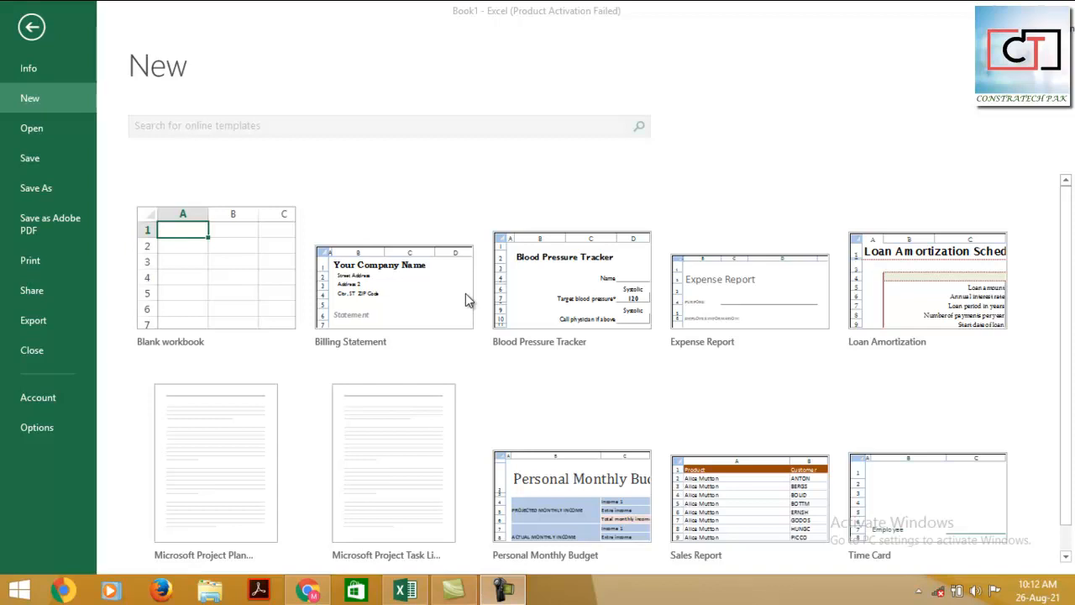
Step: Create a blank workbook and set the height of rows 4 to 17 to 20
click(257, 276)
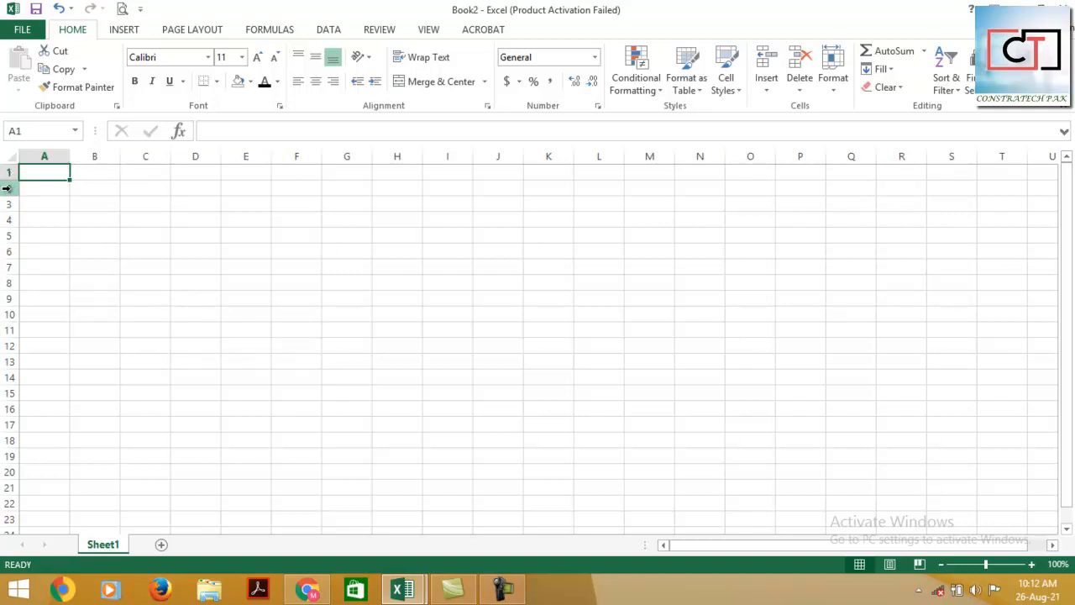
drag(5, 220, 3, 422)
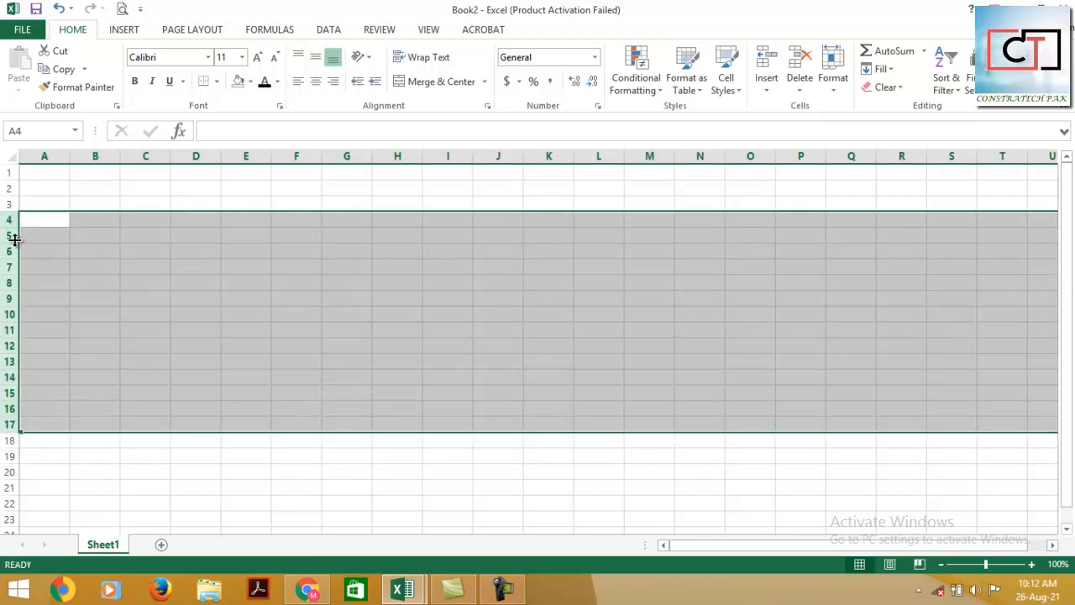
right_click(12, 232)
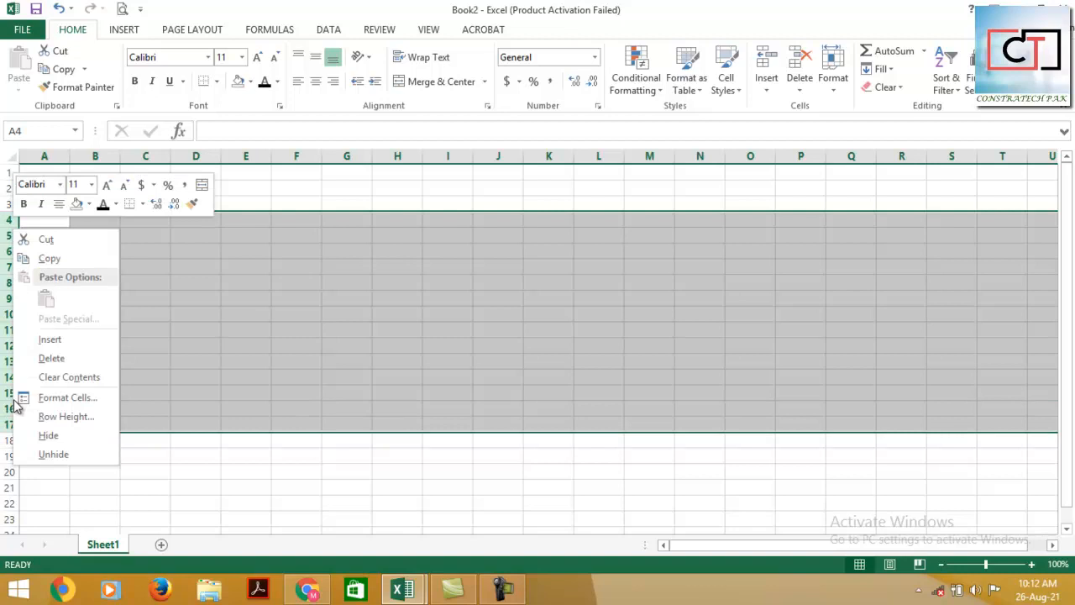
click(59, 416)
text(20)
key(Return)
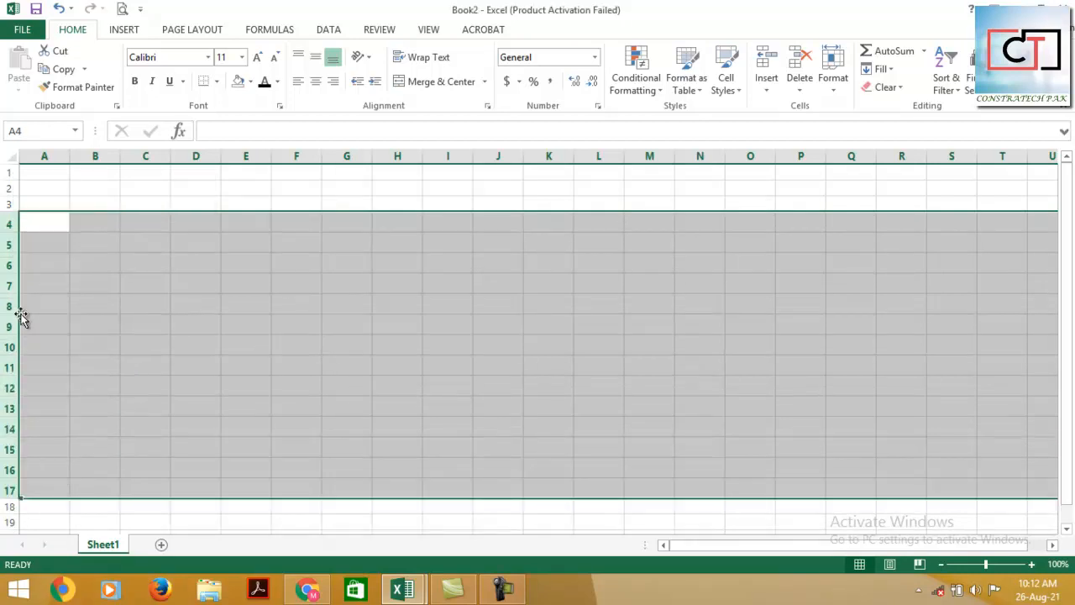
Step: Hide rows 4 to 17 and undo the hiding, leaving the rows' height as set
right_click(12, 228)
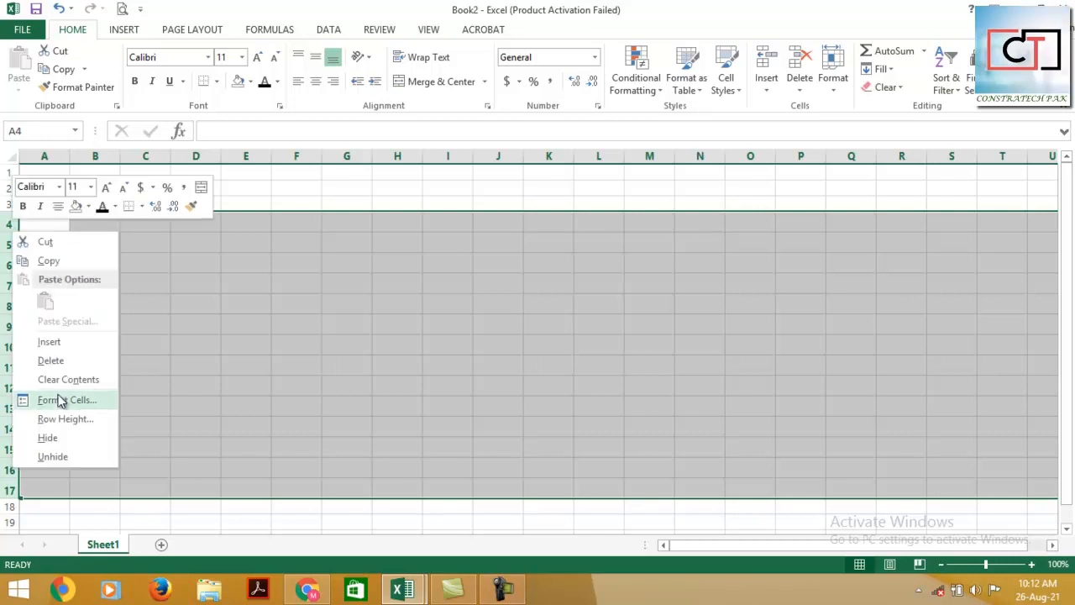
click(50, 439)
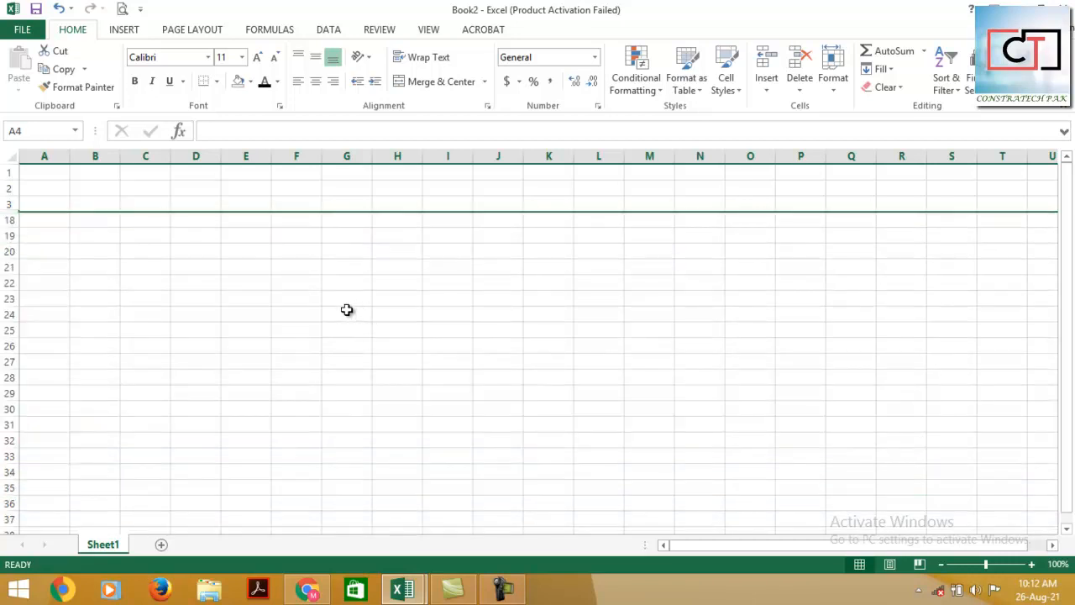
key(ctrl+z)
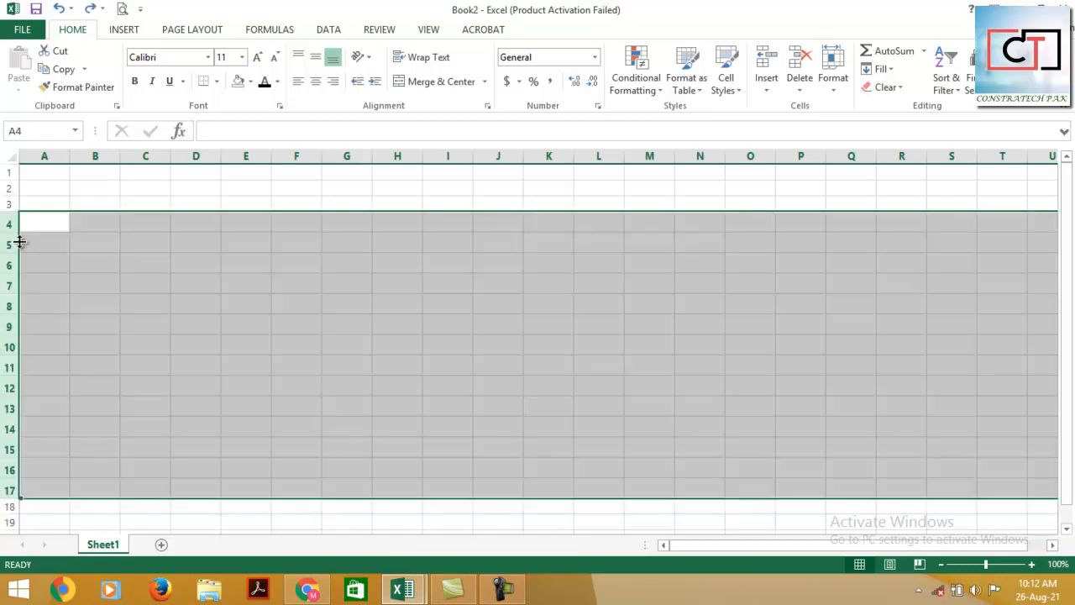
right_click(4, 235)
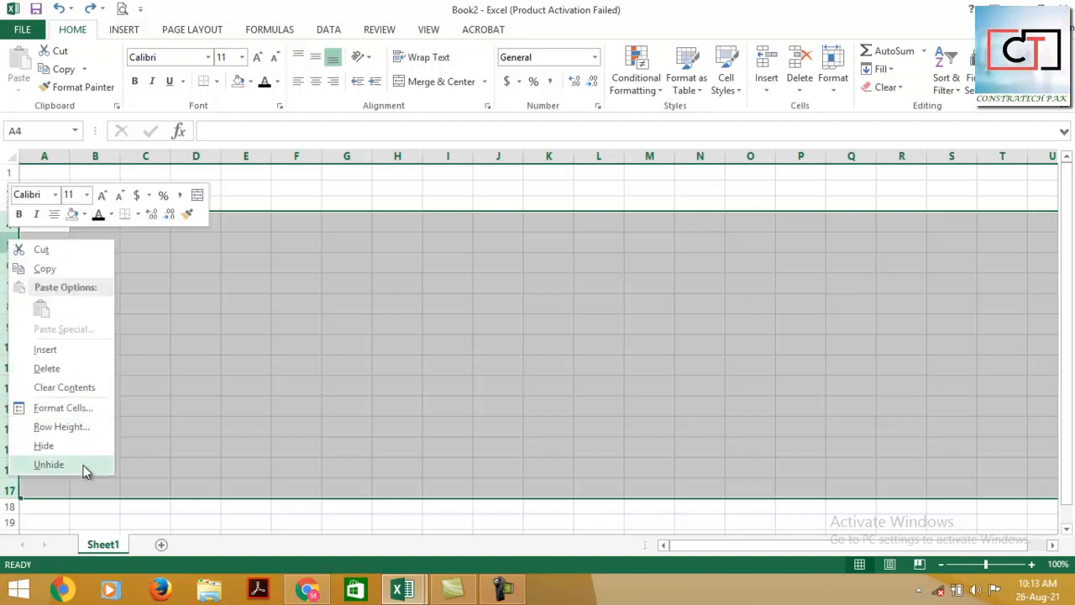
click(289, 270)
Step: Try making rows 4 to 17 taller by their border, and undo both row height changes
drag(7, 233, 29, 261)
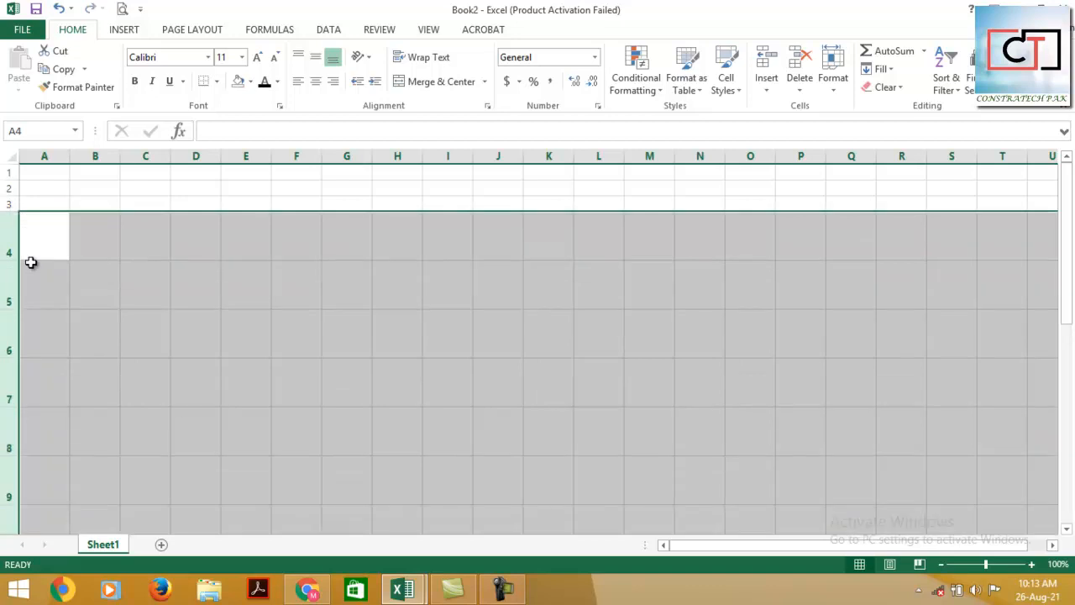
scroll(43, 267, down, 4)
scroll(44, 266, up, 3)
key(ctrl+z)
scroll(44, 265, up, 1)
key(ctrl+z)
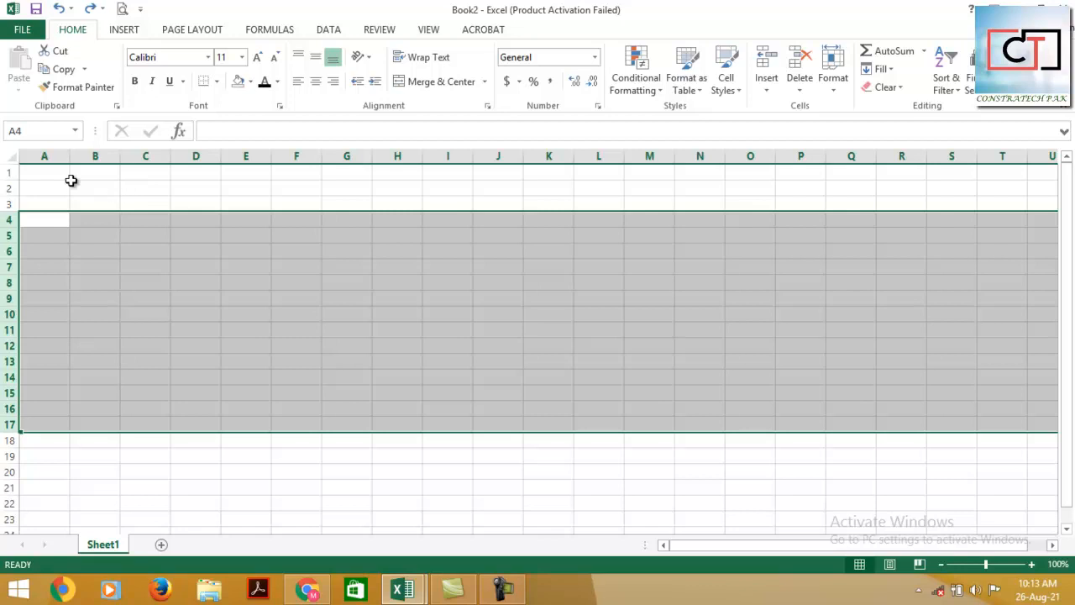
Step: Set the width of column A to 15
right_click(55, 161)
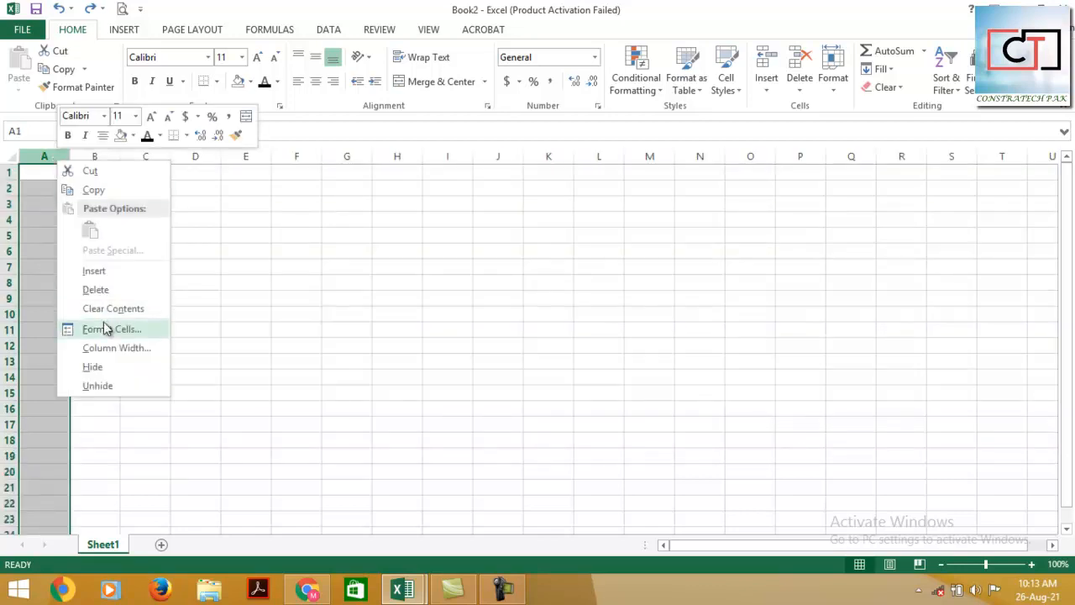
click(124, 350)
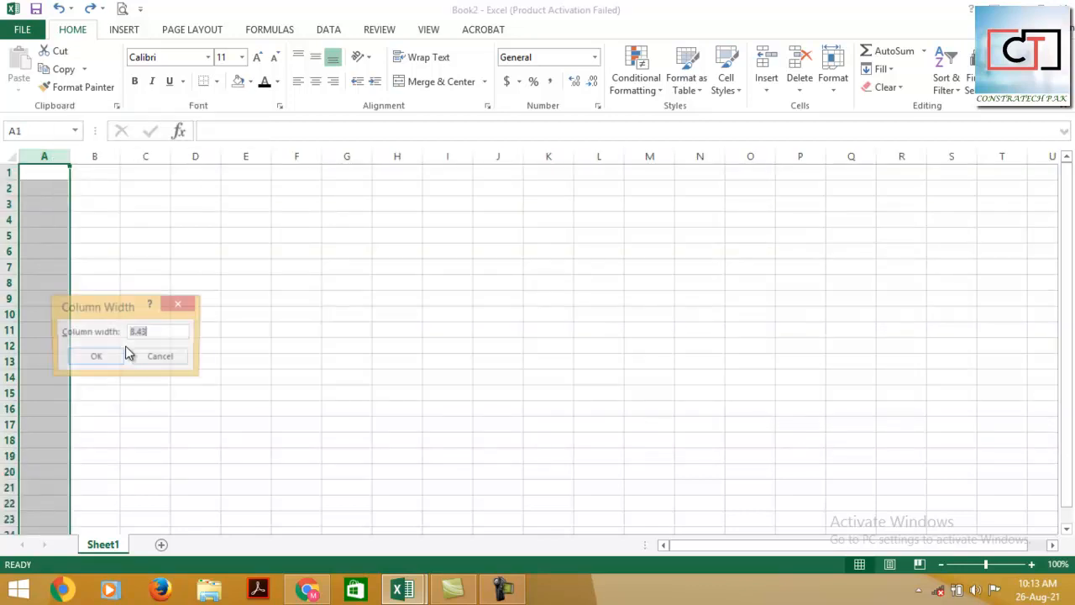
text(15)
key(Return)
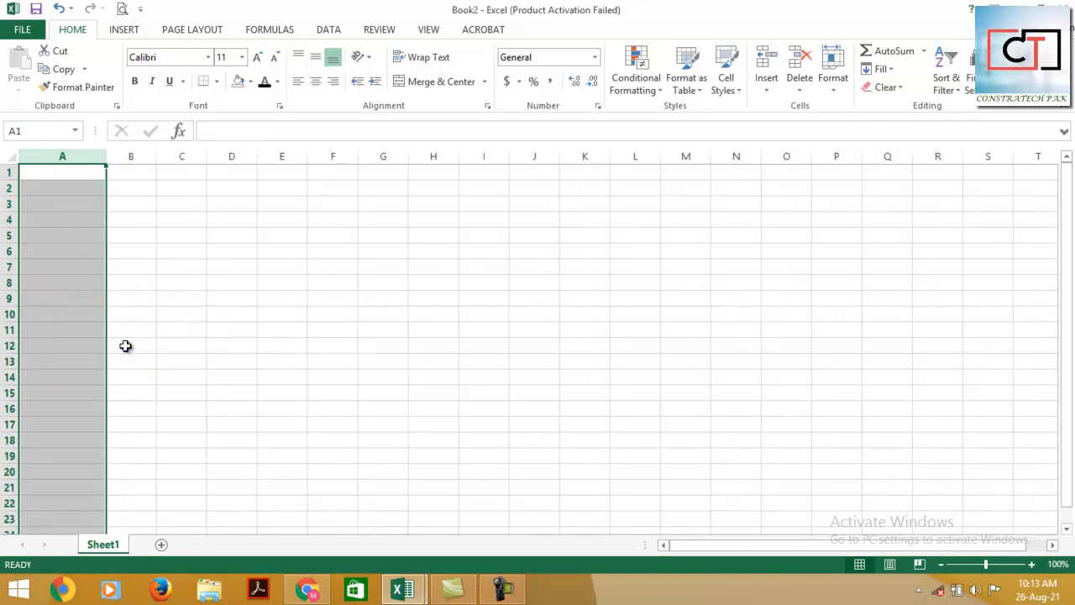
Step: Set the width of columns A to H to 8 and deselect them
drag(94, 153, 458, 160)
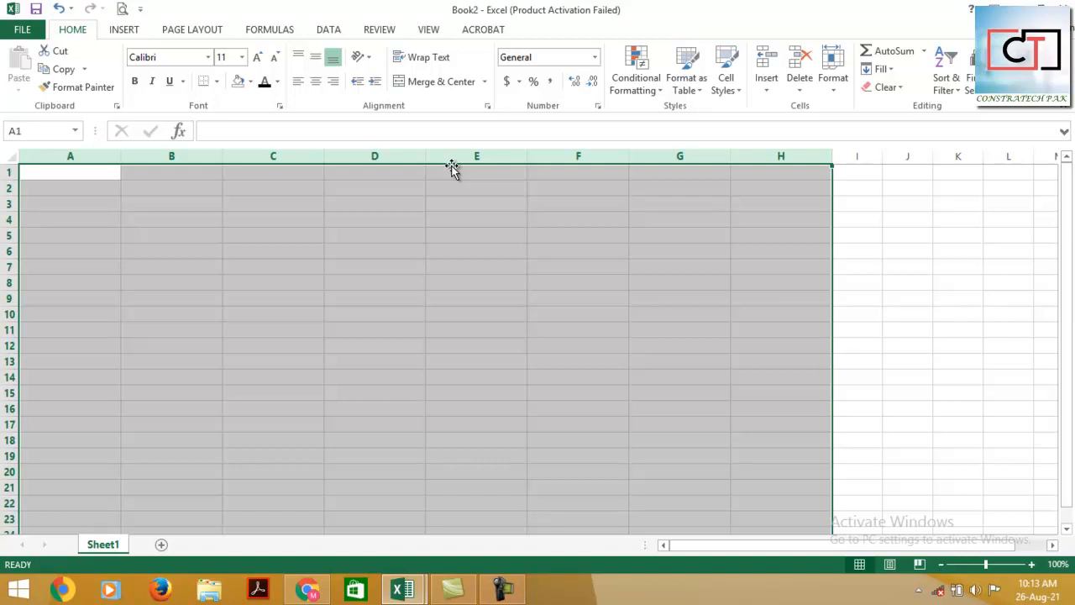
right_click(408, 157)
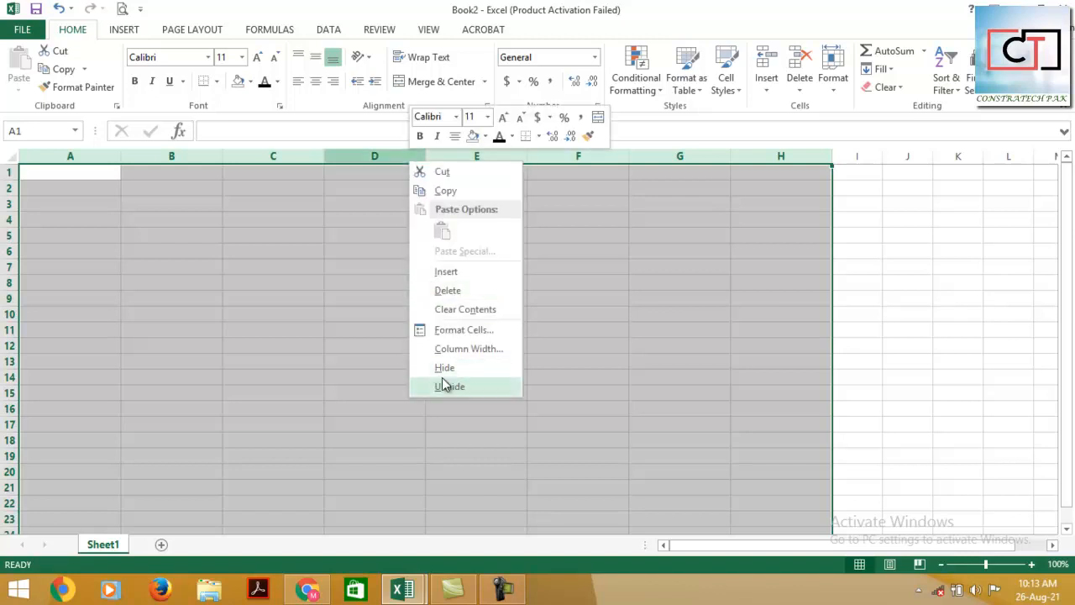
click(460, 348)
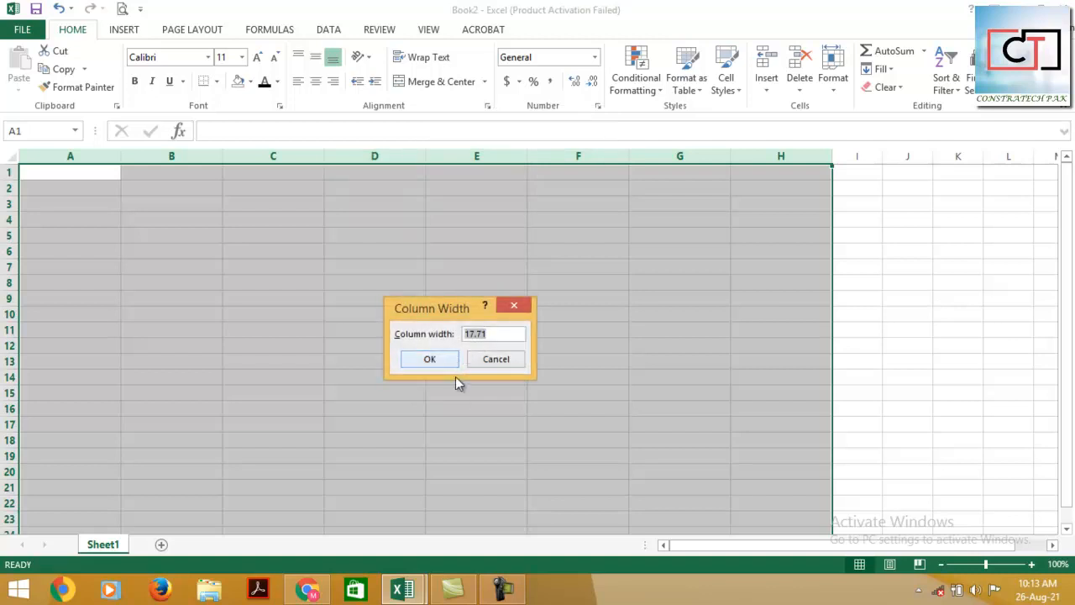
text(8)
key(Return)
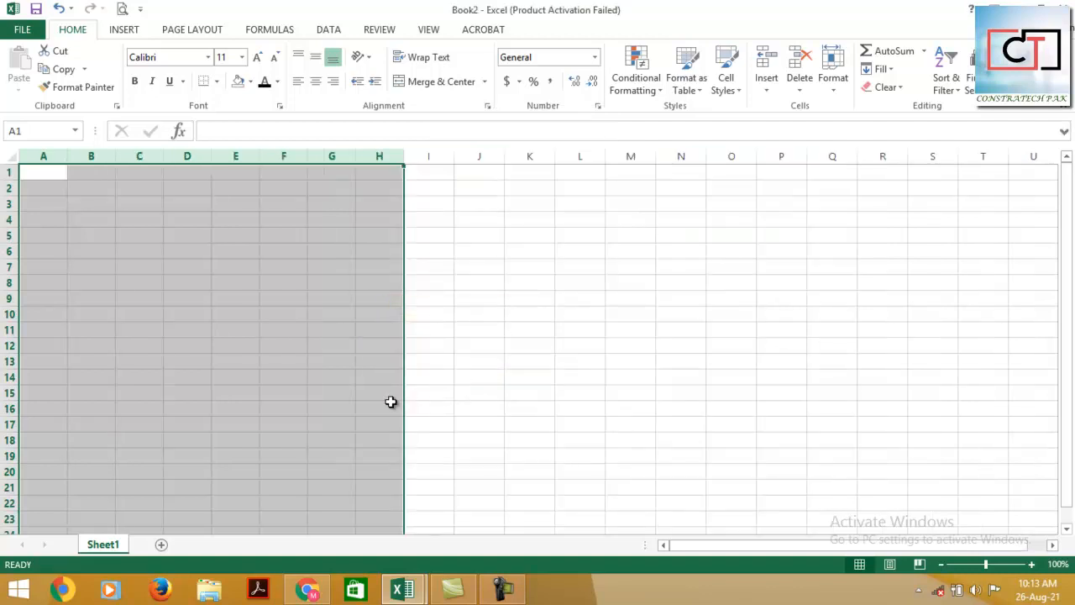
click(445, 267)
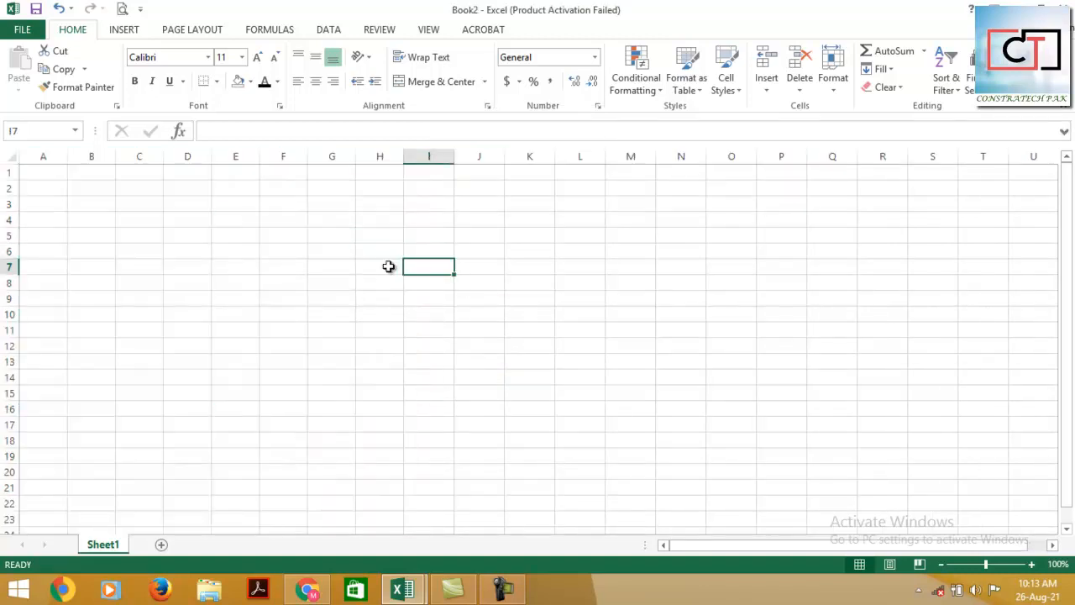
click(89, 204)
click(118, 170)
click(436, 277)
click(345, 351)
click(263, 243)
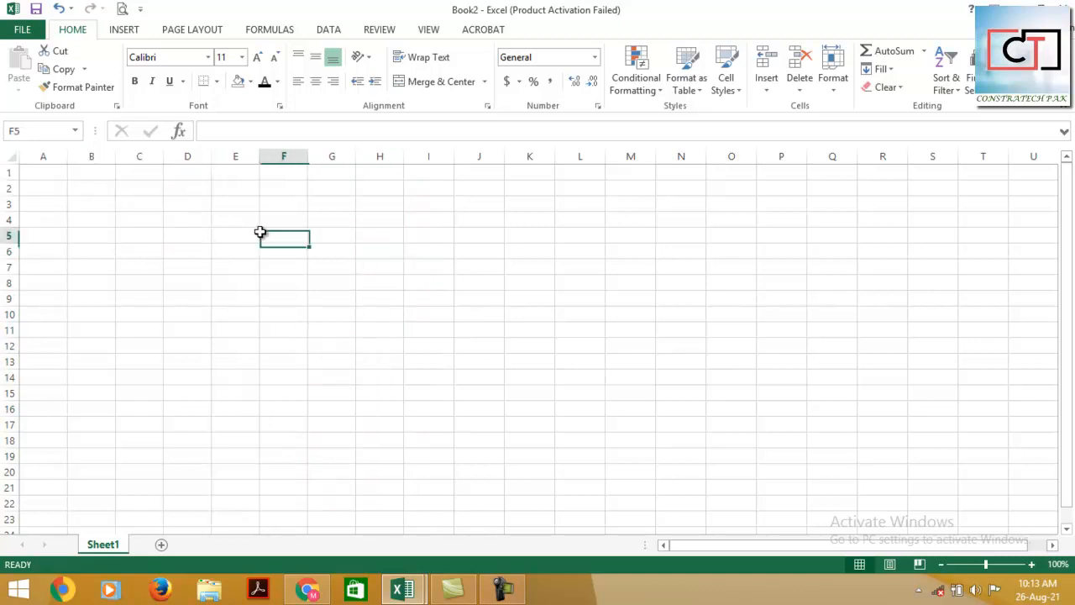
click(100, 222)
click(112, 192)
click(217, 217)
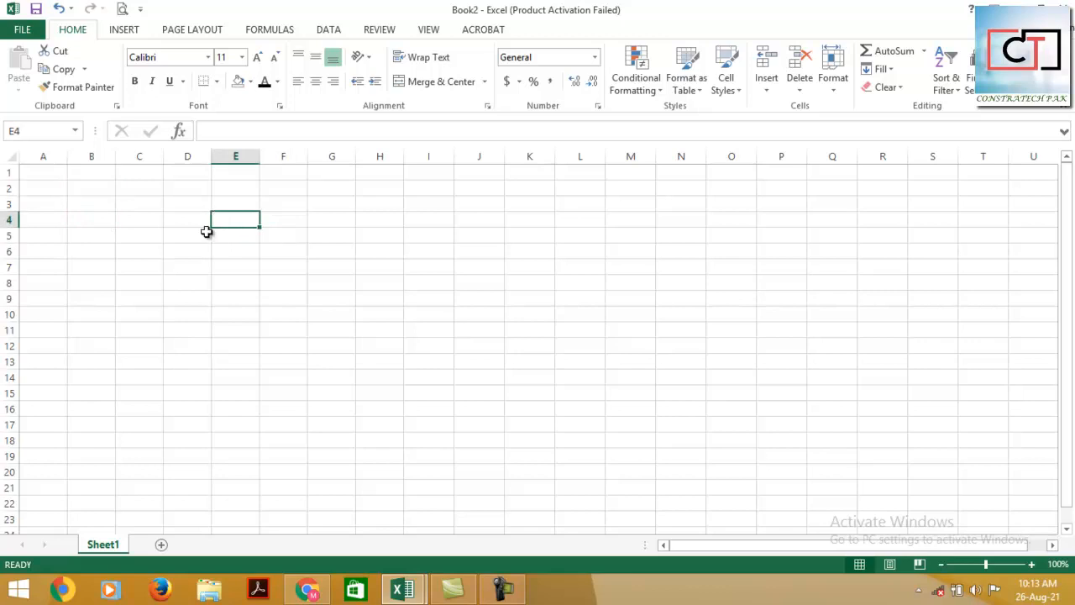
click(156, 244)
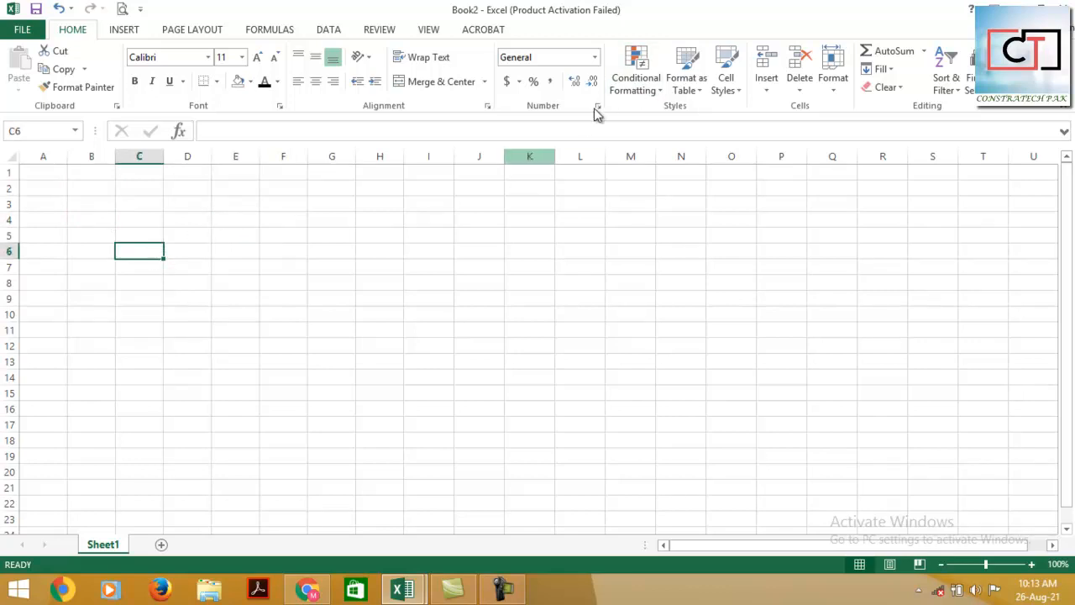
Step: Enter the sample text asdasd234234 in cell C5 and delete it again
click(126, 232)
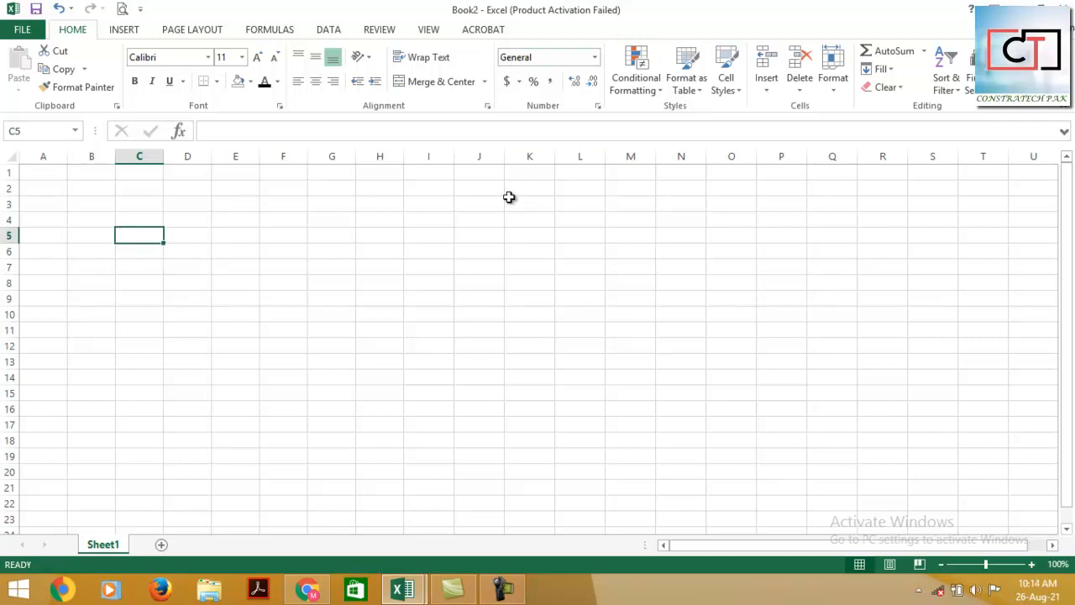
text(asdasd234234)
key(Return)
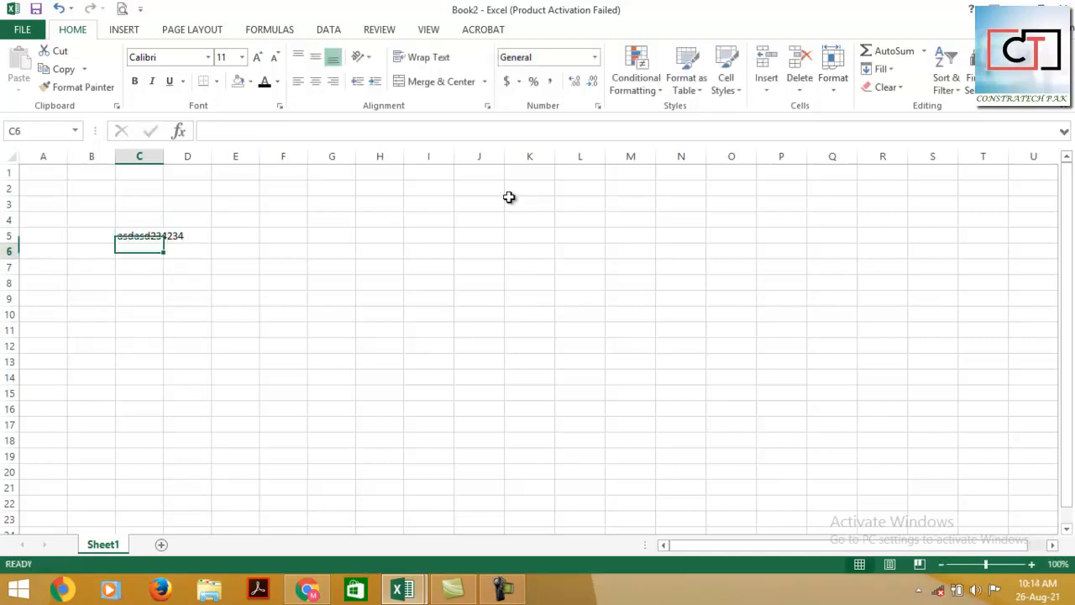
click(149, 236)
key(Delete)
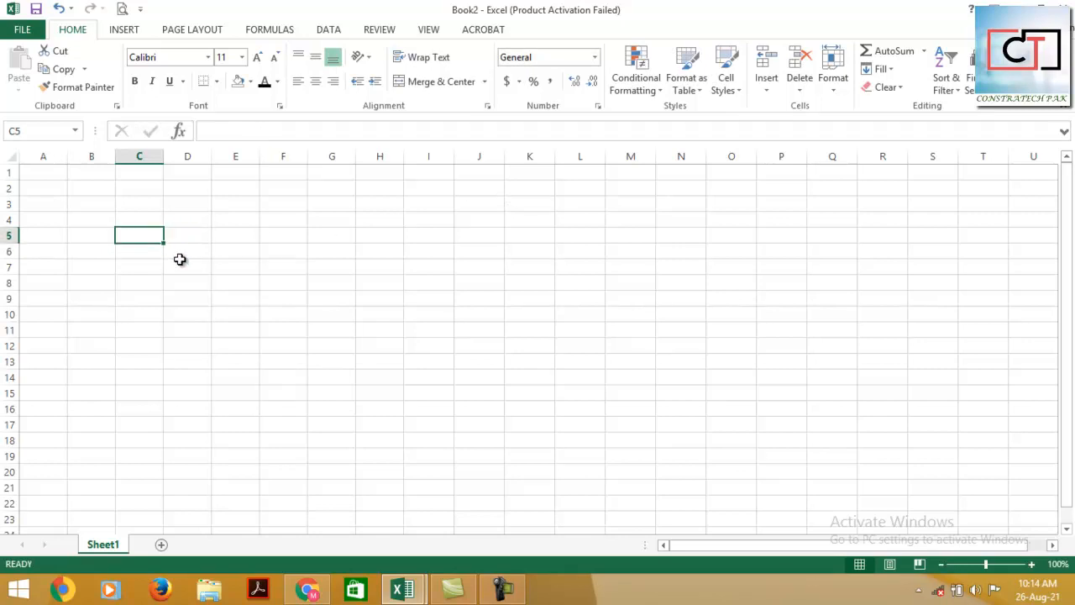
Step: Apply the Currency format to cell C5 and enter 125 in it
click(594, 57)
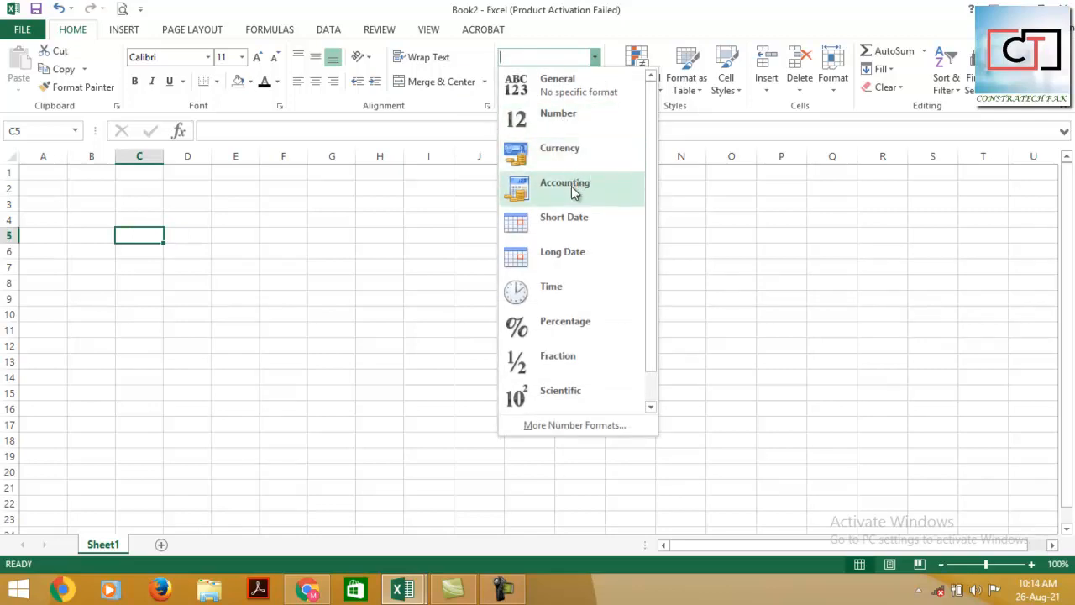
click(563, 151)
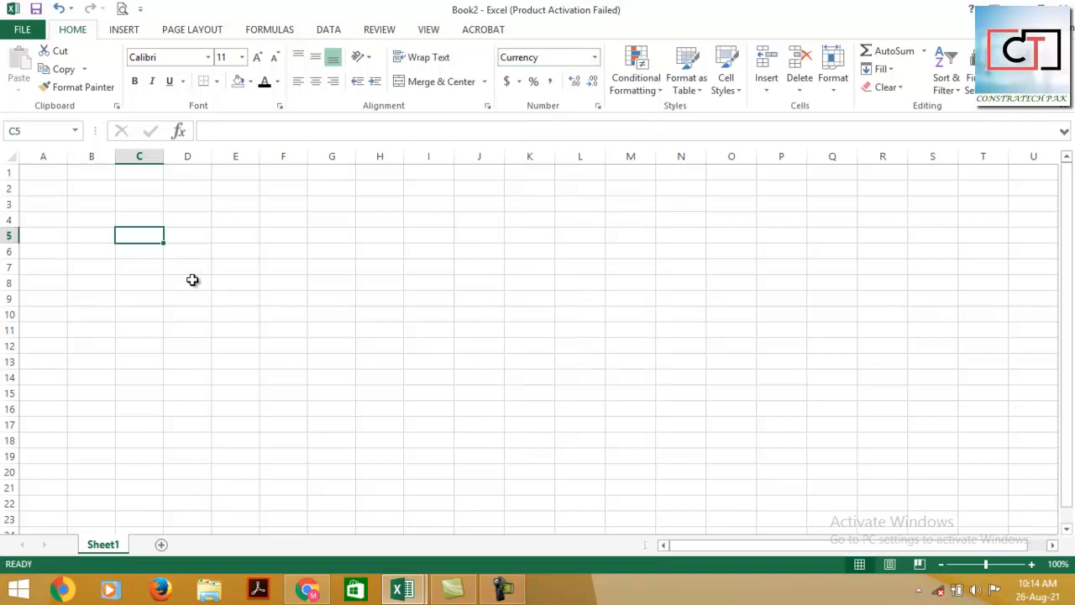
text(125)
key(Return)
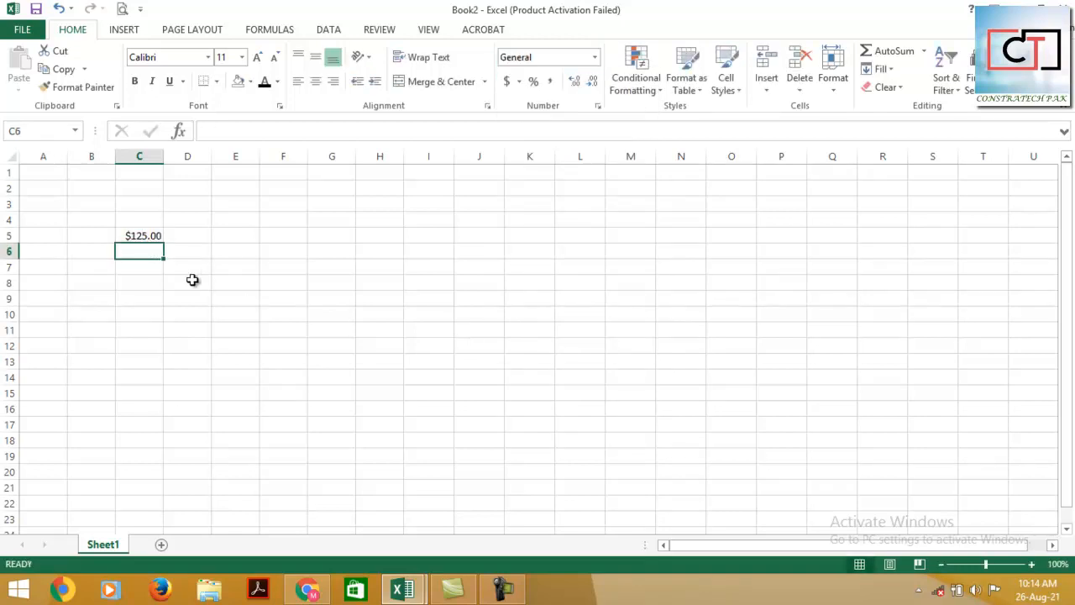
Step: Change the number format of cell C5 to Short Date
click(145, 236)
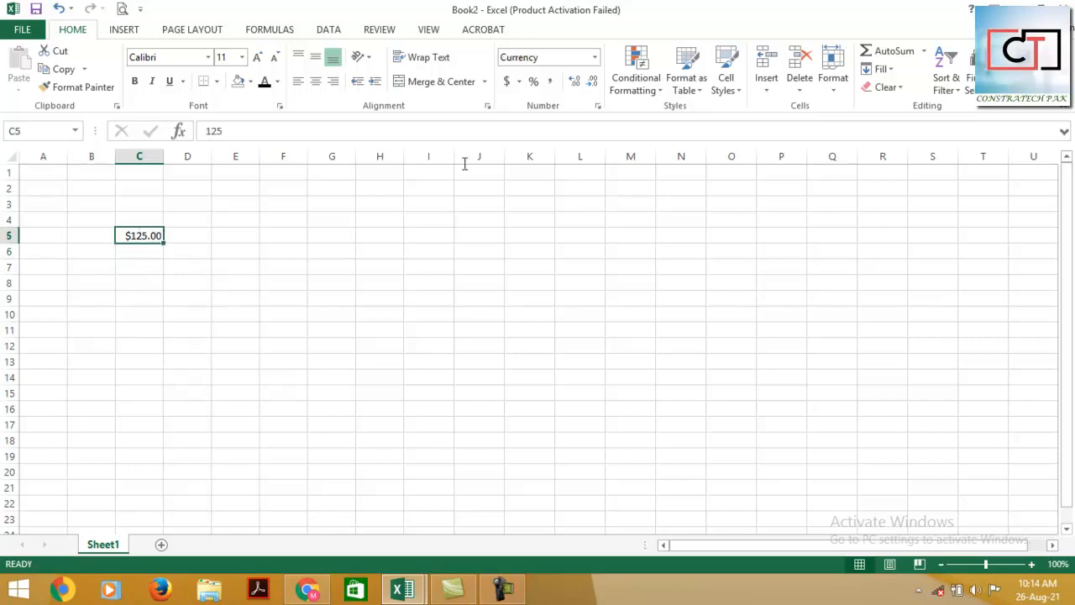
click(594, 57)
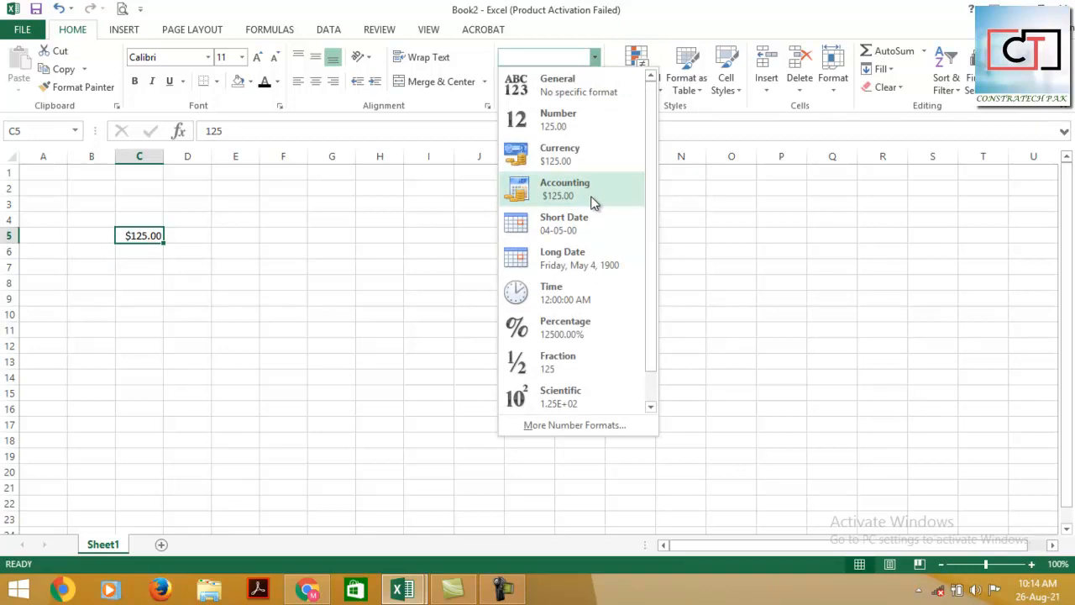
click(577, 225)
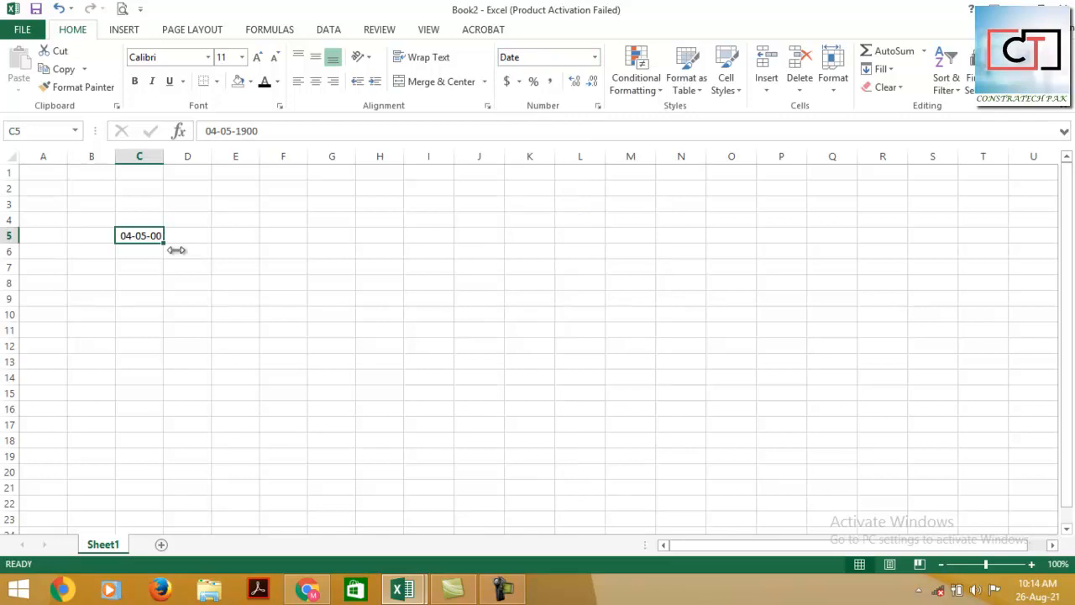
Step: Change the format of cell C5 to Long Date and widen column C to fit the full date
click(594, 57)
click(583, 259)
drag(163, 156, 193, 152)
double_click(193, 149)
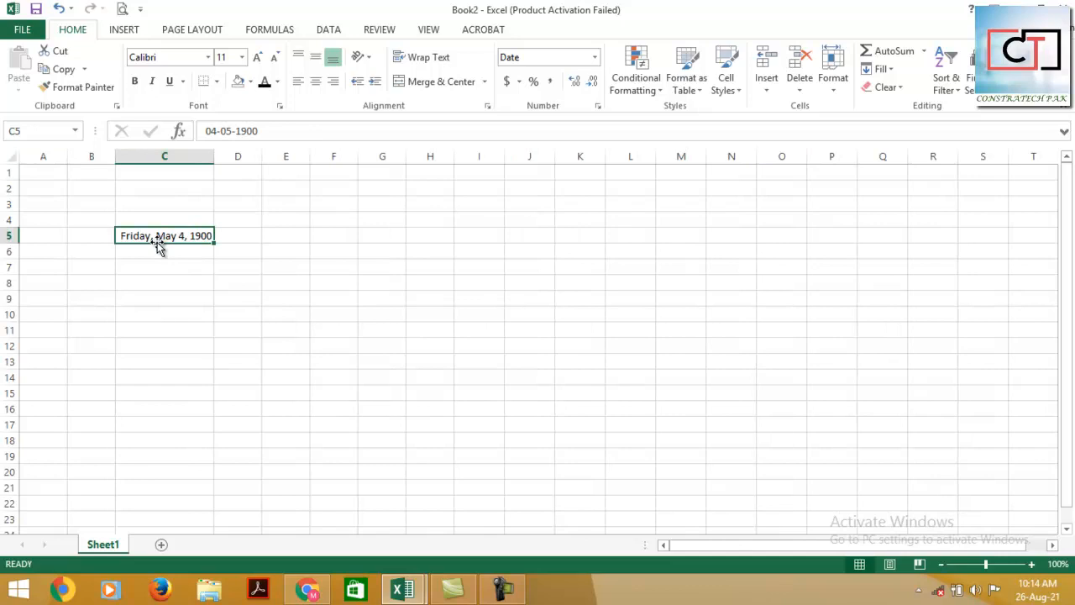
Step: Apply the Time format to cell C5, and replace it with the Percentage format
click(595, 58)
click(572, 298)
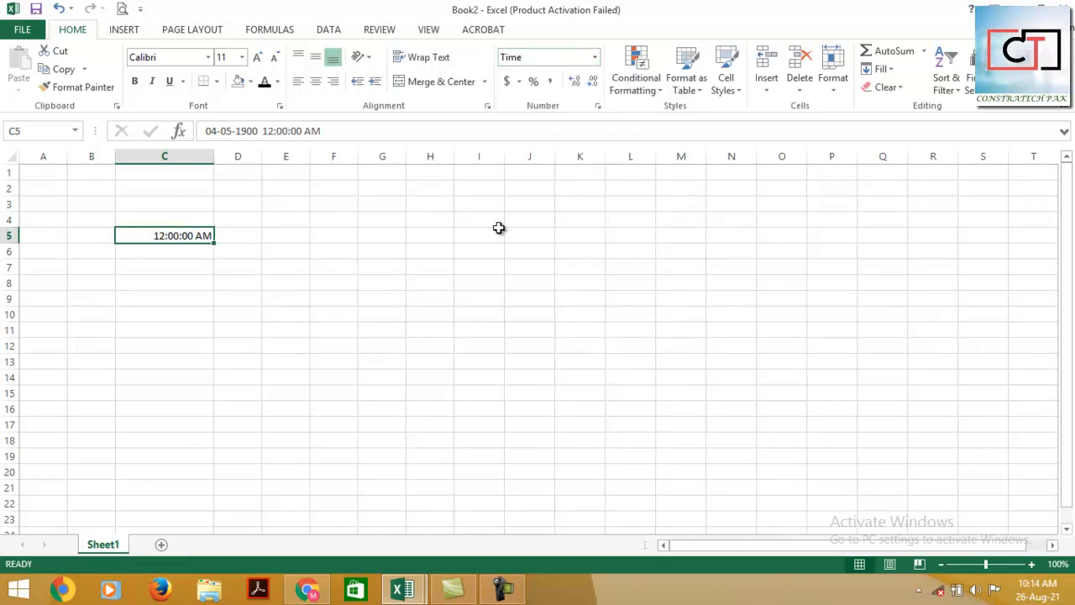
click(595, 58)
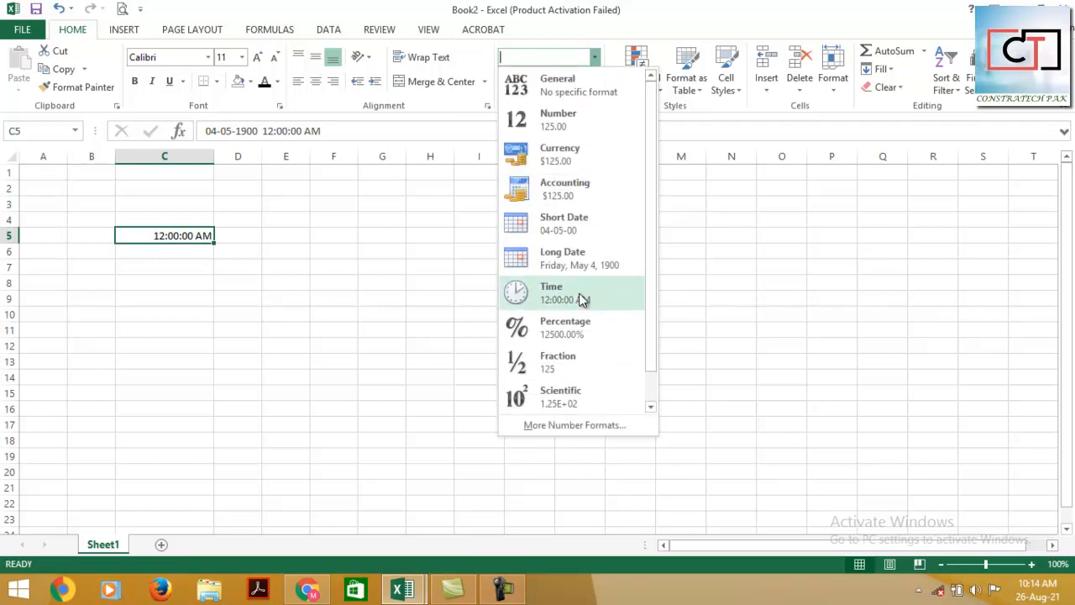
click(575, 326)
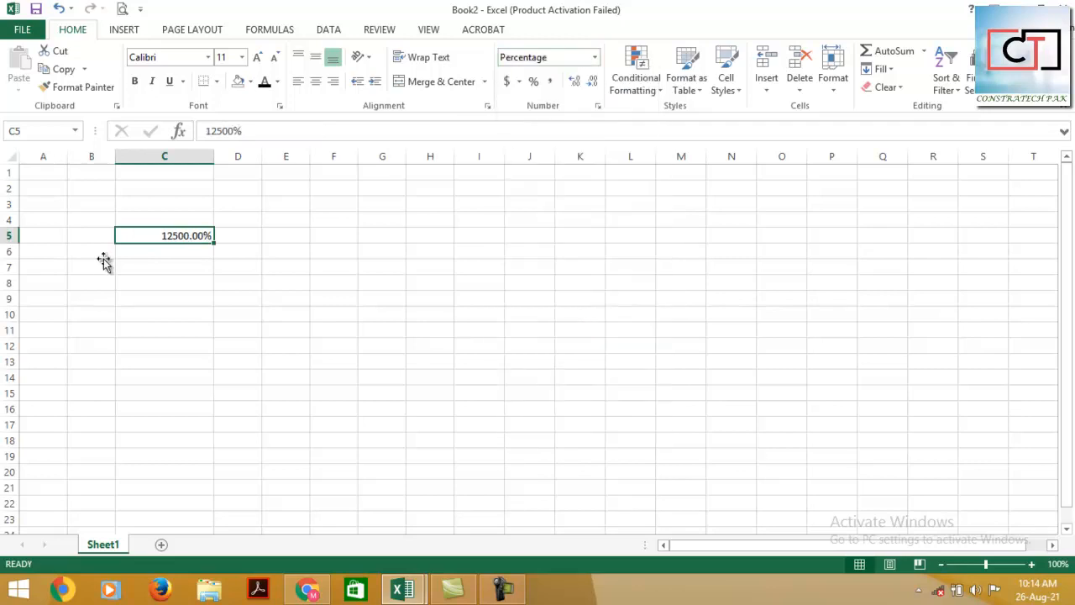
Step: Apply the Fraction format to cell C5 and enter 1/2 in it
click(595, 58)
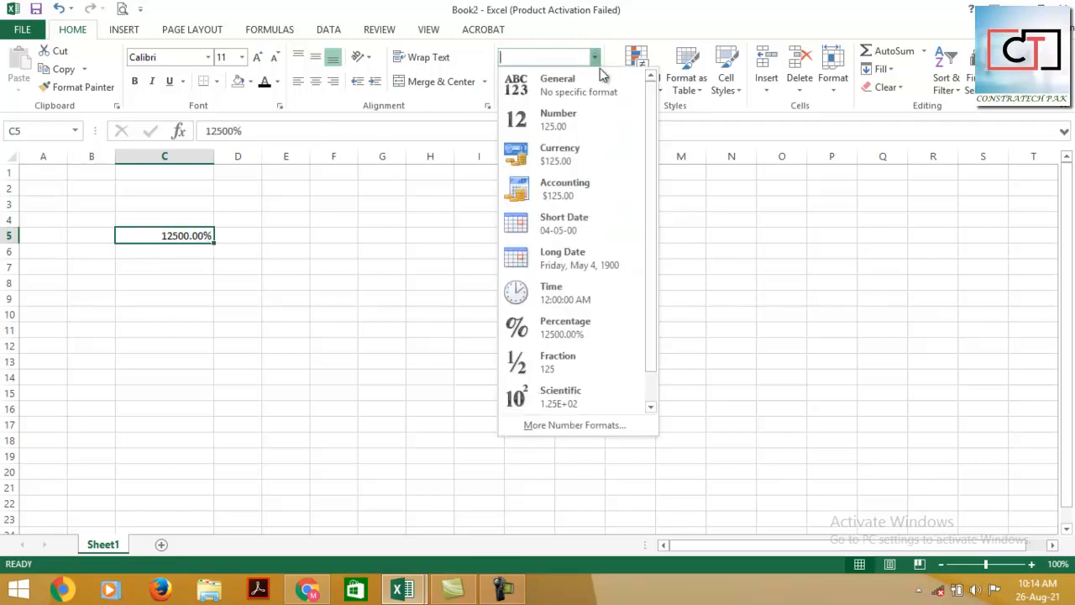
click(586, 359)
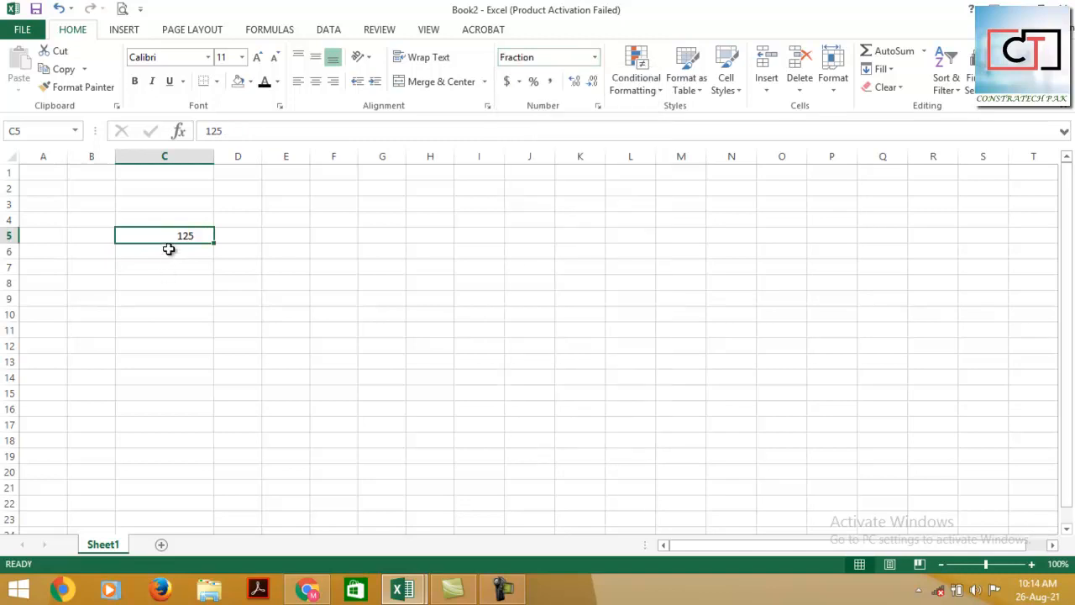
text(1/)
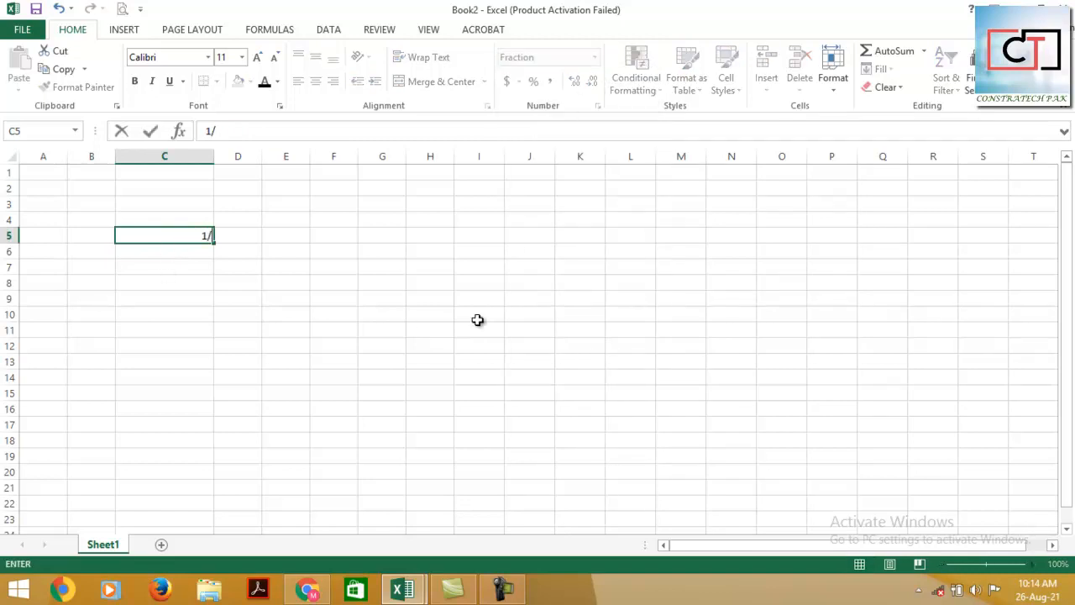
text(2)
key(Return)
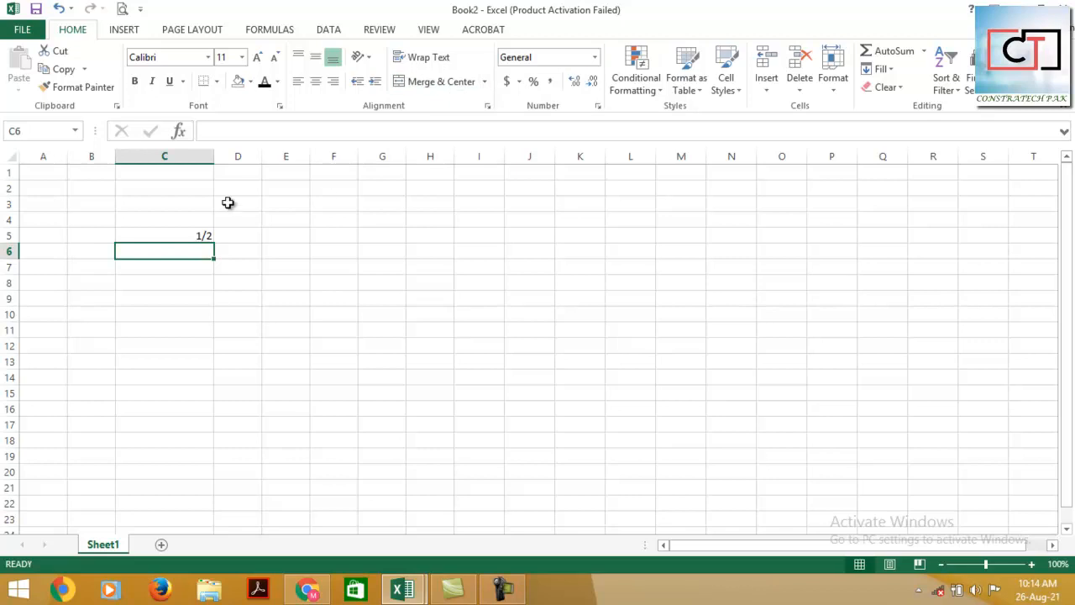
Step: Switch cell C5 to the Scientific format, and reset it to General with its contents cleared
click(209, 235)
click(597, 57)
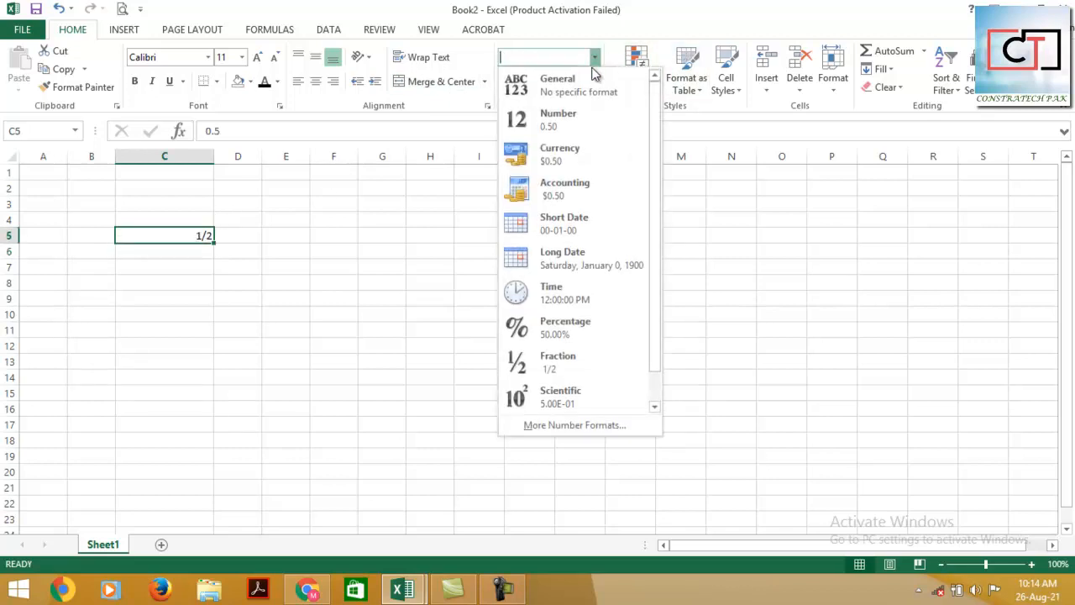
click(503, 588)
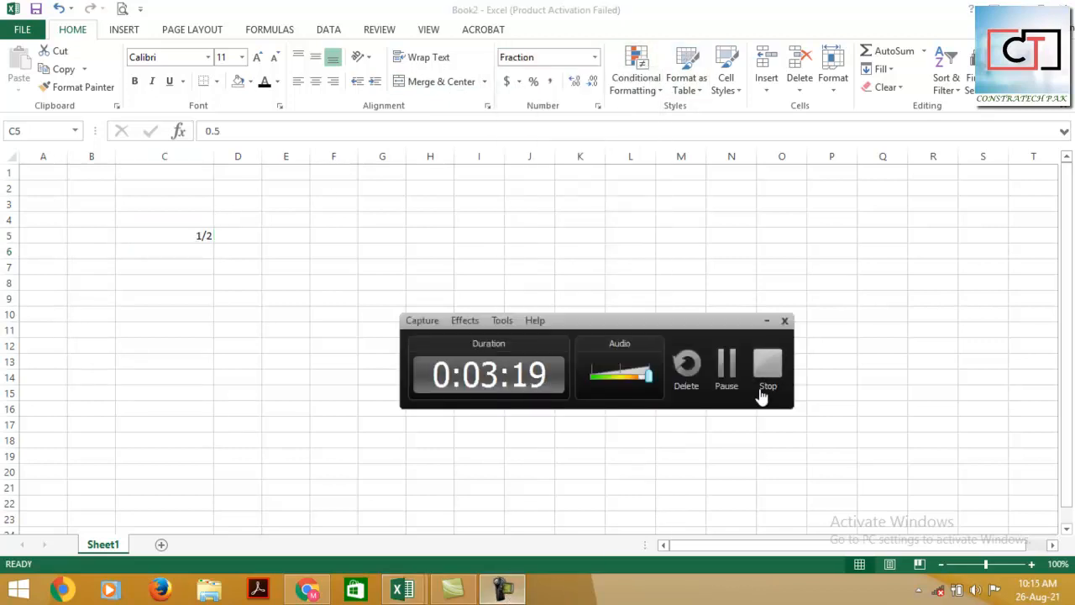
click(727, 366)
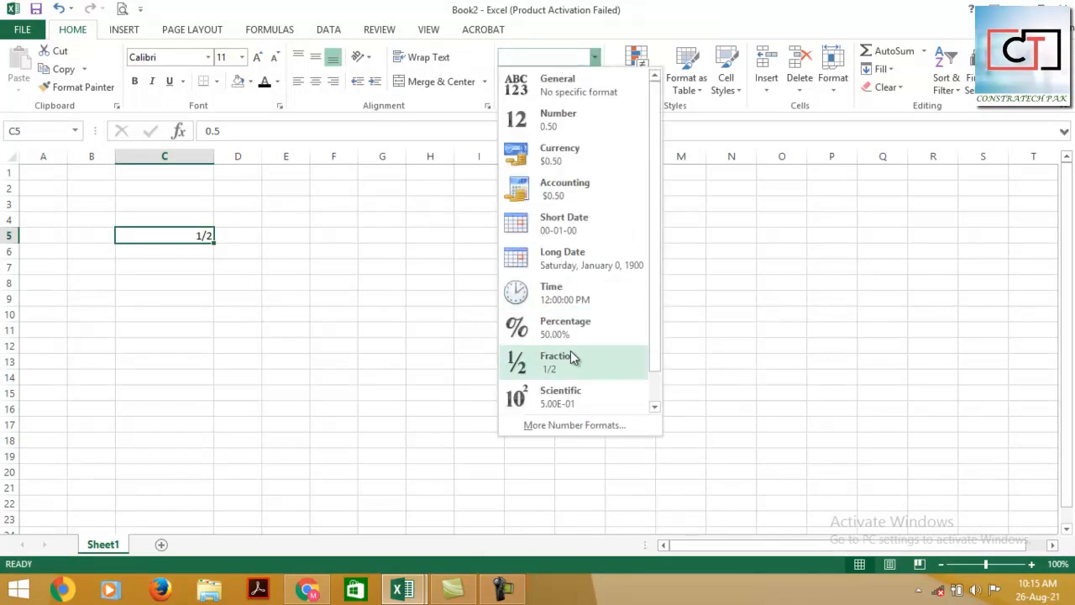
click(590, 408)
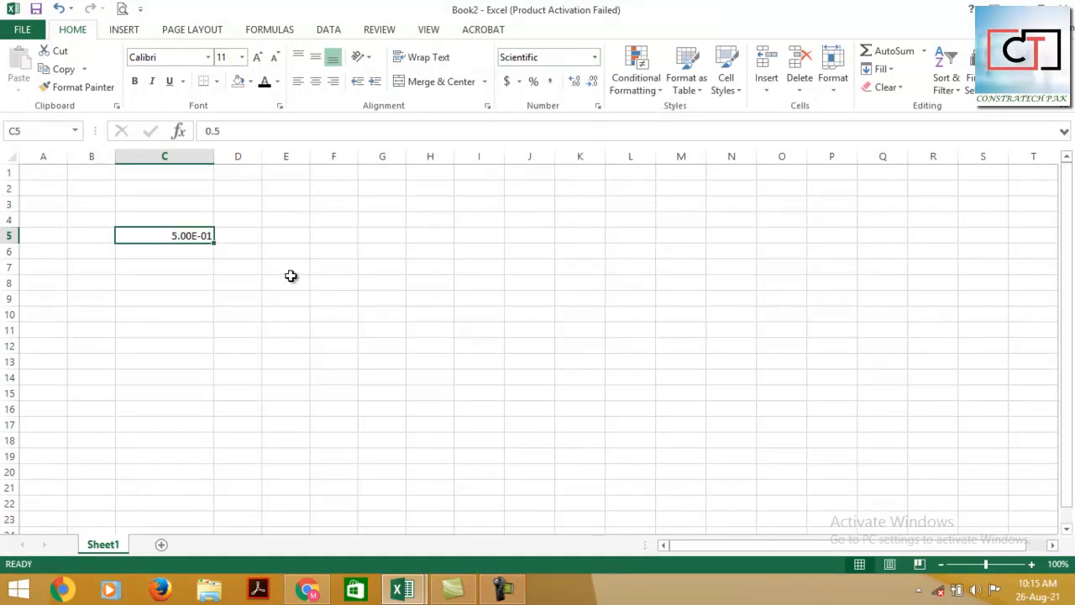
click(594, 57)
click(585, 92)
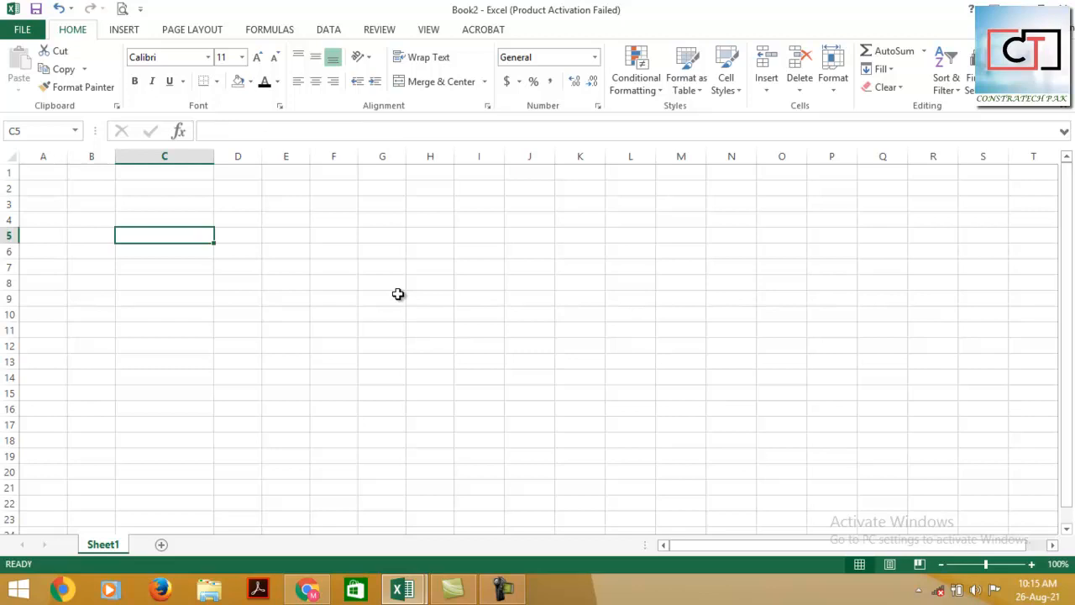
Step: Narrow column C and apply the Currency format to cell C7
drag(215, 157, 184, 158)
click(247, 331)
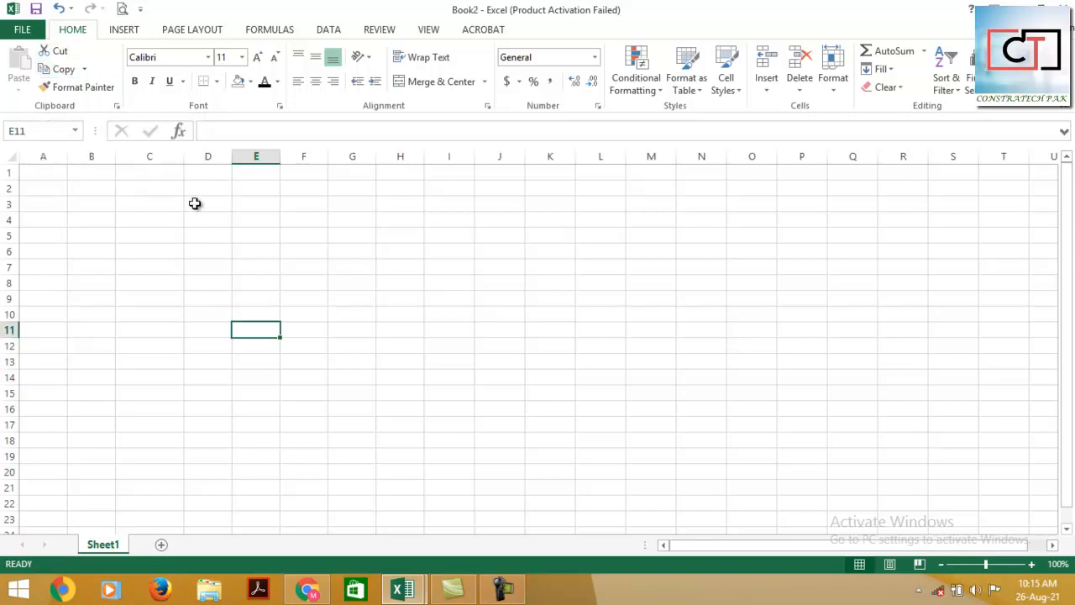
click(159, 266)
click(593, 57)
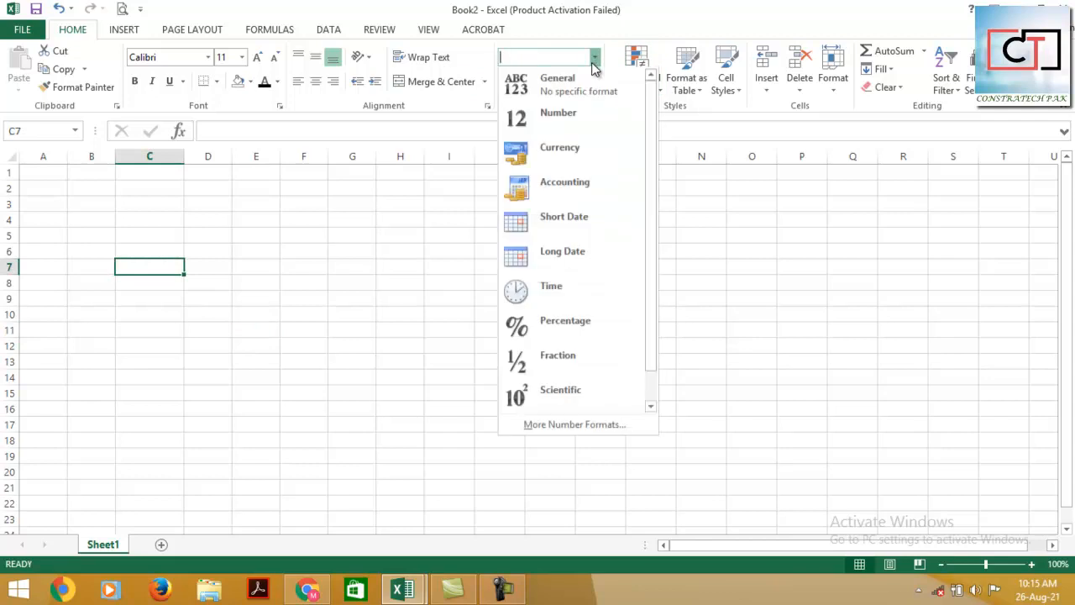
click(578, 166)
click(301, 261)
click(137, 270)
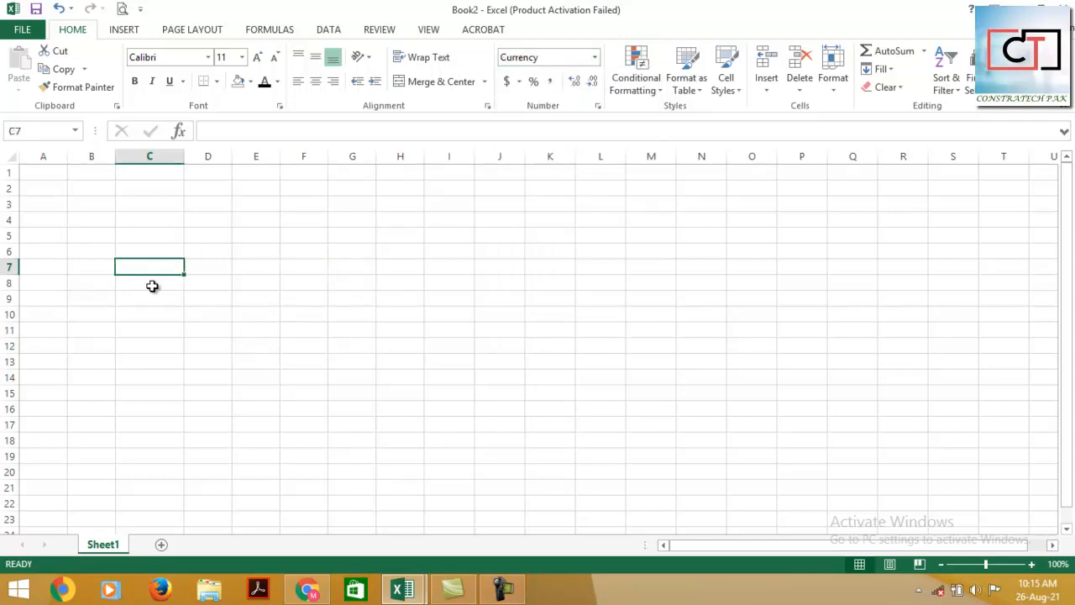
Step: Copy the Currency format from cell C7 to E7 with Format Painter, and undo the changes back through the narrowing of column C
click(108, 87)
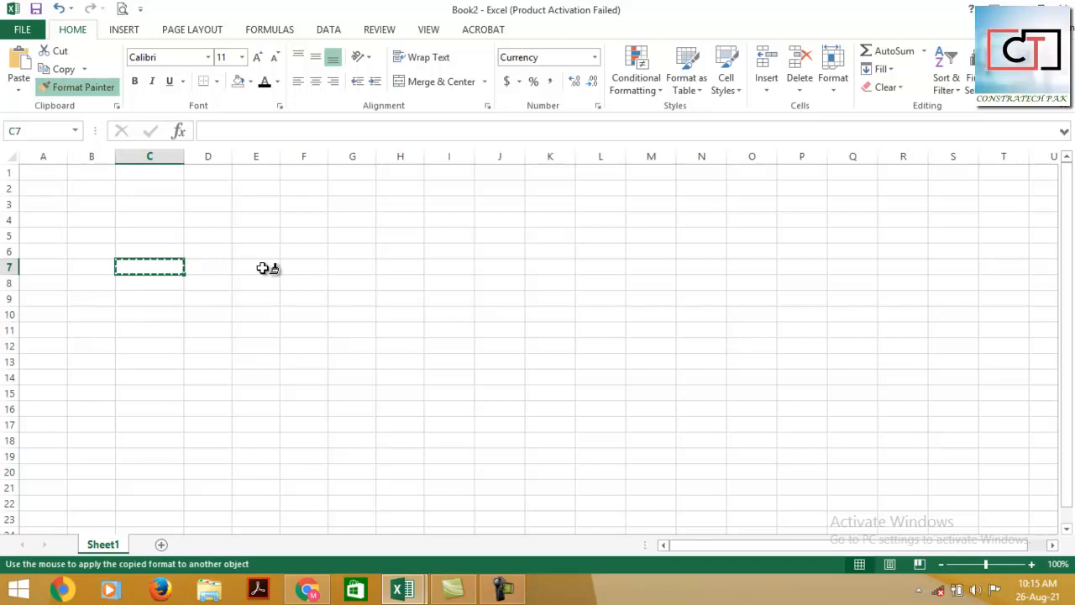
click(263, 268)
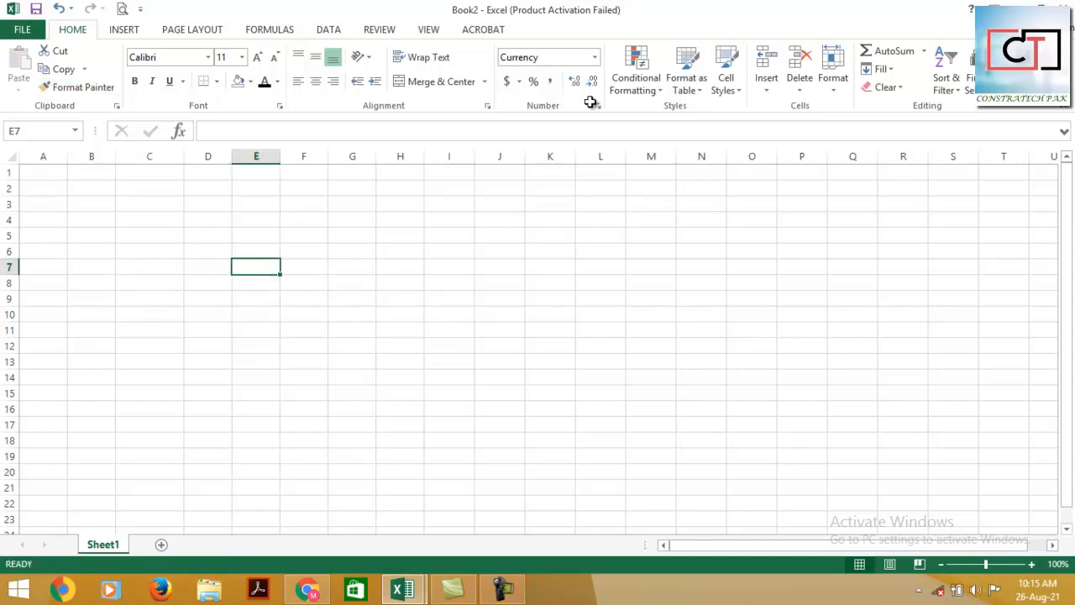
key(ctrl+z)
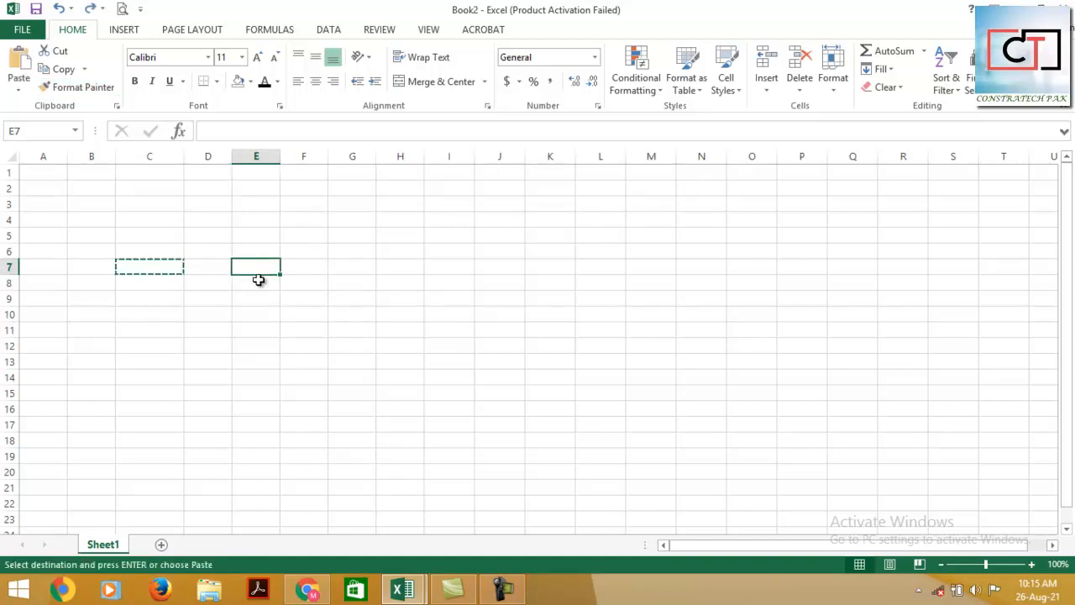
key(ctrl+z)
key(ctrl+z)
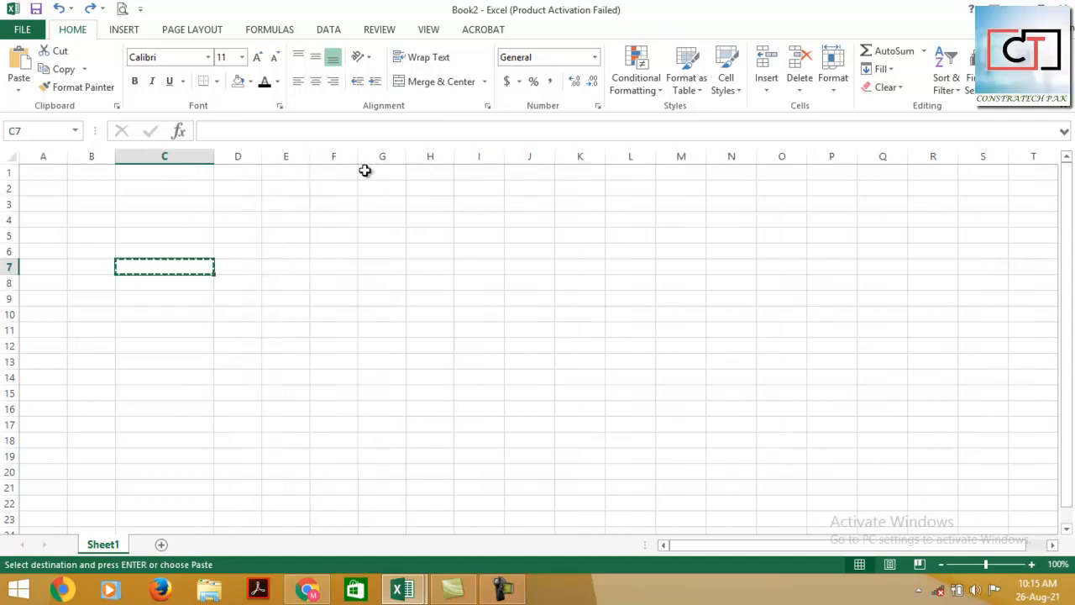
Step: Look through the available fill colours and font colours for cell C4
click(172, 220)
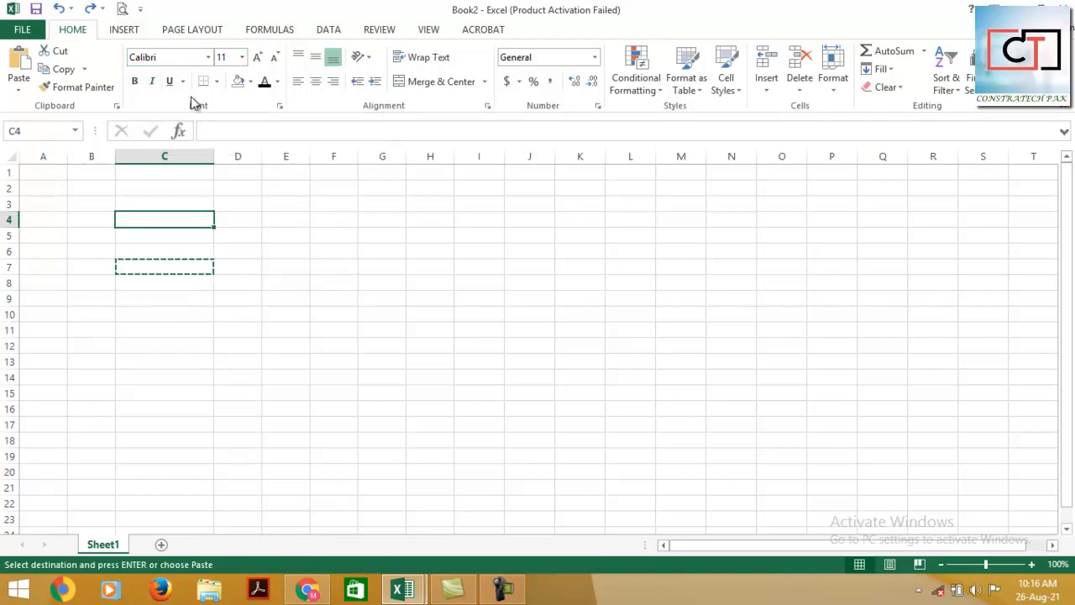
click(252, 81)
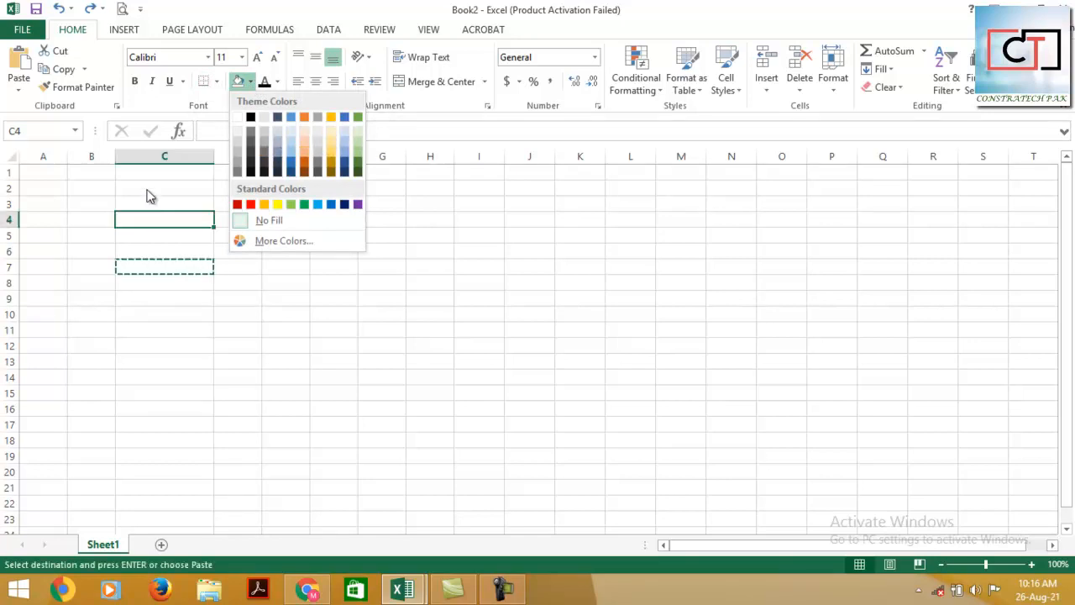
click(148, 216)
click(278, 82)
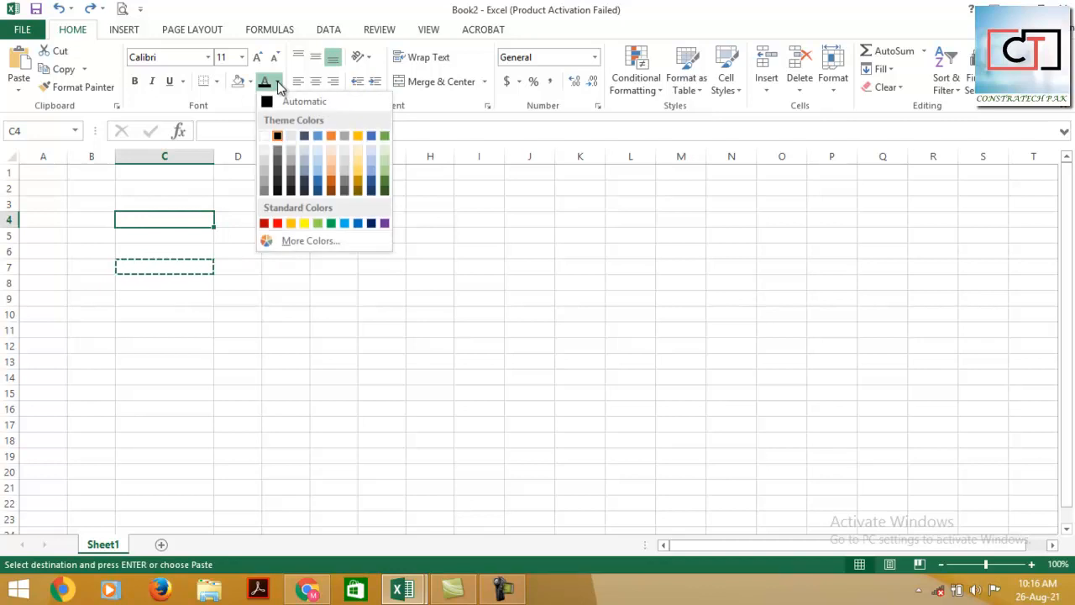
click(277, 223)
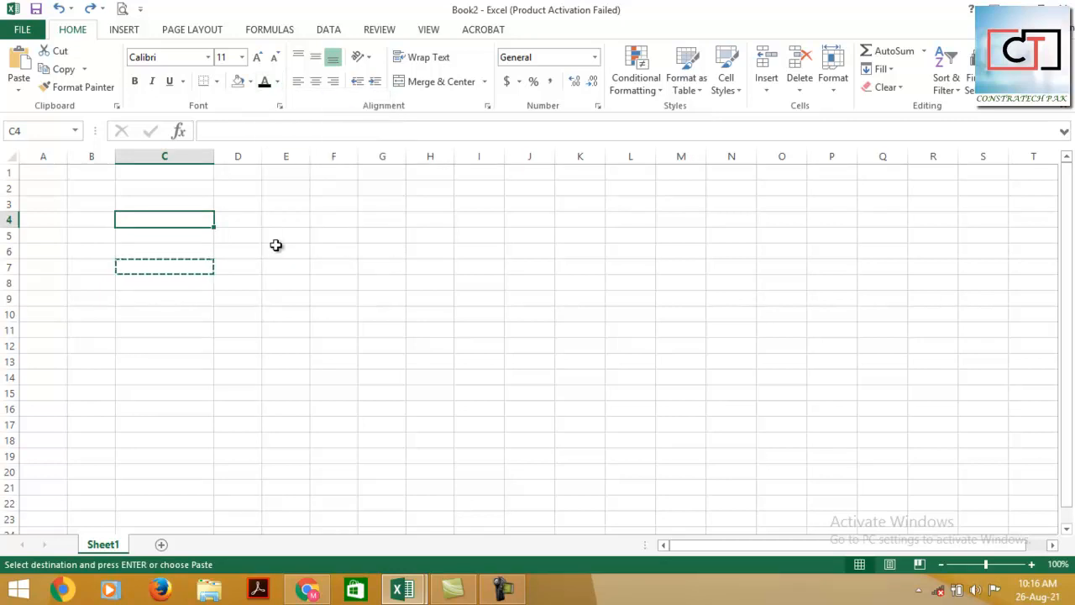
Step: Enter 125 in cell C4 and increase the height of row 4 to about three times the standard row height
text(125)
key(Return)
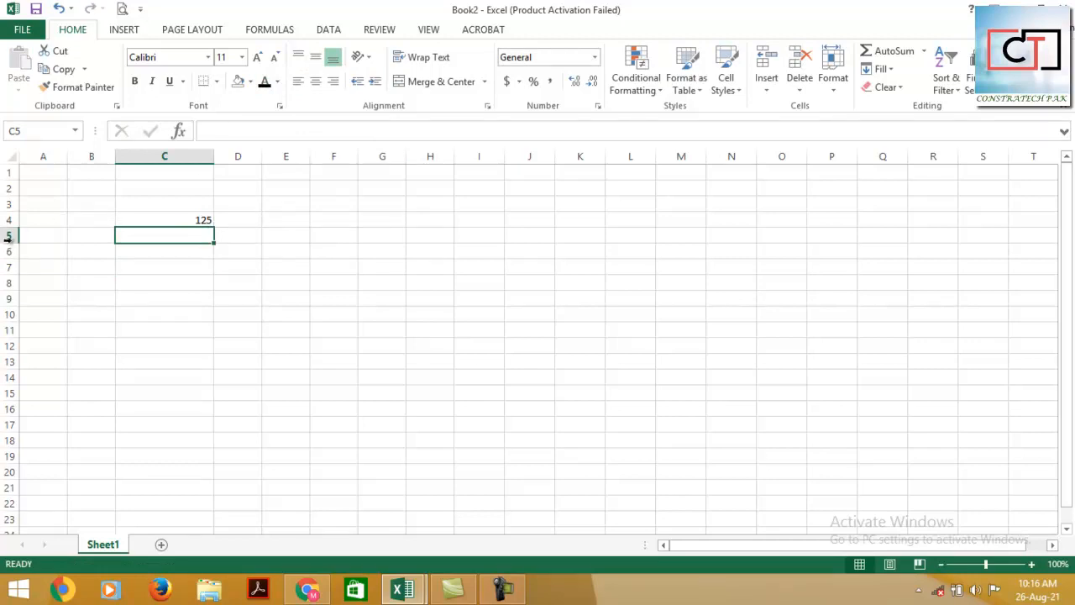
drag(16, 213, 16, 243)
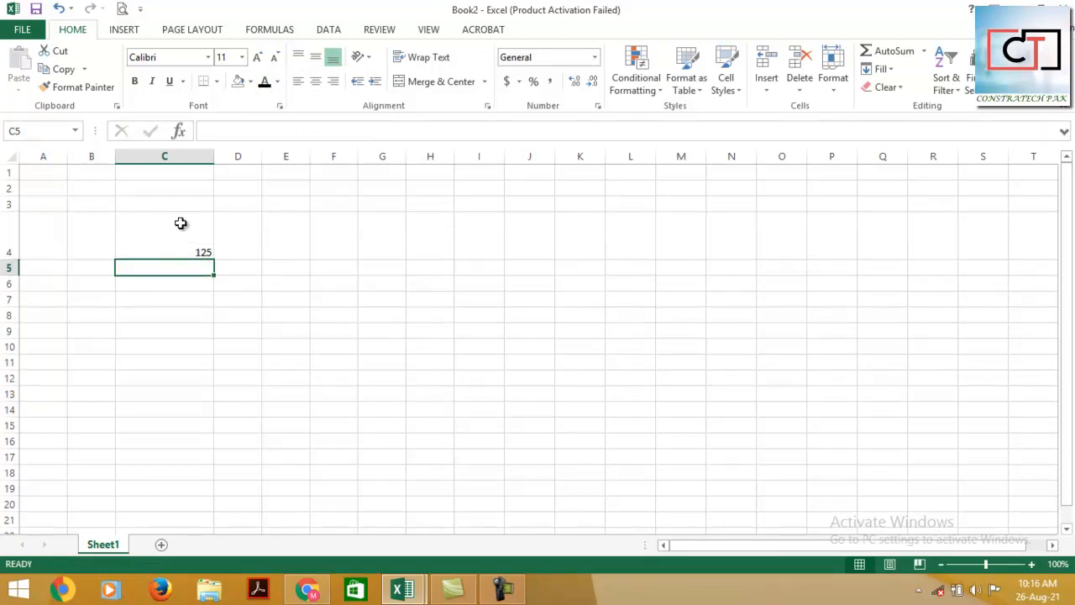
Step: Align the value in cell C4 vertically to the top, the middle and the bottom in turn
click(177, 220)
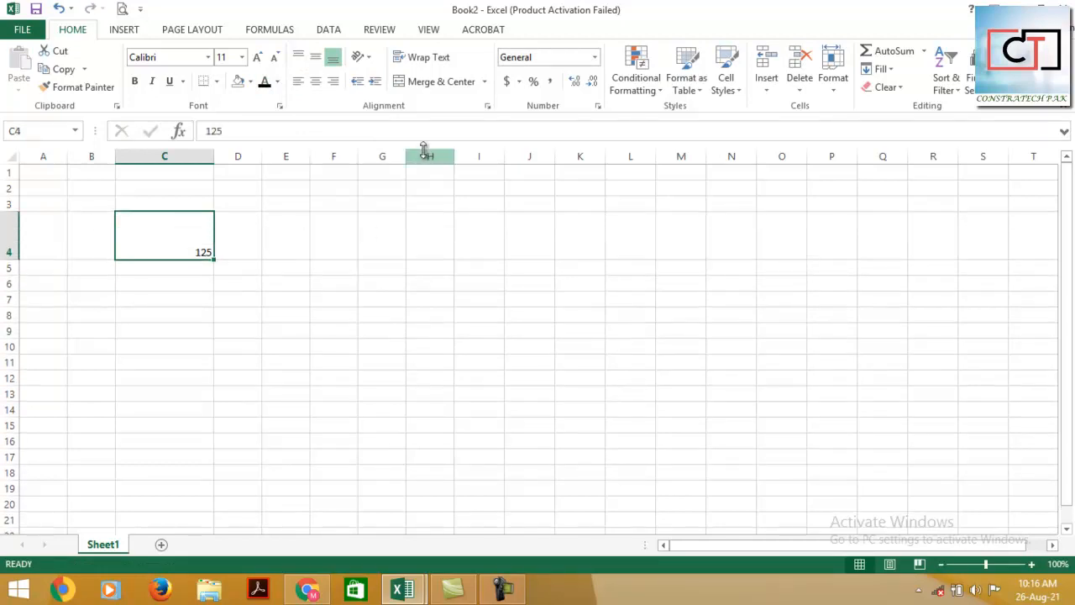
click(299, 58)
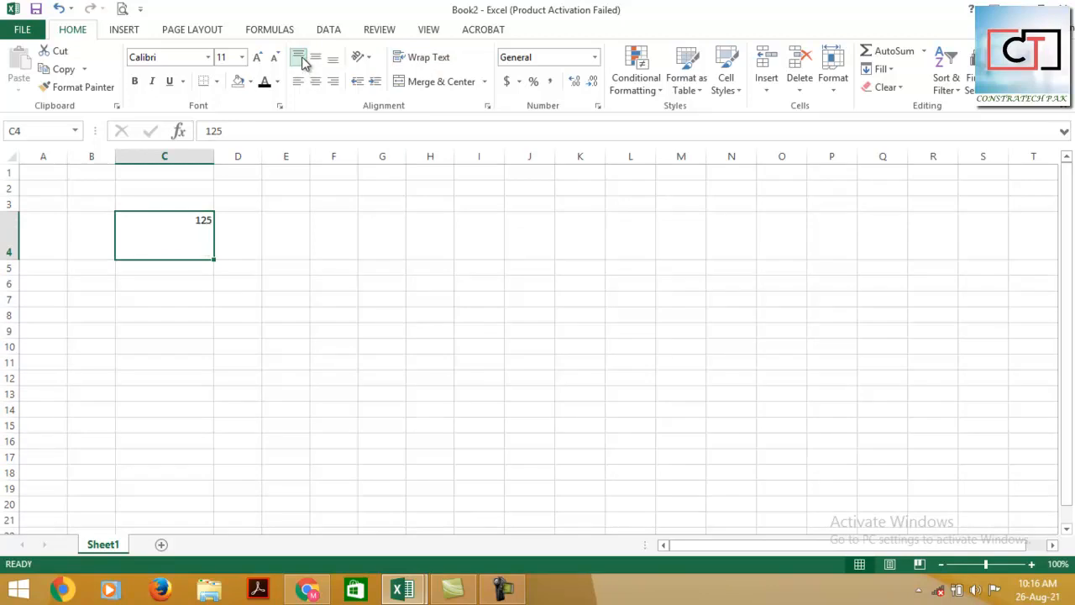
click(314, 61)
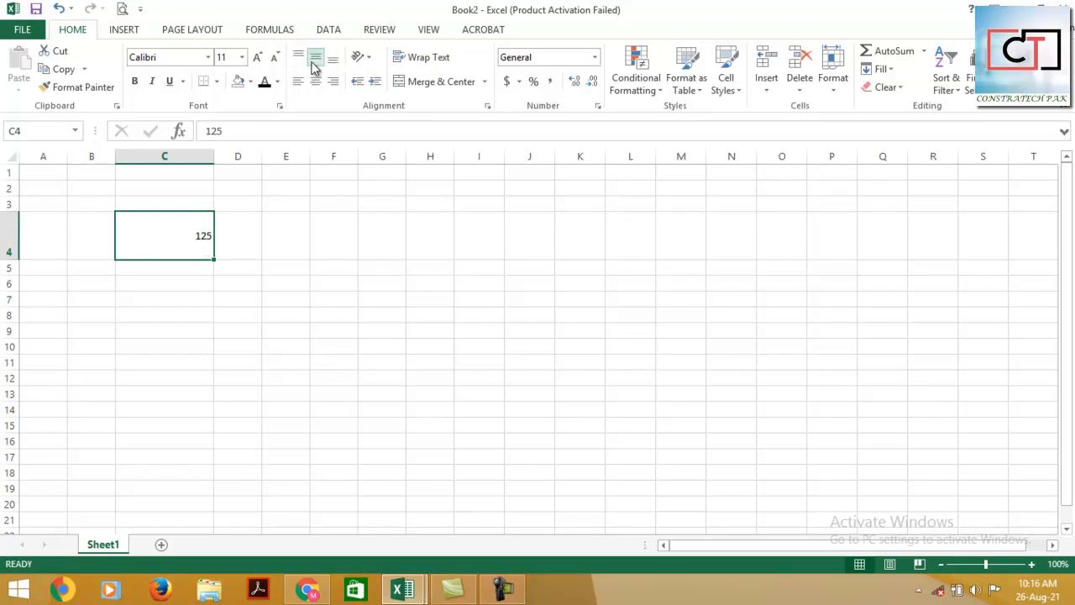
click(333, 62)
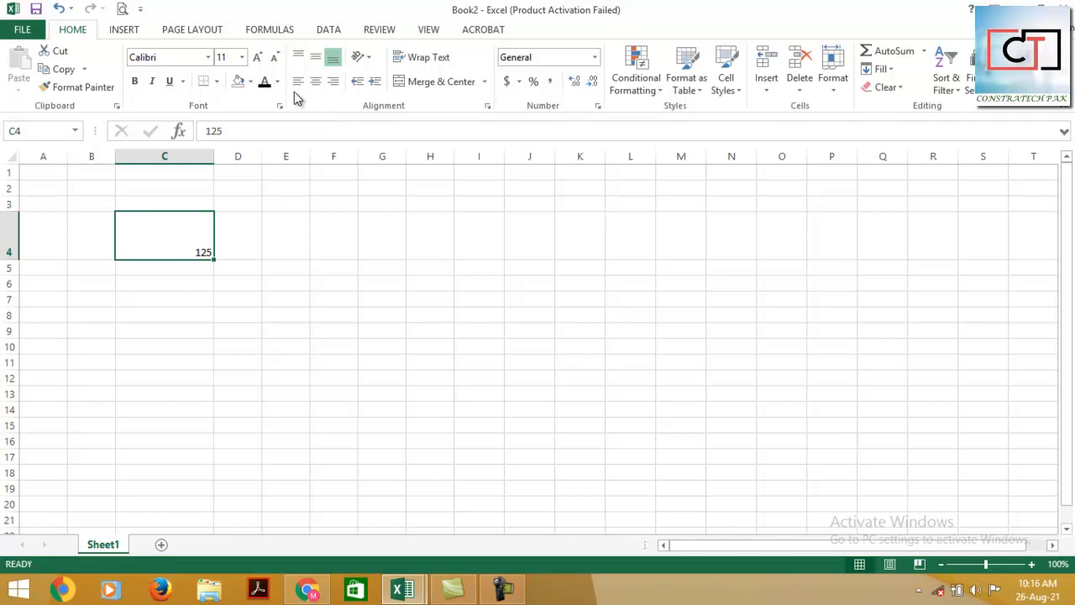
Step: Try left, centre and right alignment on cell C4, and centre its value both horizontally and vertically
click(298, 82)
click(317, 80)
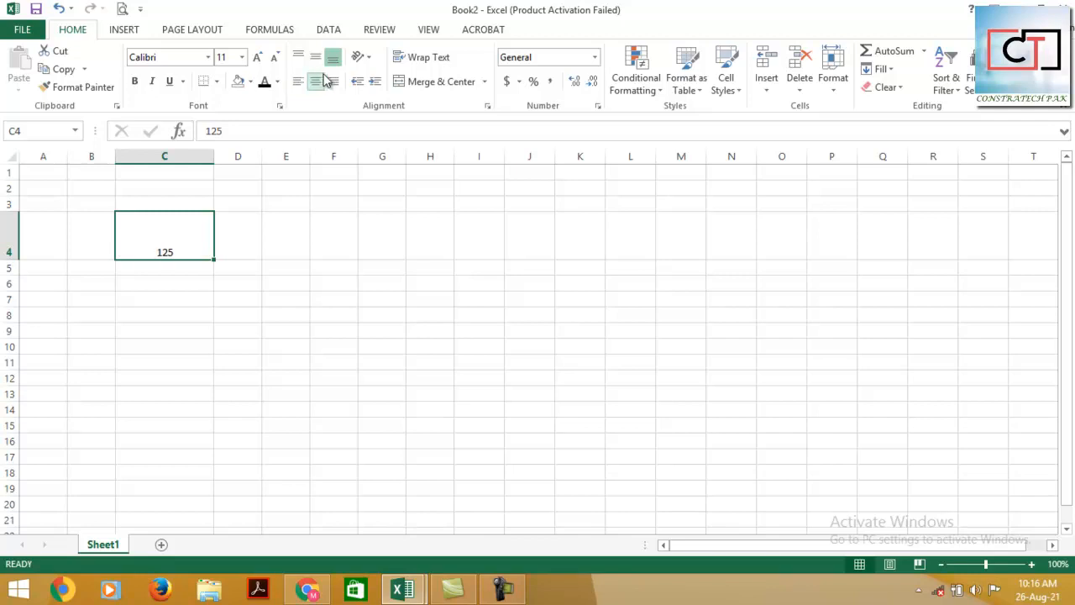
click(334, 83)
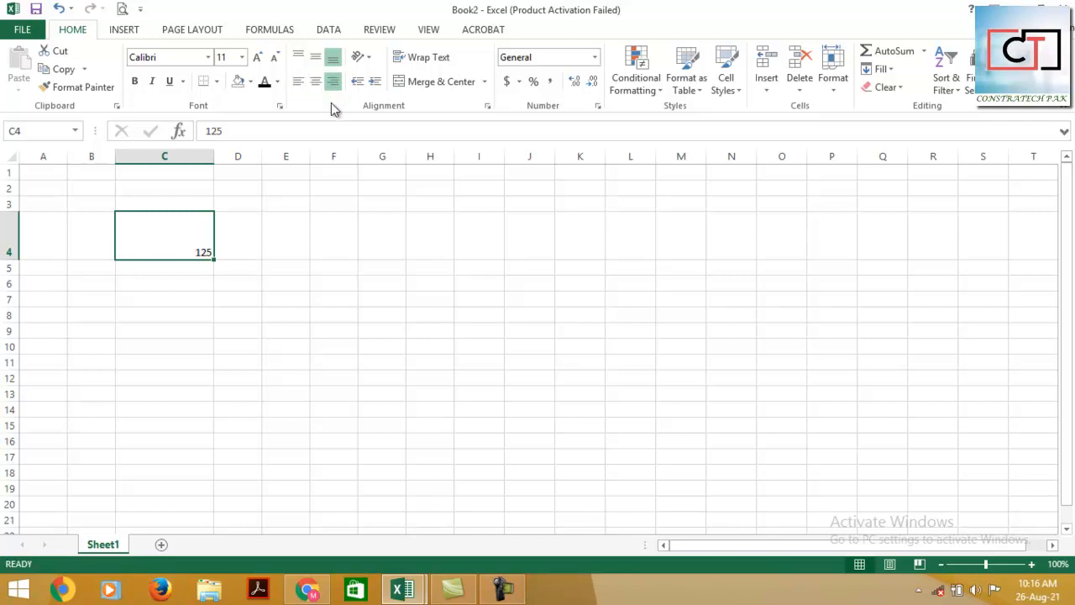
click(316, 81)
click(316, 57)
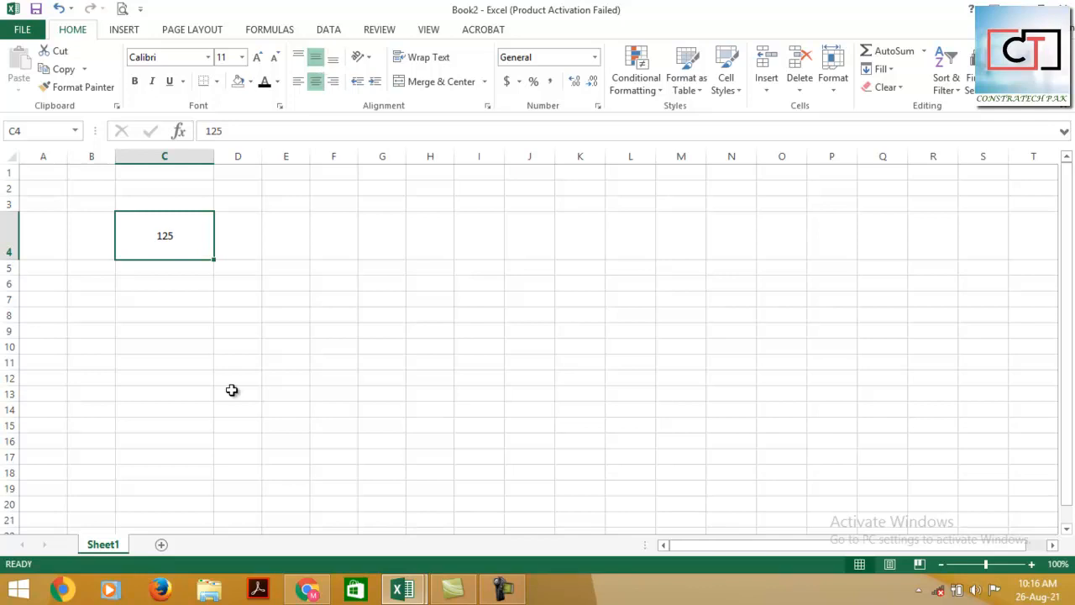
Step: Set the orientation of cell C4 to Vertical Text and switch it back to horizontal
click(371, 58)
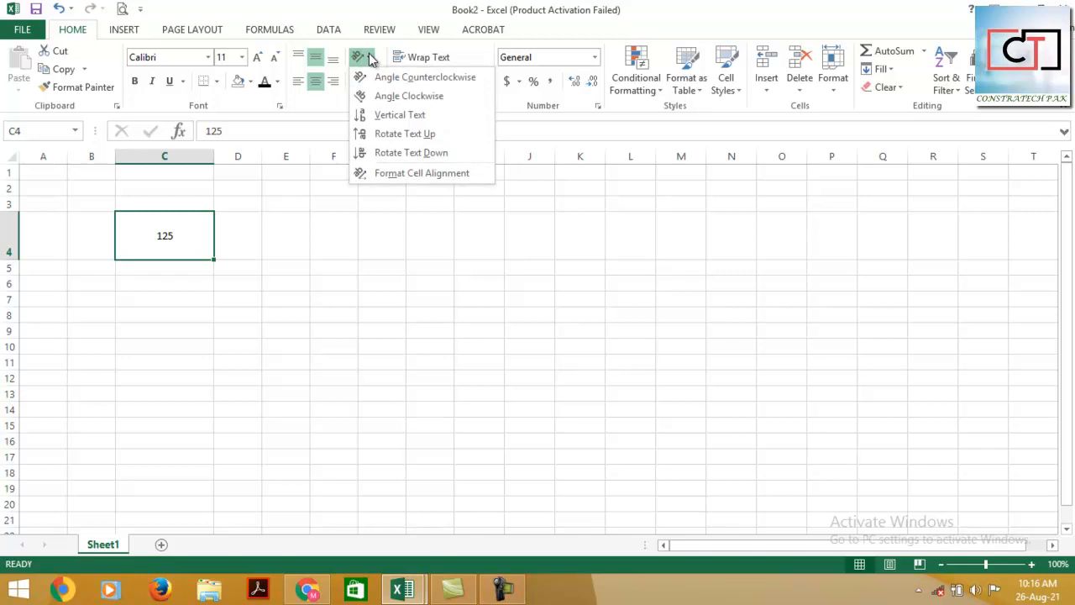
click(398, 116)
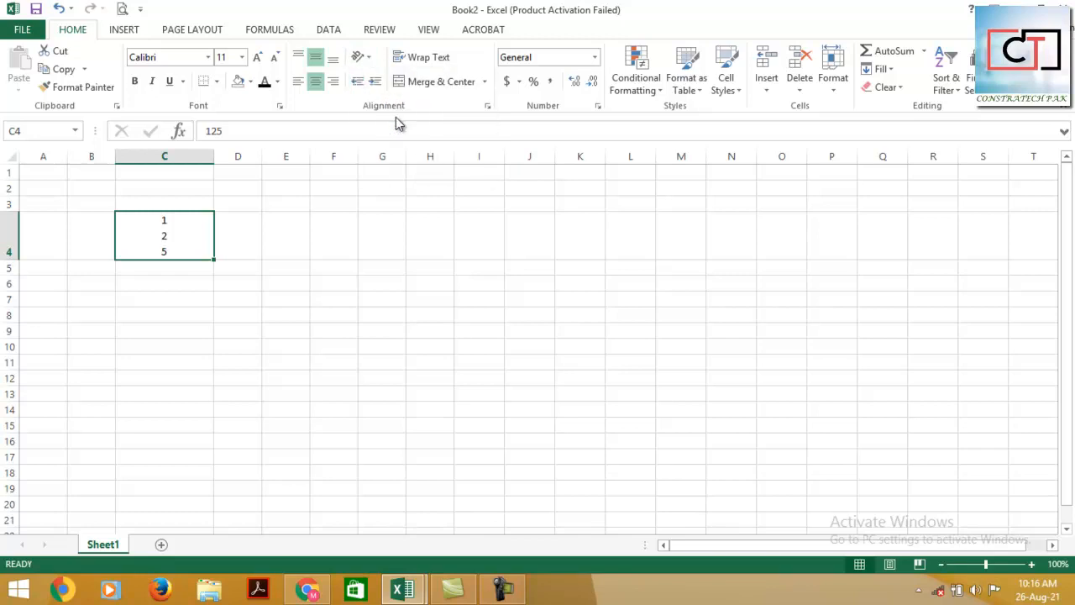
click(359, 59)
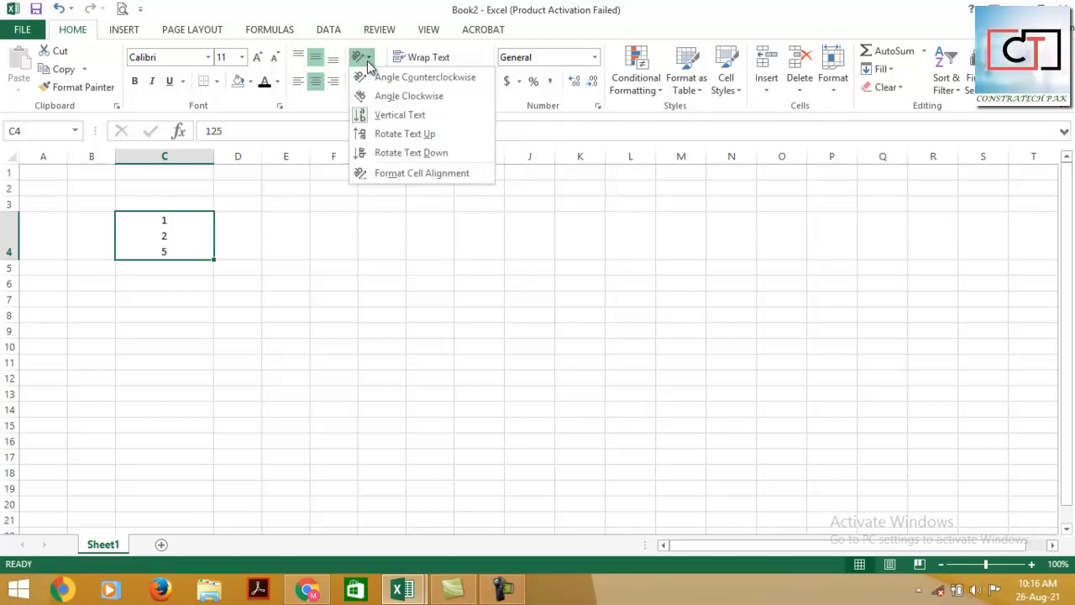
click(395, 117)
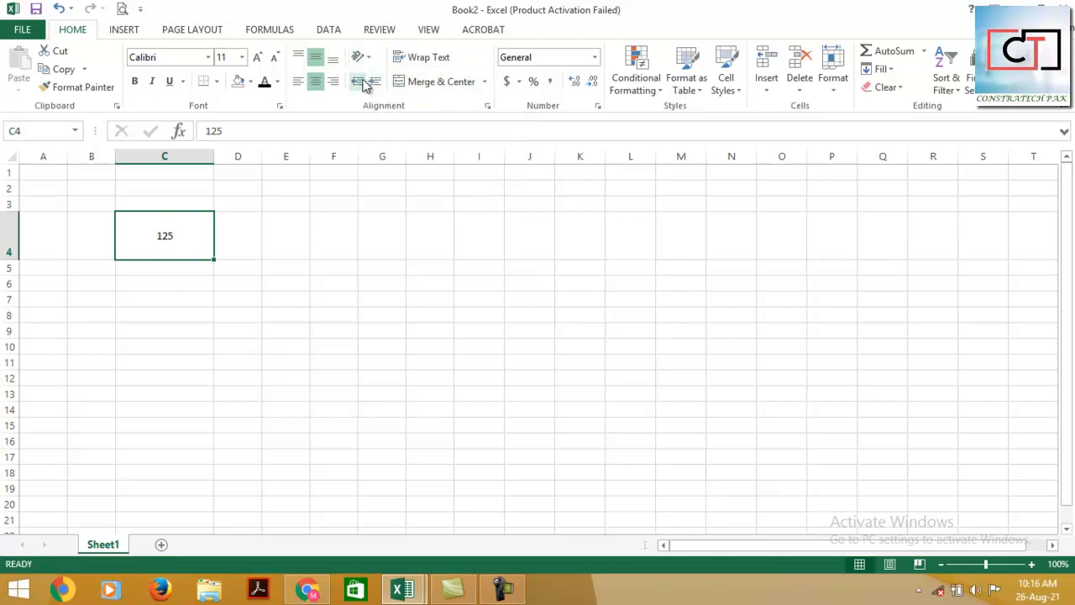
Step: Increase the indent of cell C4 several times and decrease it back to the left edge of the cell
click(363, 84)
click(374, 87)
click(374, 87)
click(374, 88)
click(373, 84)
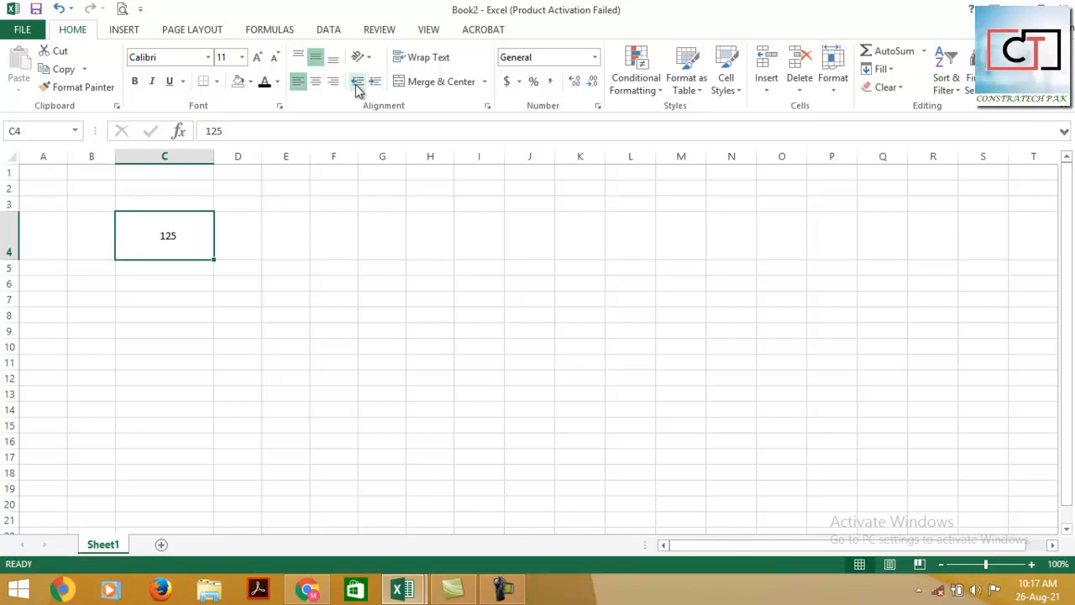
click(356, 84)
click(356, 82)
Step: Replace the value in cell C4 with a very long number starting with 1236565 and turn on Wrap Text for the cell
text(12)
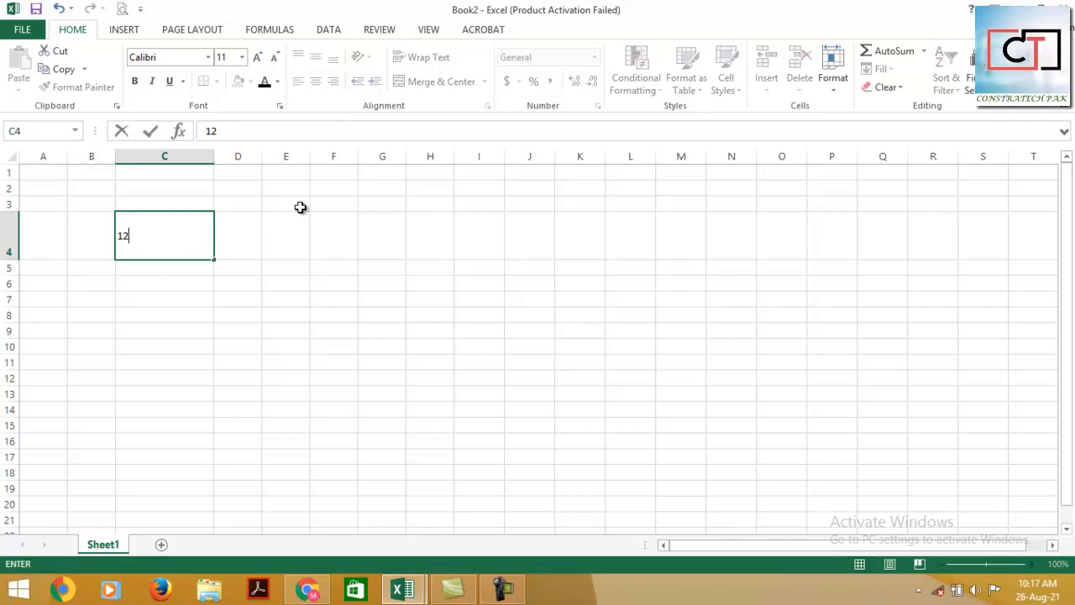
text(36565555555565555)
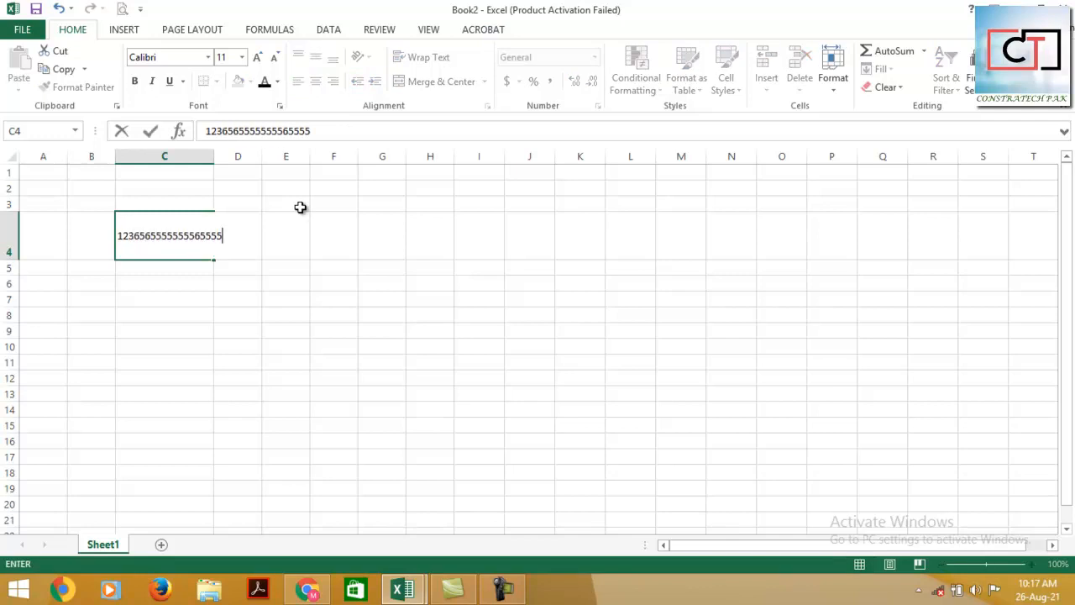
key(Return)
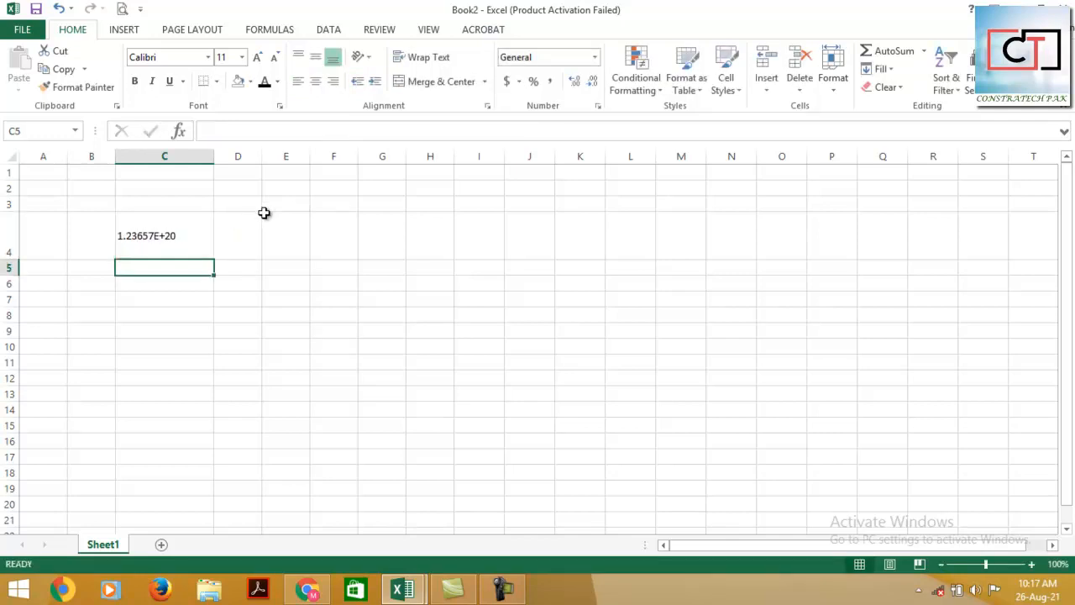
click(186, 206)
click(435, 59)
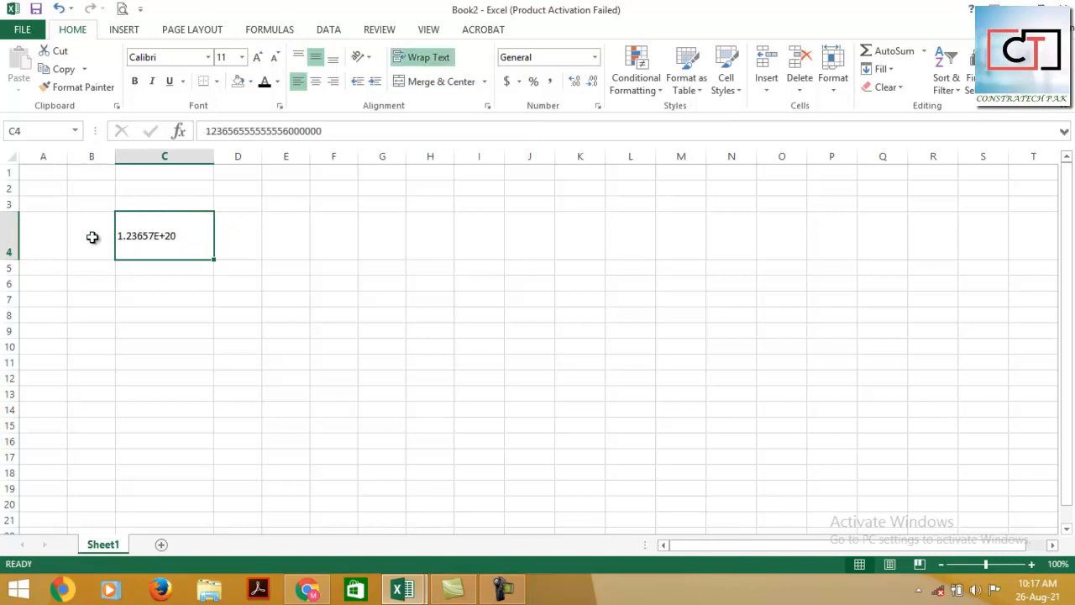
Step: Replace the content of cell C4 with the text "a large text is added here"
text(a large text is)
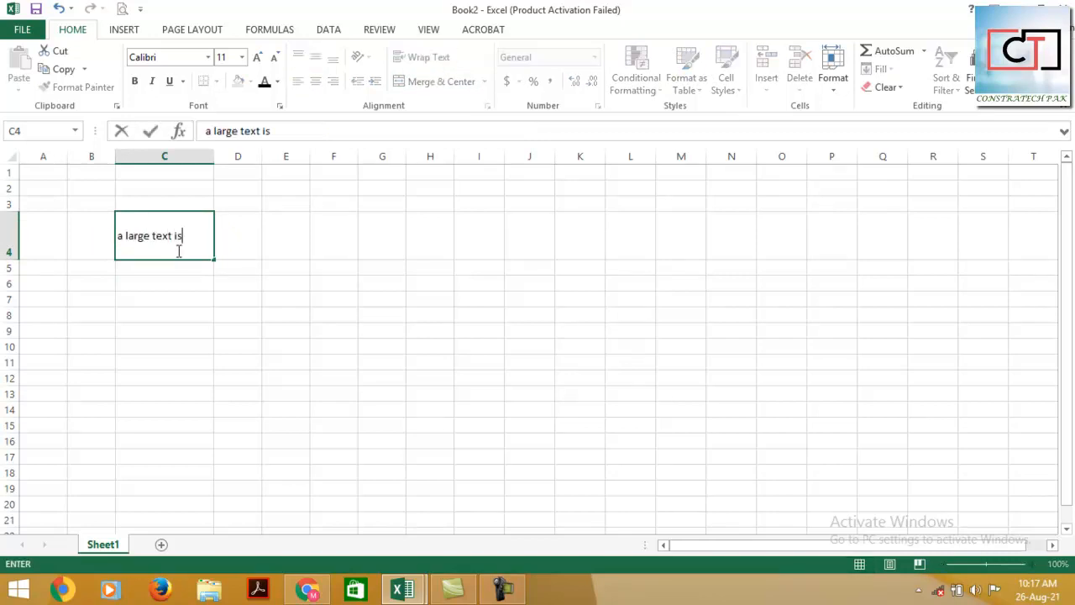
text( added her)
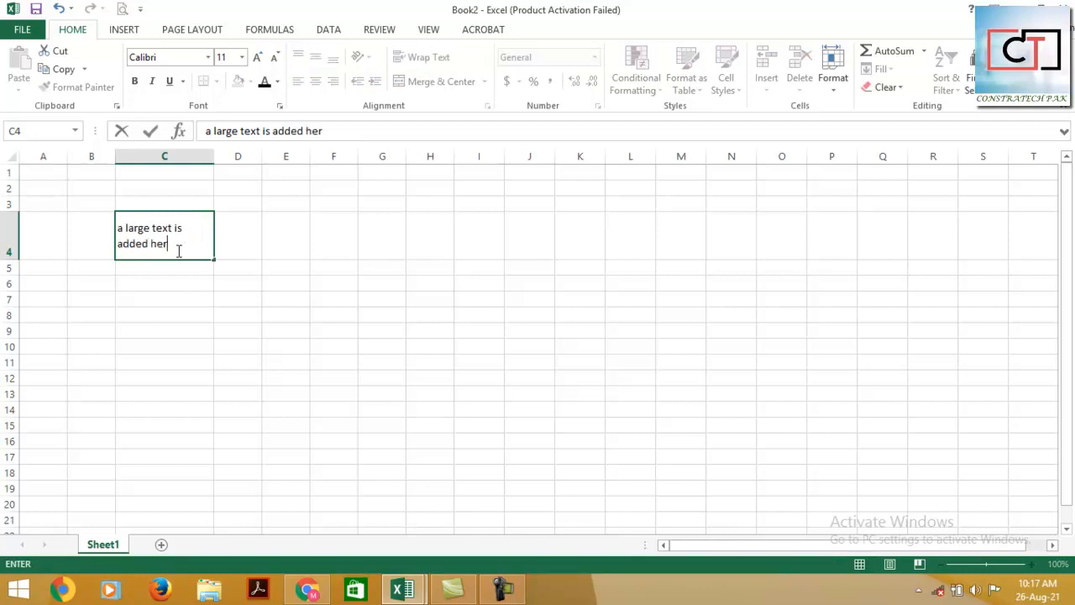
text(e)
key(Return)
Step: Turn Wrap Text off for cell C4 and switch it back on
click(204, 216)
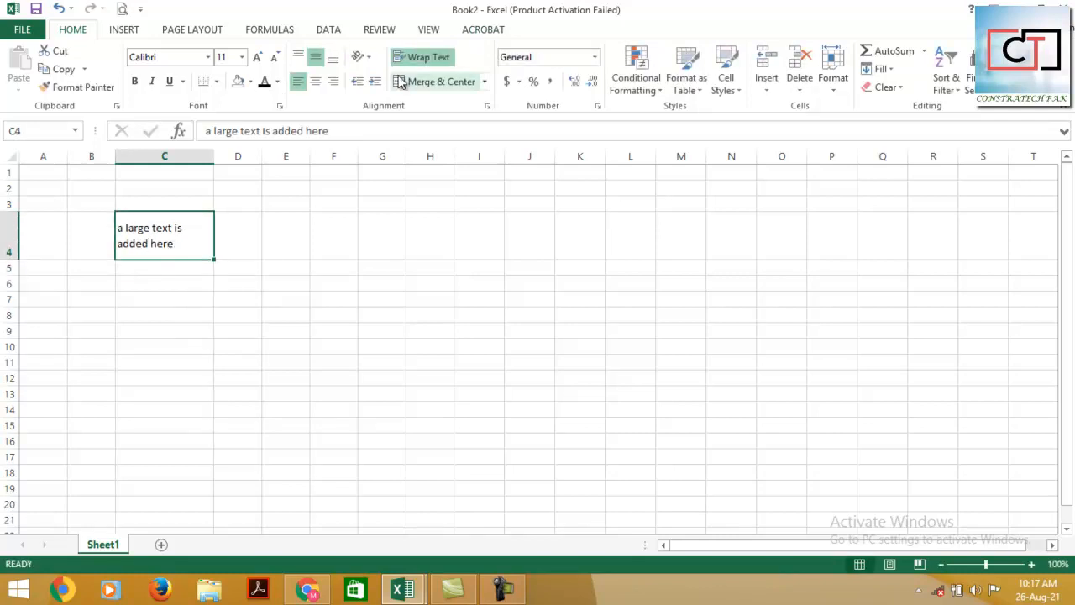
click(437, 56)
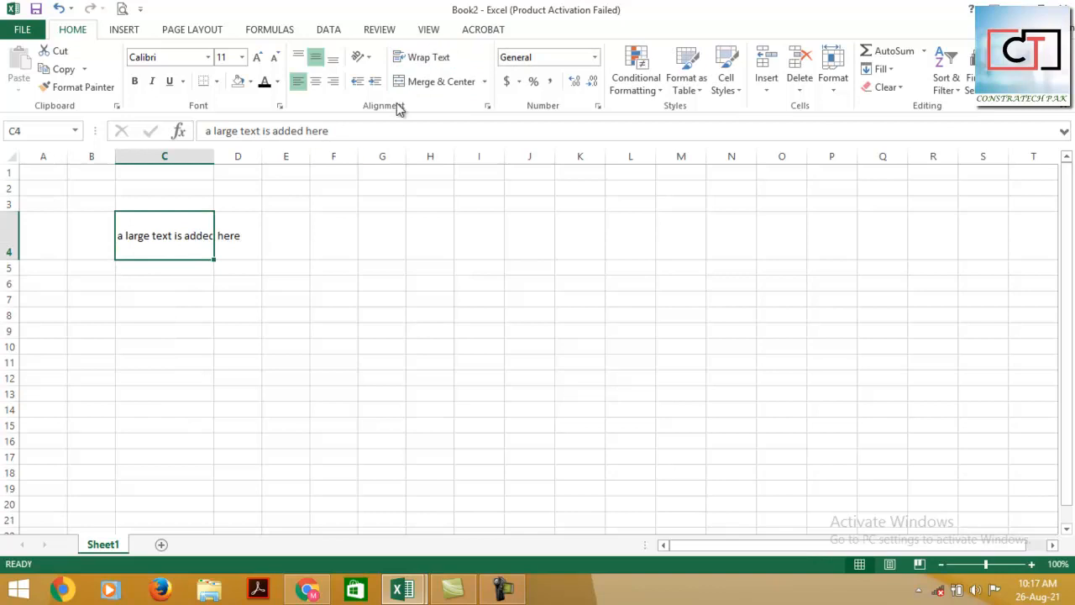
click(421, 57)
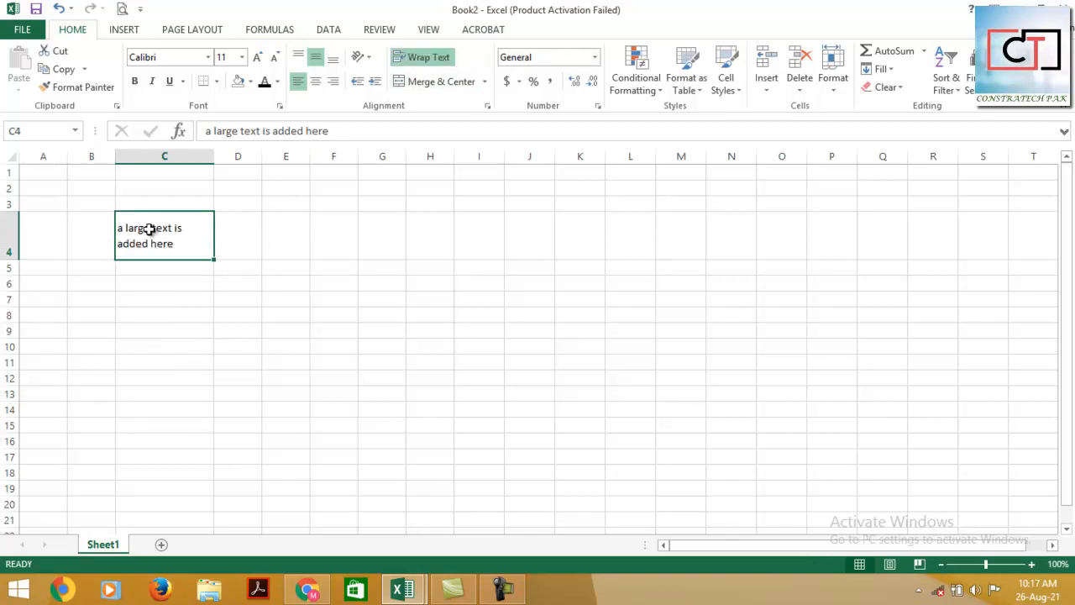
Step: Merge and centre cells C4 and D4, and undo the merge
drag(184, 245, 247, 241)
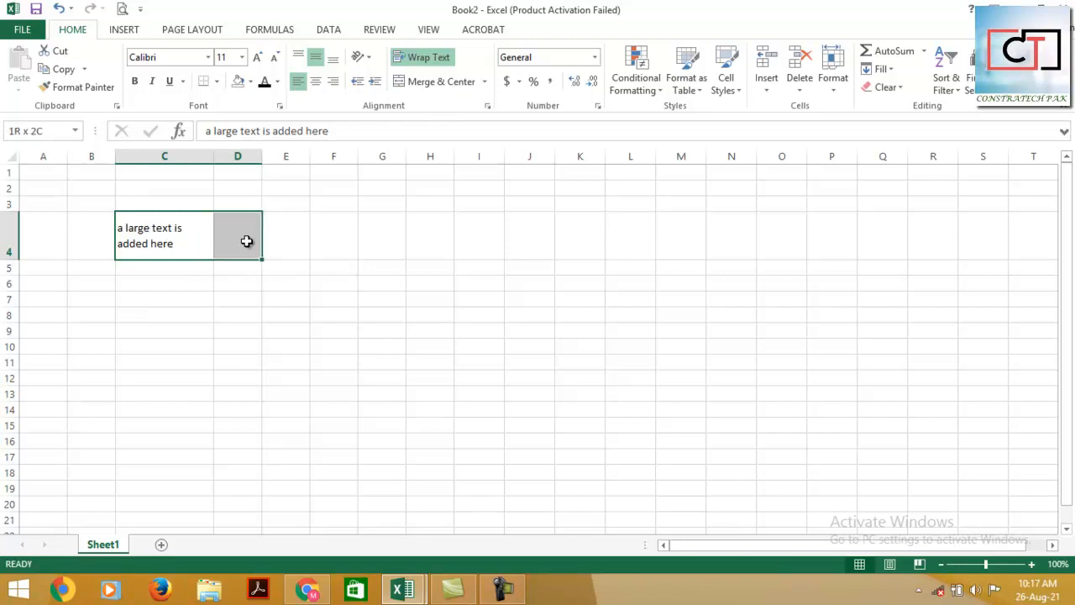
click(436, 84)
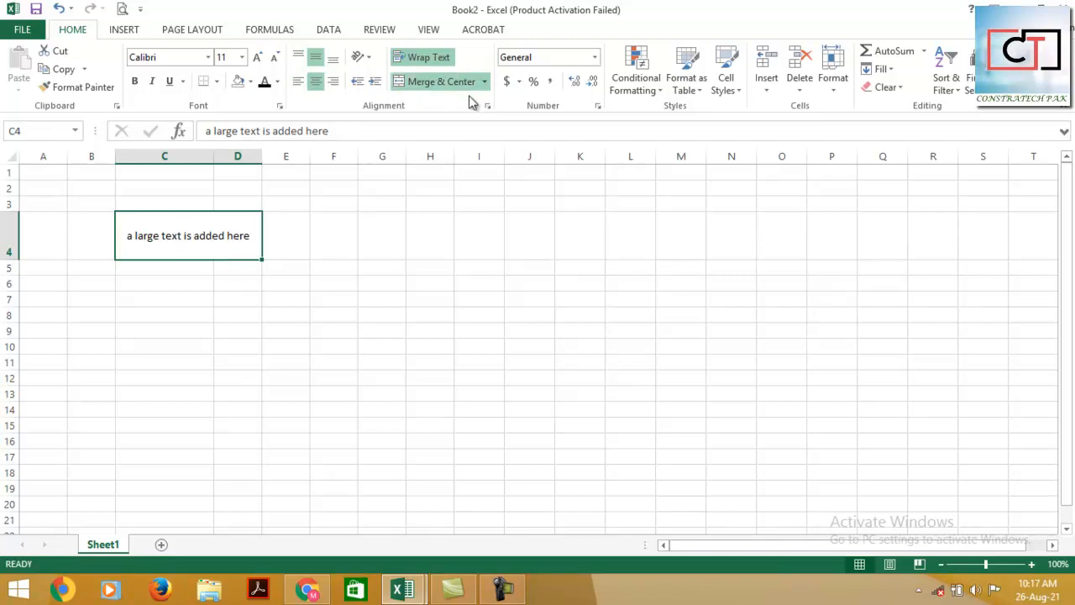
key(ctrl+z)
key(ctrl+z)
key(ctrl+y)
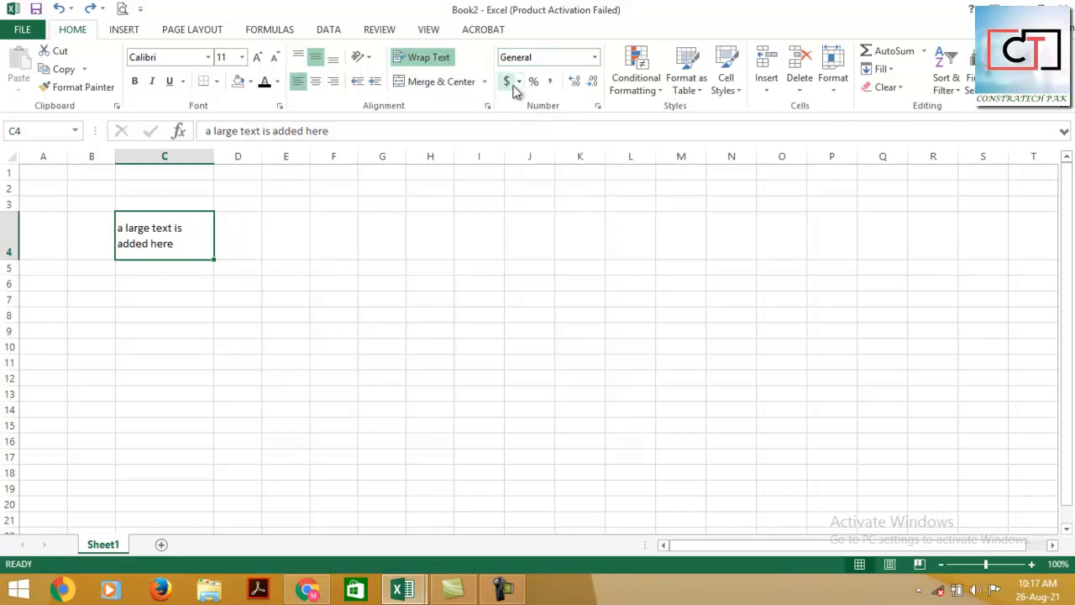
Step: Enter 0.5 in cell E4 and format it as a percentage
click(280, 240)
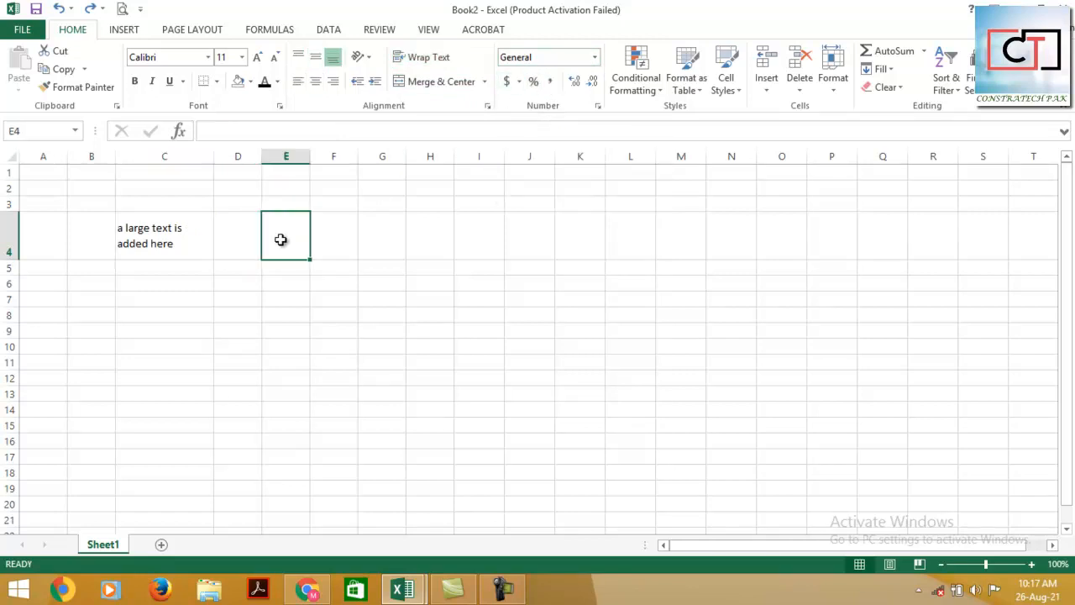
text(0.5)
key(Return)
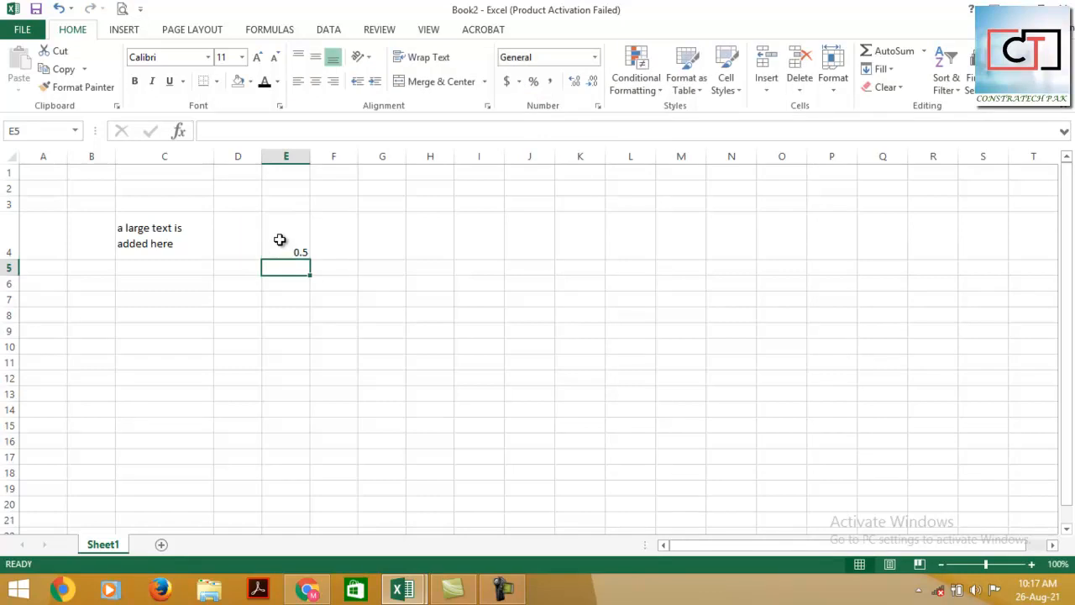
click(281, 252)
click(534, 82)
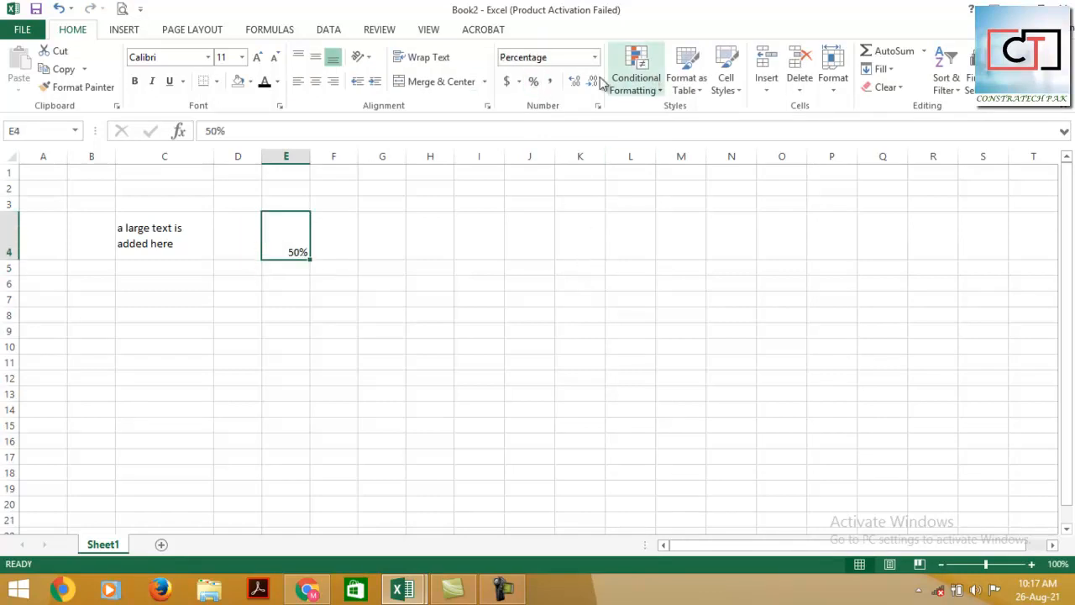
Step: Enter 132165 in cell G4, apply the comma number style and autofit column G to the value
click(399, 243)
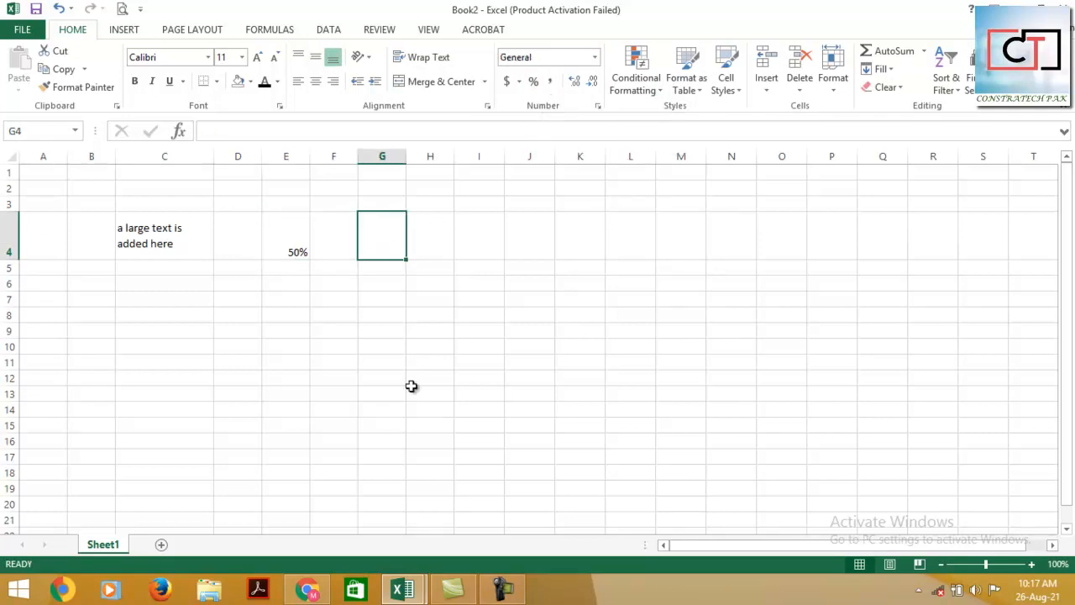
text(132165)
key(Return)
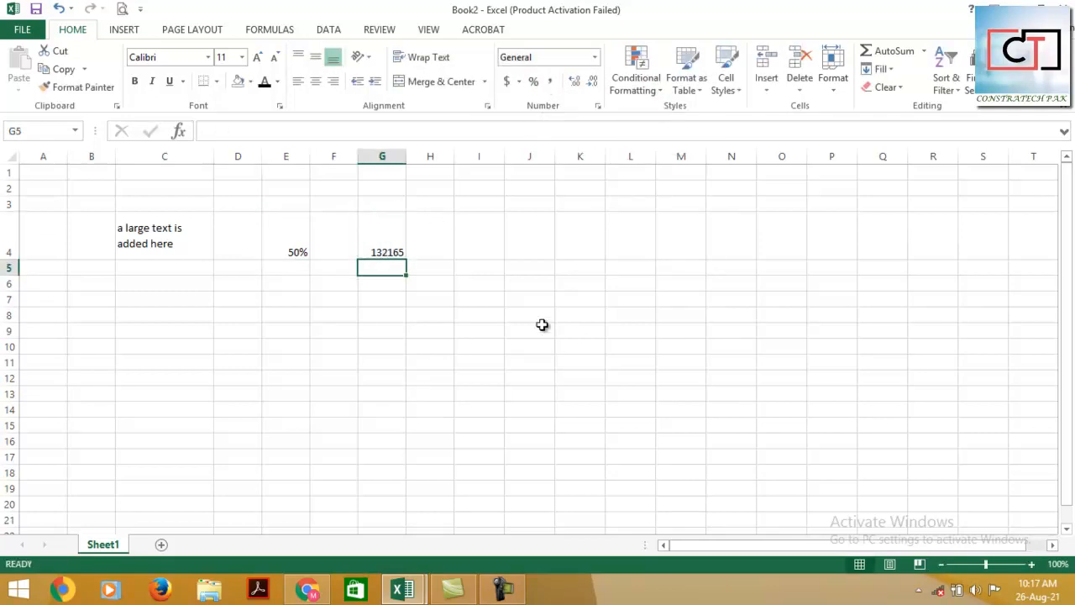
click(378, 243)
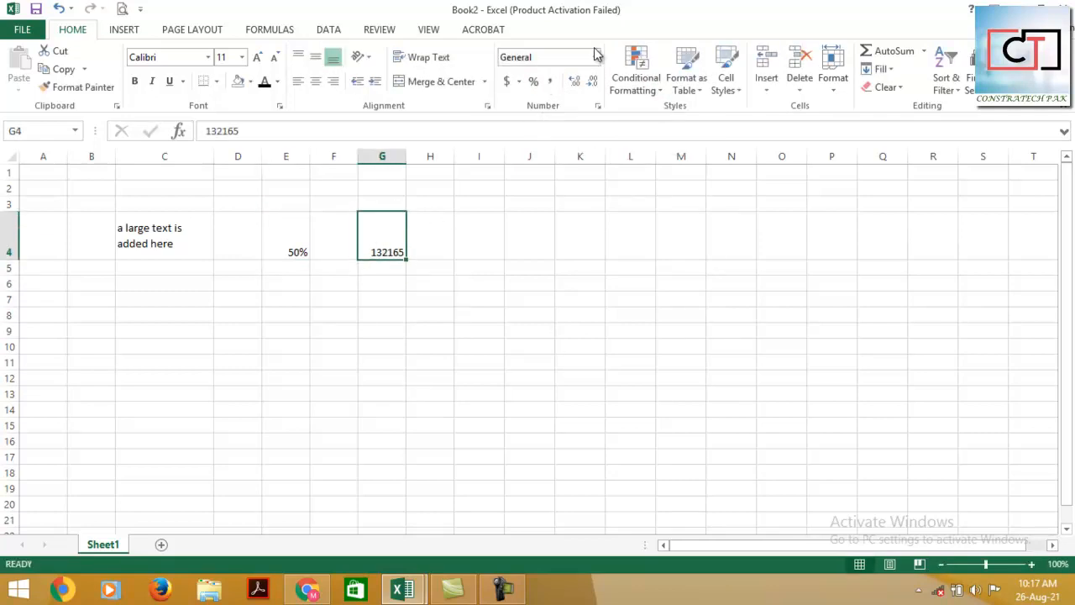
click(550, 84)
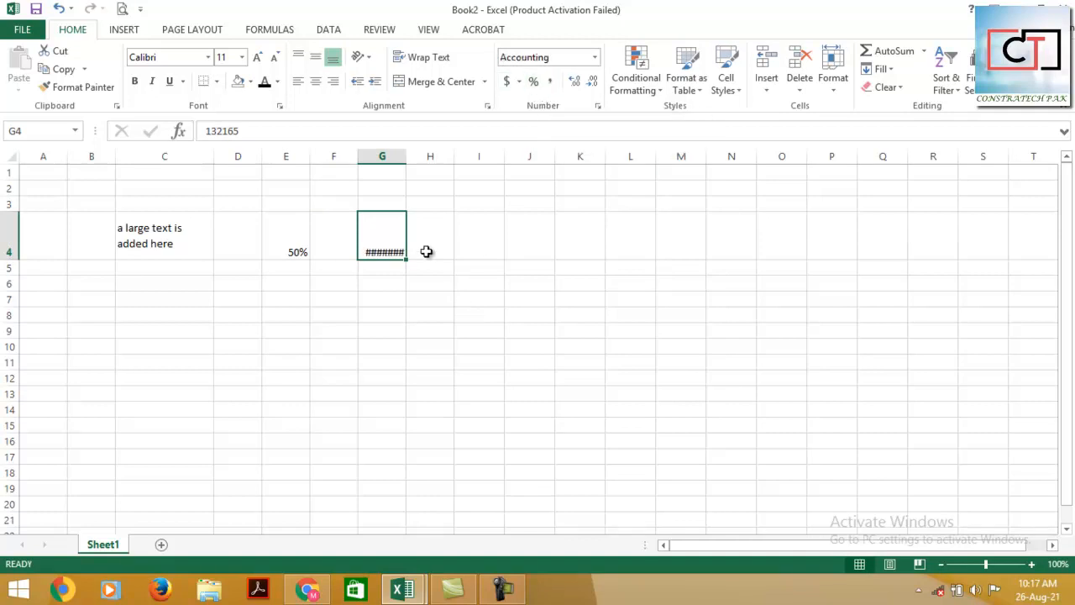
double_click(406, 151)
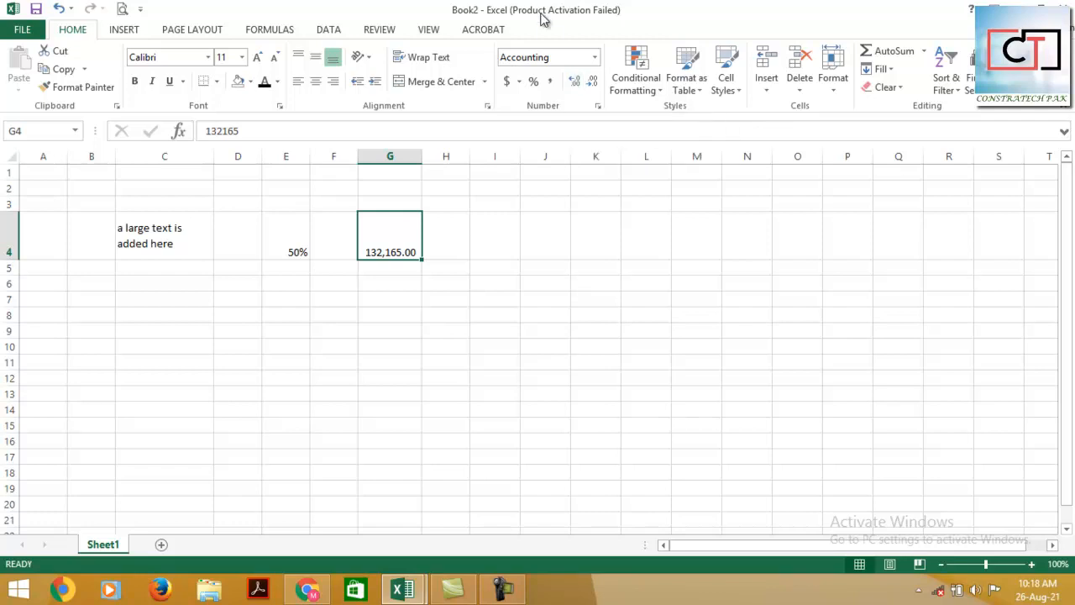
Step: Increase the decimal places of the number in cell G4 to seven
click(574, 84)
click(574, 84)
click(574, 84)
click(575, 84)
click(574, 84)
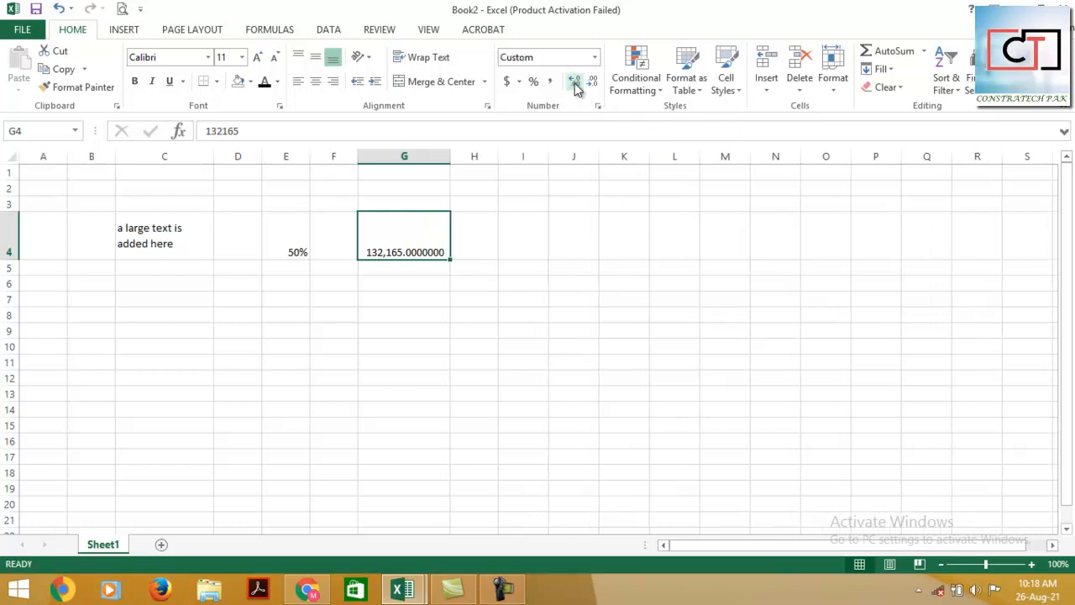
Step: Decrease the decimals of the number in cell G4 until it has no decimal places
click(592, 84)
click(592, 84)
click(593, 84)
click(592, 84)
click(592, 84)
click(592, 84)
click(593, 84)
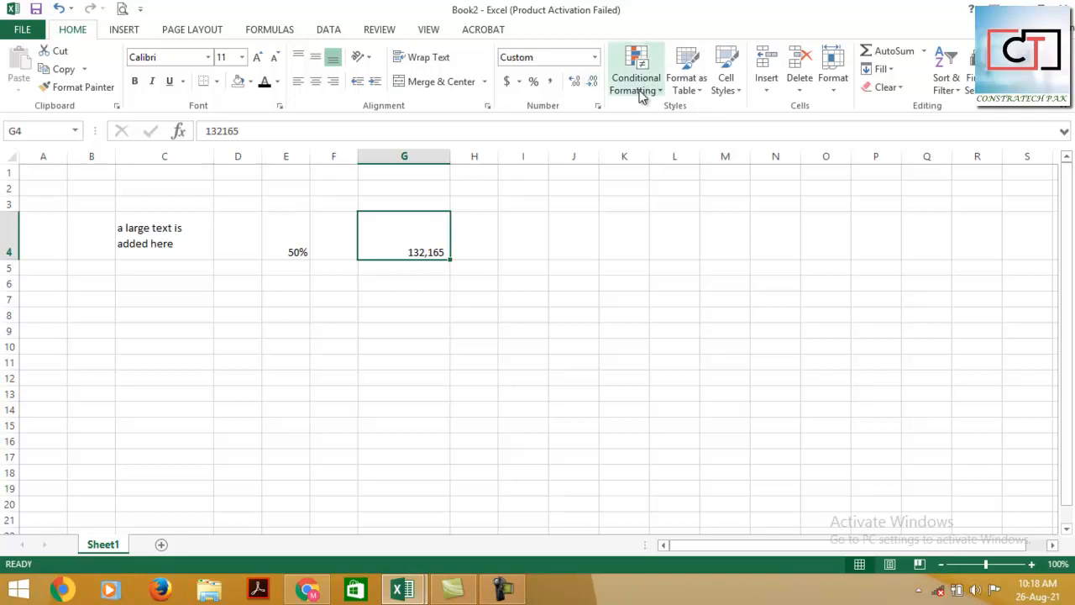
click(738, 90)
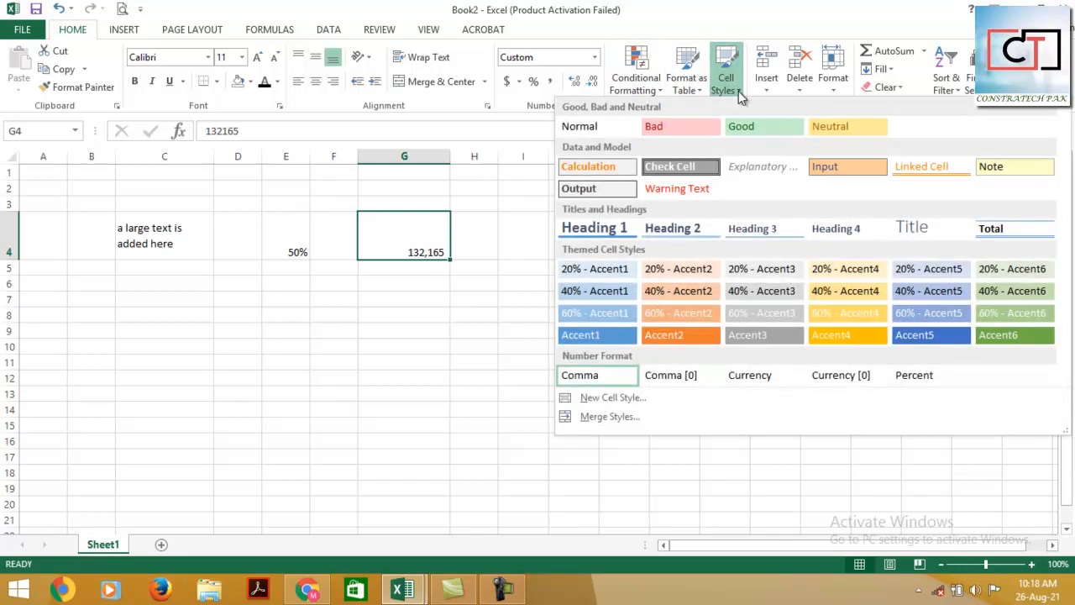
click(500, 310)
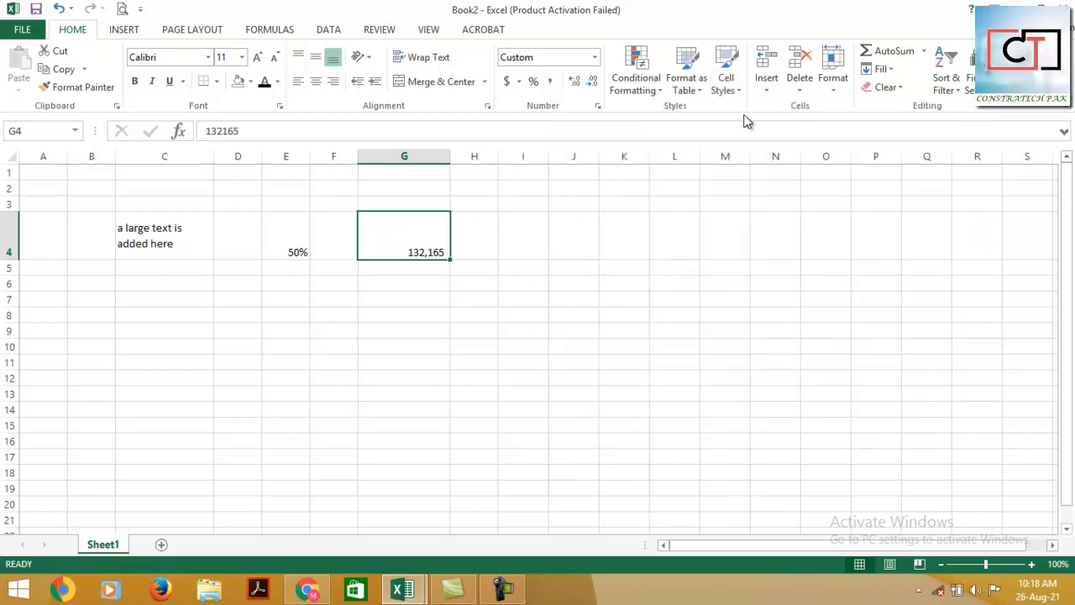
click(764, 89)
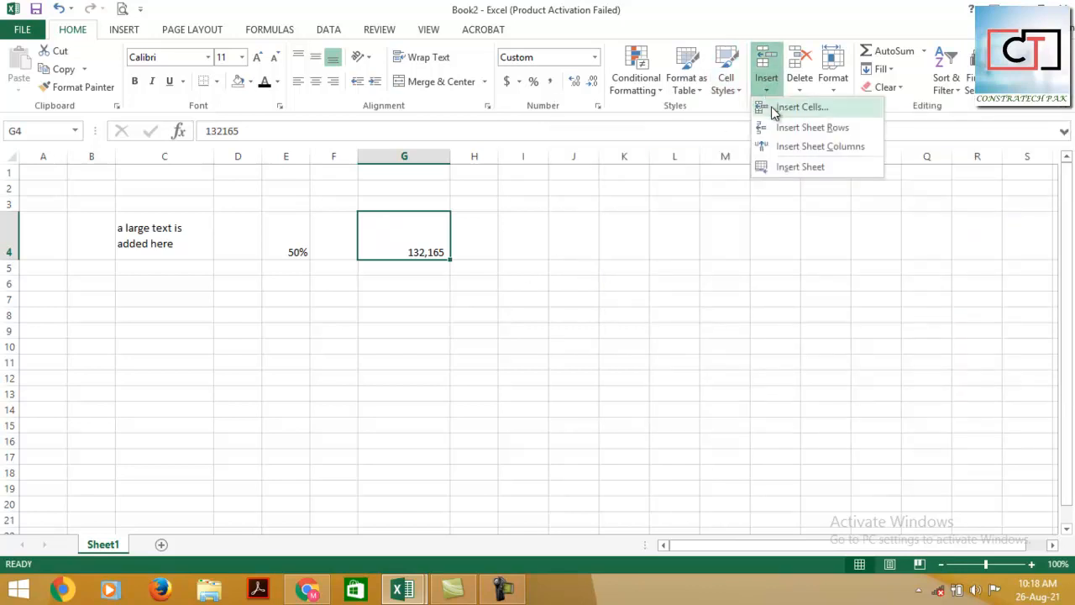
key(Escape)
right_click(7, 270)
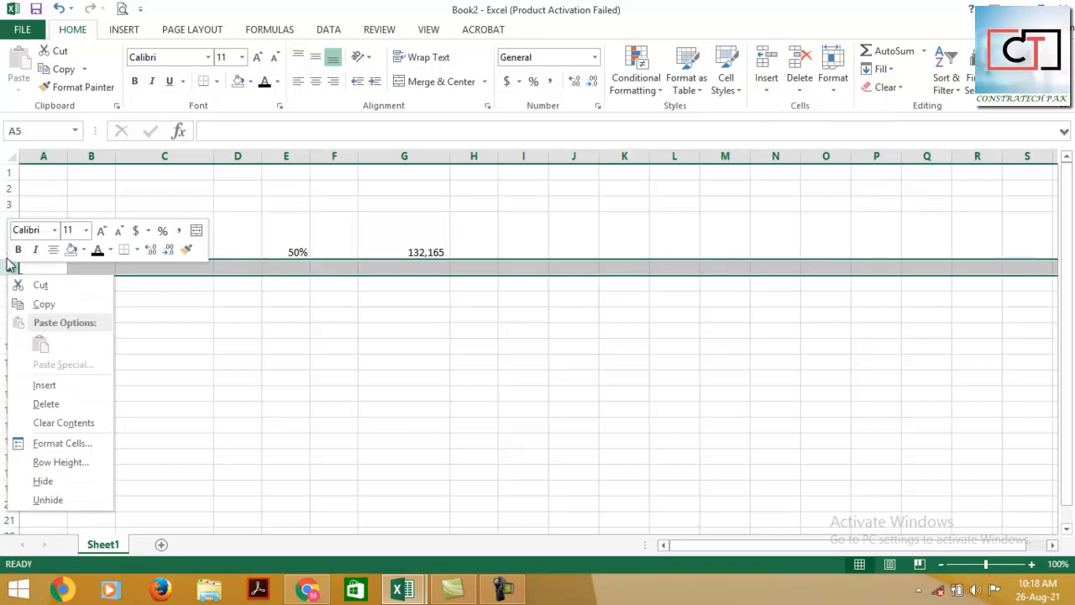
key(Escape)
Step: Enter 540 in cell E6
click(274, 301)
click(279, 284)
text(540)
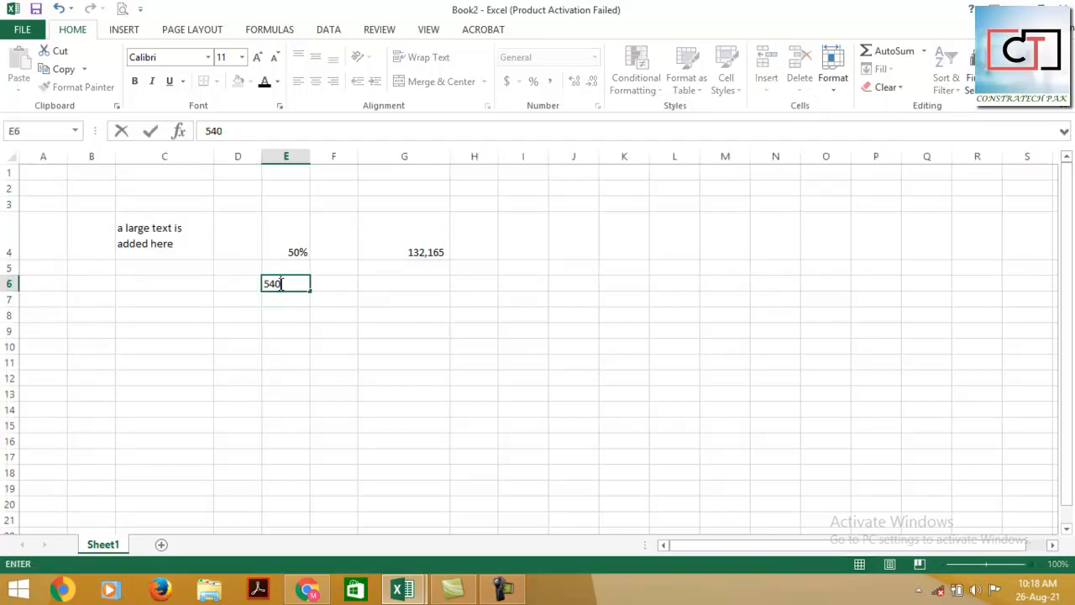
key(Return)
Step: Insert a new row above row 5 and delete that inserted row
right_click(9, 275)
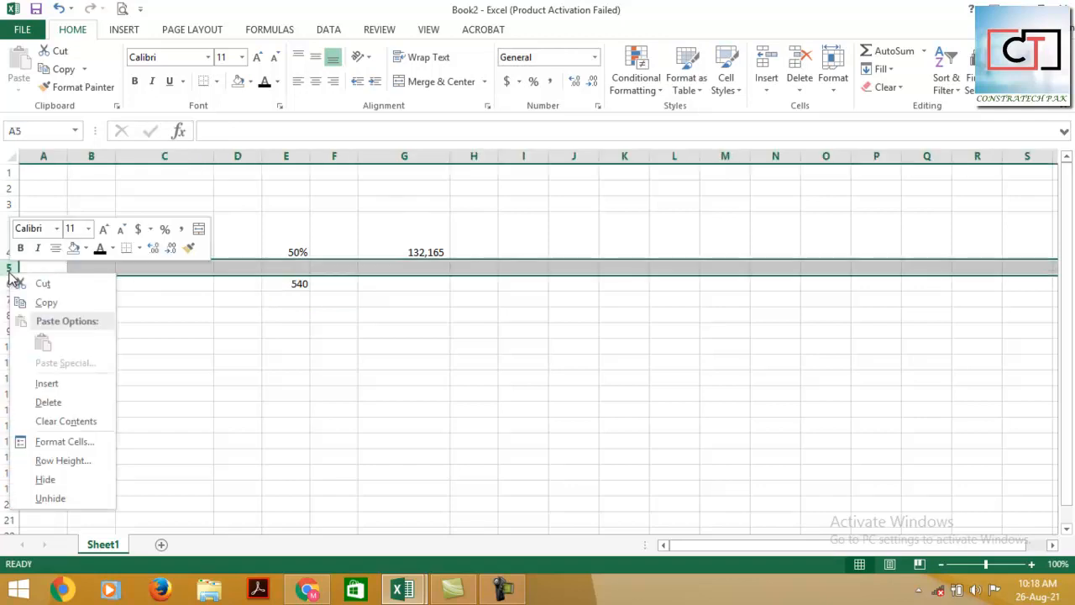
click(45, 384)
right_click(12, 290)
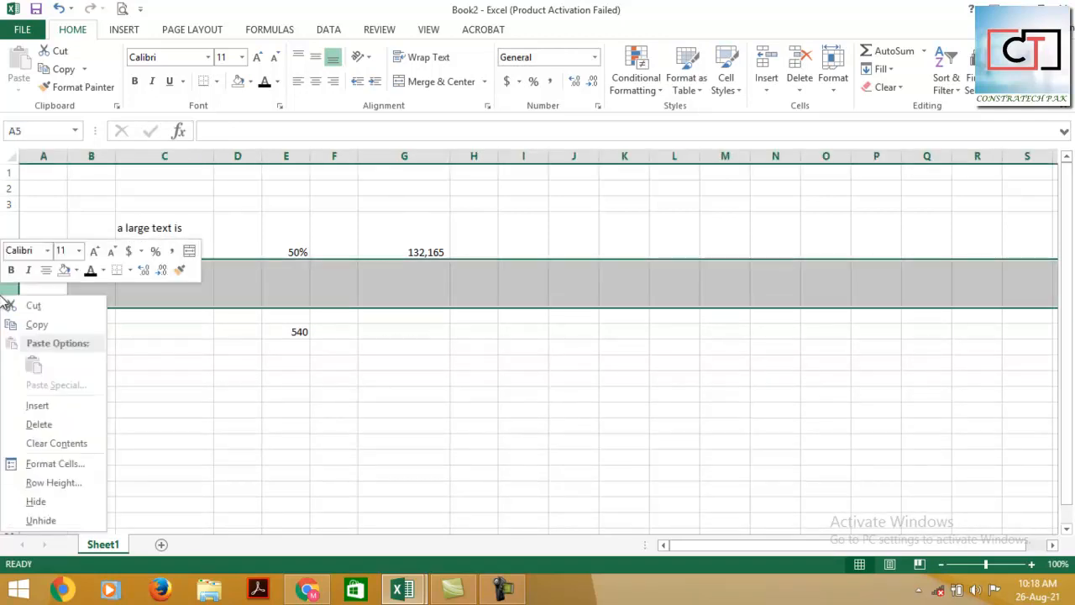
click(65, 427)
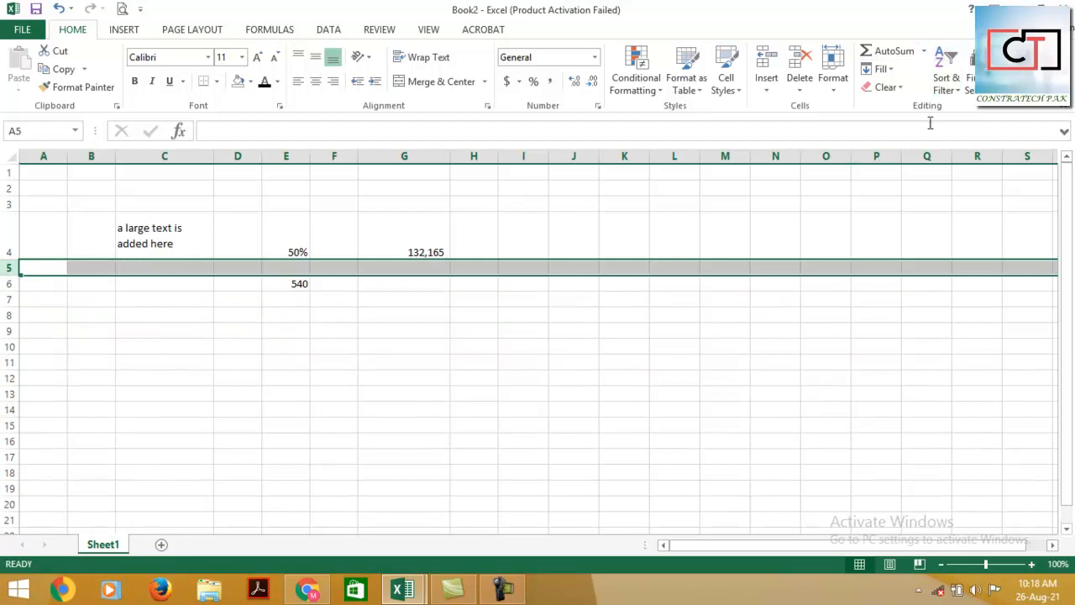
Step: Examine the custom page margin settings in Page Setup and accept them
click(126, 32)
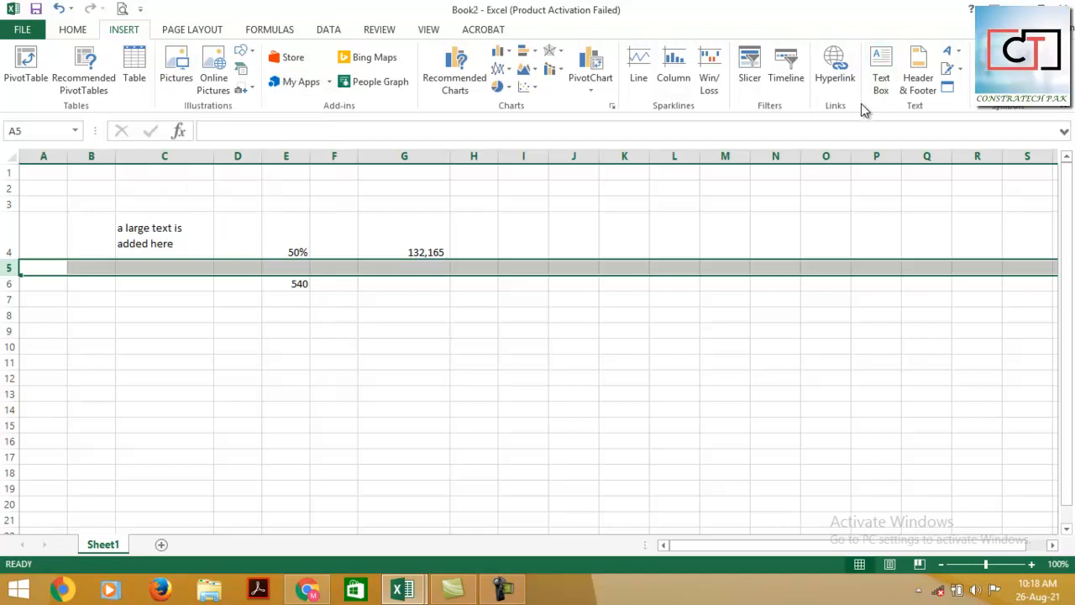
click(192, 32)
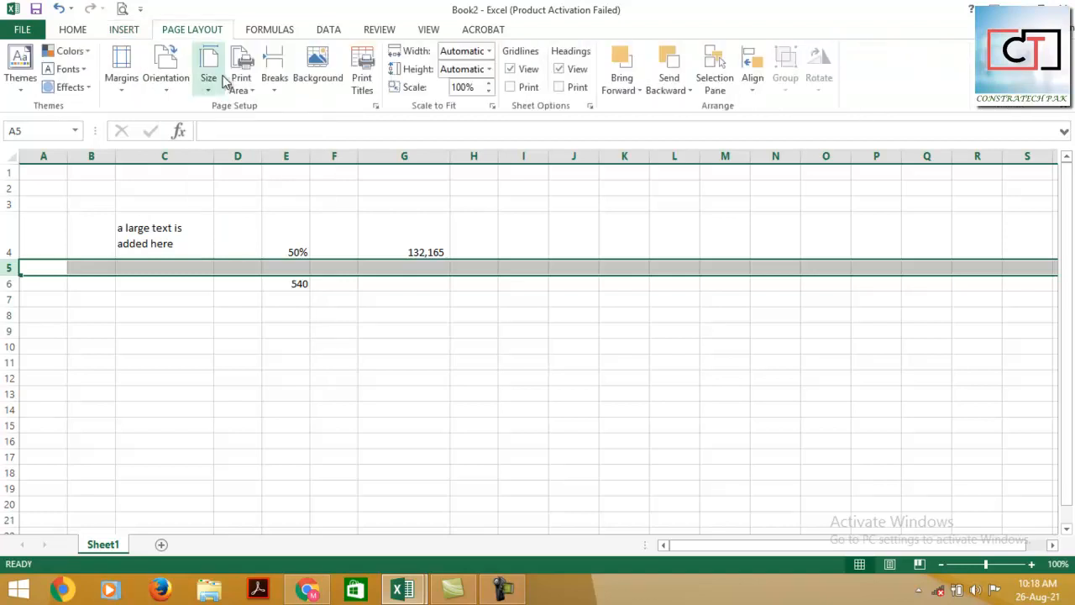
click(134, 86)
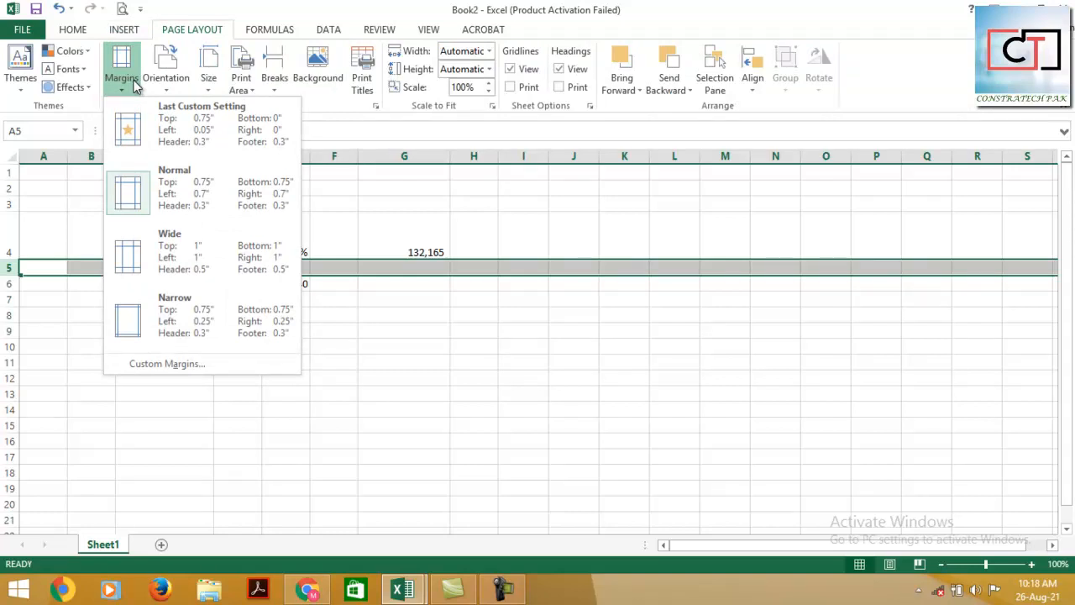
click(173, 365)
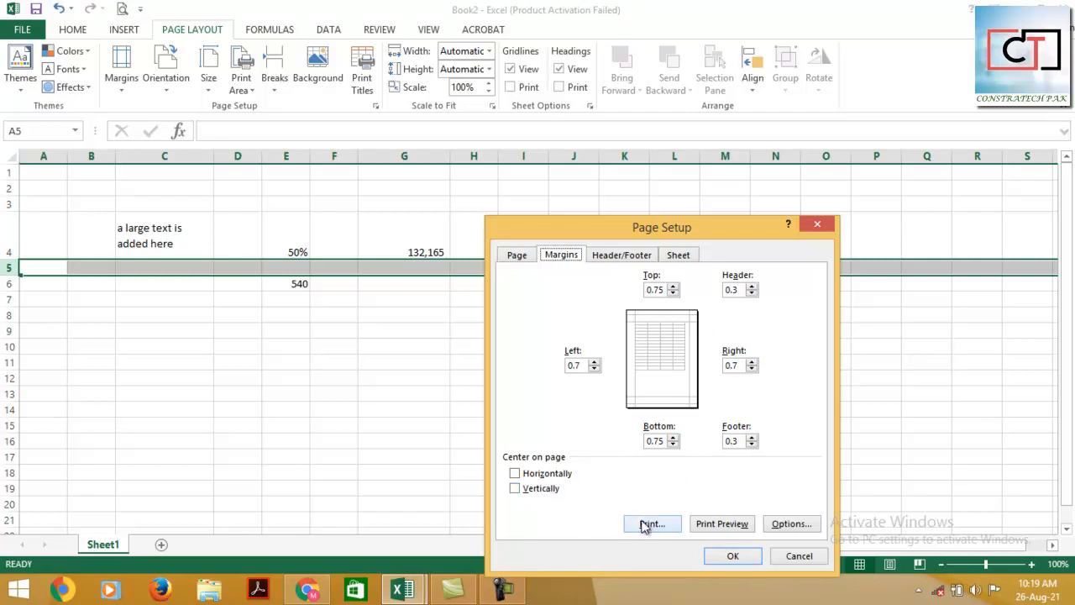
click(741, 558)
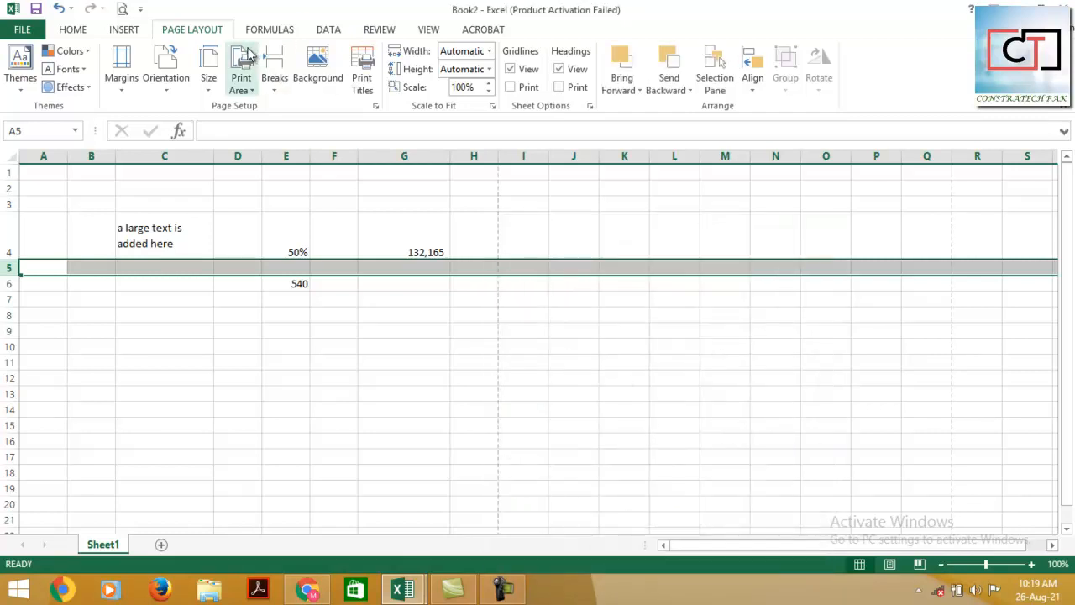
Step: Examine the available page orientations and paper sizes for the sheet
click(173, 89)
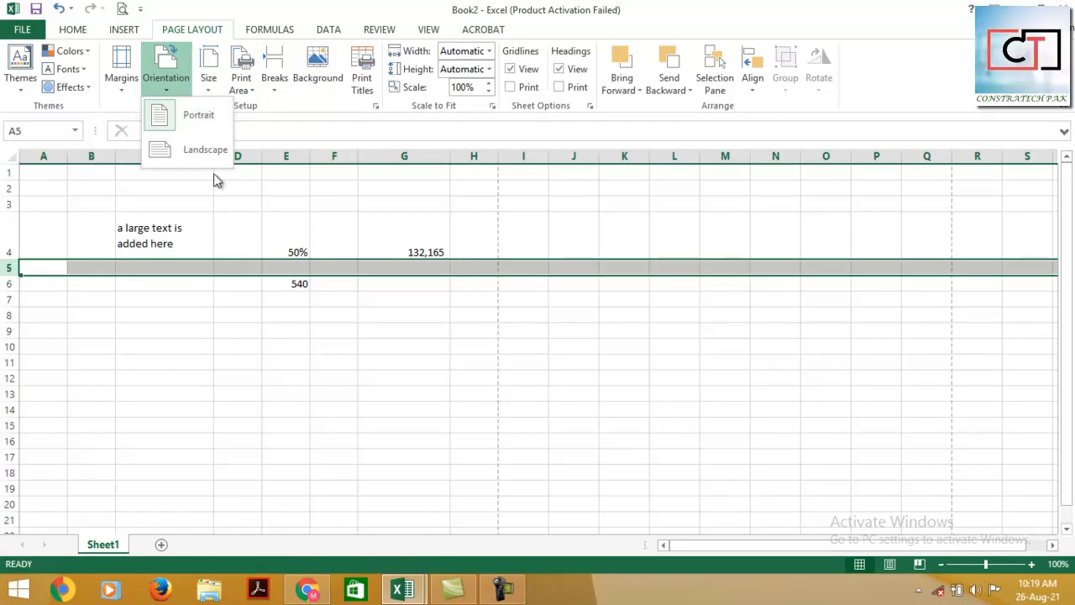
click(209, 84)
click(209, 84)
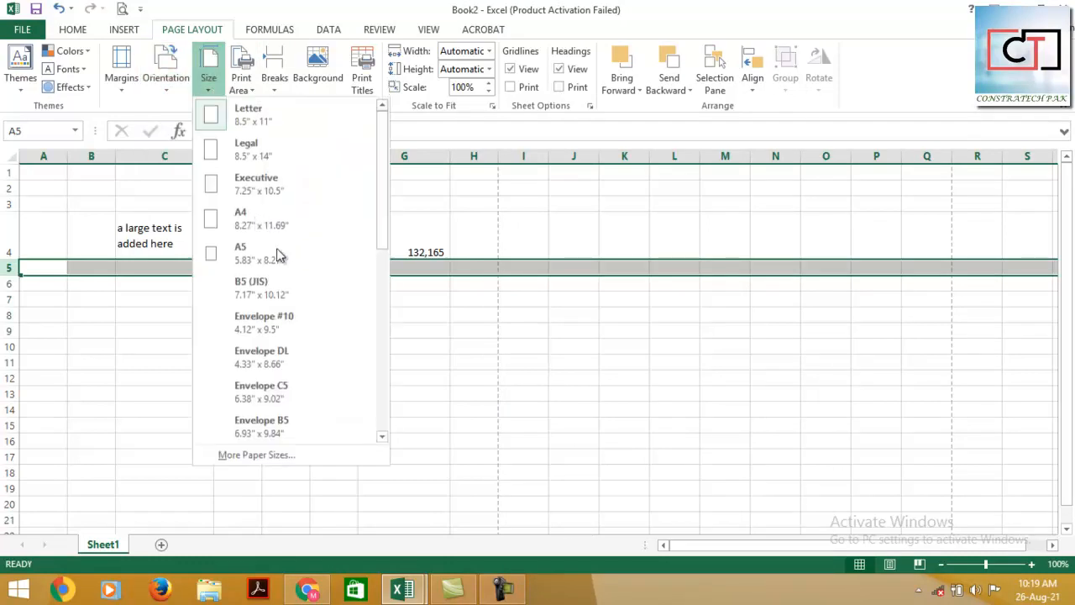
click(477, 330)
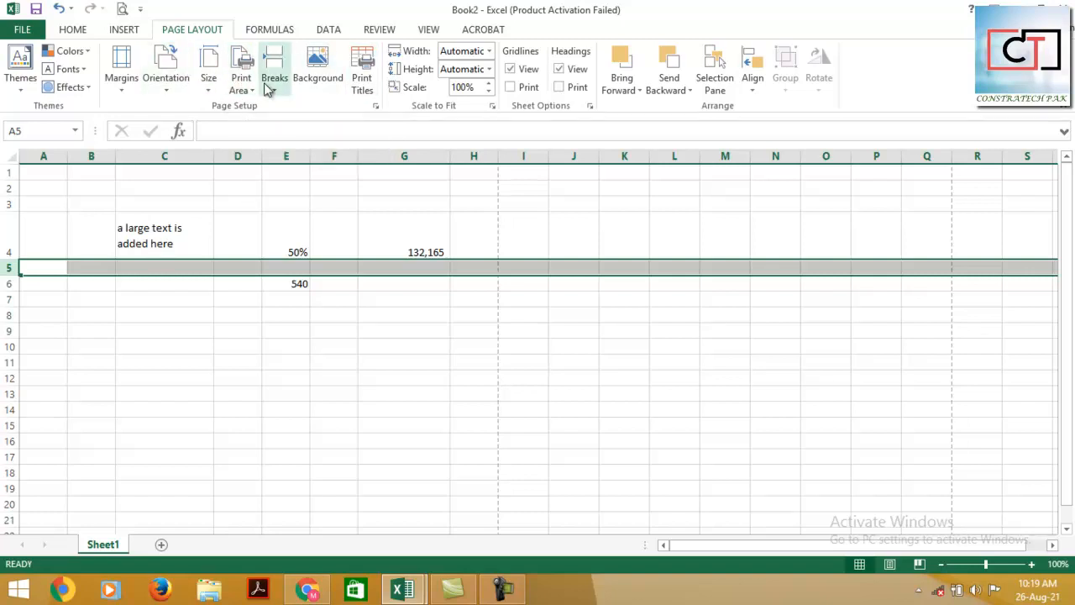
Step: Look through the formula commands, the recently used functions, and the data and review commands
click(271, 32)
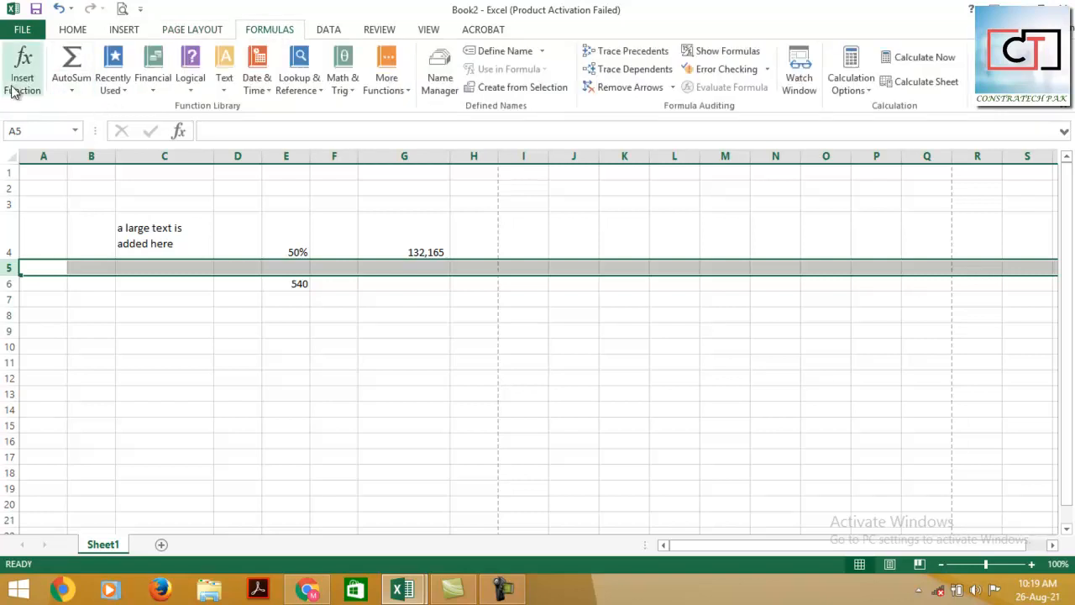
click(99, 90)
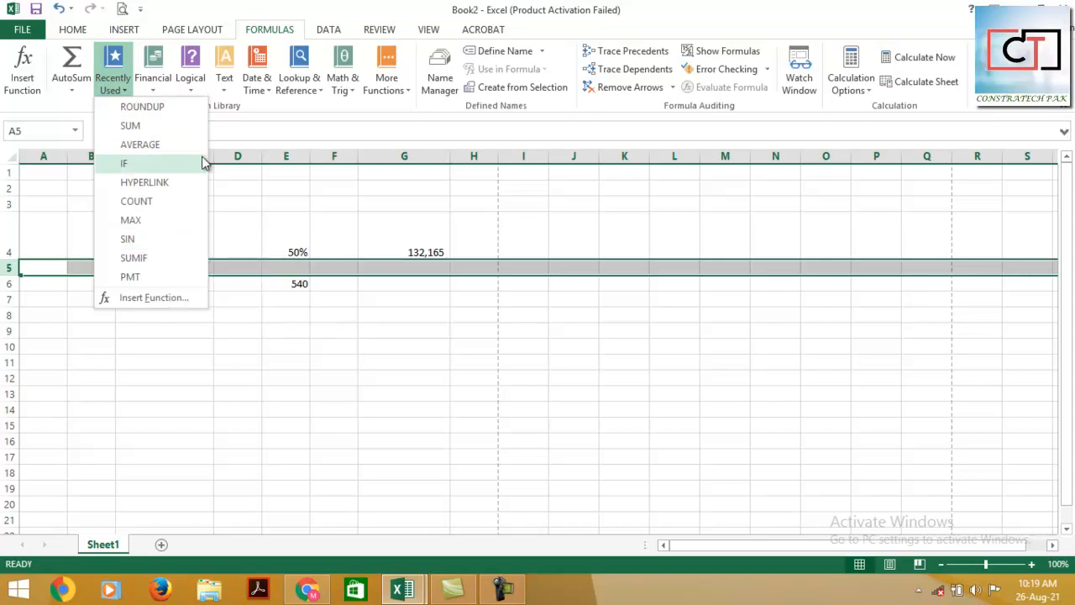
click(330, 34)
click(332, 32)
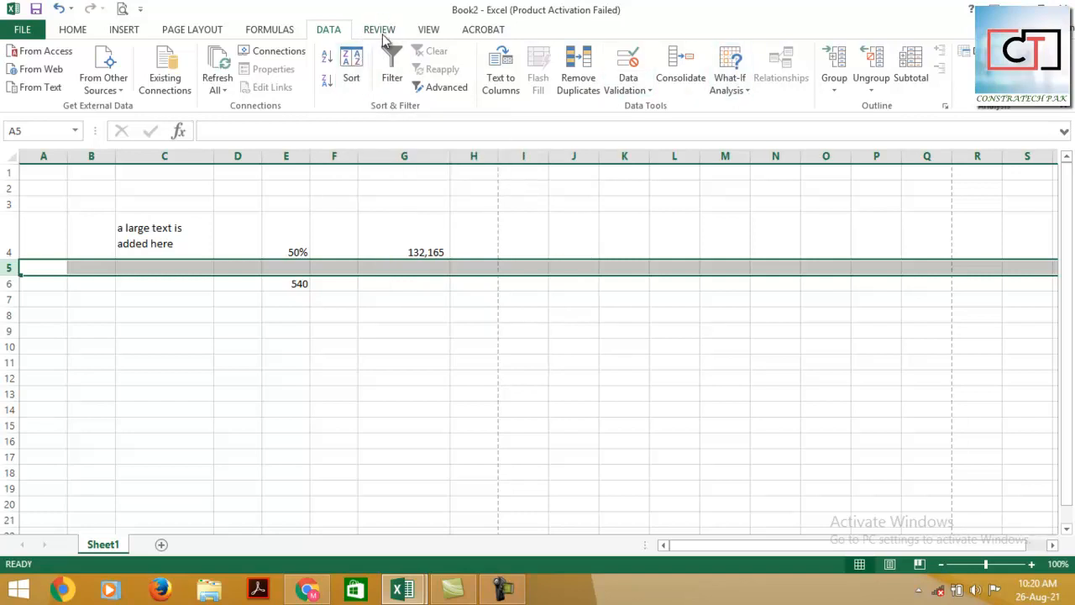
click(380, 30)
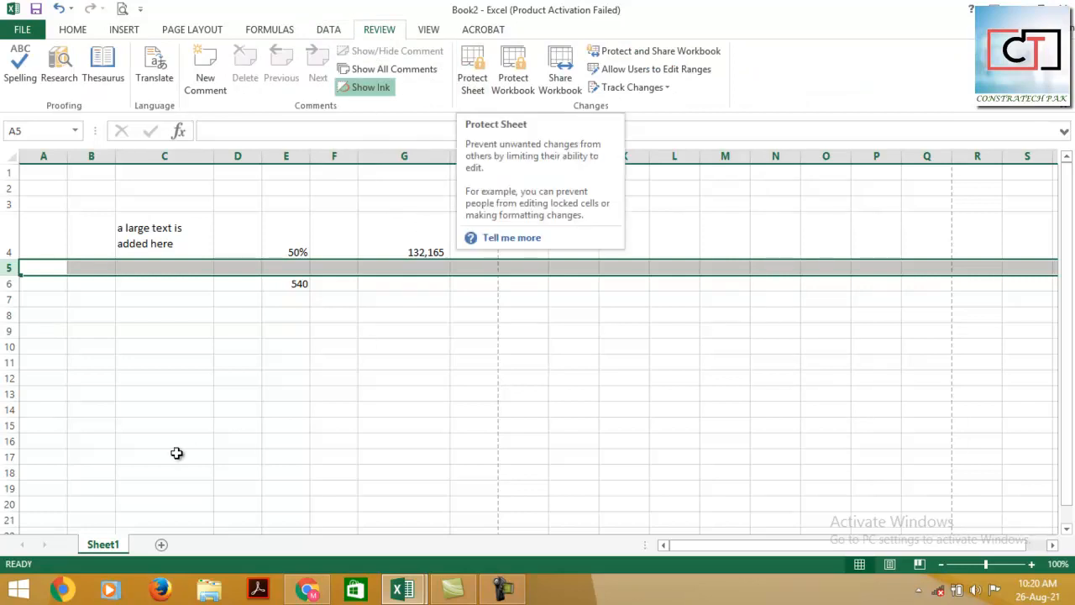
Step: Add a new worksheet to the workbook and return to Sheet1
click(161, 544)
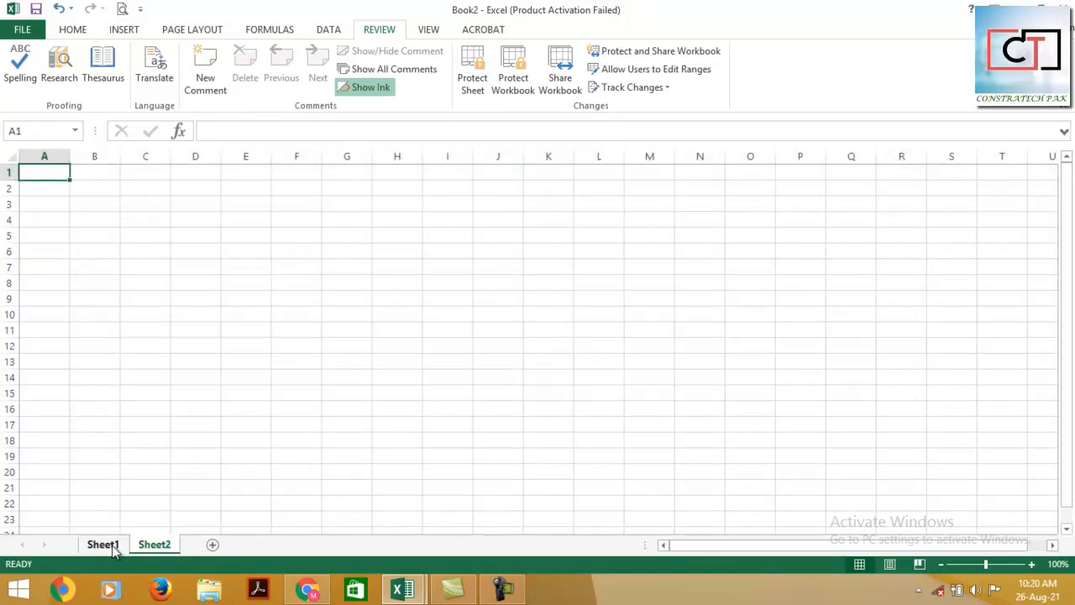
click(112, 546)
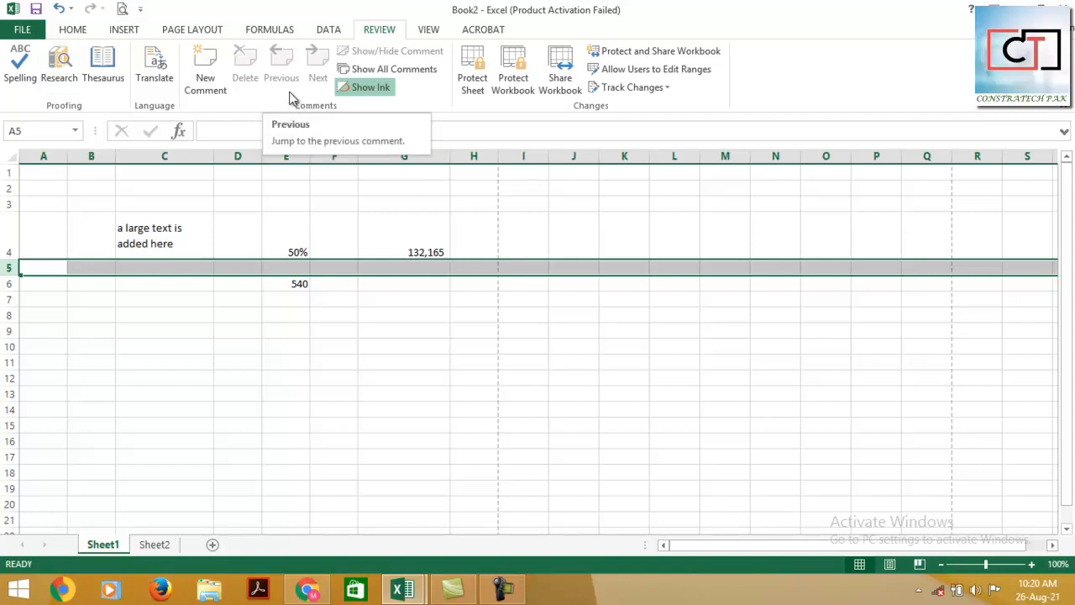
Step: Show Sheet1 in Page Break Preview and select cell F4 inside the page area
click(429, 31)
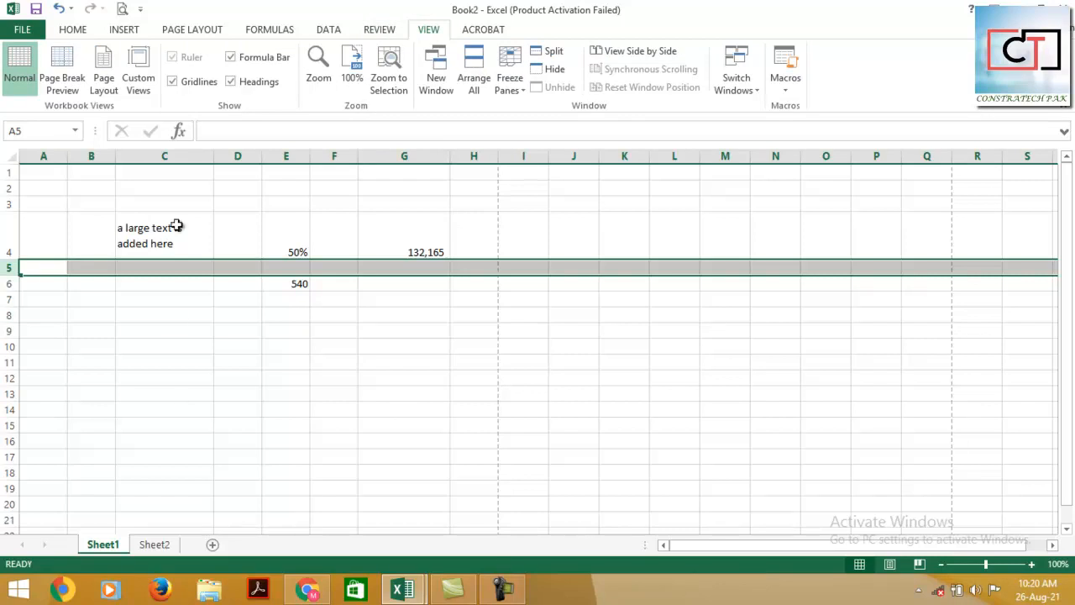
click(62, 69)
click(210, 195)
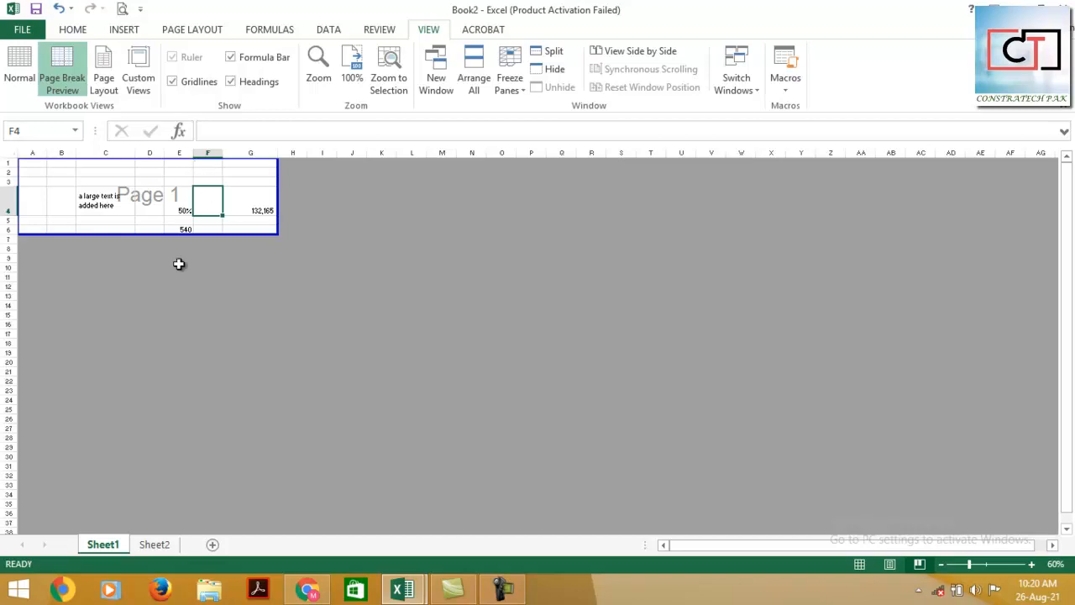
Step: Enter 555 in cell D25 and 55 in cell C34 to extend the previewed page area
click(141, 409)
text(555)
key(Return)
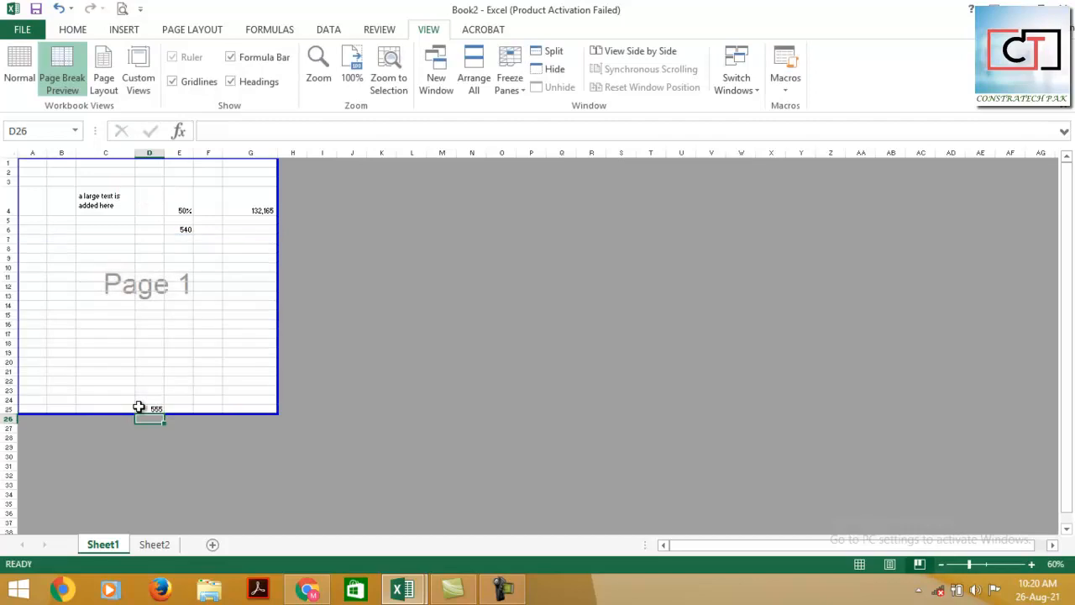
click(117, 491)
scroll(116, 490, down, 2)
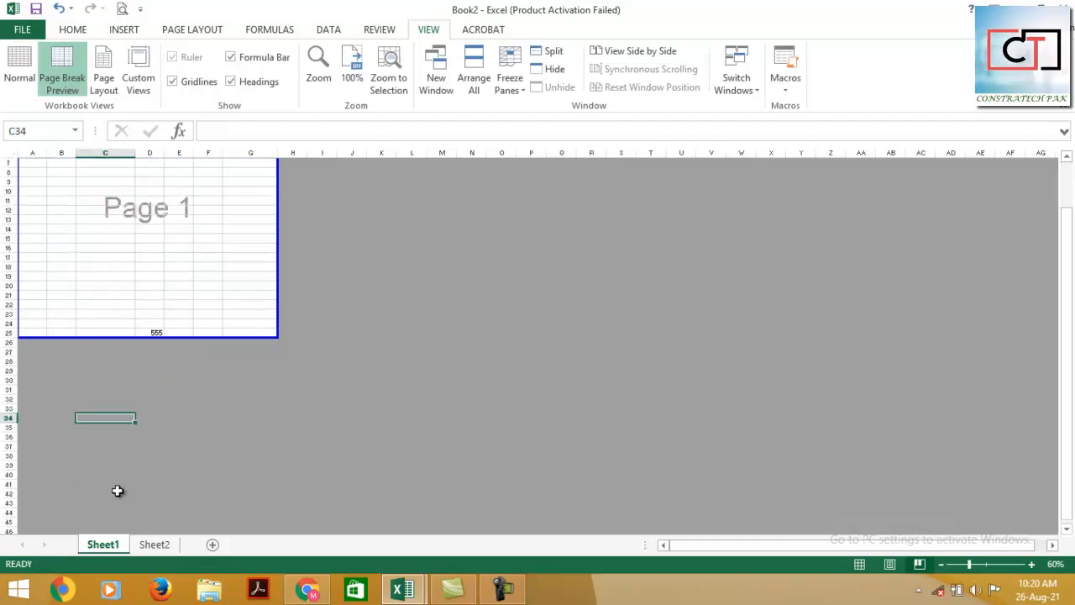
text(55)
key(Return)
Step: Enter 85 in cell C52 and review how the sheet divides into pages
scroll(120, 483, down, 4)
click(107, 474)
text(85)
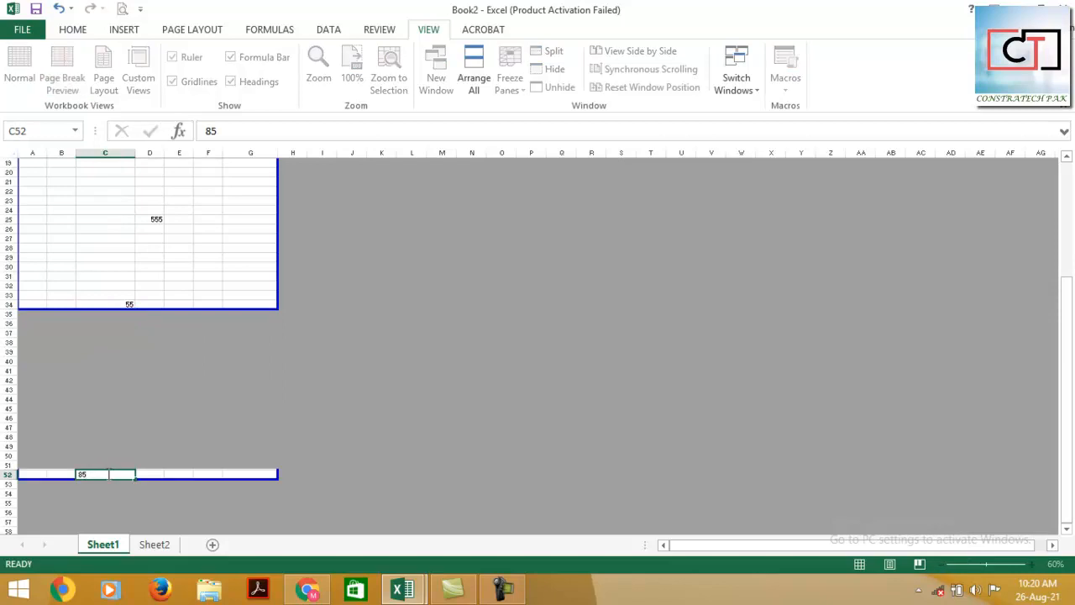
key(Return)
scroll(156, 463, down, 1)
scroll(158, 466, up, 3)
scroll(158, 465, down, 1)
click(102, 495)
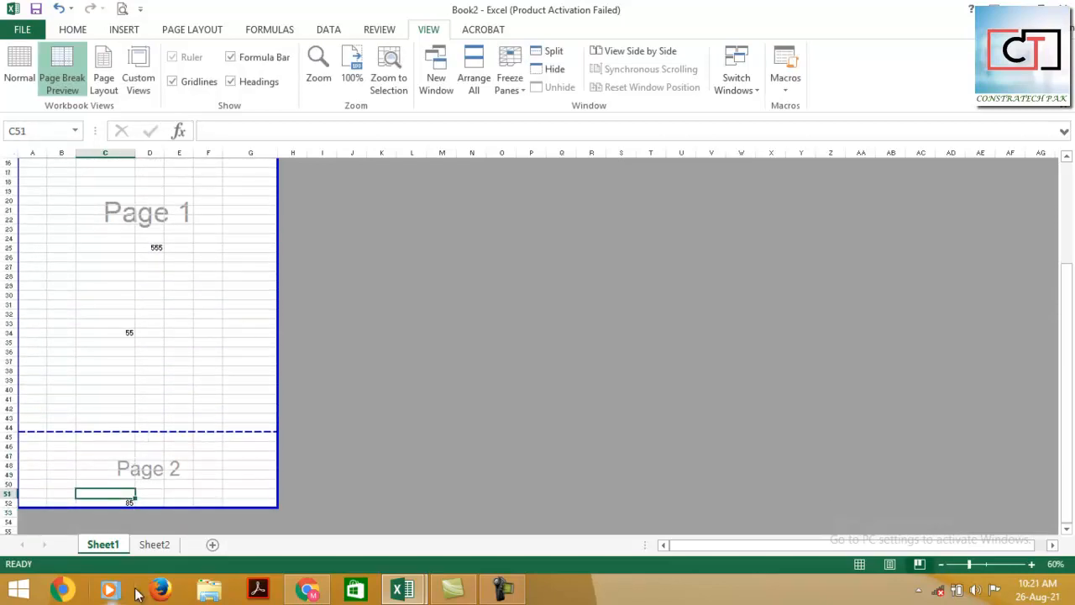
scroll(211, 501, up, 5)
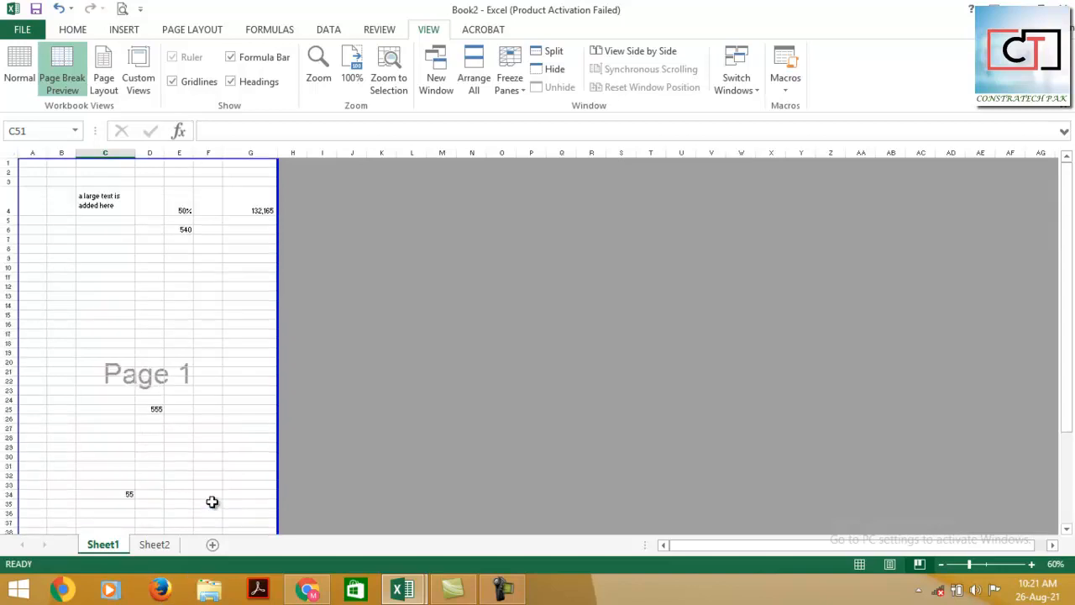
Step: View the sheet in Page Layout view, check the custom views, and return to Normal view
click(113, 93)
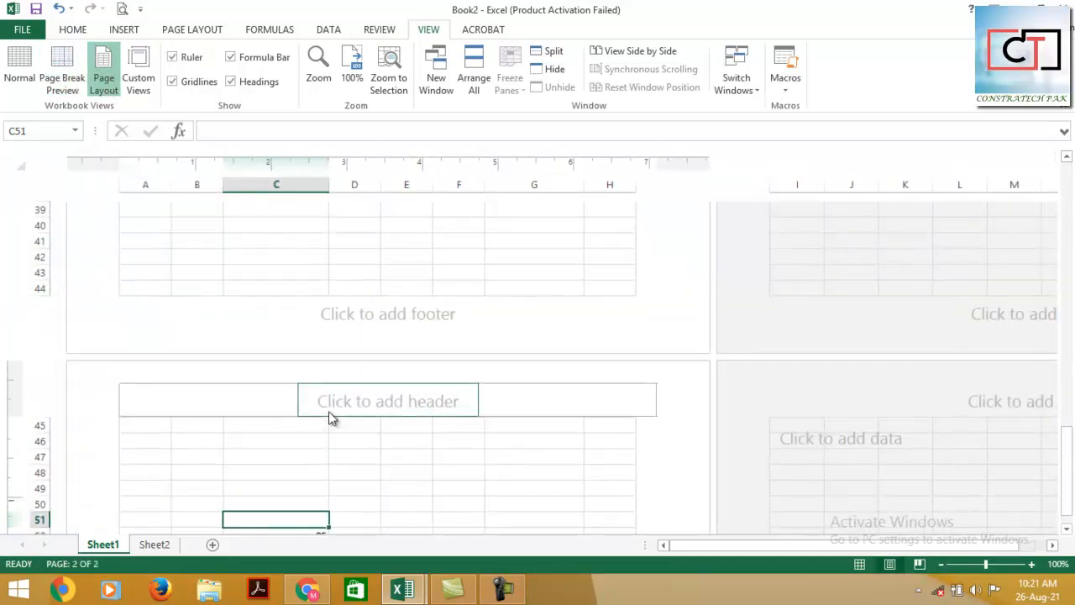
scroll(442, 384, up, 7)
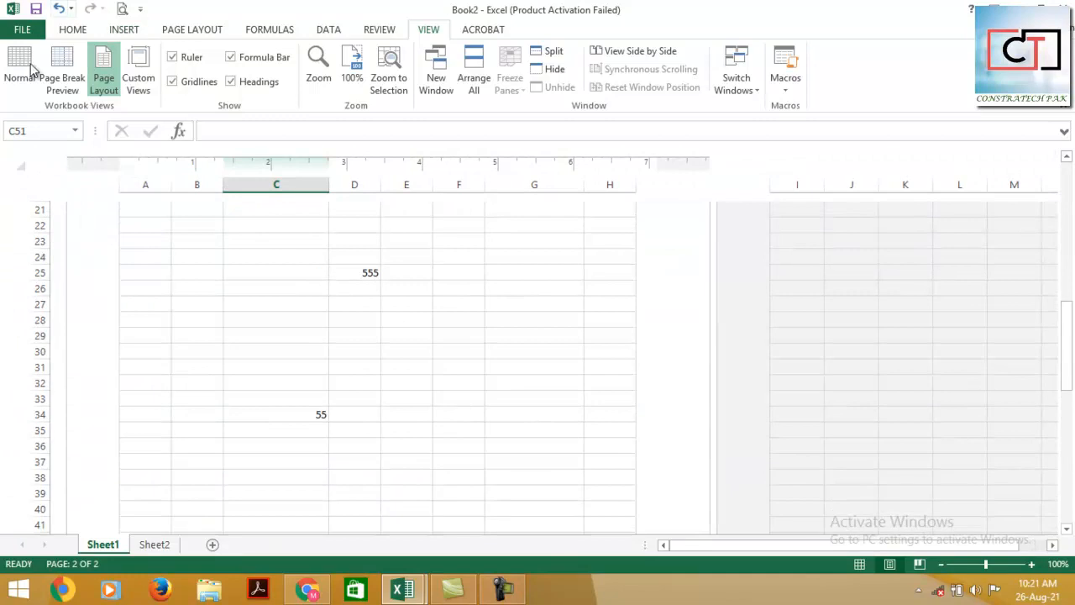
click(139, 77)
click(760, 400)
click(25, 74)
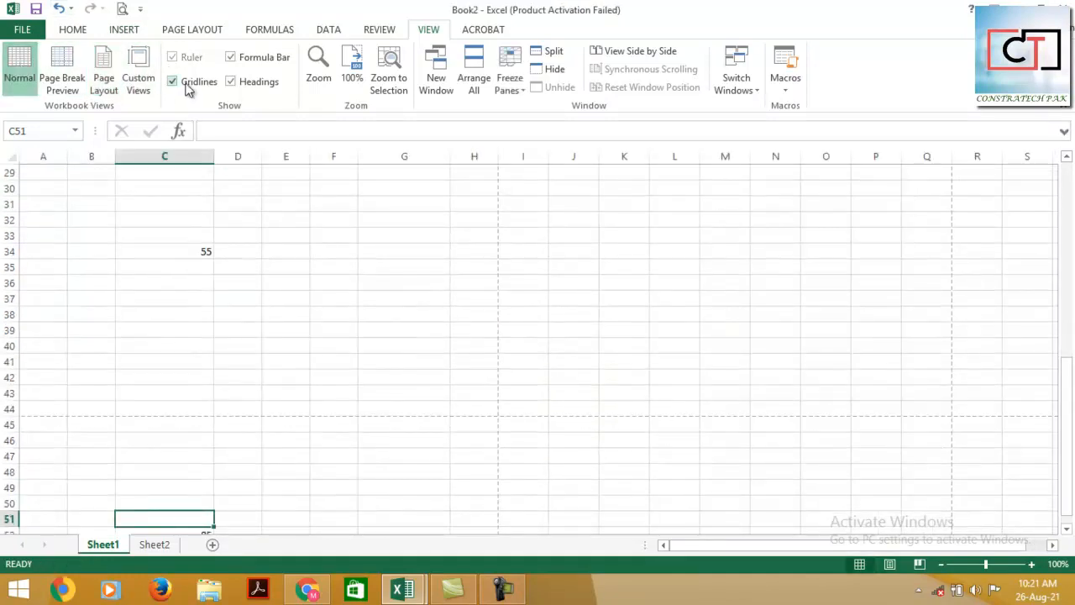
Step: Undo the test entries in D25, C34 and C52 in Page Break Preview and return to Normal view
click(62, 77)
scroll(266, 230, up, 8)
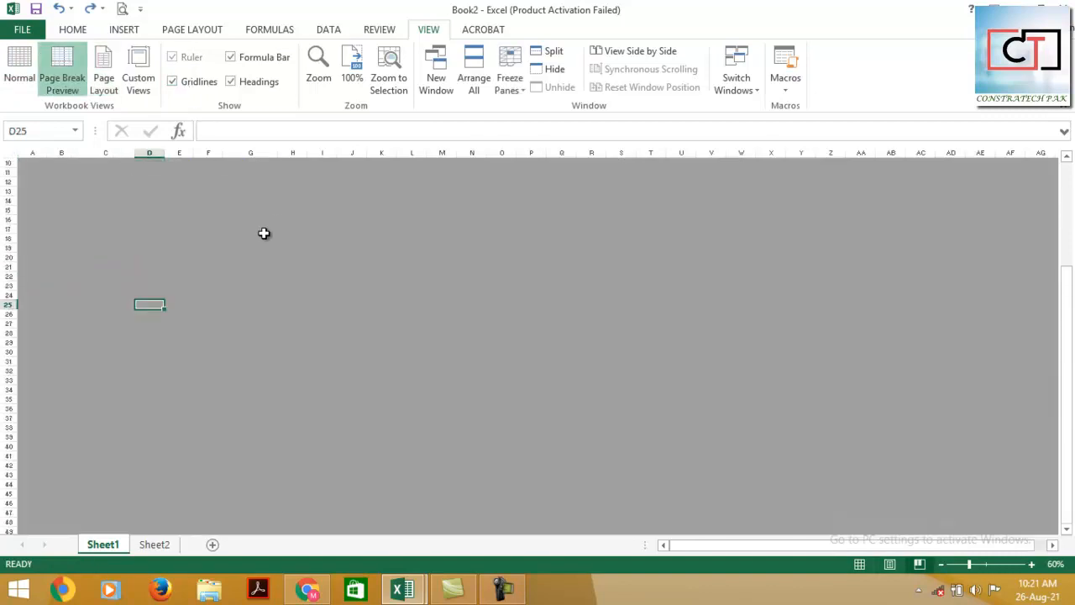
click(26, 72)
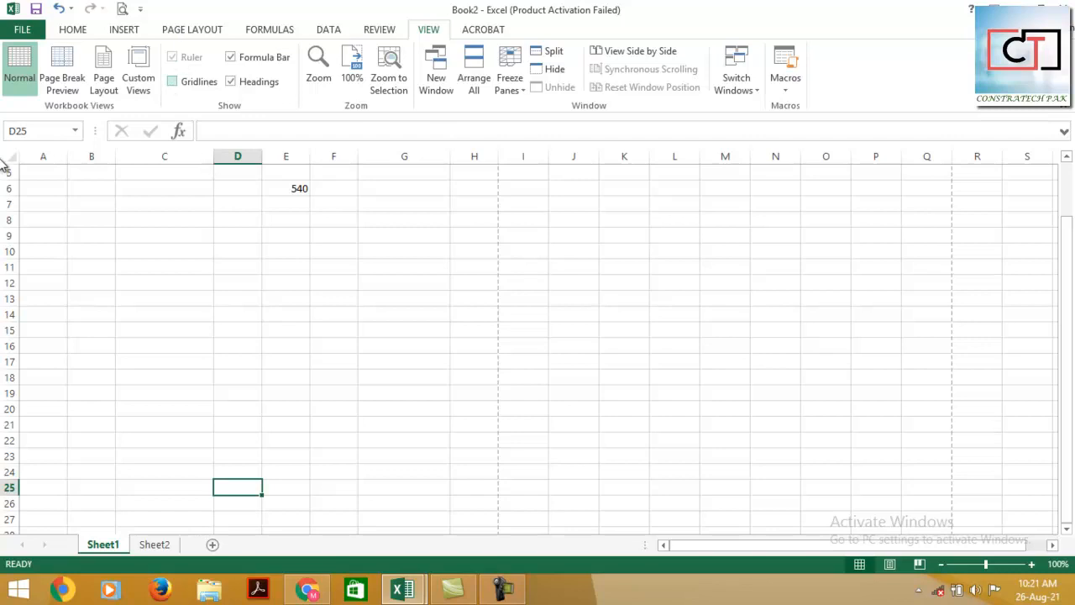
Step: Try the gridlines display option and look over the Acrobat PDF commands
click(172, 81)
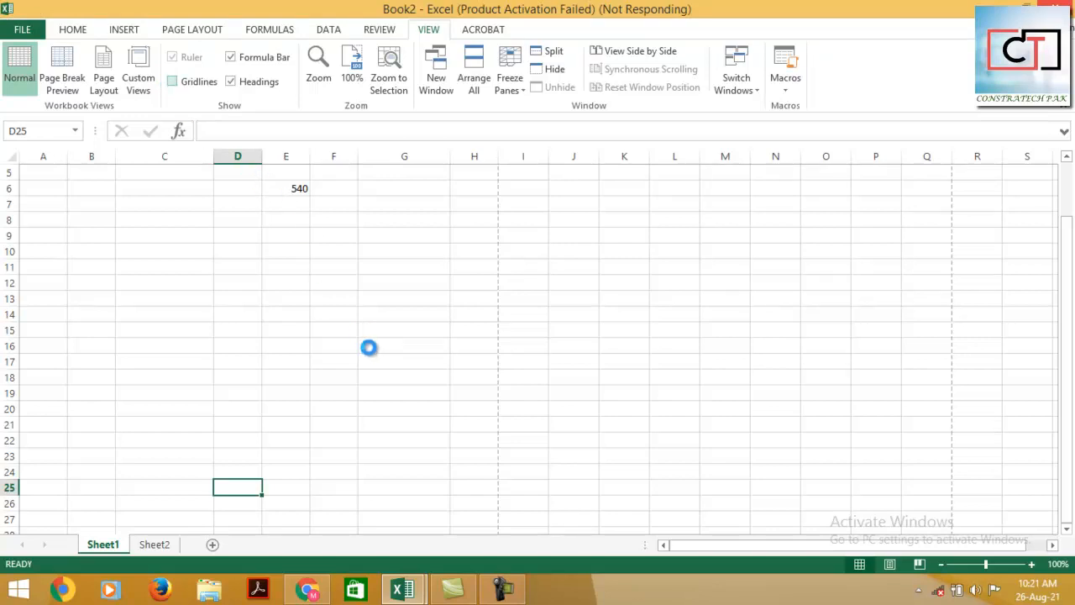
click(477, 33)
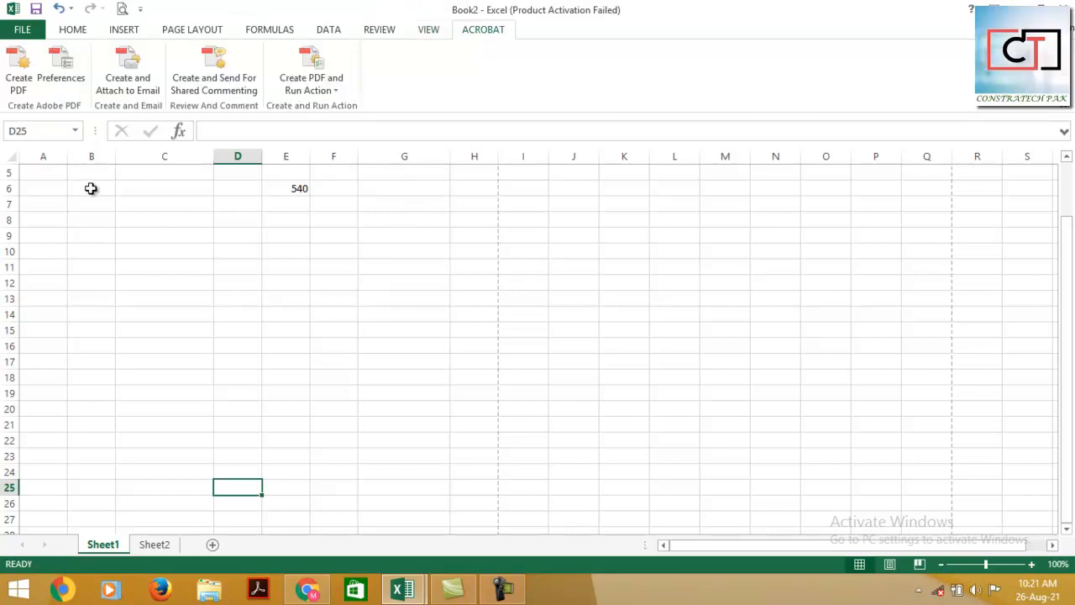
Step: Select all cells of Sheet1 and delete their contents
click(77, 34)
scroll(347, 372, up, 2)
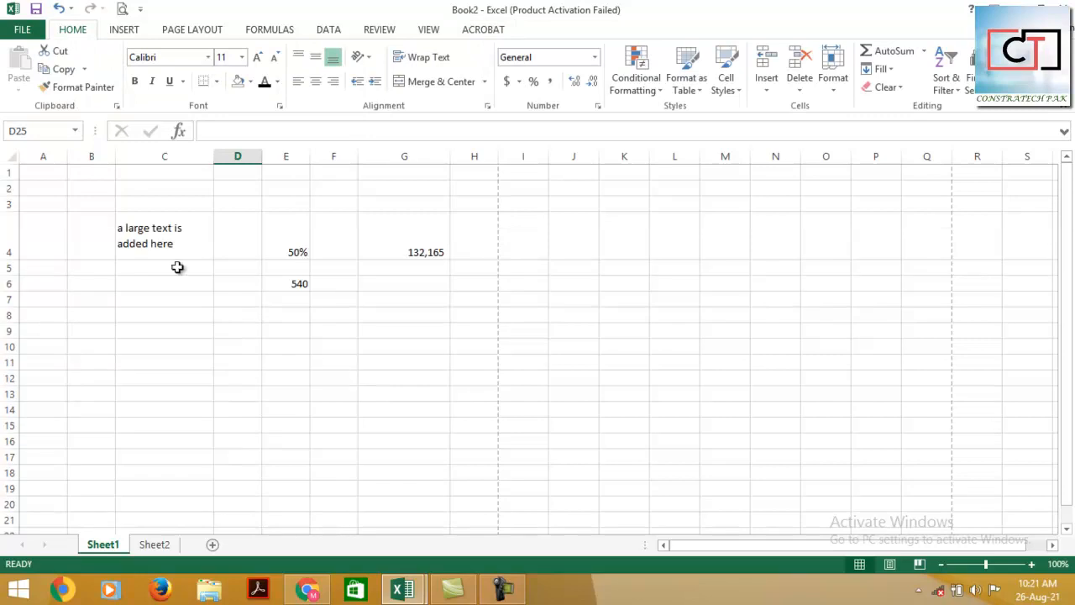
click(10, 153)
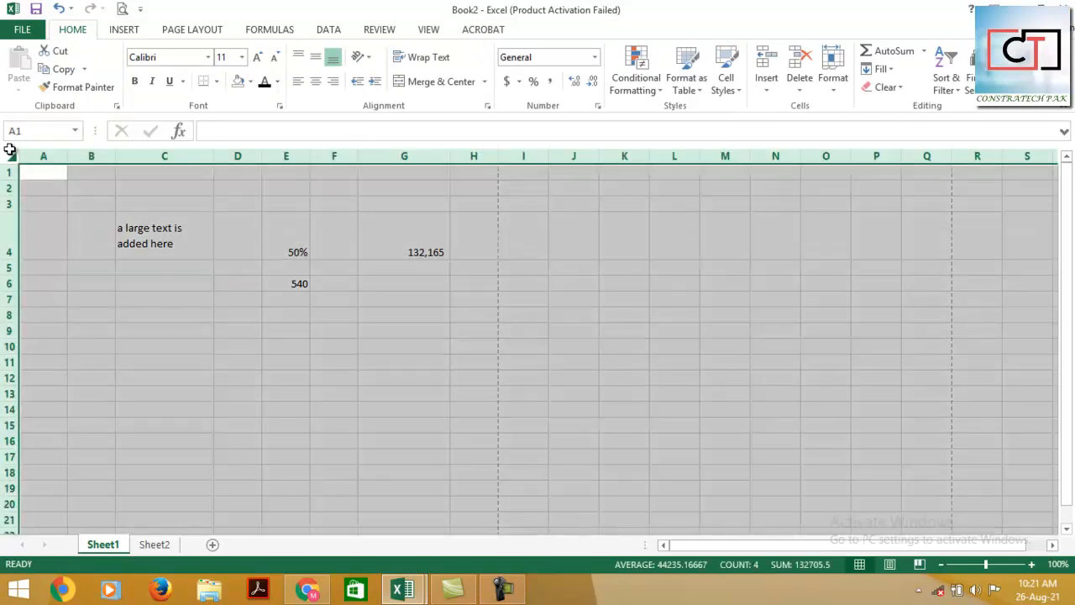
key(Delete)
click(333, 250)
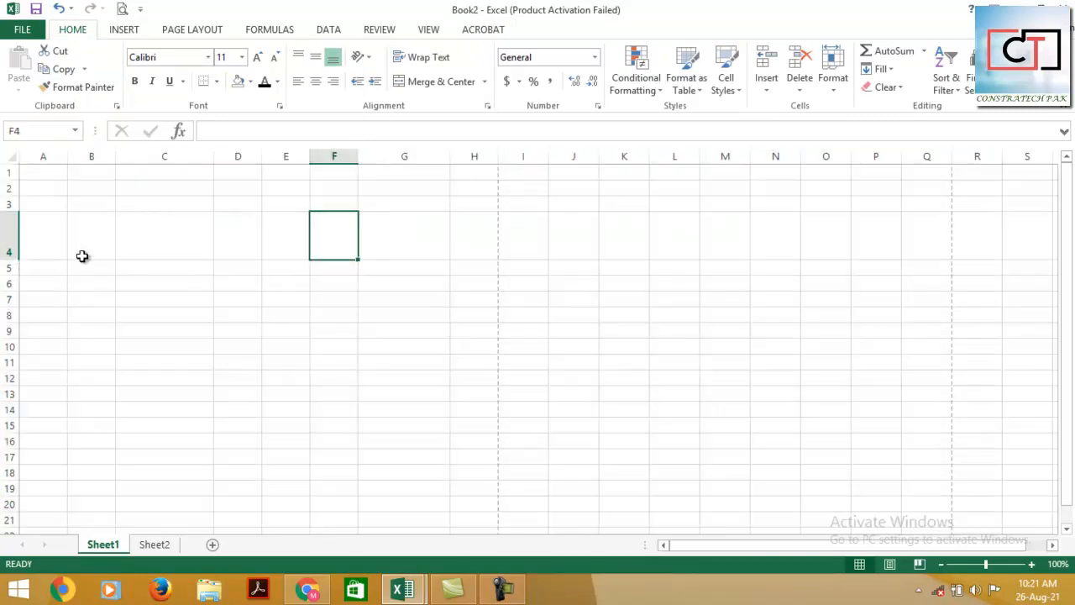
Step: Enter the column headings Sr. No. in cell A4 and Description in cell B4
click(53, 240)
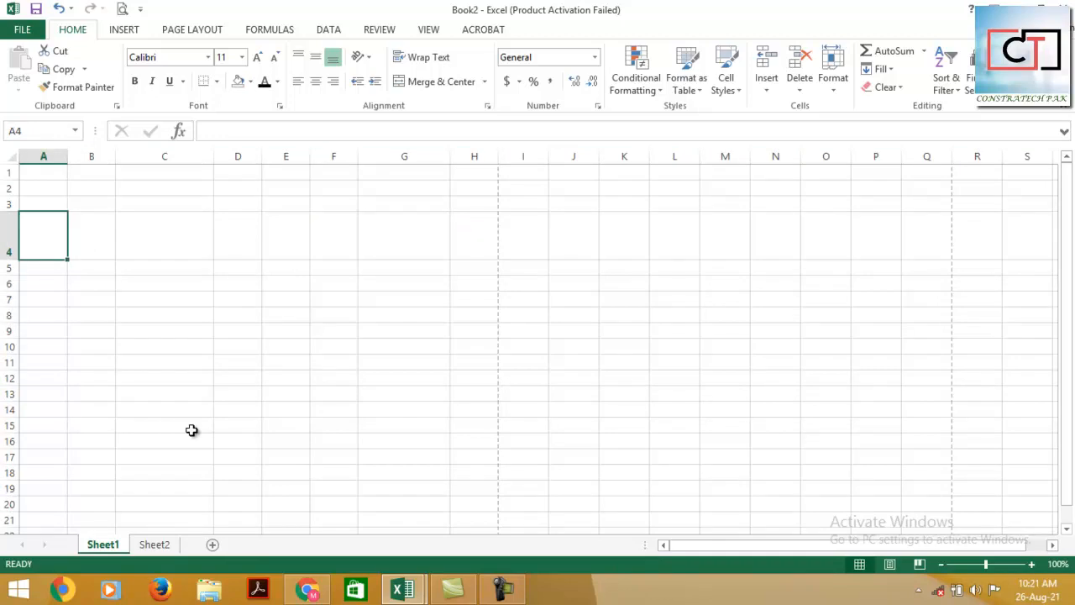
text(Sr. No.)
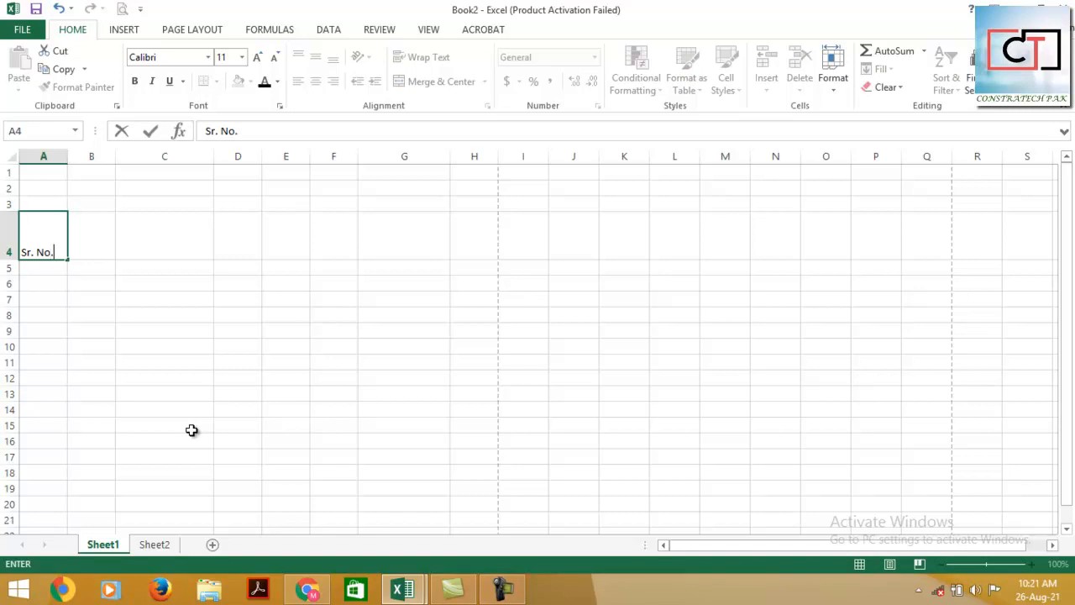
key(Tab)
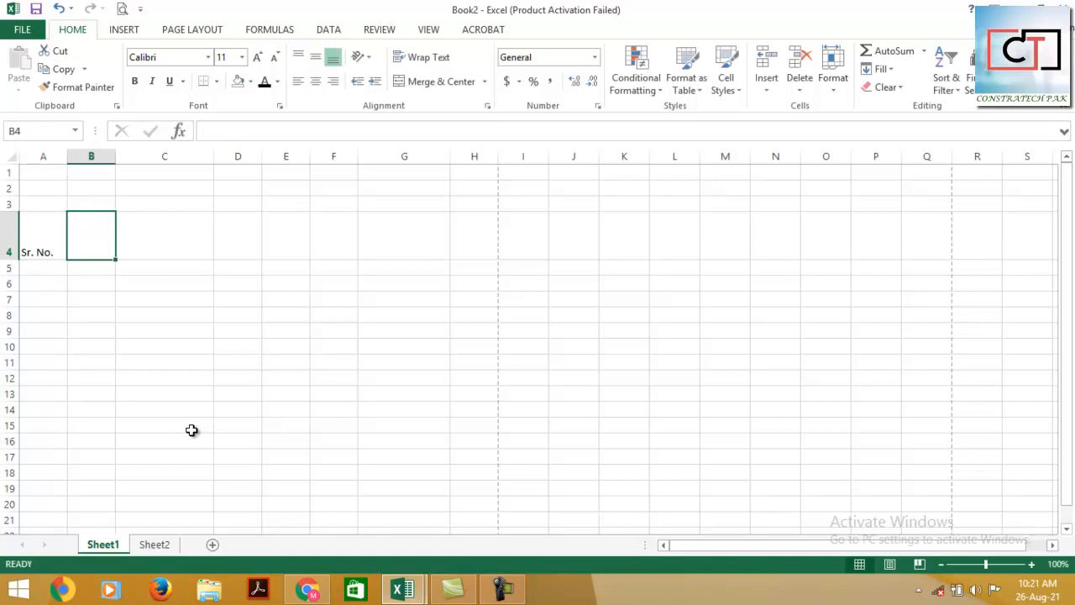
text(Description)
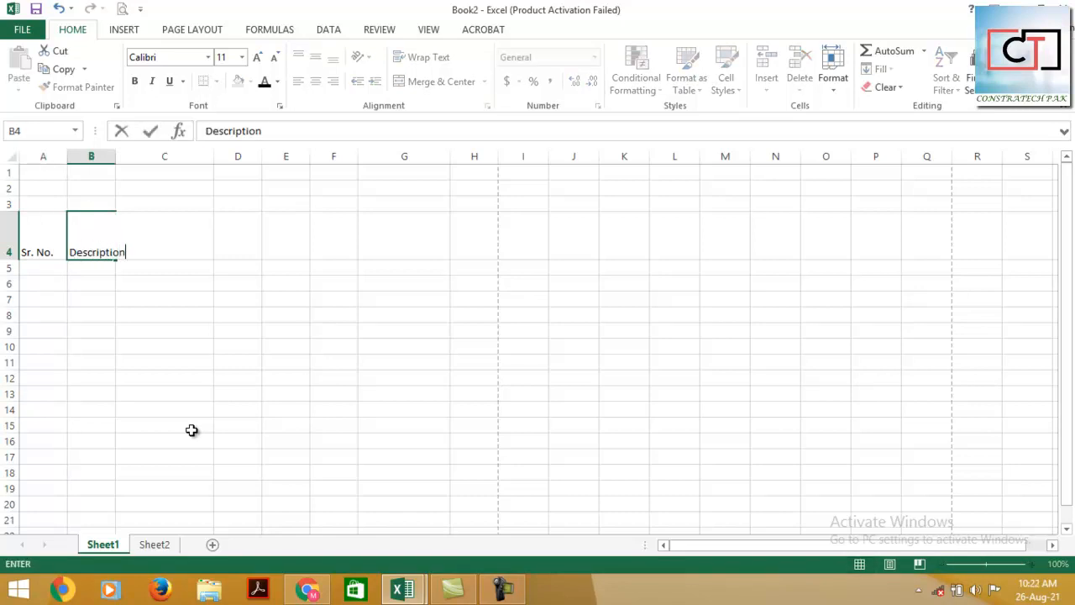
key(Tab)
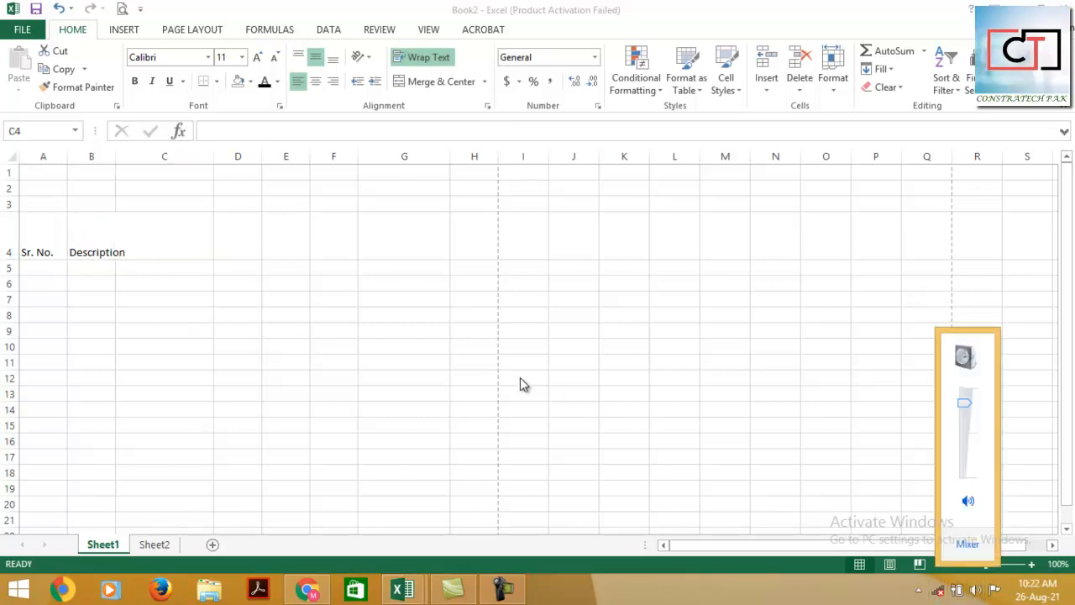
click(874, 495)
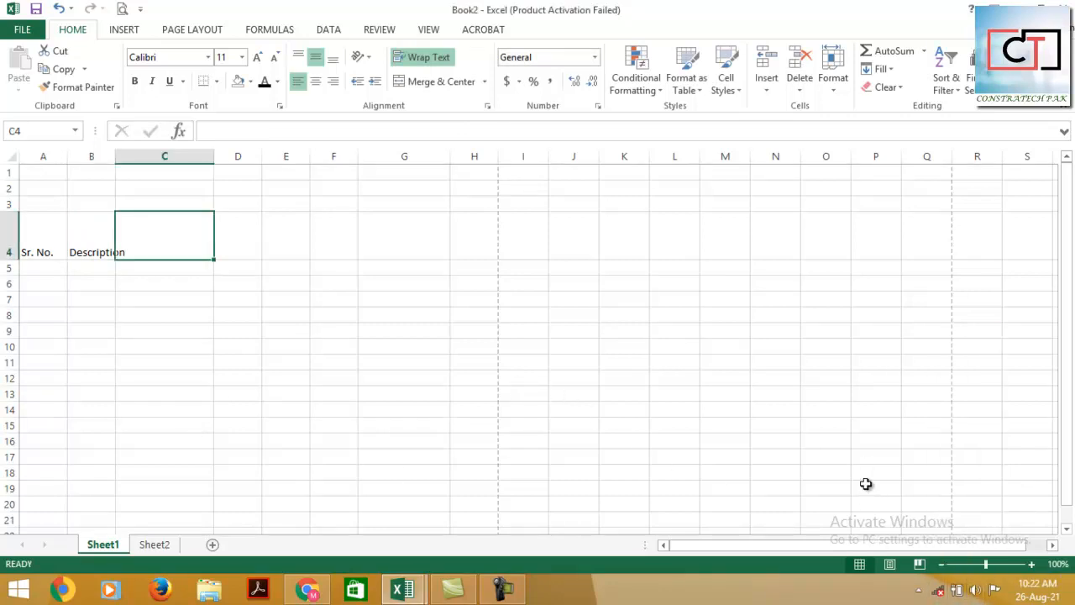
click(499, 589)
click(499, 592)
Step: Enter the column headings Unit in cell C4, Quantity in D4 and Rate in E4
text(Unit)
key(Return)
key(Up)
key(Right)
text(Quantity)
key(Right)
text(Rate)
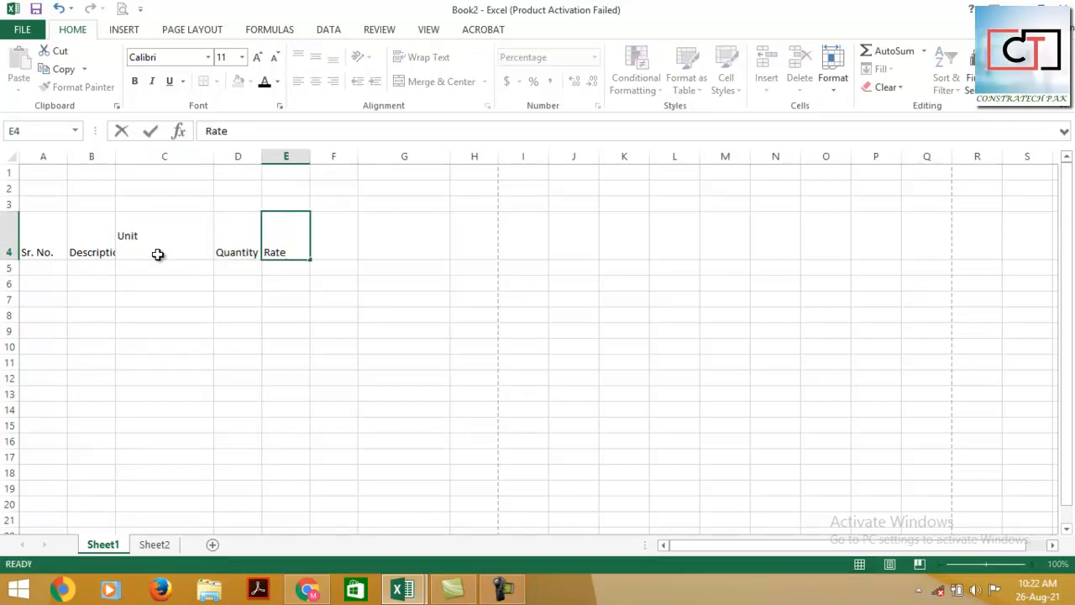
Step: Enter the column headings Amount in cell F4 and Remarks in cell G4
key(Right)
text(A)
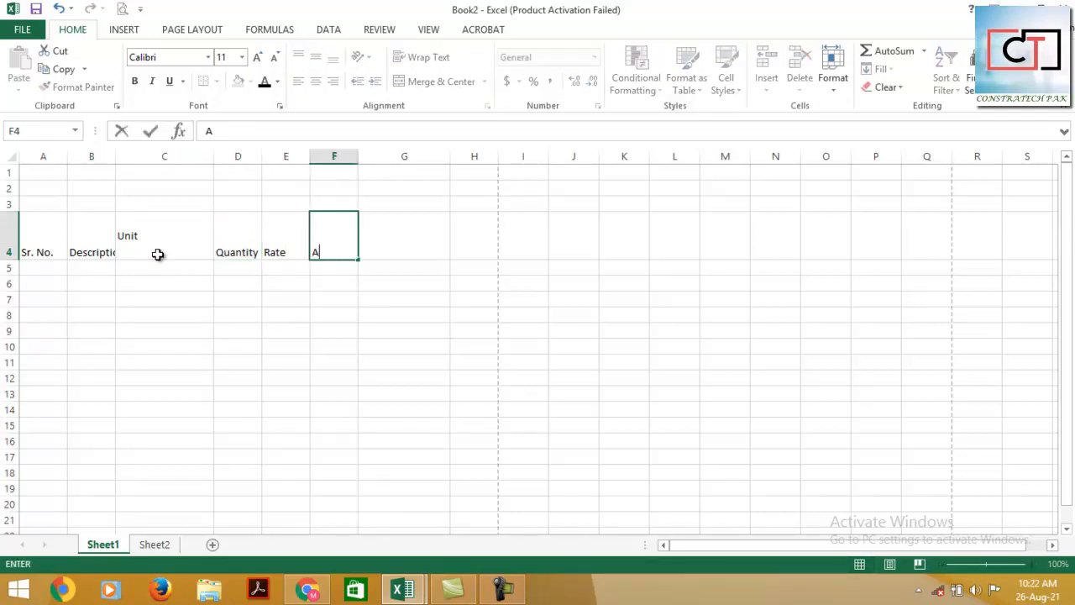
text(mount)
key(Right)
text(Remarks)
key(Return)
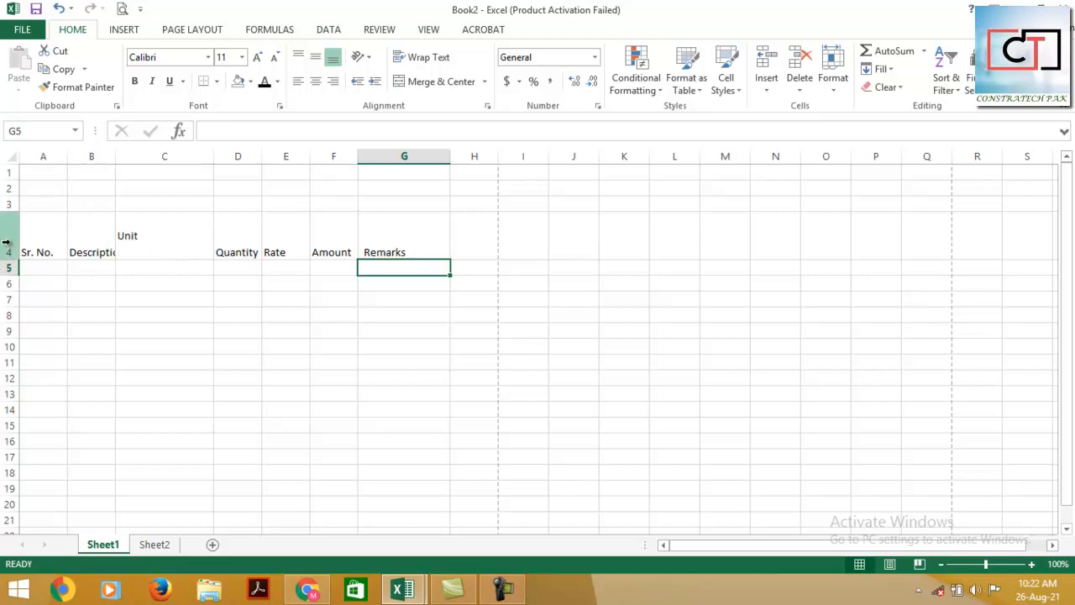
Step: Center the contents of row 4 both vertically and horizontally
click(8, 242)
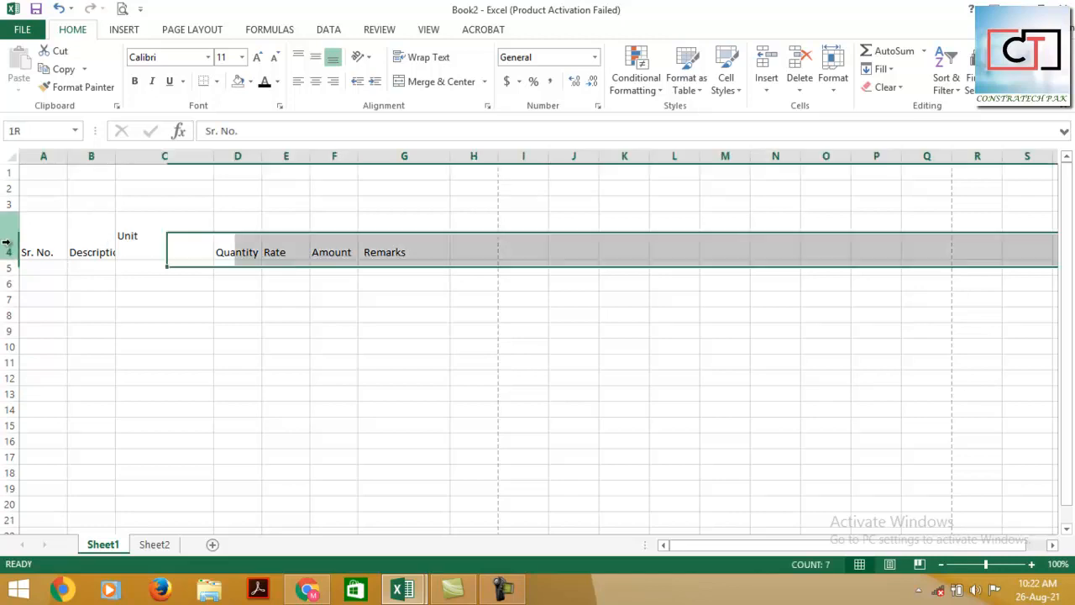
click(316, 60)
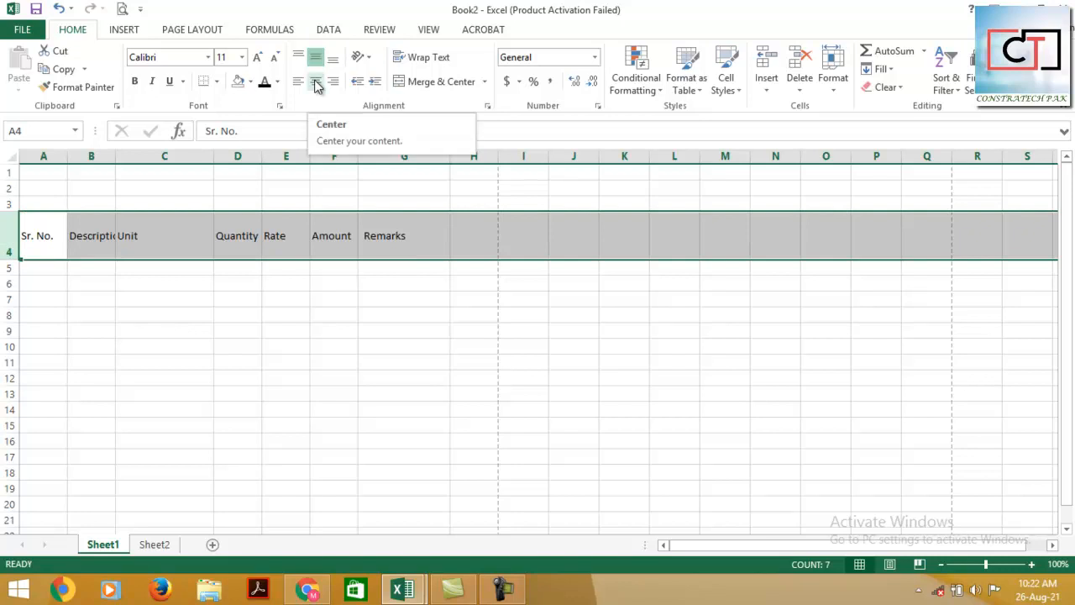
click(317, 82)
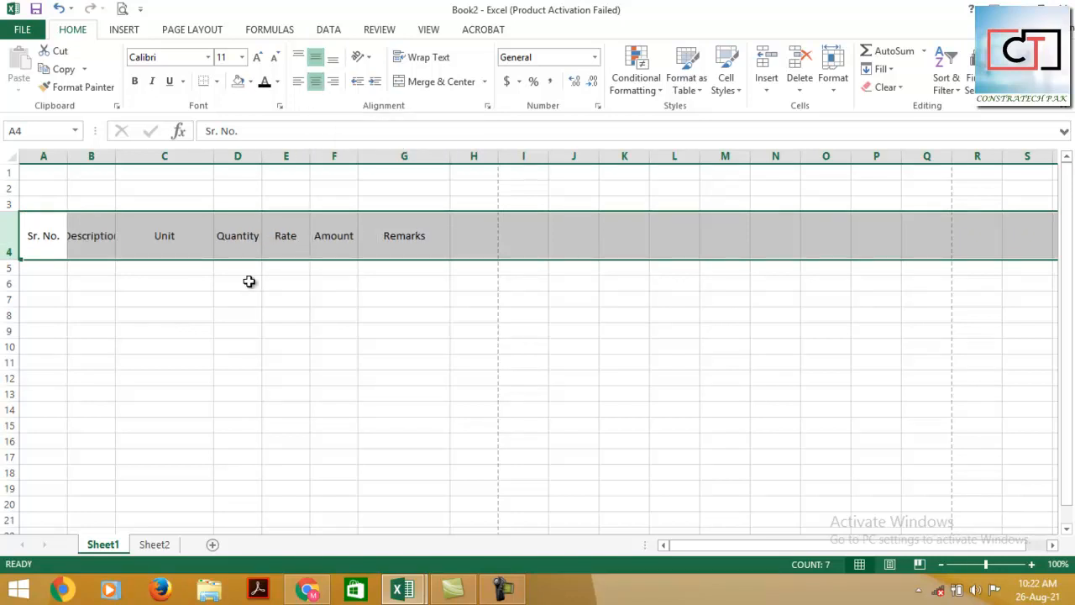
click(242, 301)
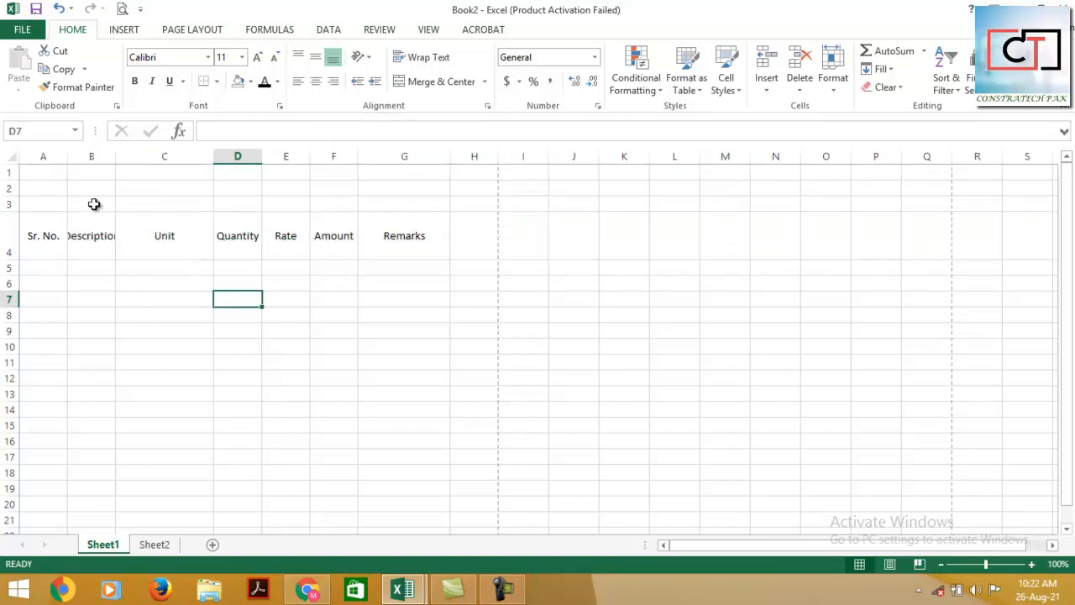
Step: Autofit columns A, B, C, E and G to their headings, and widen columns B, C, E, F and G beyond the fitted width
click(90, 241)
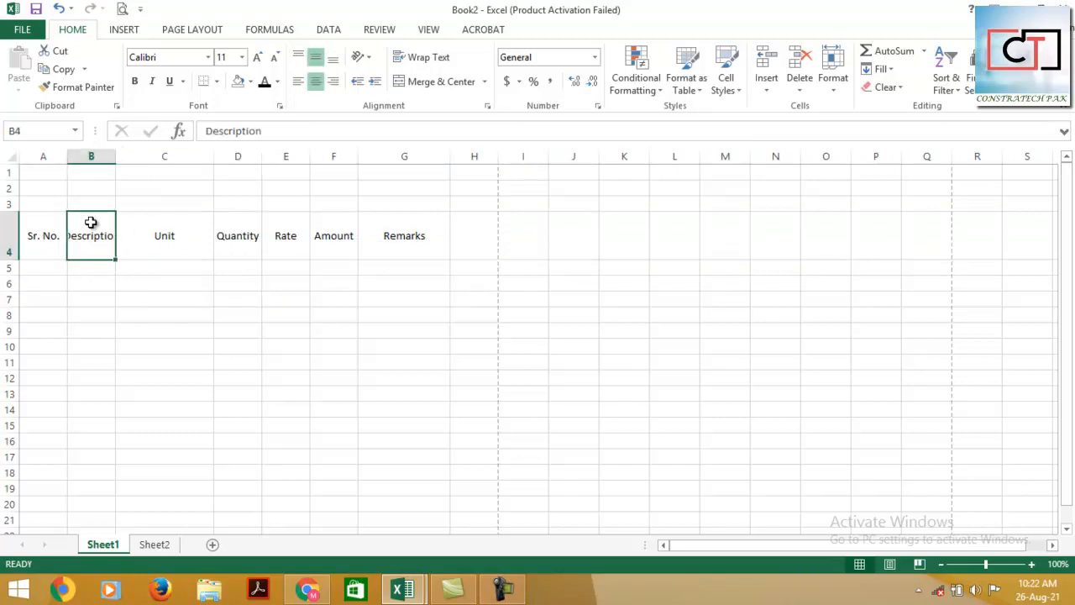
double_click(114, 160)
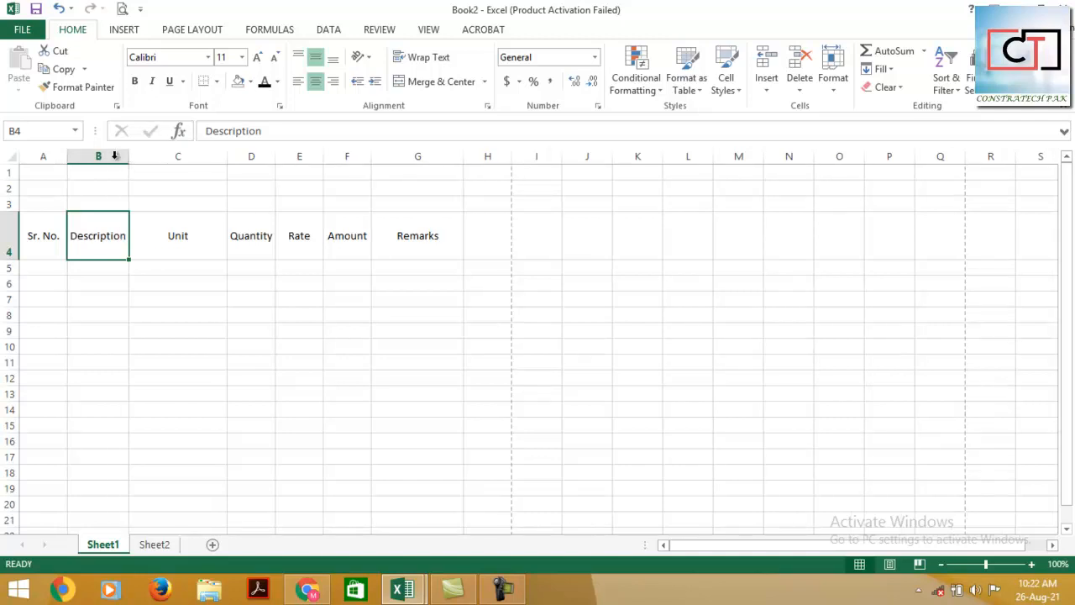
double_click(226, 156)
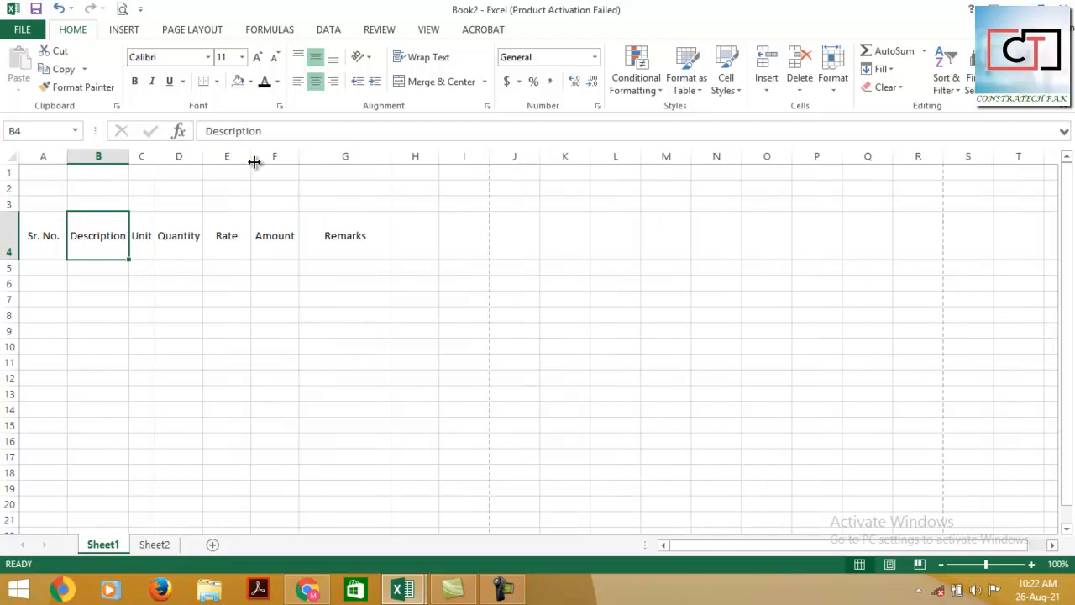
double_click(253, 156)
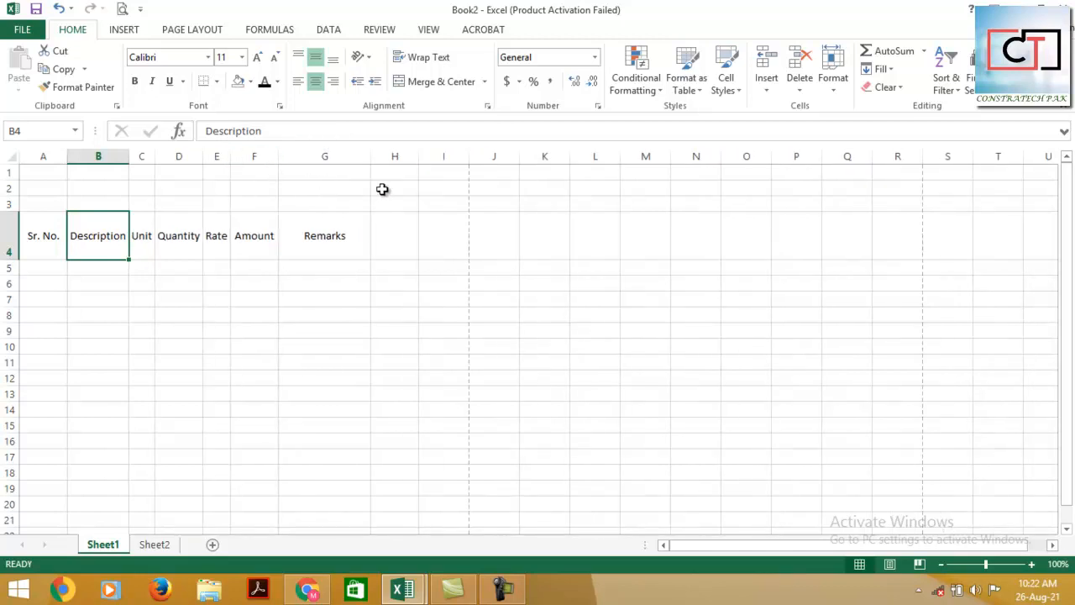
double_click(371, 156)
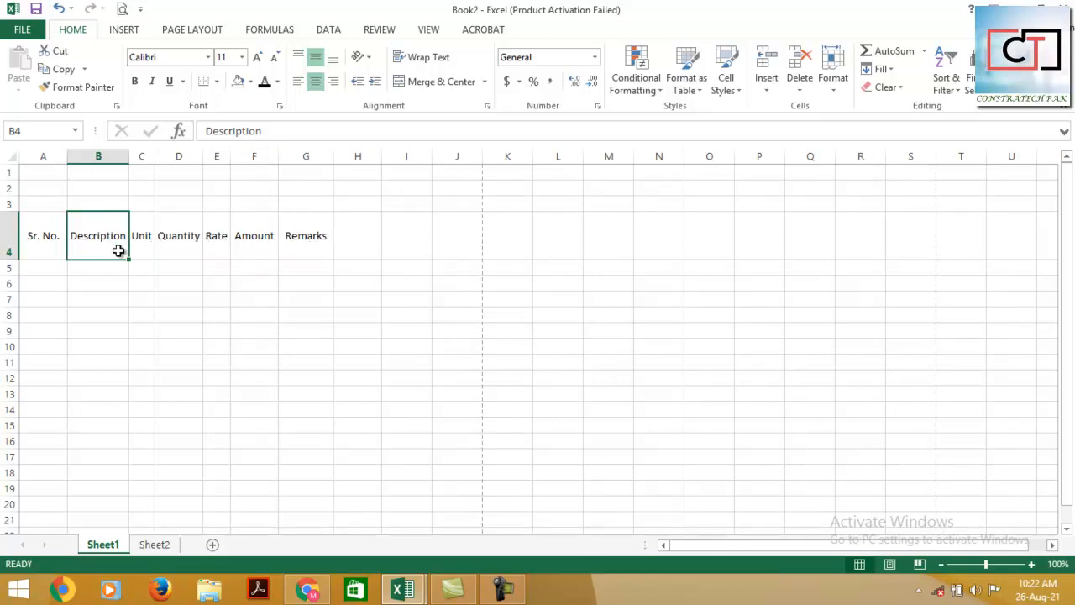
double_click(71, 157)
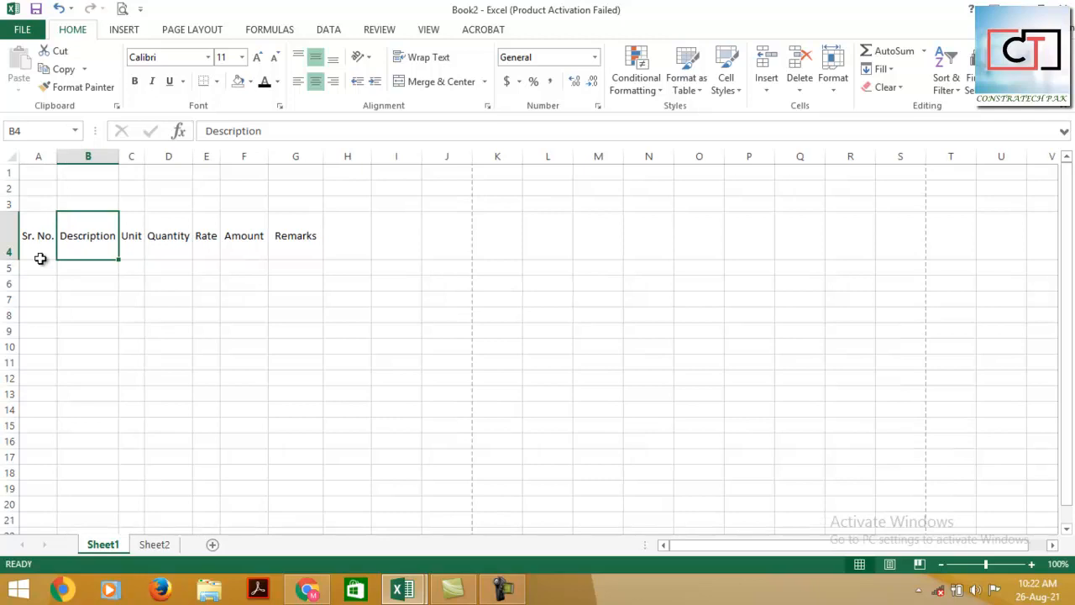
drag(116, 157, 225, 160)
drag(302, 158, 450, 158)
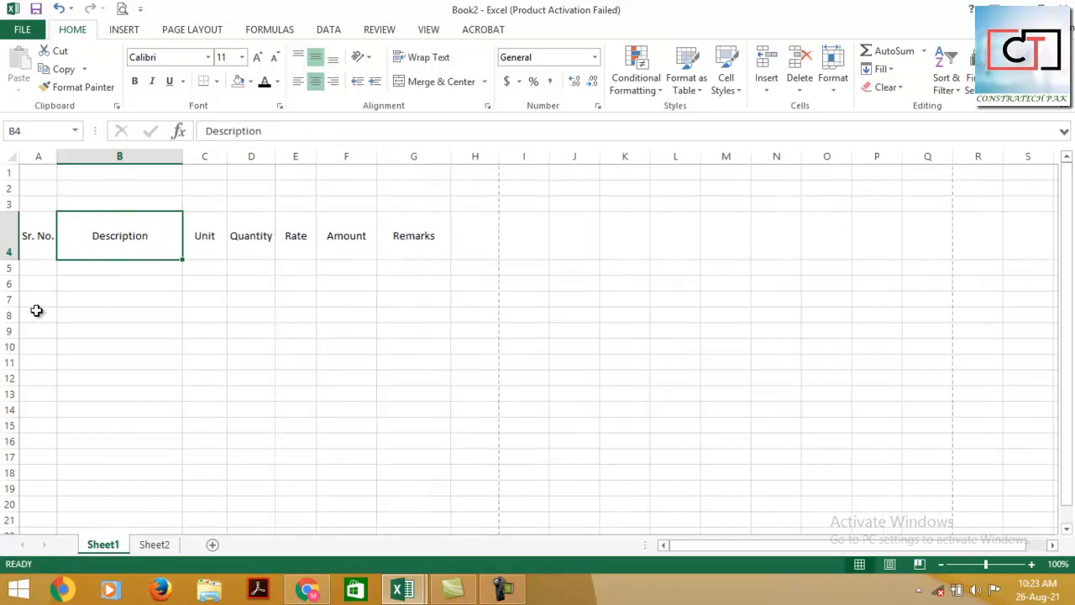
Step: Enter 1 in cell A5 and the description Item No. 01 in cell B5
click(47, 267)
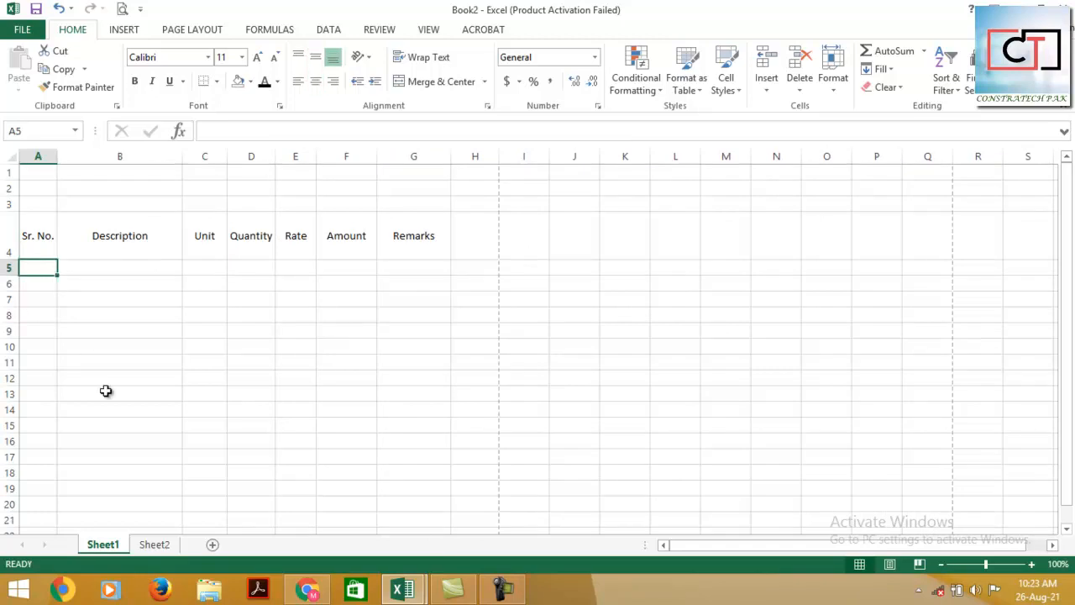
text(1)
key(Tab)
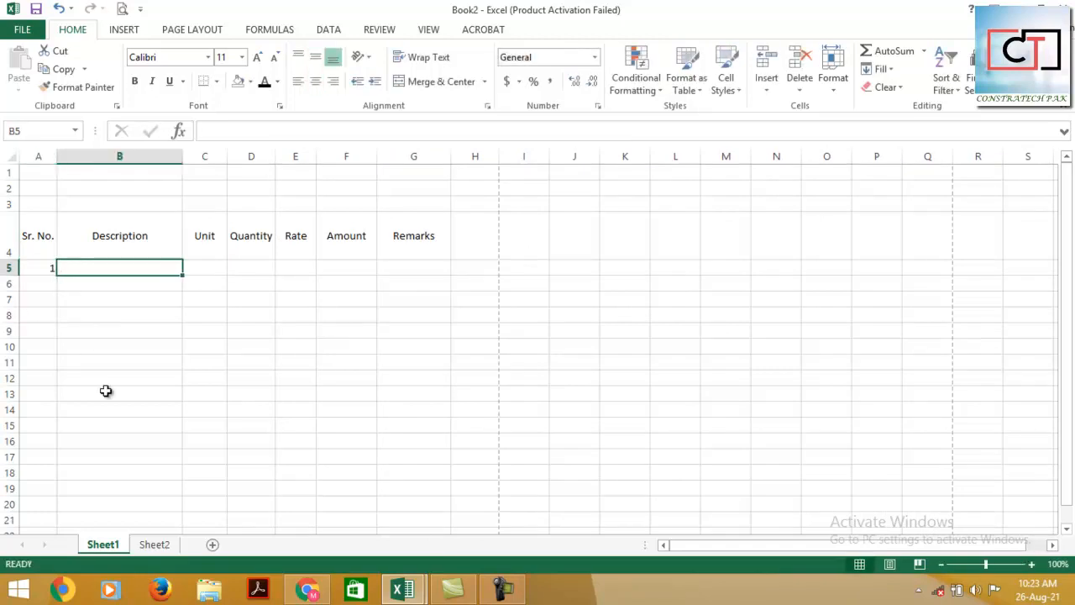
text(Item No)
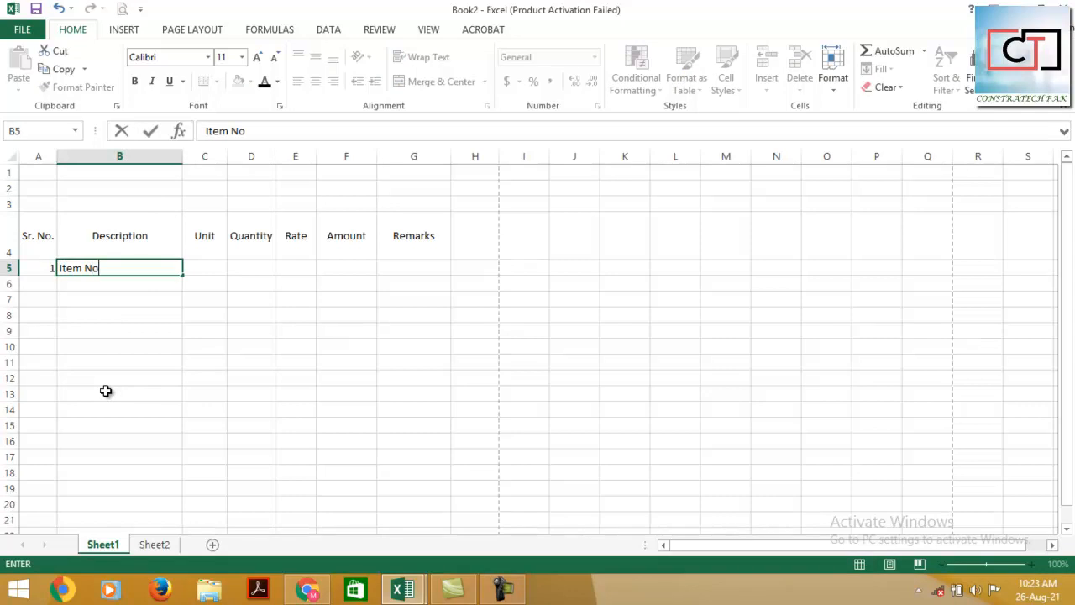
text(. 01)
key(Tab)
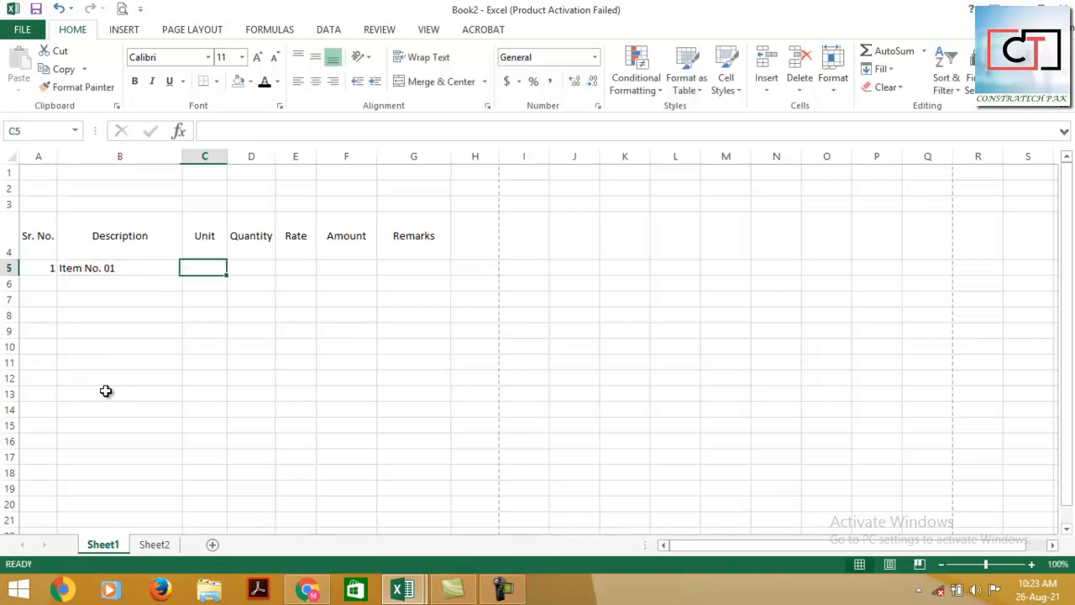
Step: Enter the unit No in cell C5, the quantity 150 in D5 and the rate 200 in E5
text(No)
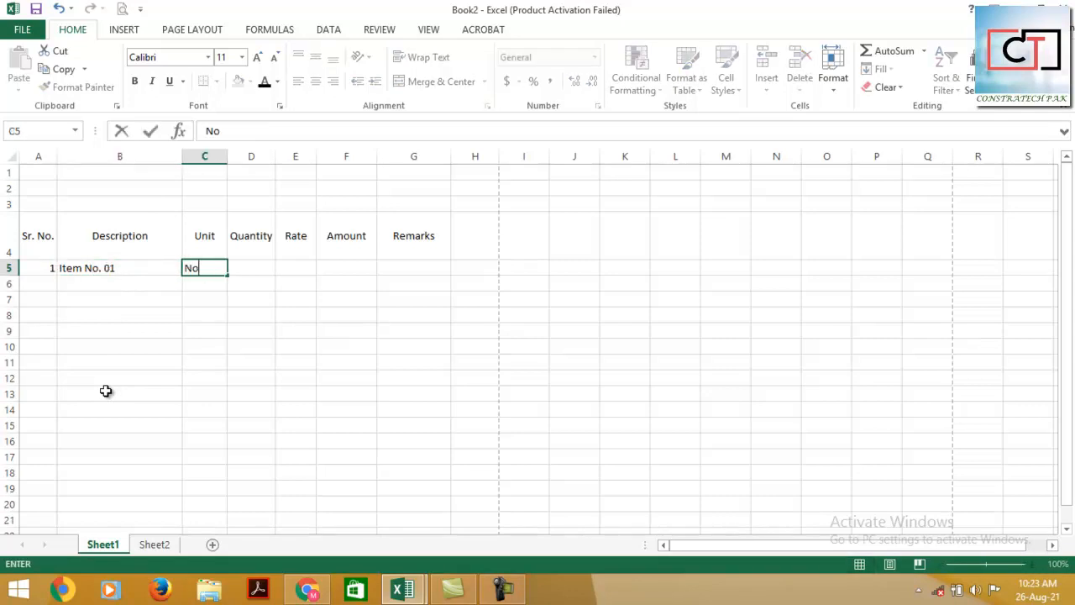
key(Tab)
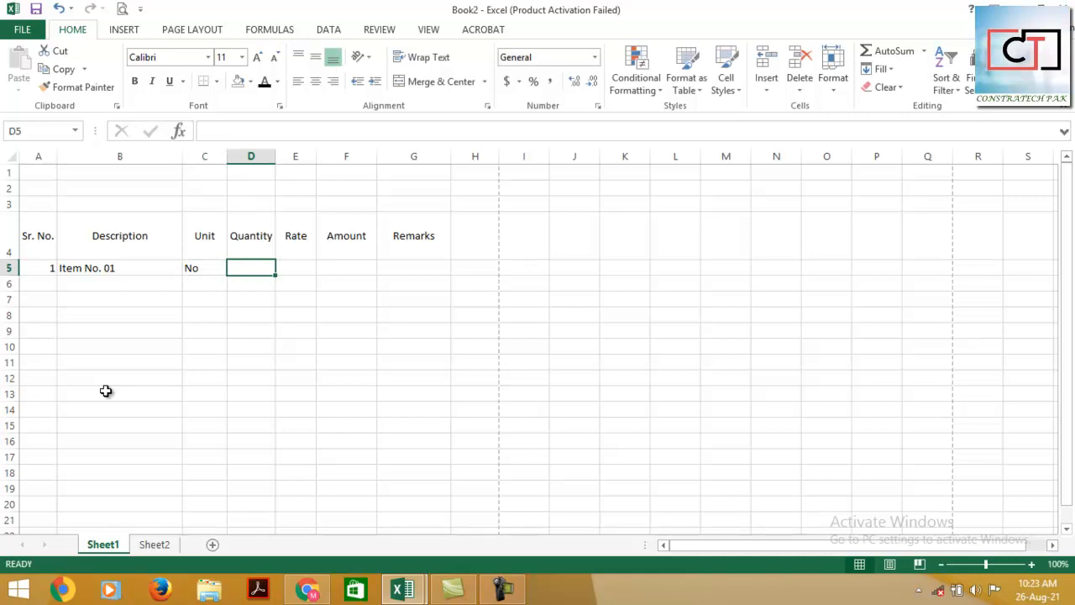
text(150)
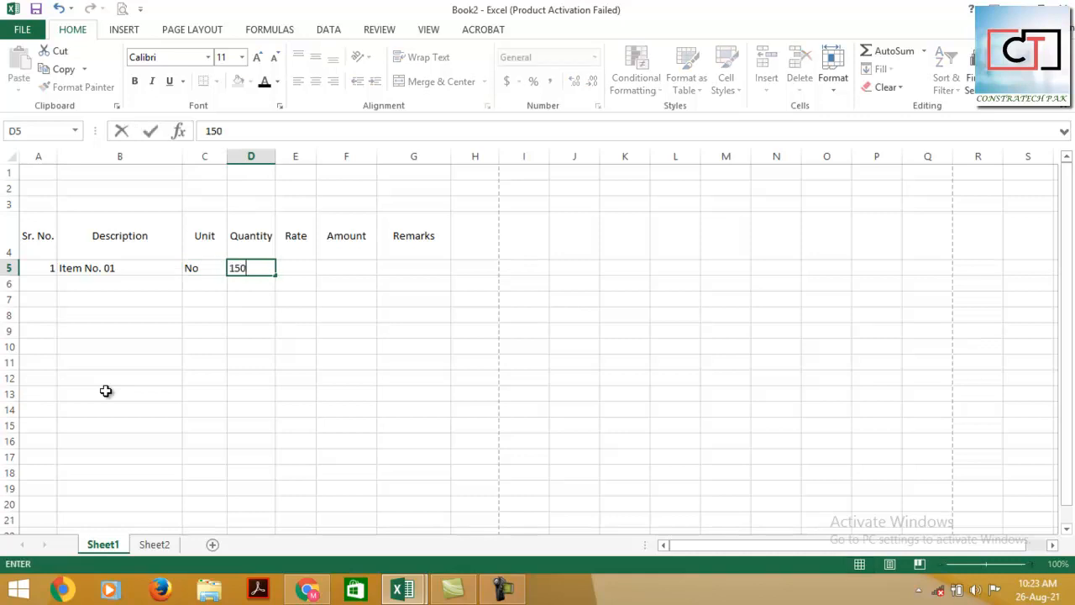
key(Tab)
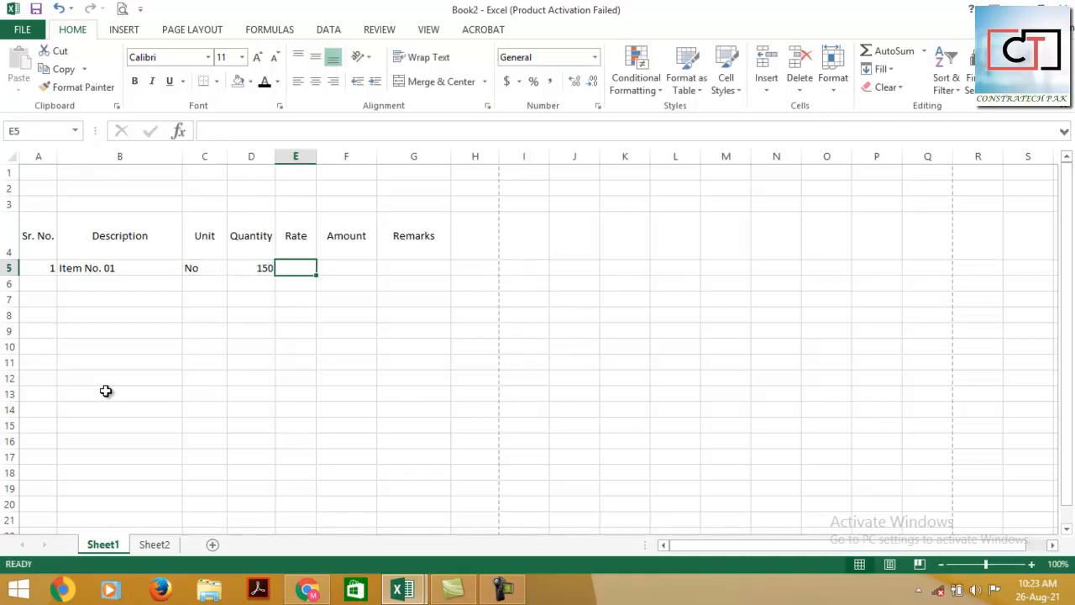
text(200)
key(Return)
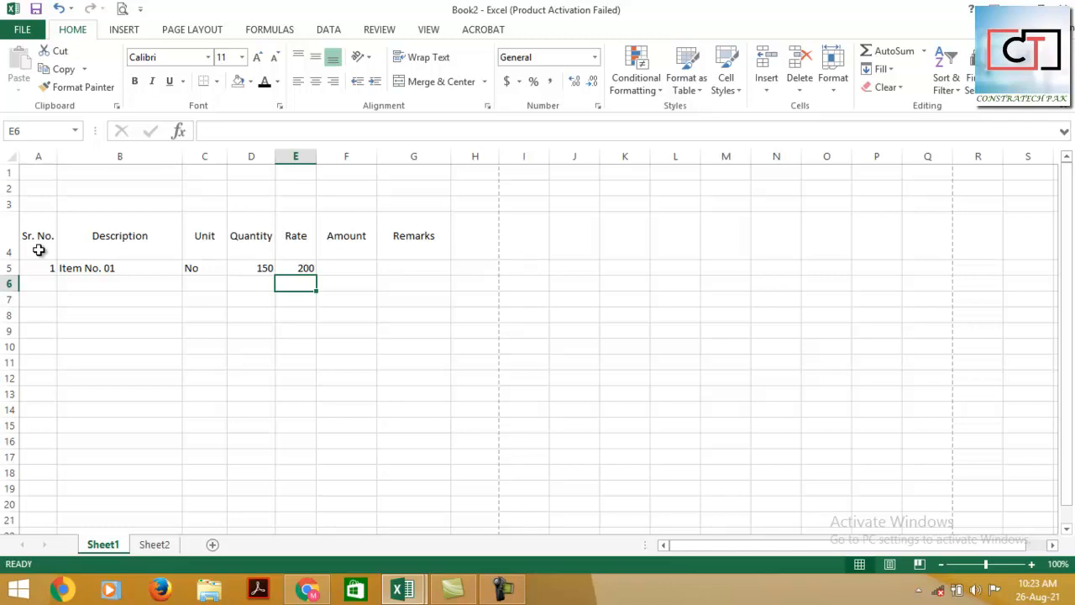
Step: Make the column headings in A4:G4 bold
drag(38, 250, 408, 238)
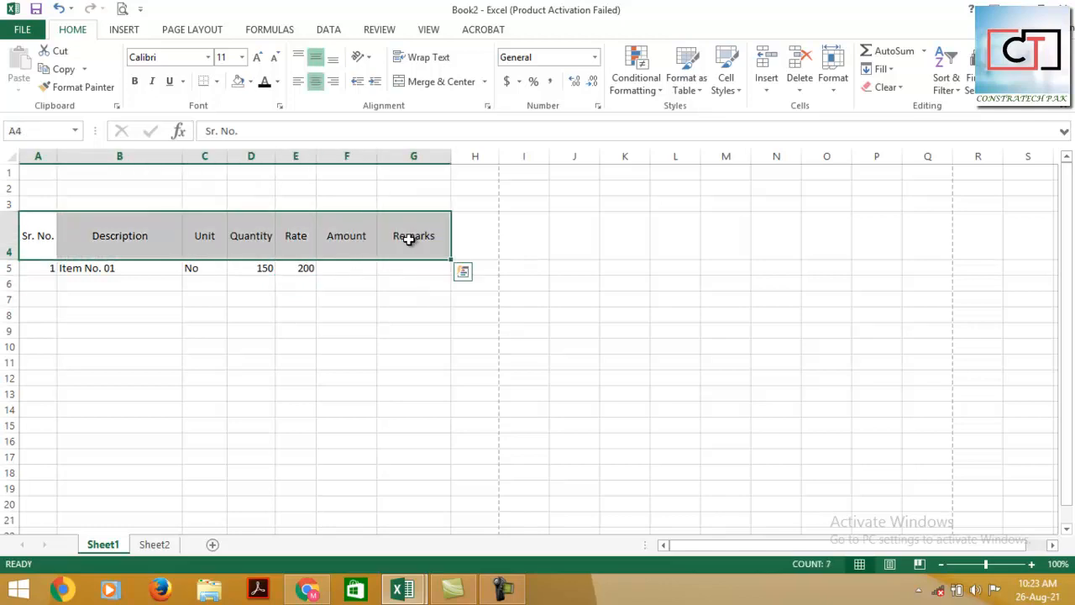
key(ctrl+b)
click(302, 234)
click(195, 269)
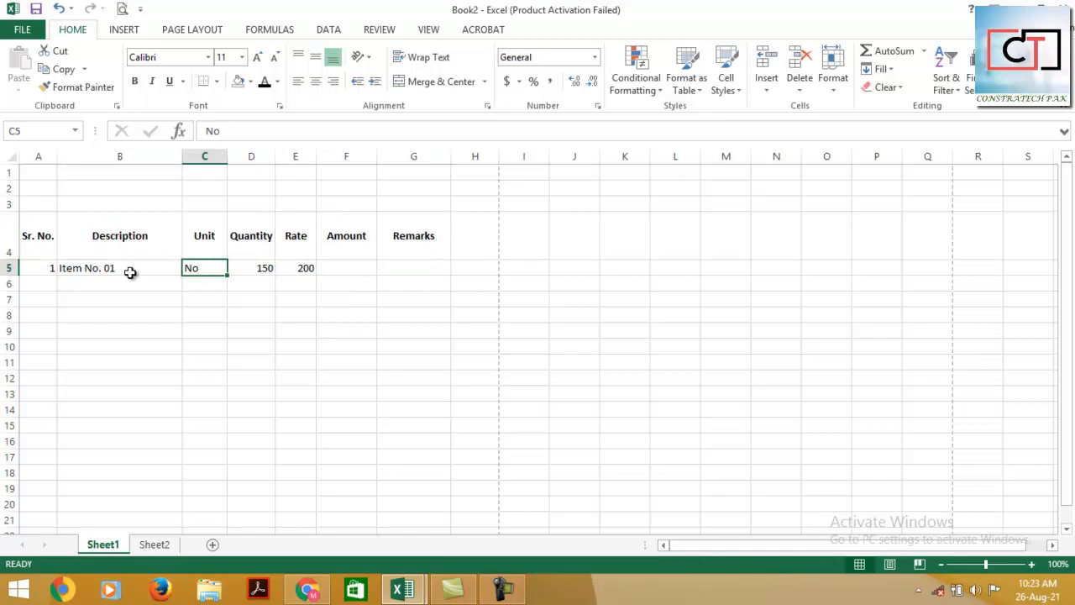
Step: Change the Rate heading in cell E4 to Rate (Rs.)
double_click(302, 233)
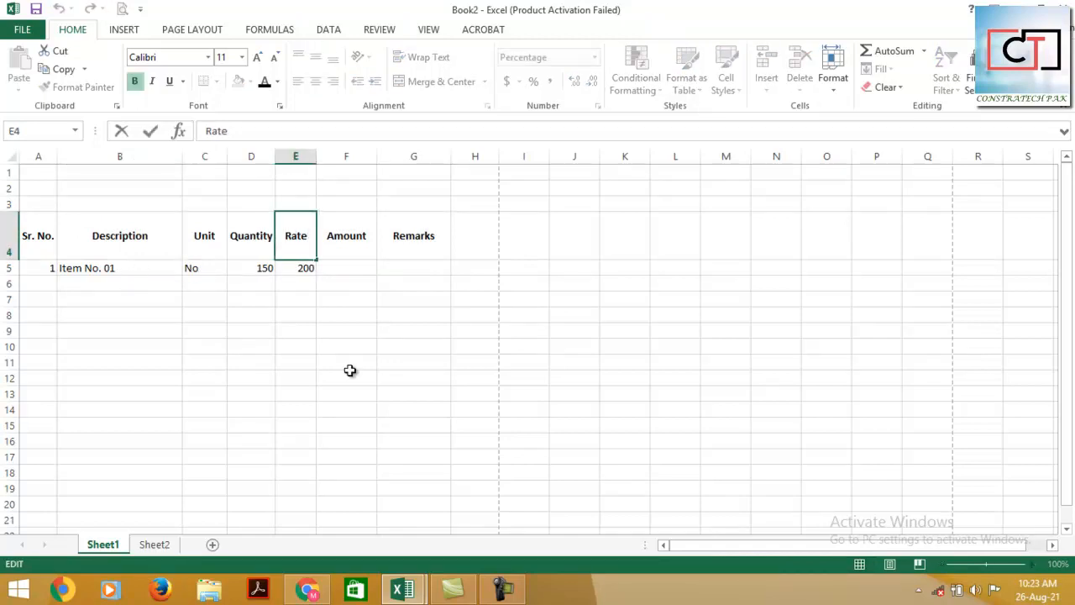
text((Rs.))
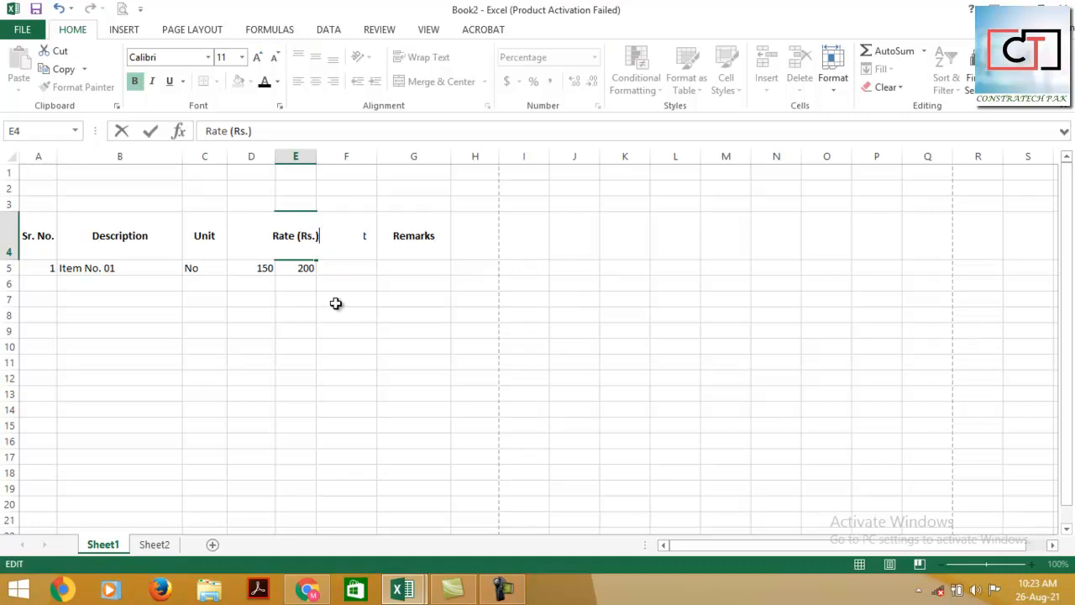
key(Return)
Step: Split the heading in cell E4 with a line break so that (Rs.) sits on a second line below Rate
click(297, 238)
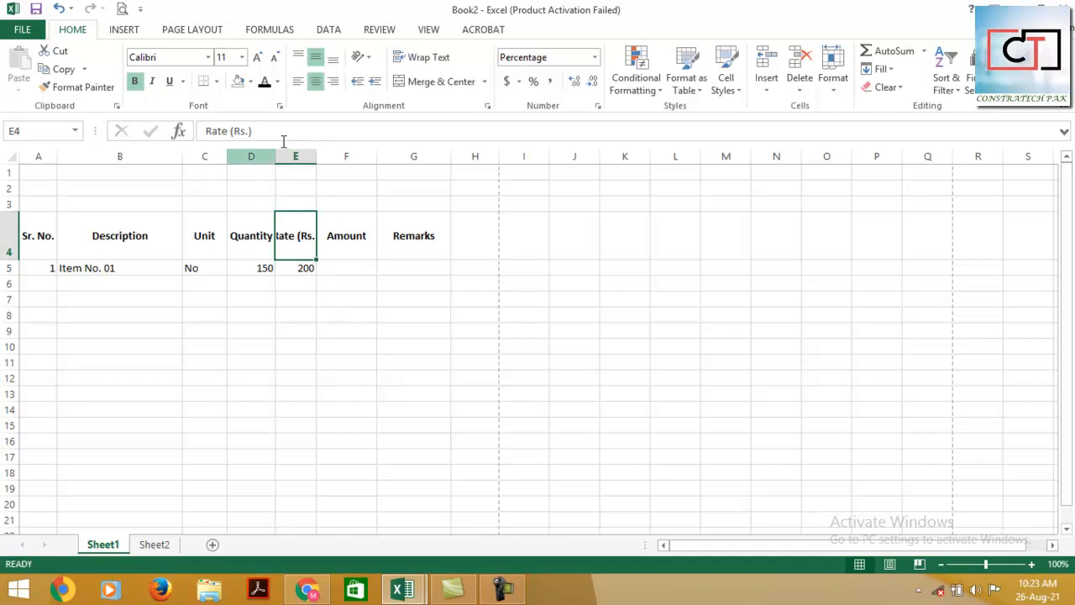
click(231, 132)
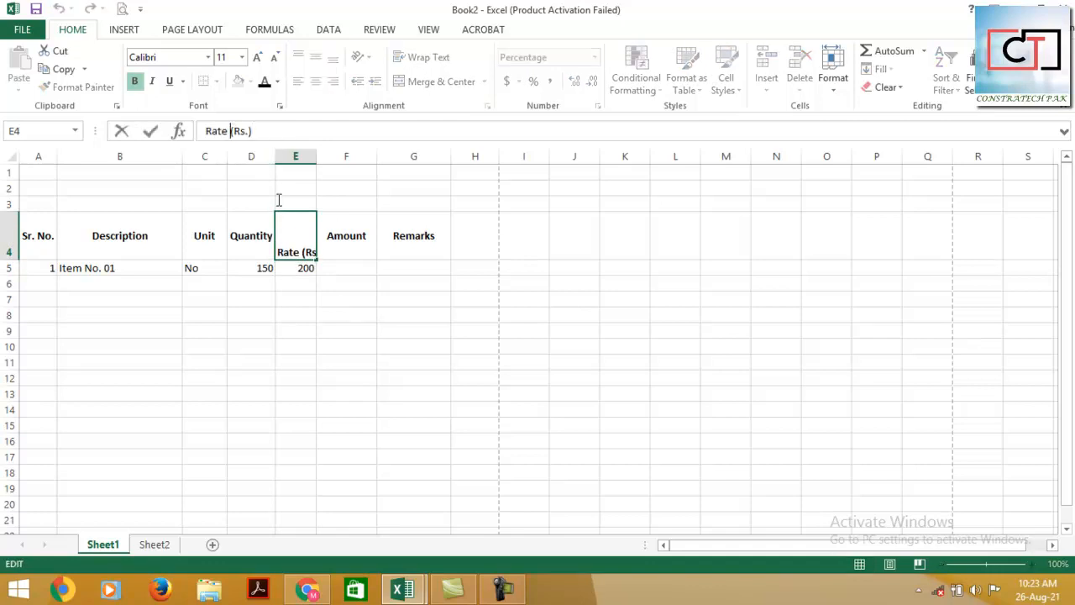
key(BackSpace)
key(BackSpace)
key(BackSpace)
key(BackSpace)
key(BackSpace)
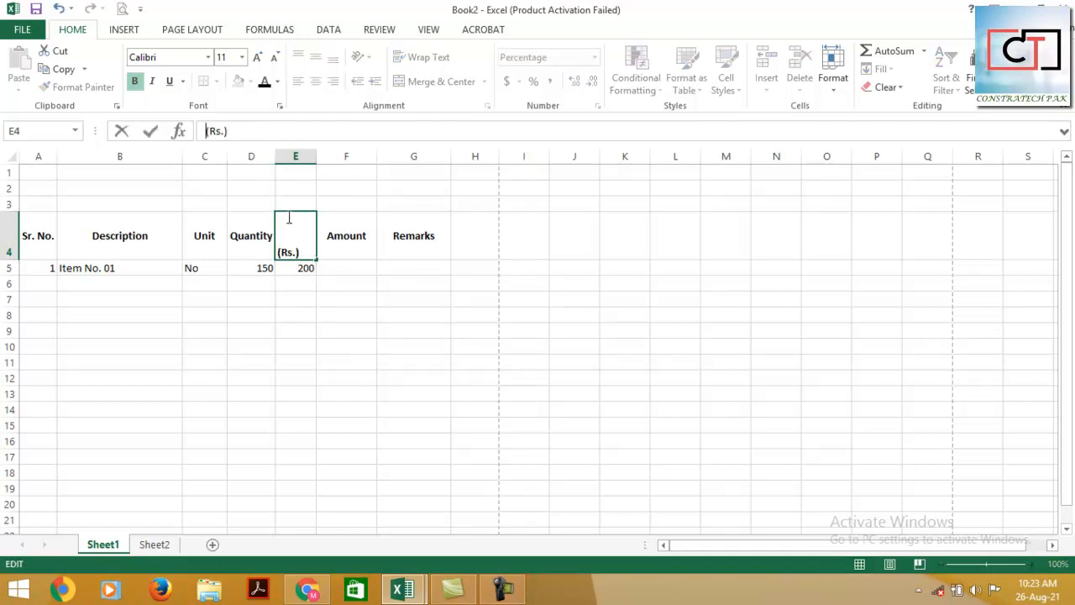
key(Return)
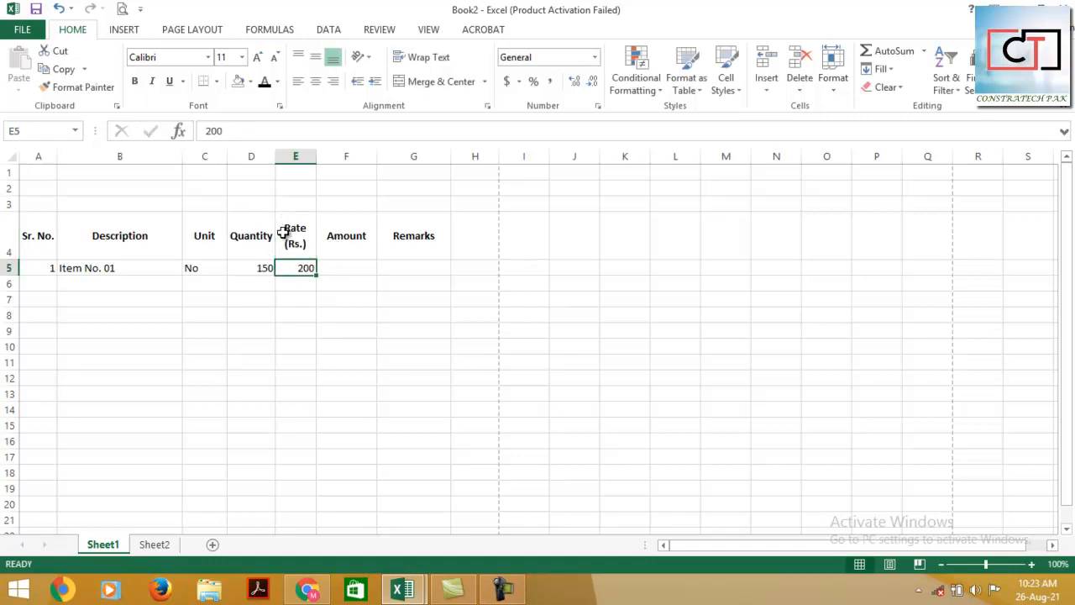
Step: Change the heading in cell F4 to Amount (Rs.), with (Rs.) on a second line
double_click(367, 236)
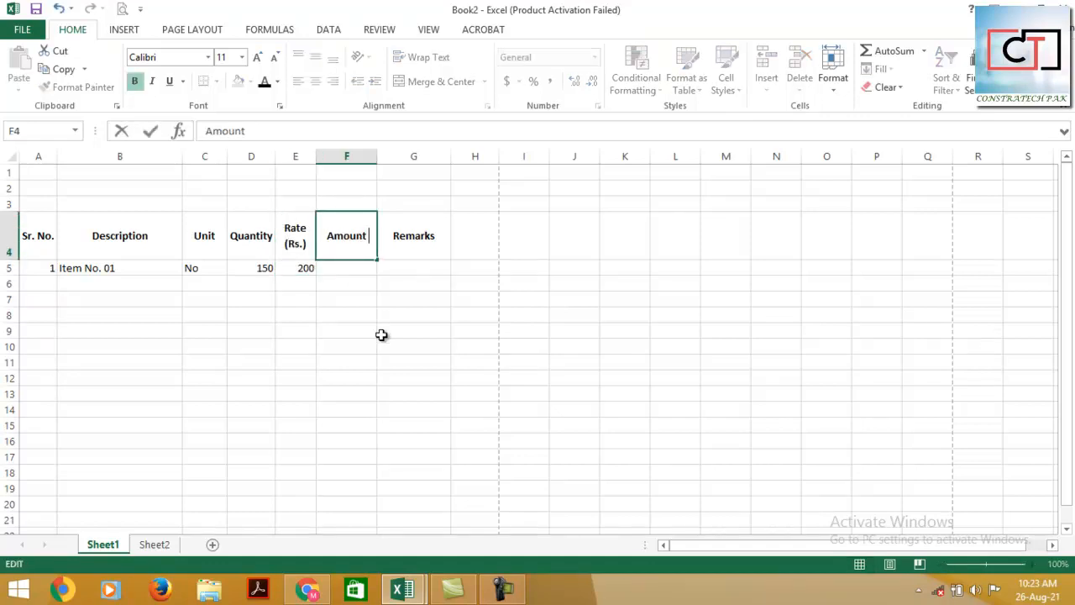
text((Rs.))
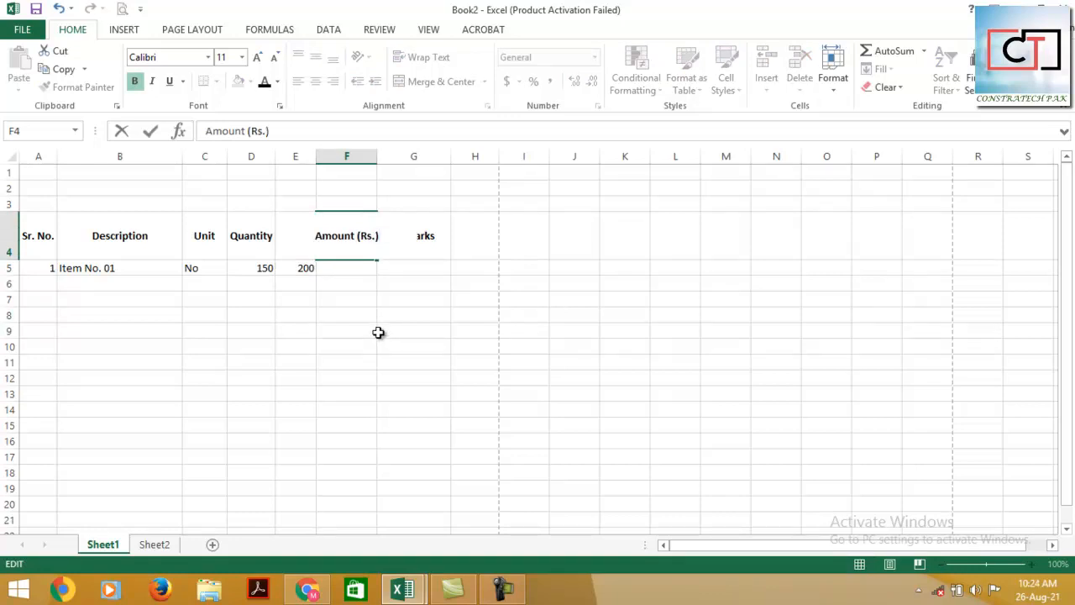
click(357, 236)
key(alt+Return)
key(Return)
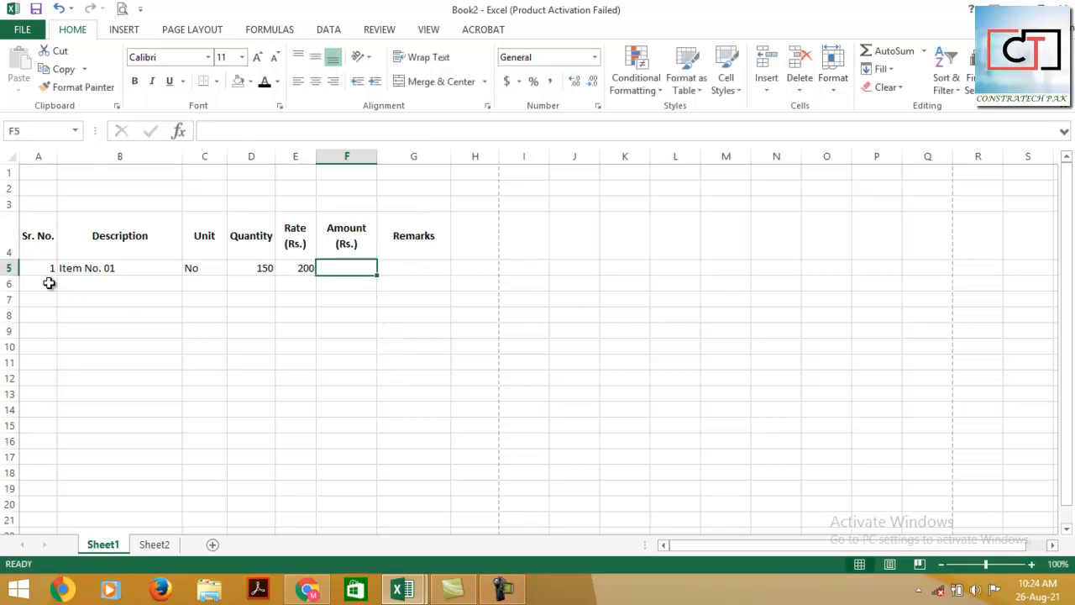
Step: Enter the descriptions Item No. 02 and Item No. 03 in cells B6 and B7
click(86, 283)
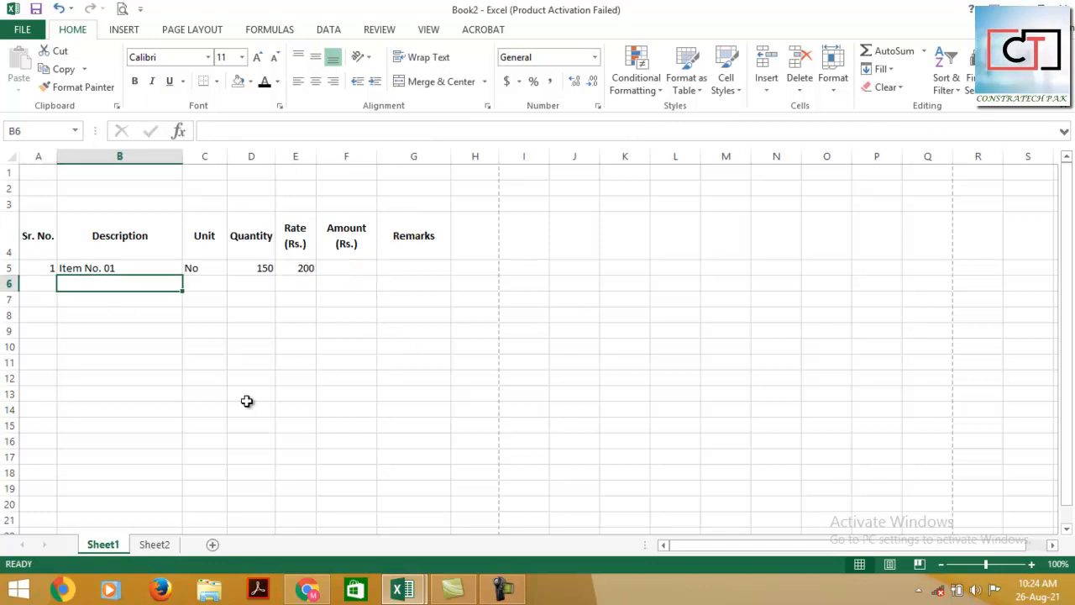
text(Itme)
text(em )
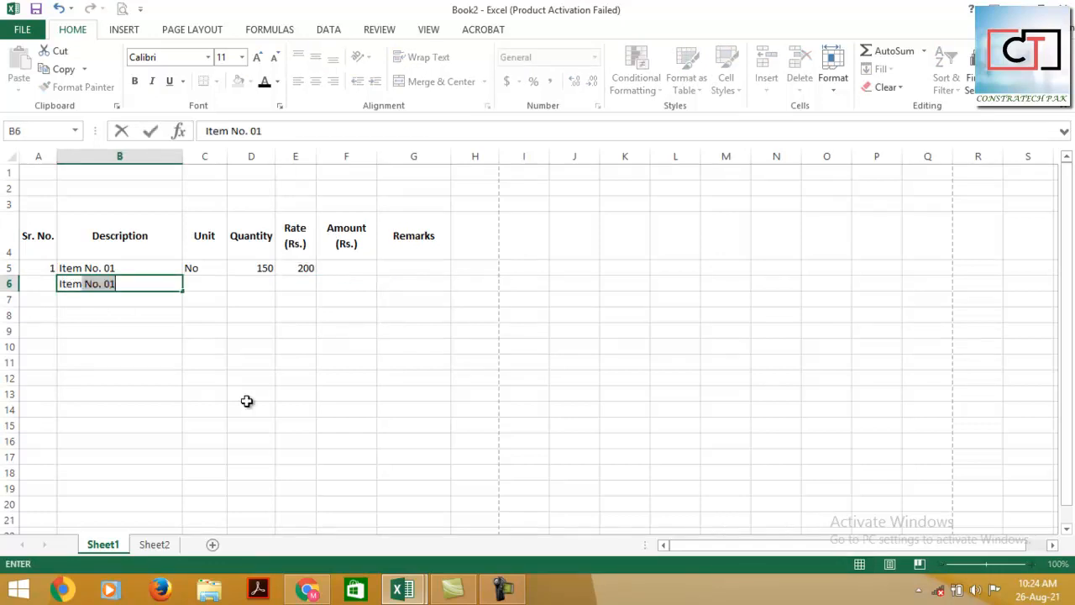
text(No. 02)
key(Return)
text(Item No)
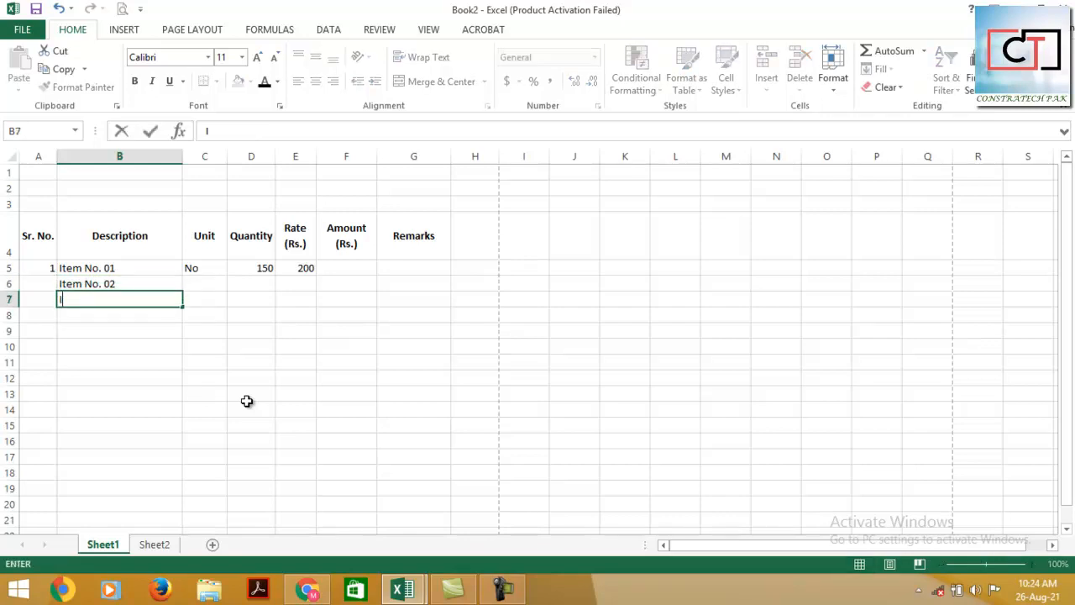
text(. 0)
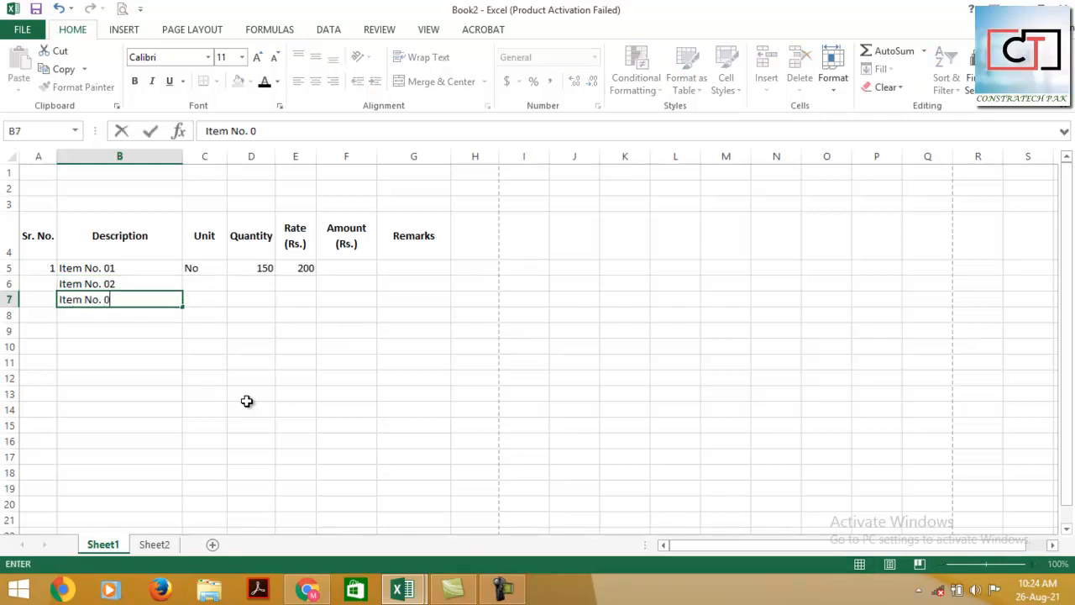
text(3)
key(Return)
Step: Enter the descriptions Item No. 04 and Item No. 05 in cells B8 and B9
text(Item No)
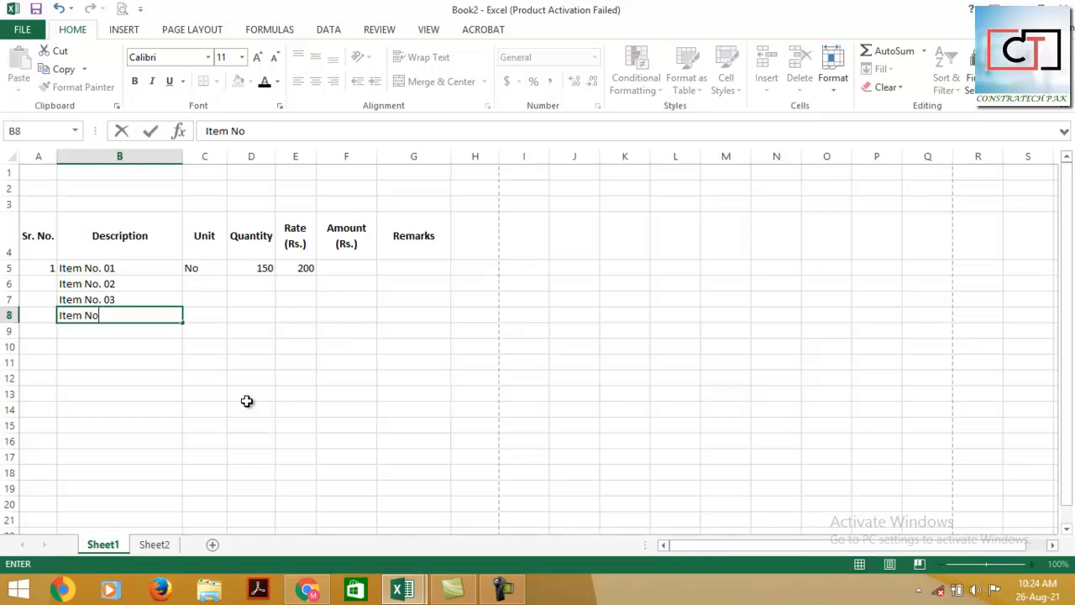
text(. 04)
key(Return)
text(t)
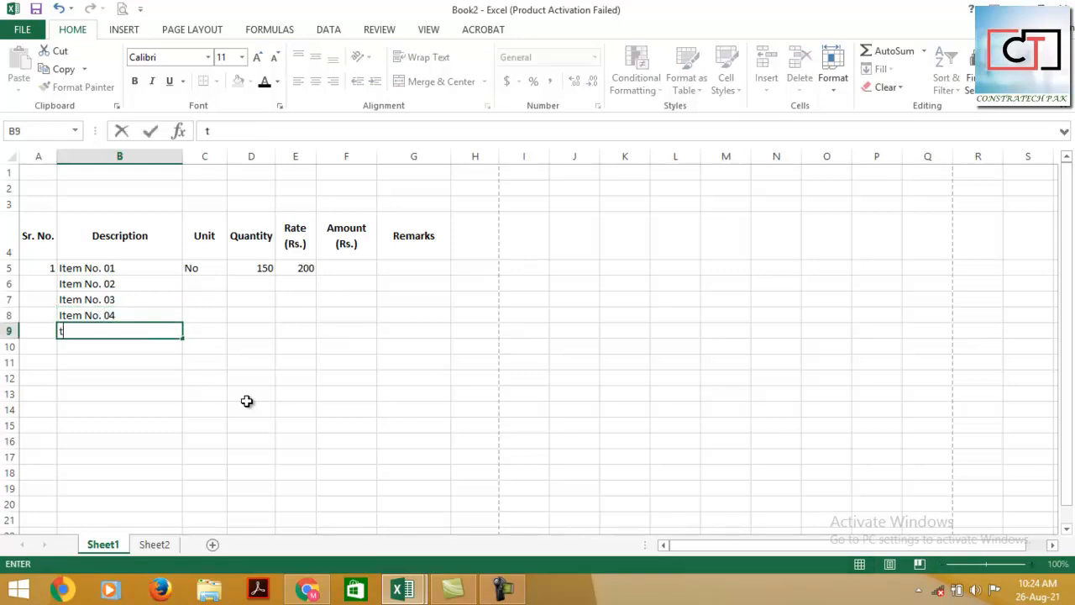
text(Item No. 05)
key(Return)
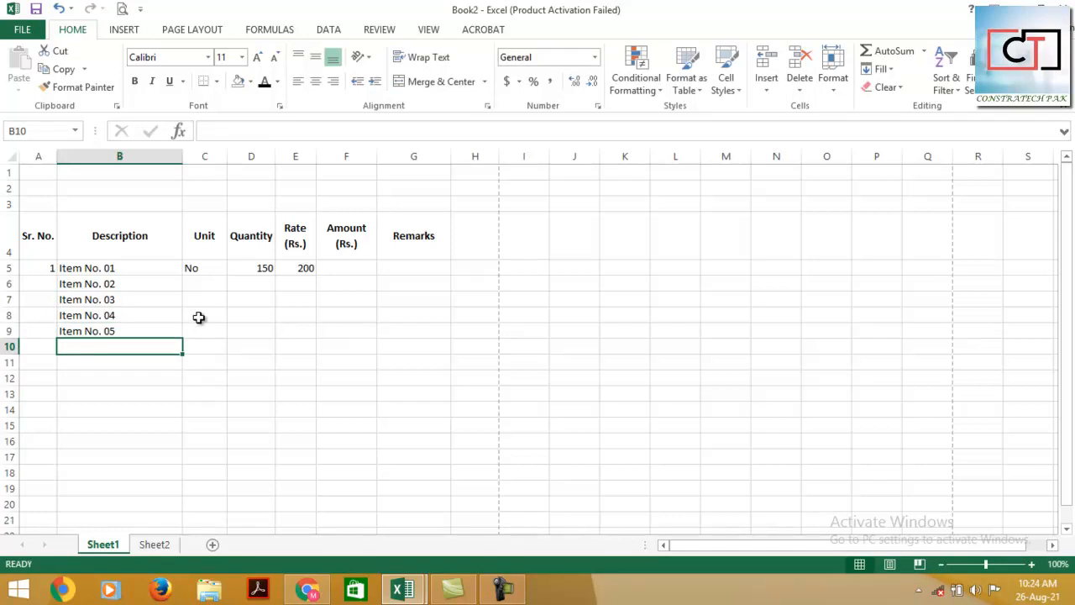
Step: Center the unit entry in cell C5 horizontally and align it to the middle vertically
click(204, 283)
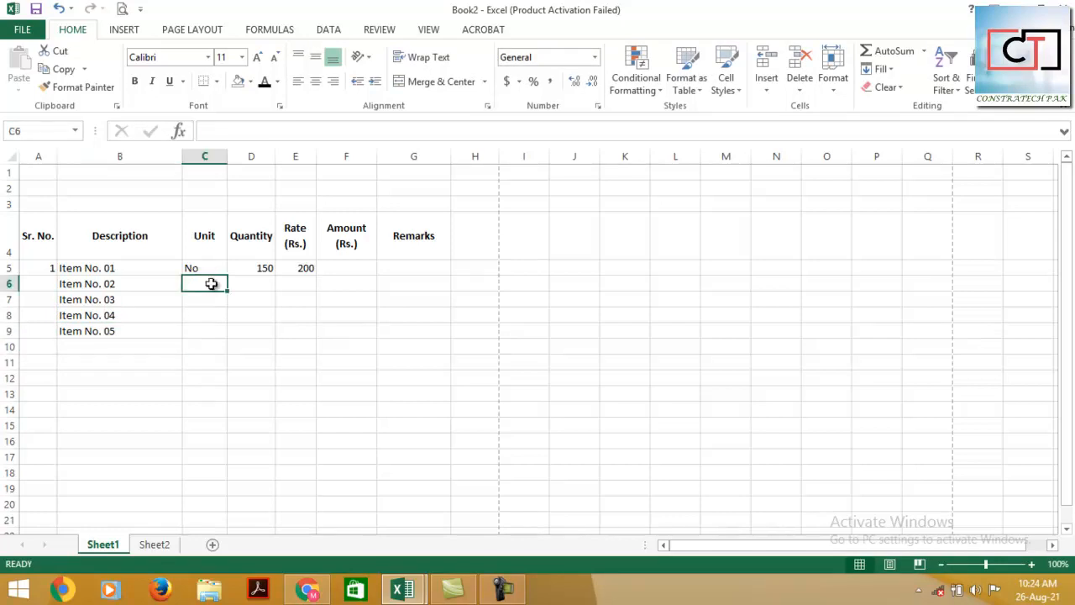
click(210, 269)
click(315, 57)
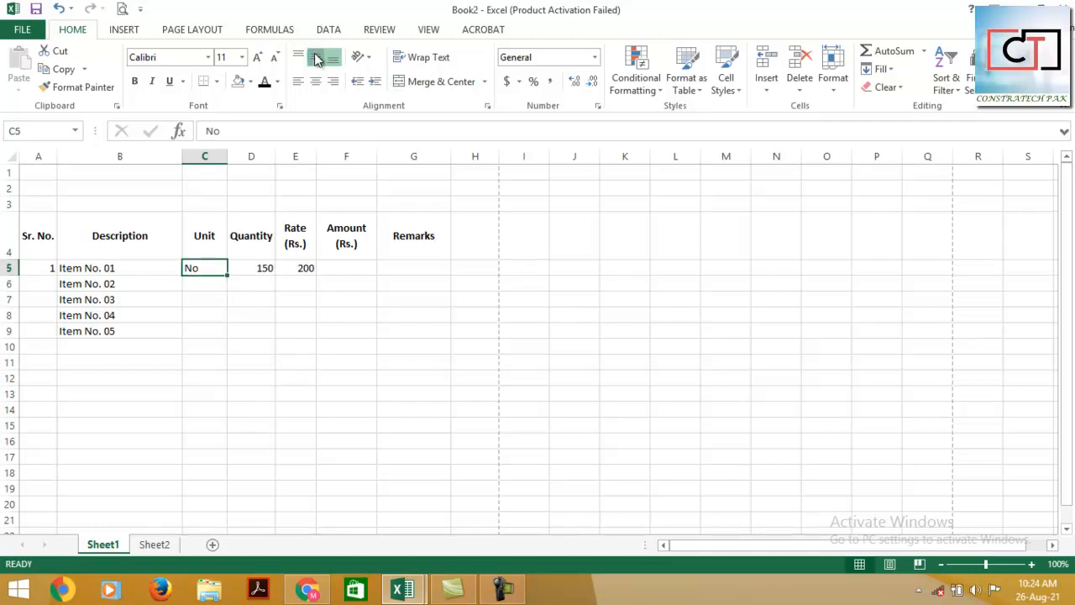
click(315, 82)
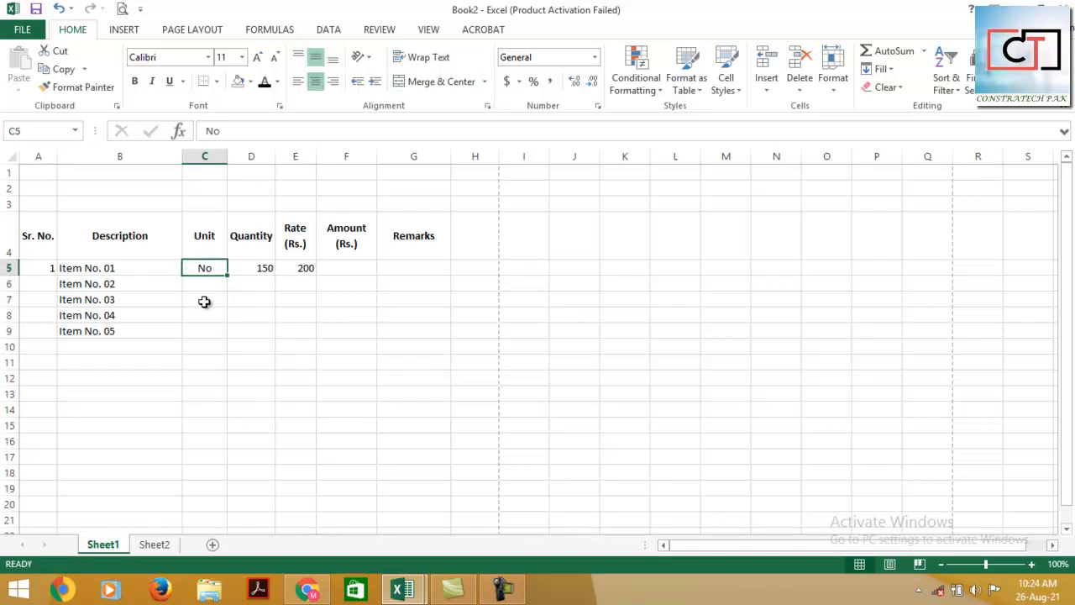
Step: Extend the unit No from C5 through C9 with the fill handle, and undo the fill
drag(212, 283, 223, 336)
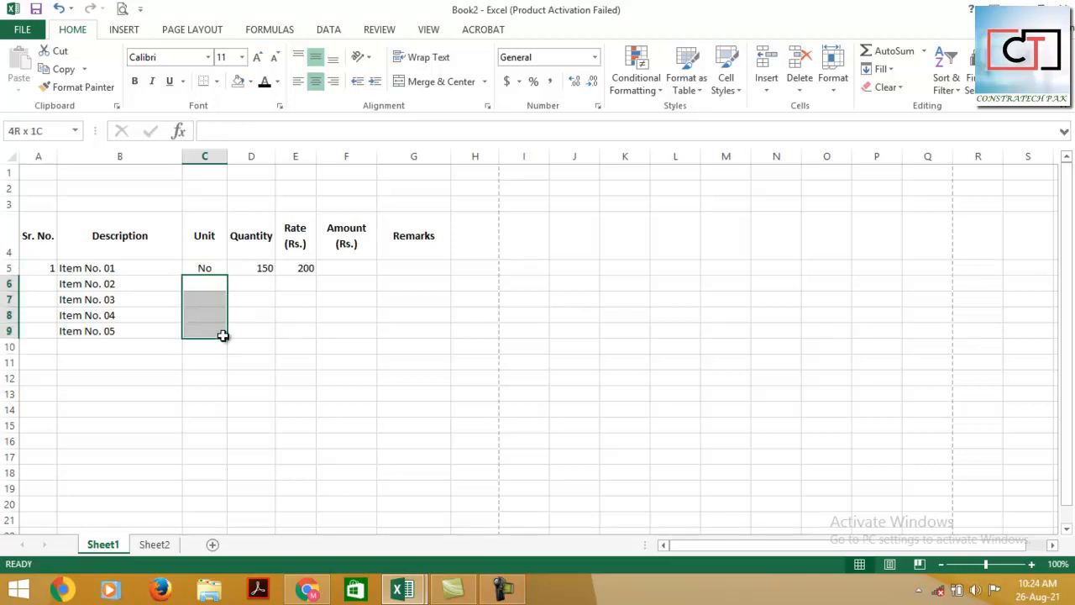
click(208, 267)
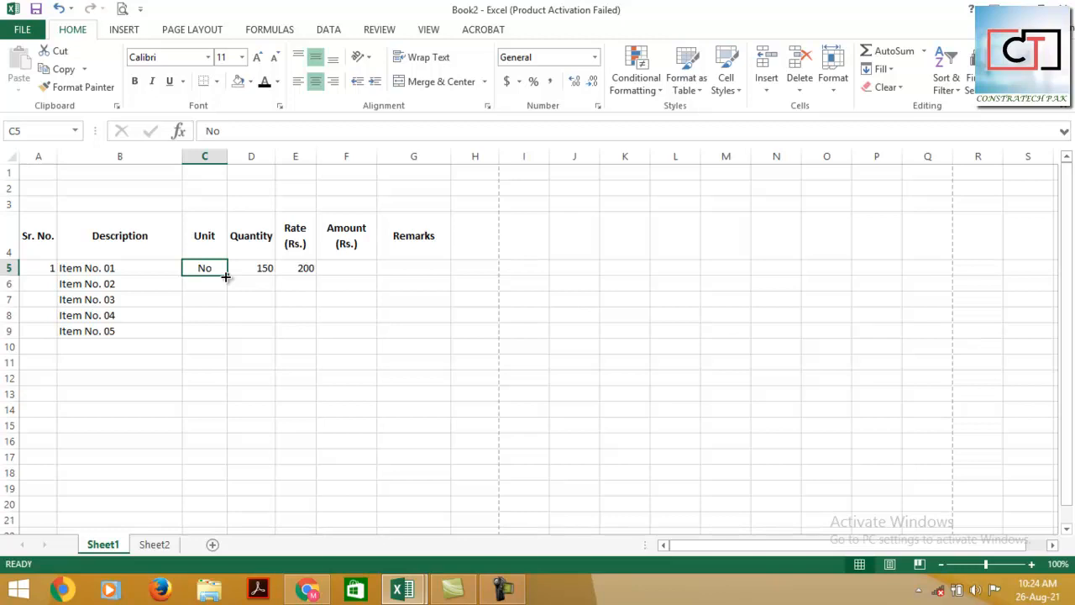
drag(225, 275, 226, 339)
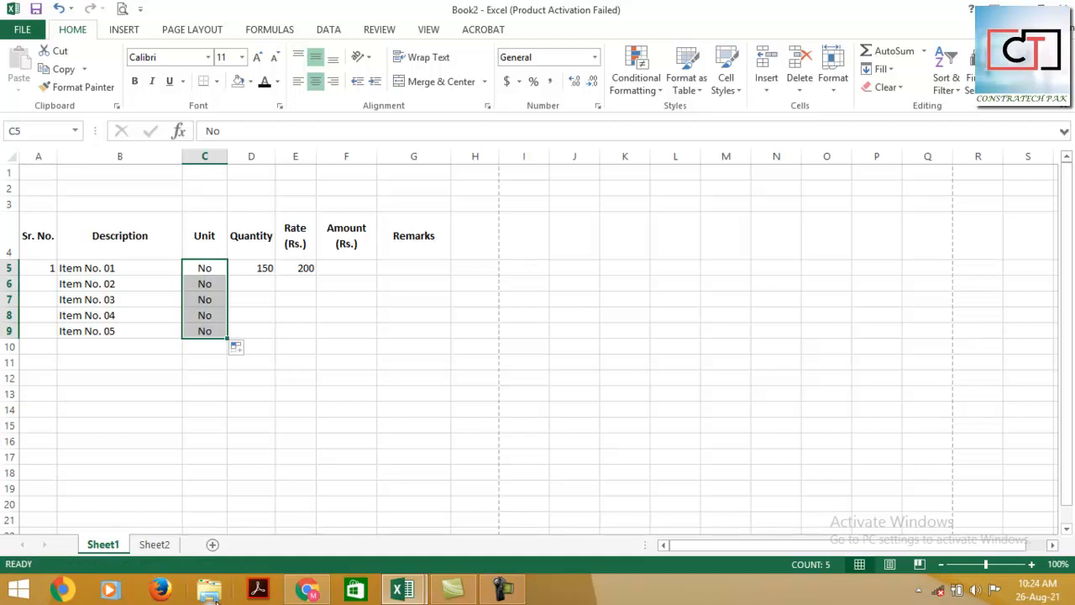
key(ctrl+z)
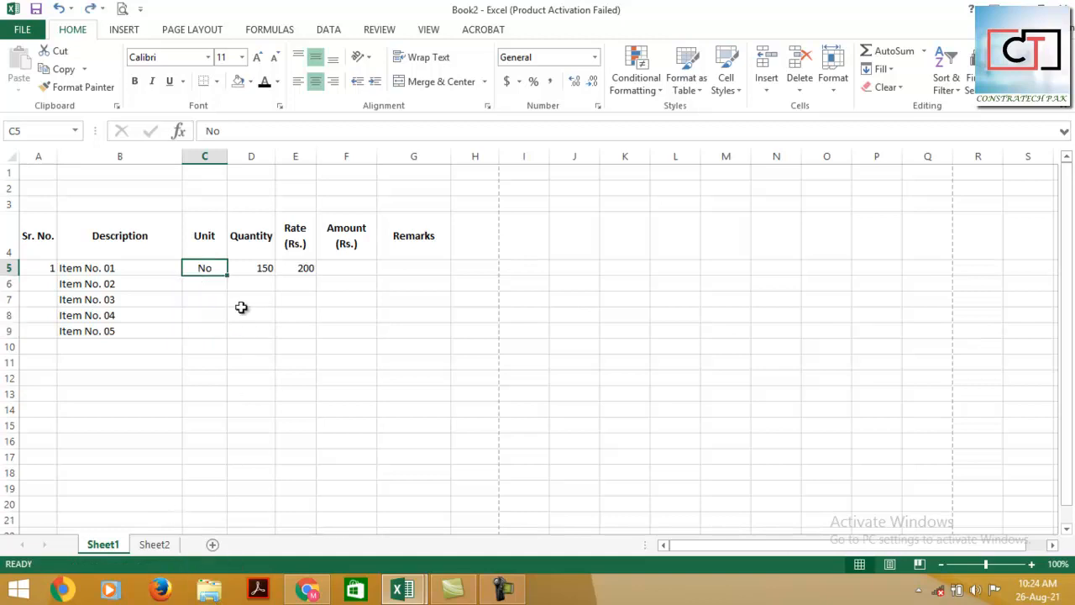
Step: Apply Fill Down to the range C5:C9 to copy the unit No, and undo it
shift+click(216, 327)
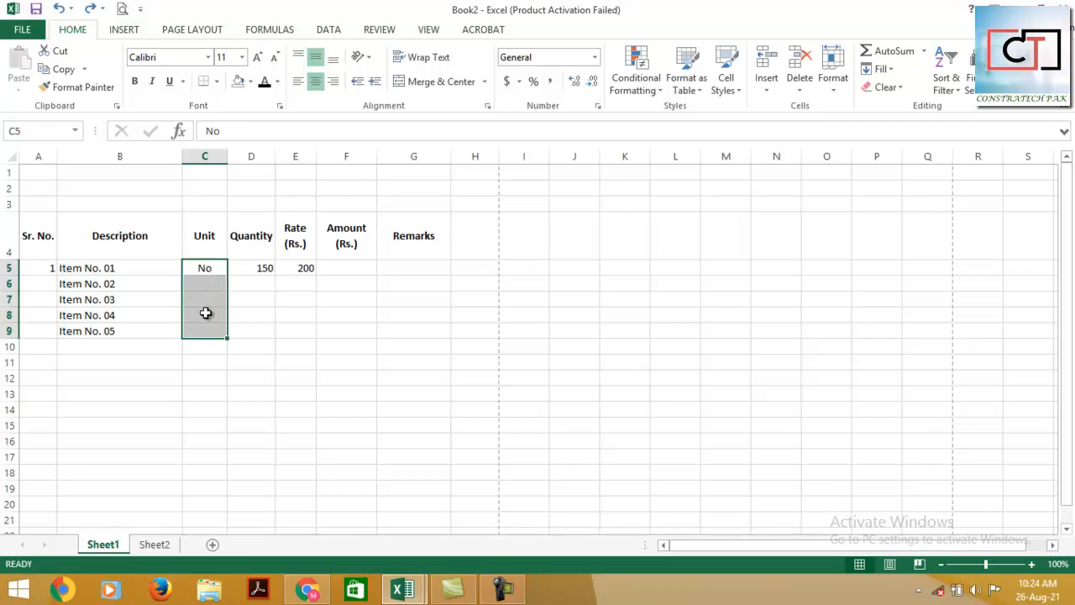
key(ctrl+d)
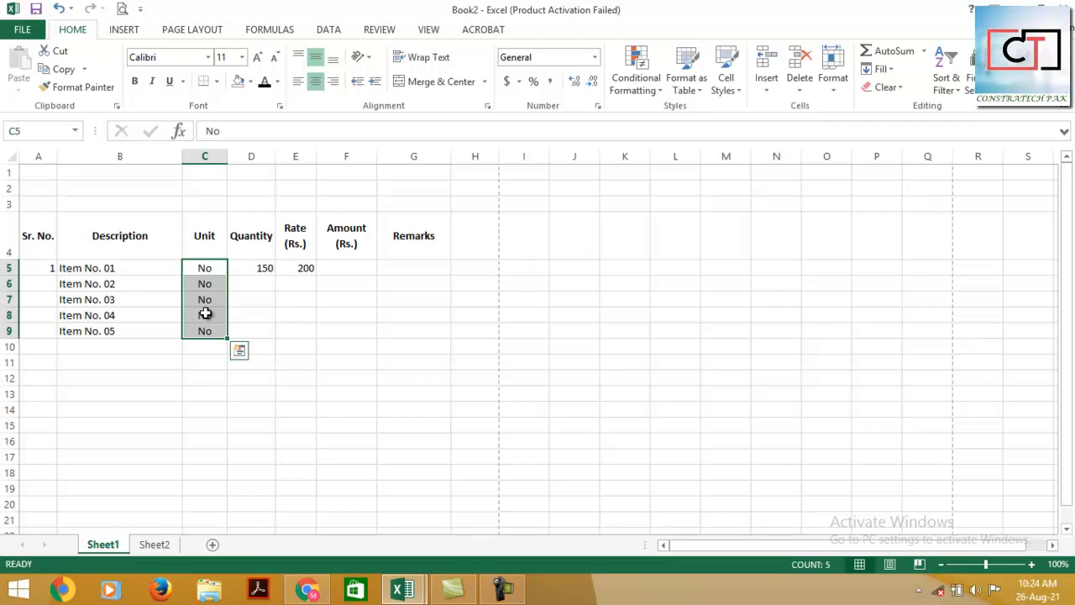
key(ctrl+z)
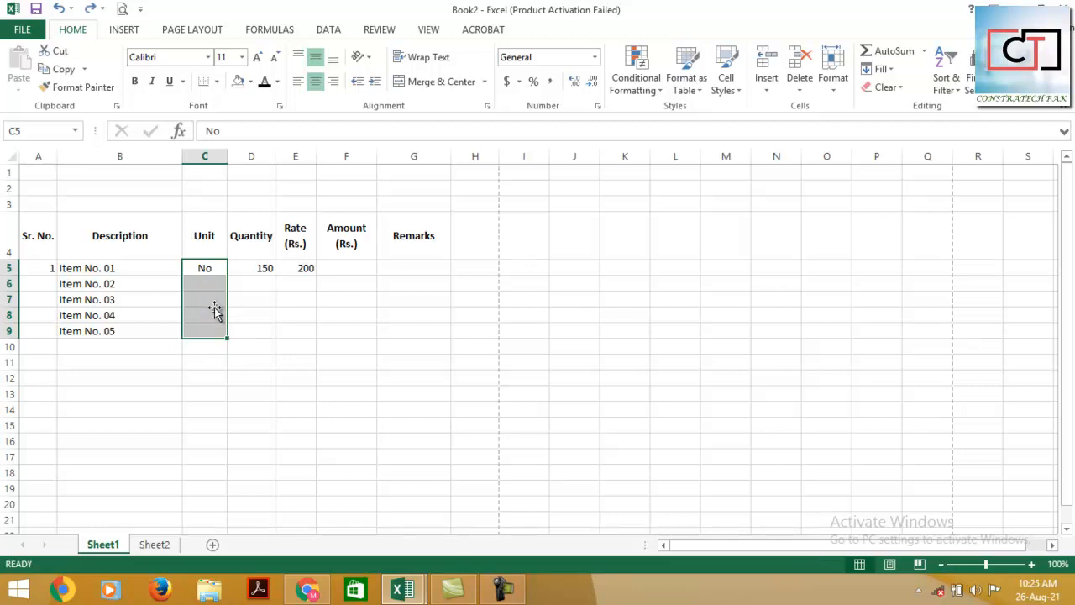
Step: Auto-fill the unit No from C5 down to C9, matching the extent of the Description column
click(191, 299)
click(208, 269)
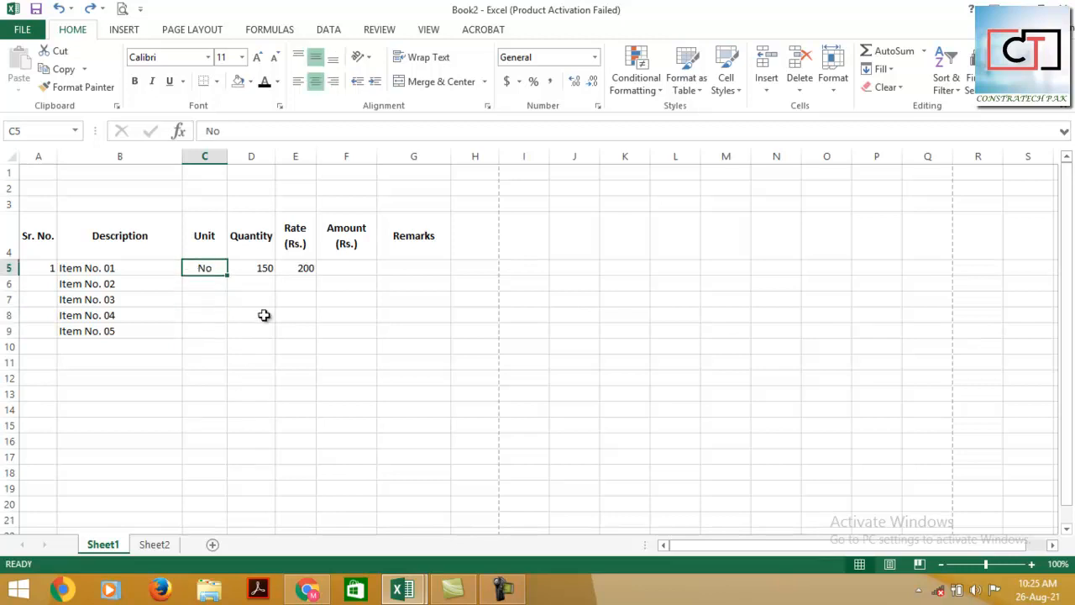
double_click(227, 275)
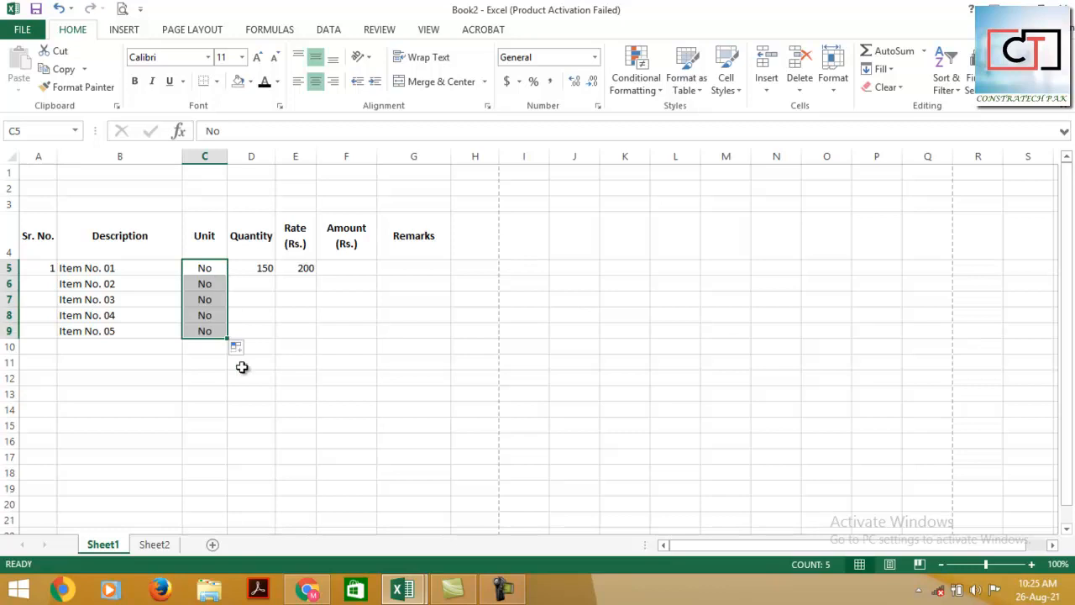
drag(126, 284, 123, 331)
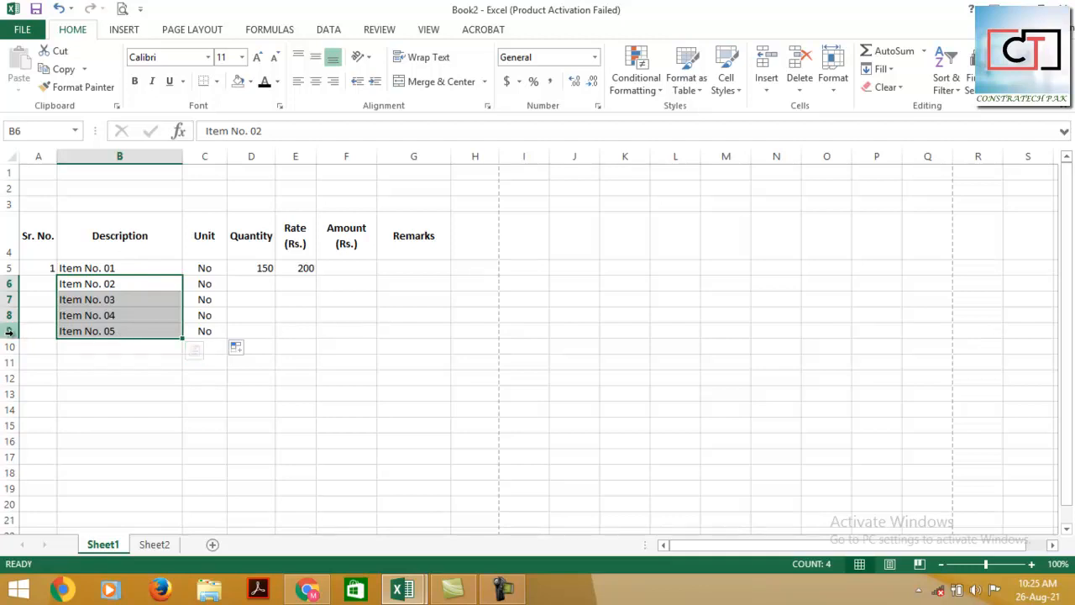
click(105, 331)
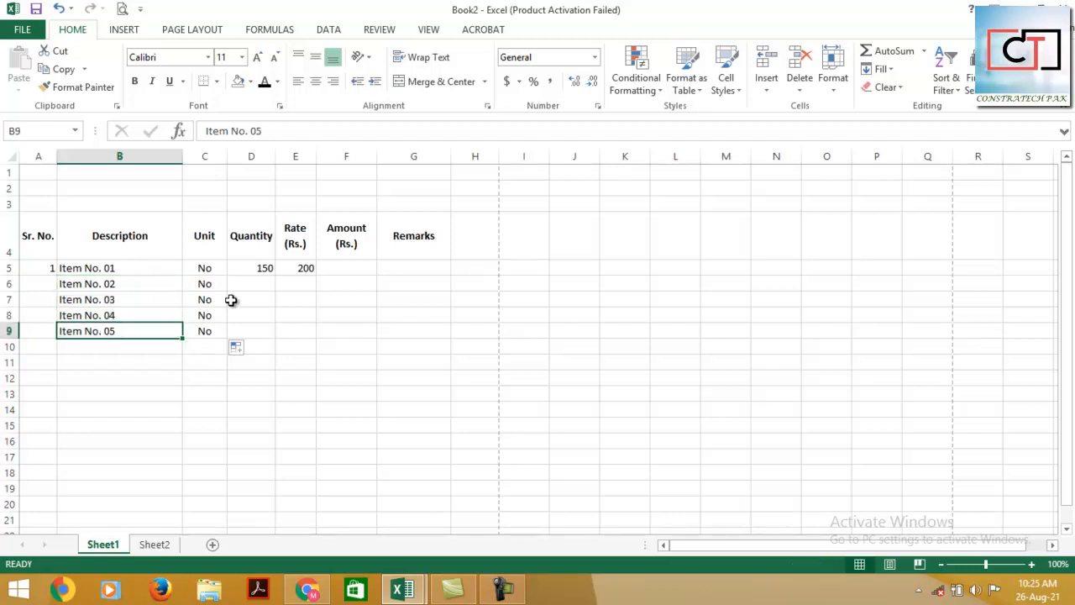
click(199, 334)
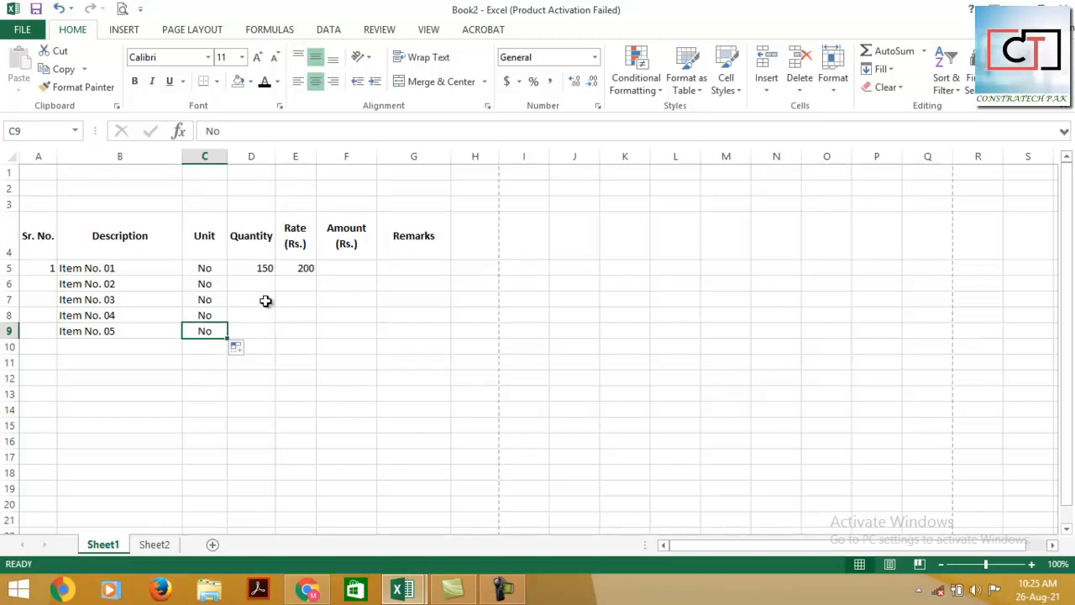
Step: Enter the formula =D5*E5 in cell F5 to multiply quantity by rate, and check it against its source cells
click(348, 270)
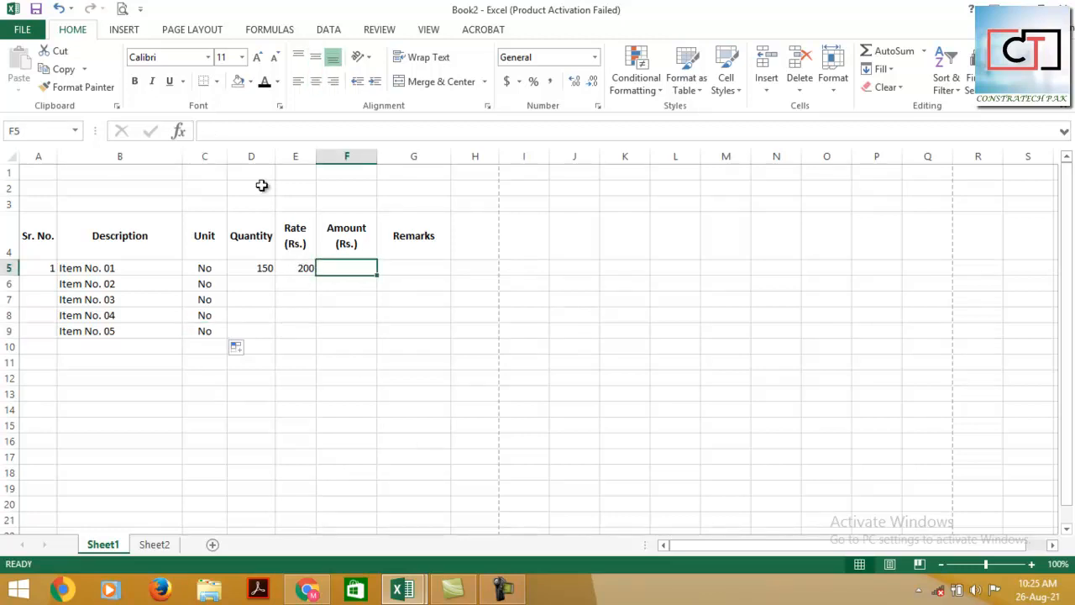
click(221, 126)
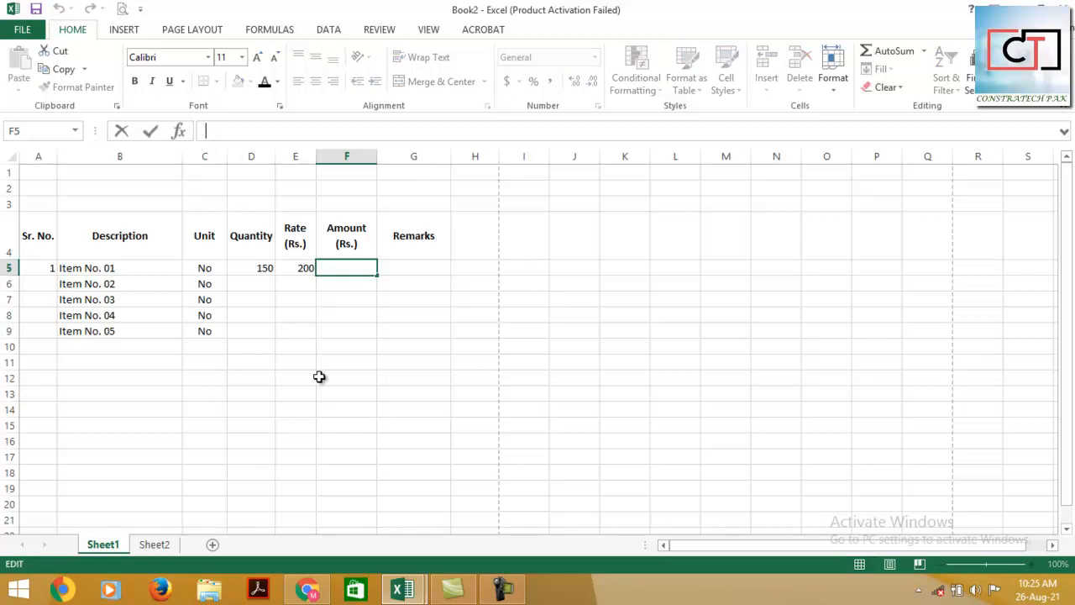
text(=)
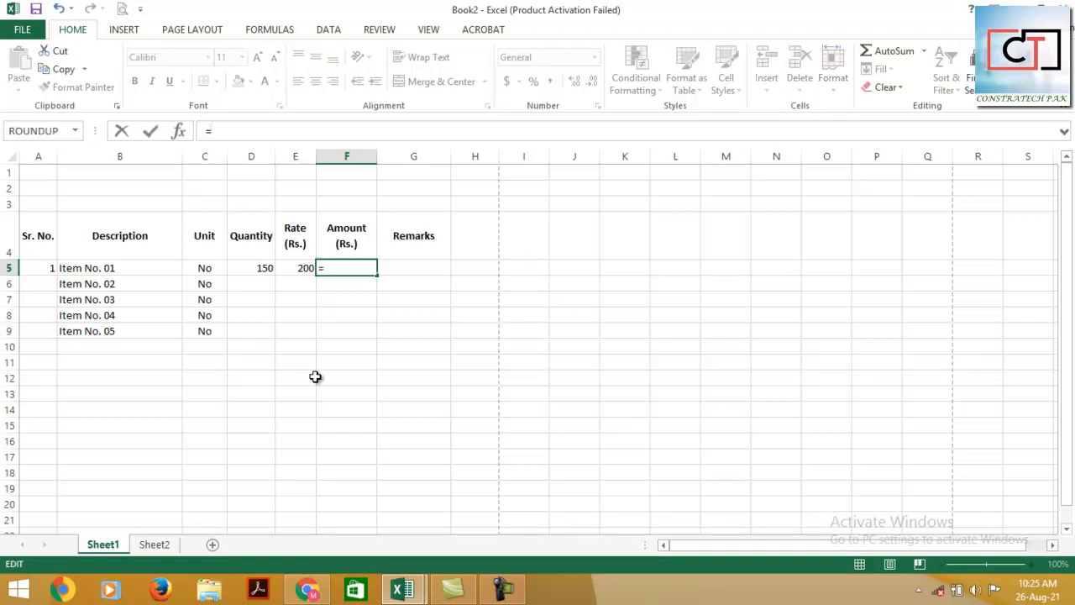
click(244, 270)
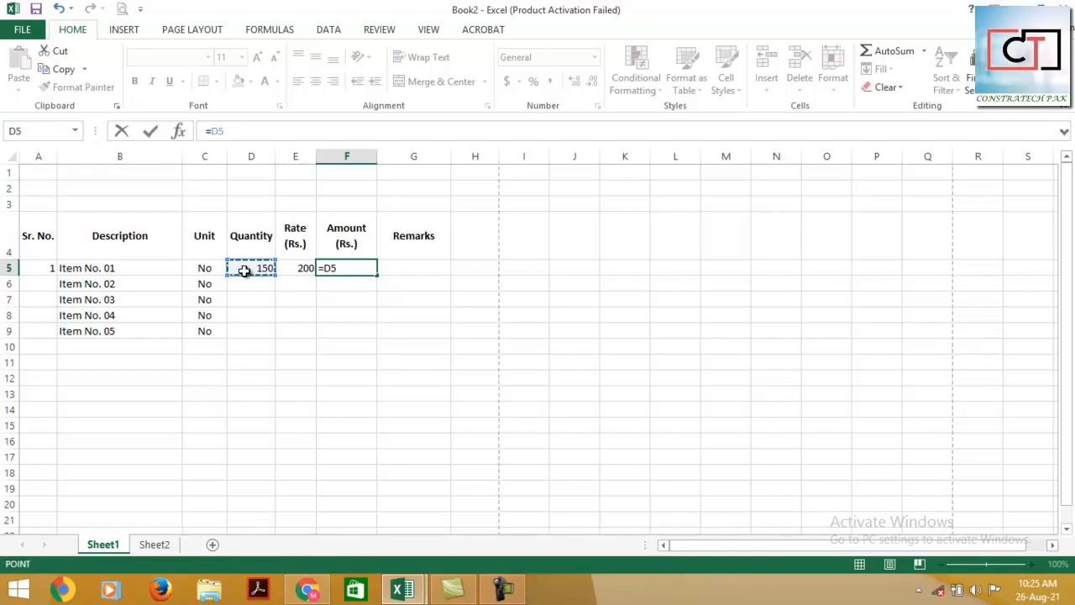
text(*)
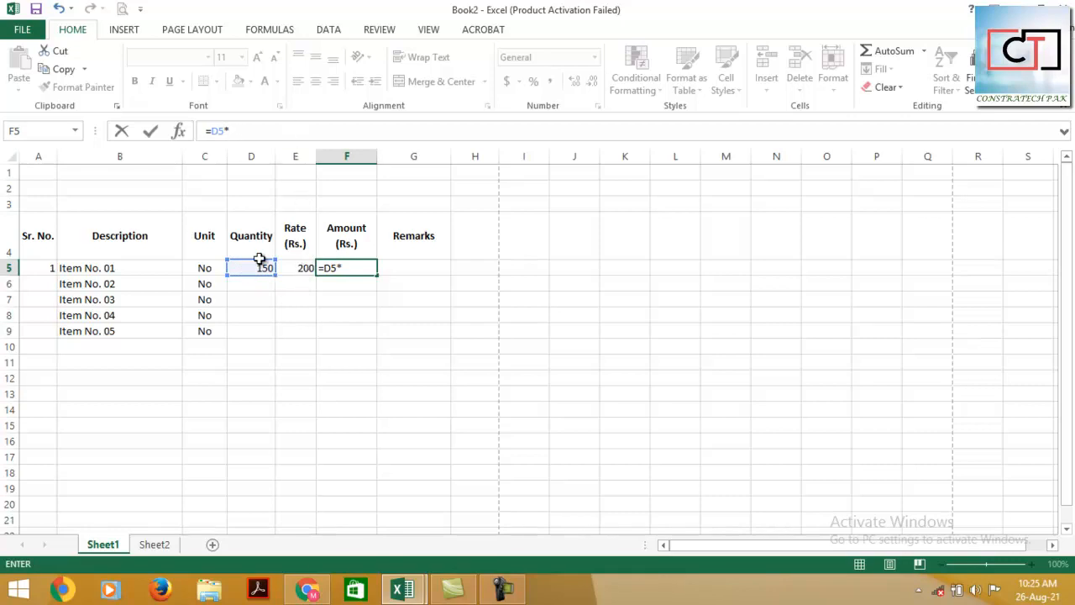
text(E5)
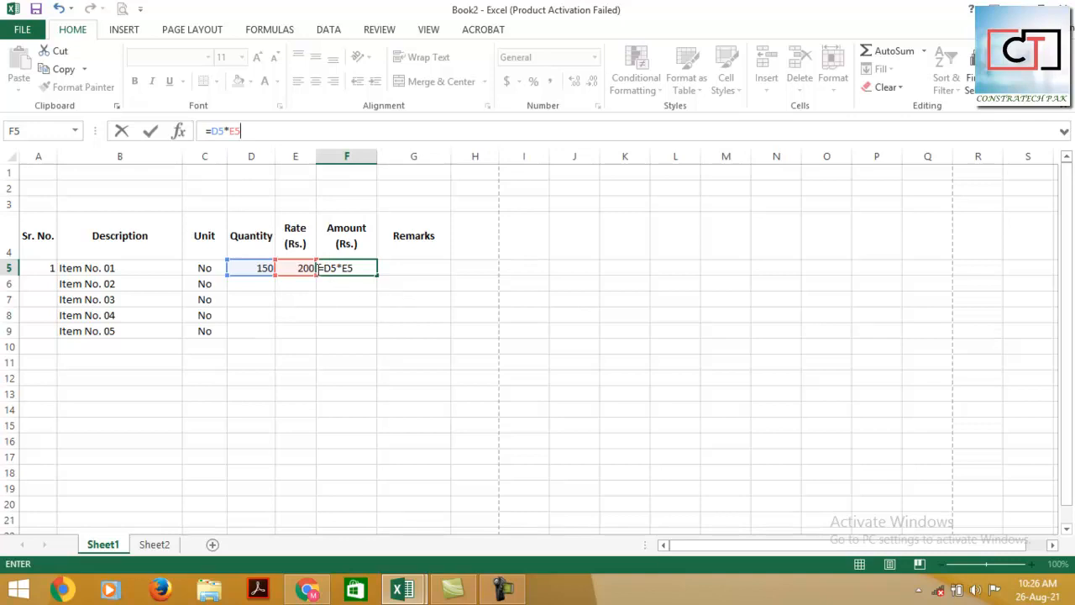
key(BackSpace)
key(BackSpace)
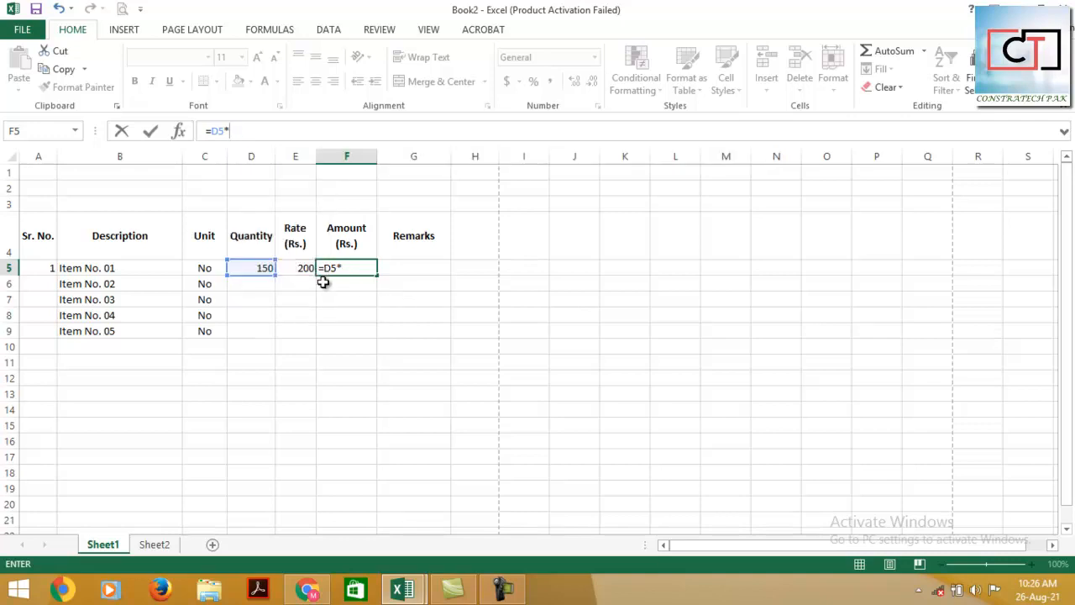
click(301, 268)
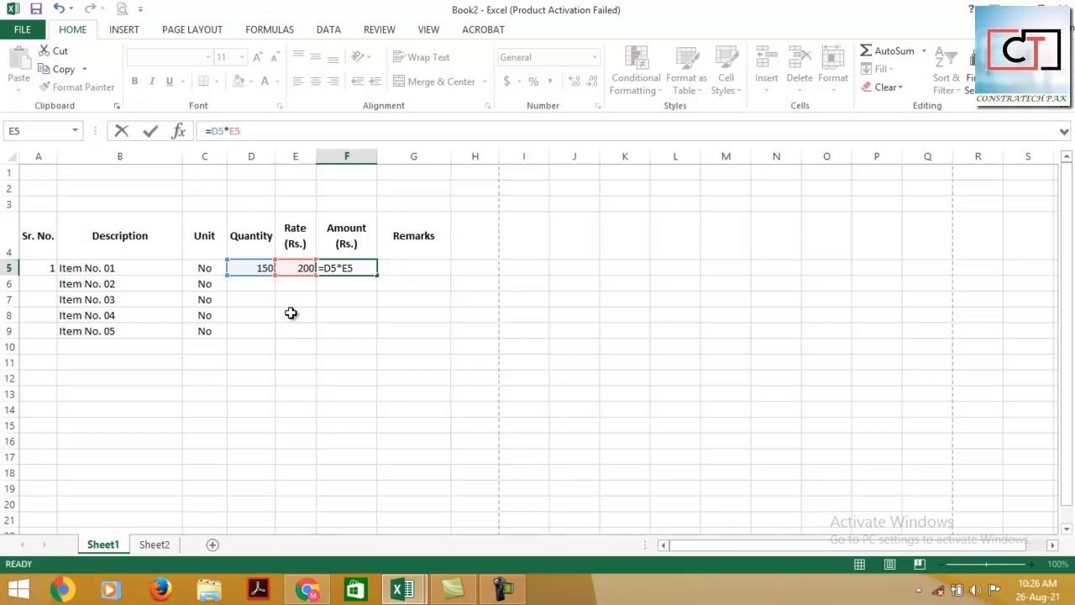
key(Return)
click(351, 268)
click(258, 268)
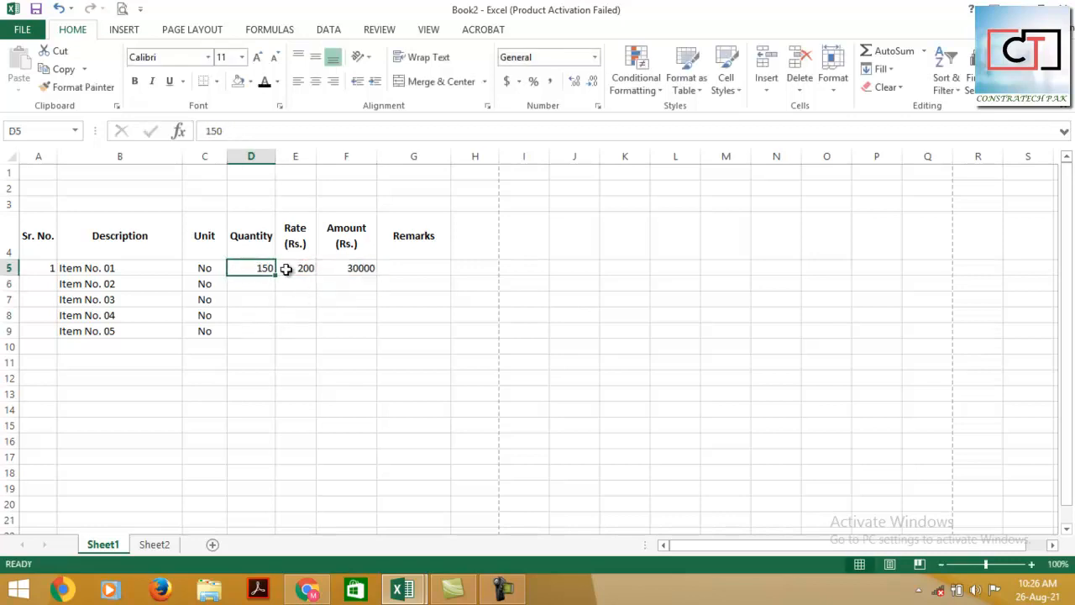
click(298, 269)
click(363, 263)
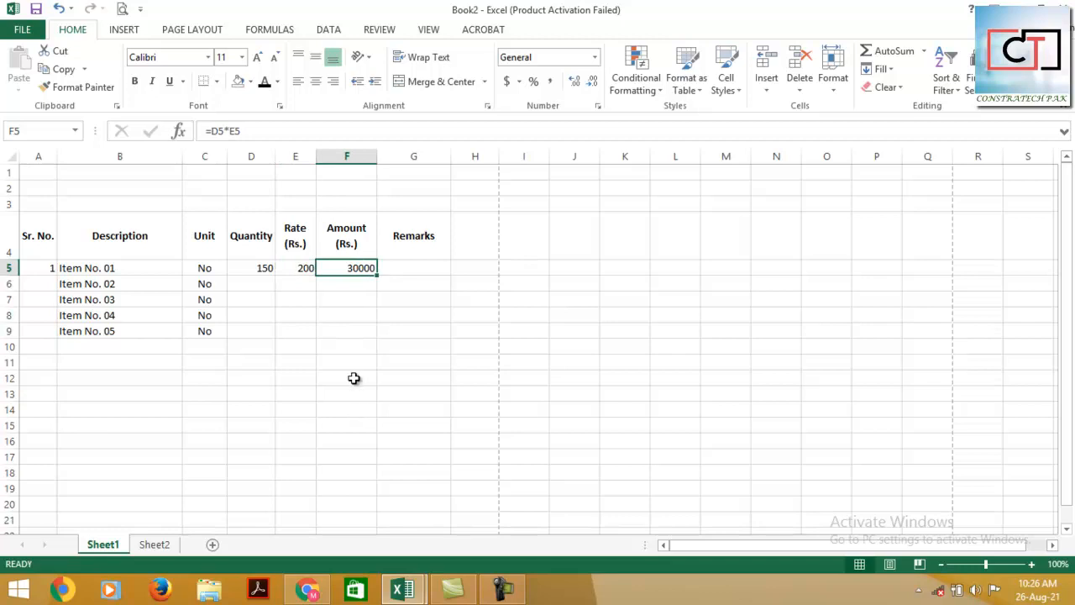
Step: Enter the quantities 70, 30, 40 and 75 for Item No. 02 through Item No. 05 in D6:D9
click(267, 284)
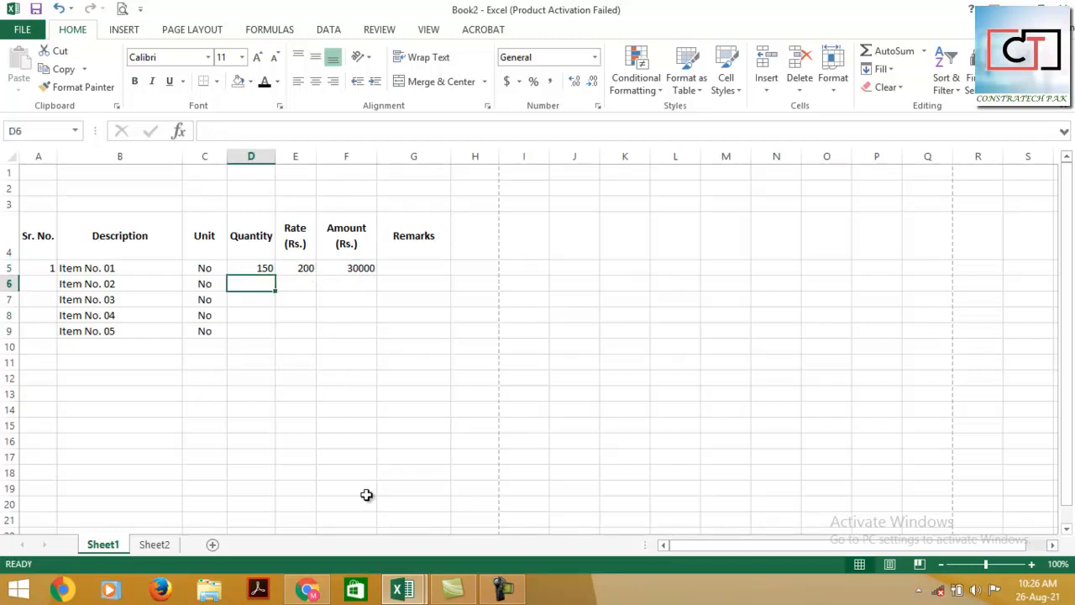
text(70)
key(Return)
text(30)
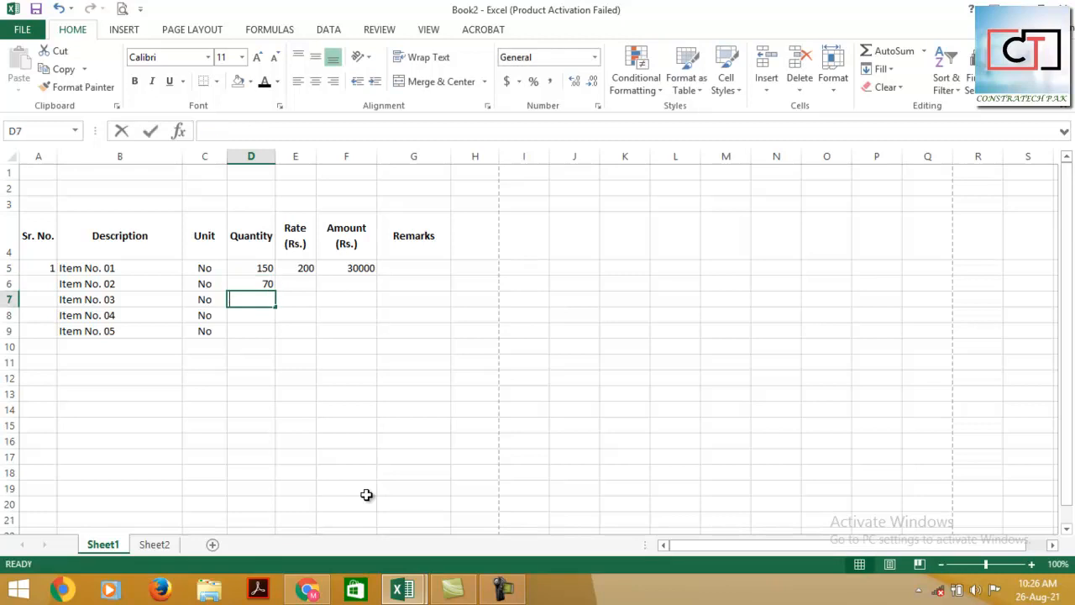
key(Return)
text(40)
key(Return)
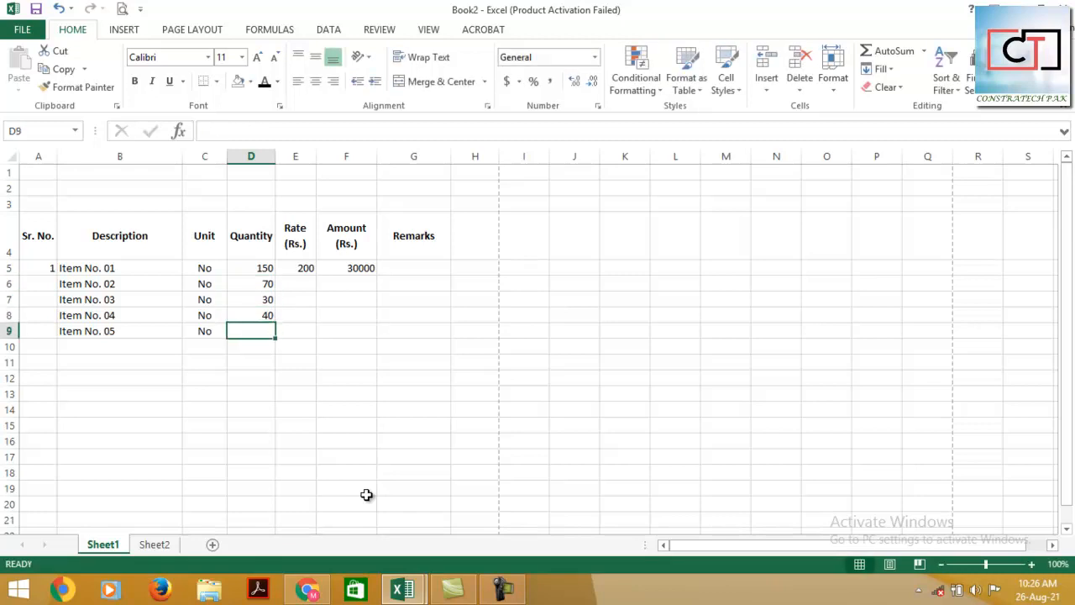
text(75)
key(Return)
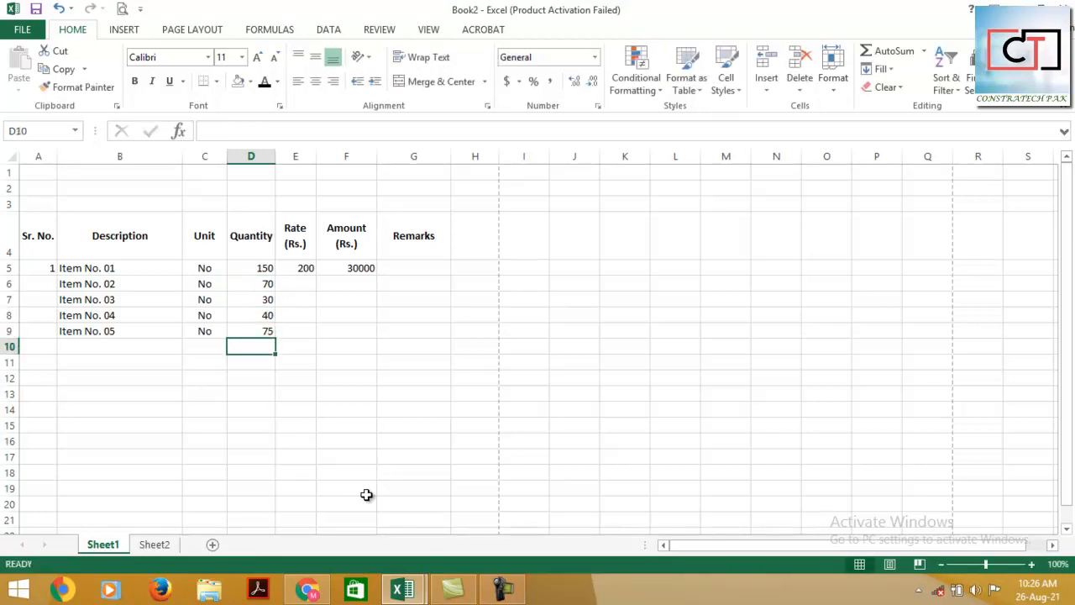
Step: Enter the rates 40, 25, 100 and 75 for Item No. 02 through Item No. 05 in E6:E9
click(281, 283)
text(40)
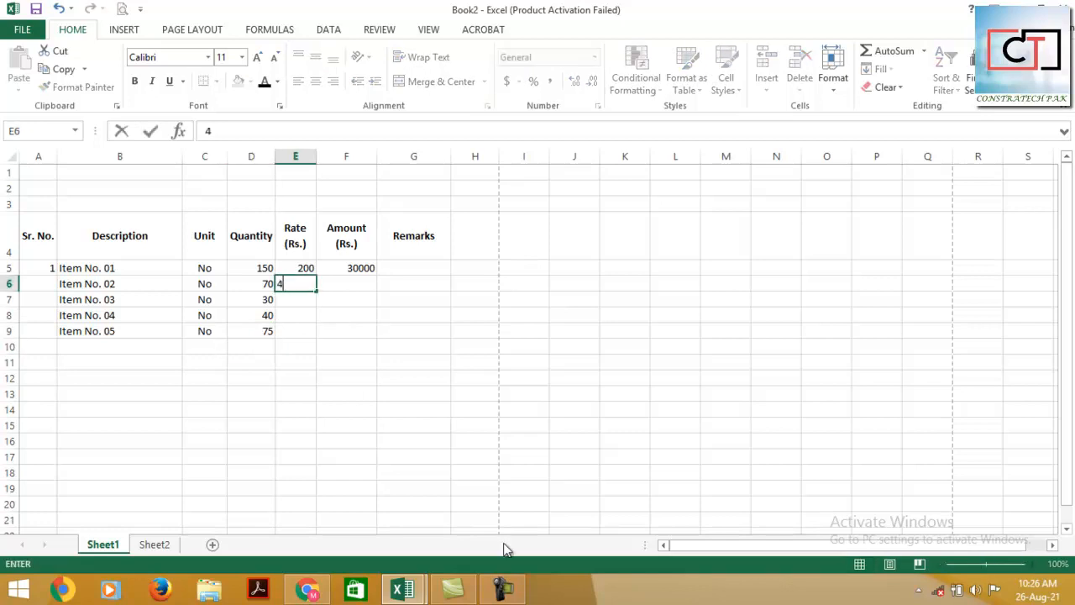
key(Return)
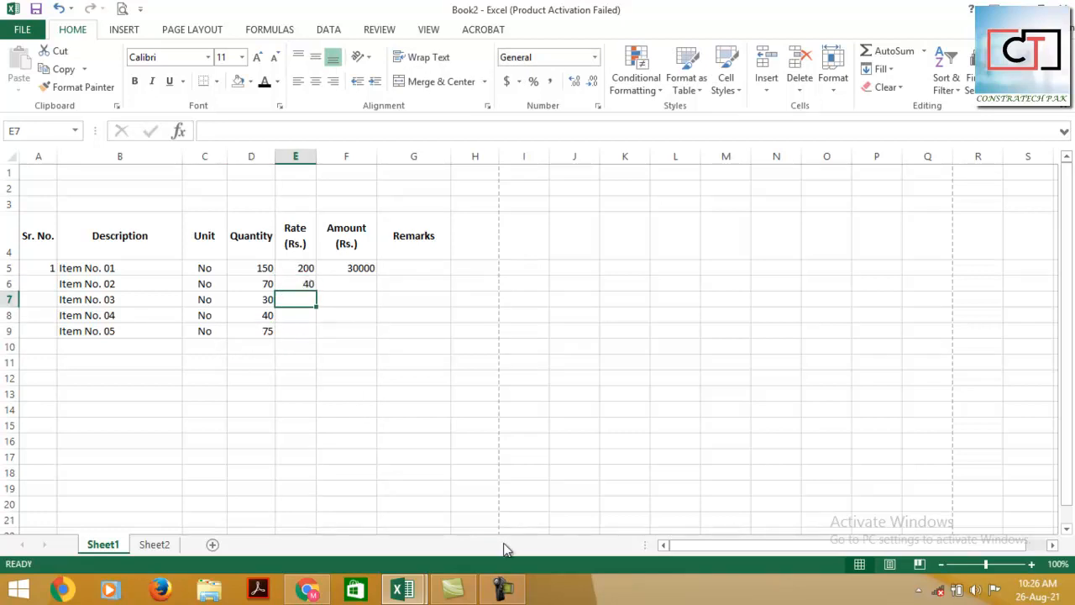
text(25)
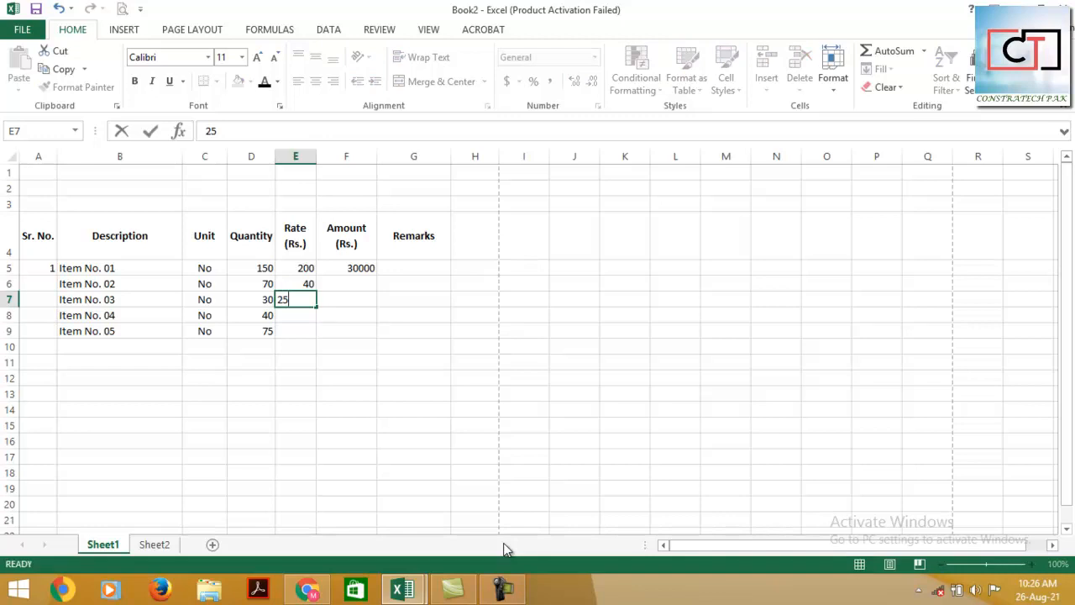
key(Return)
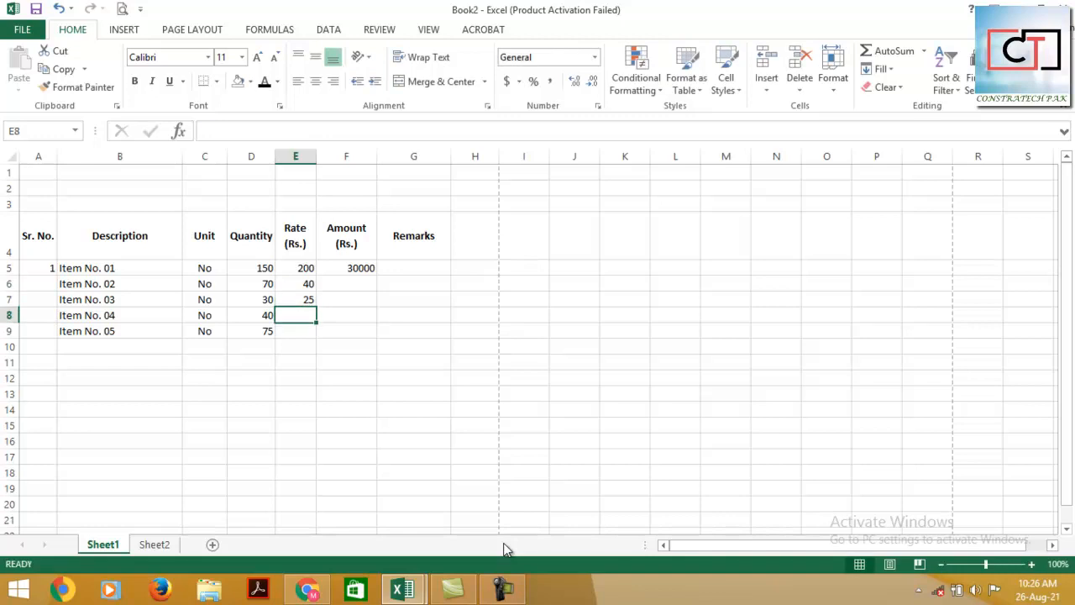
text(100)
key(Return)
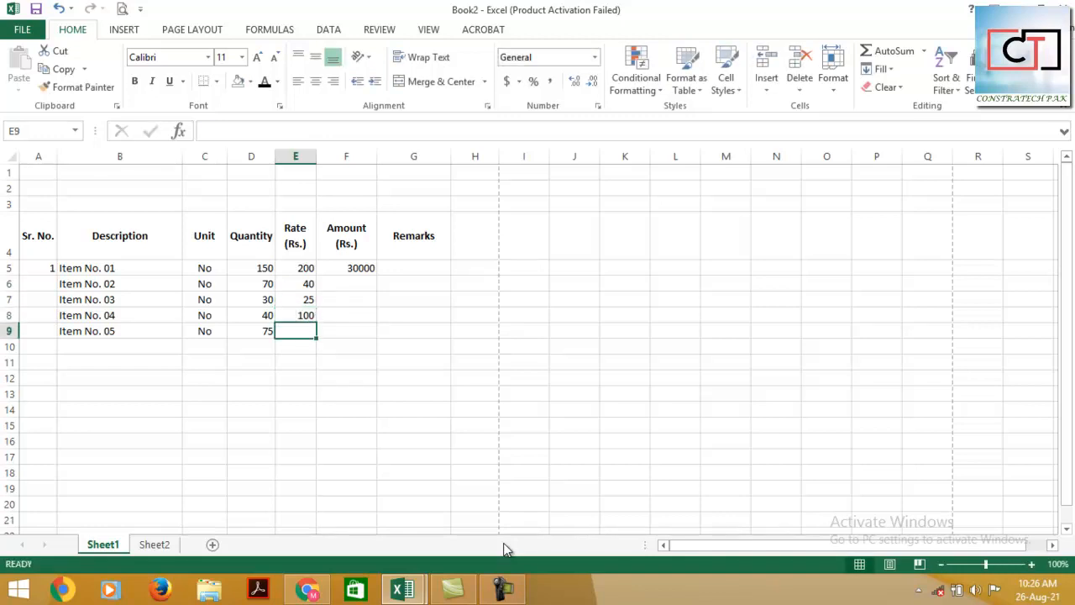
text(75)
key(Return)
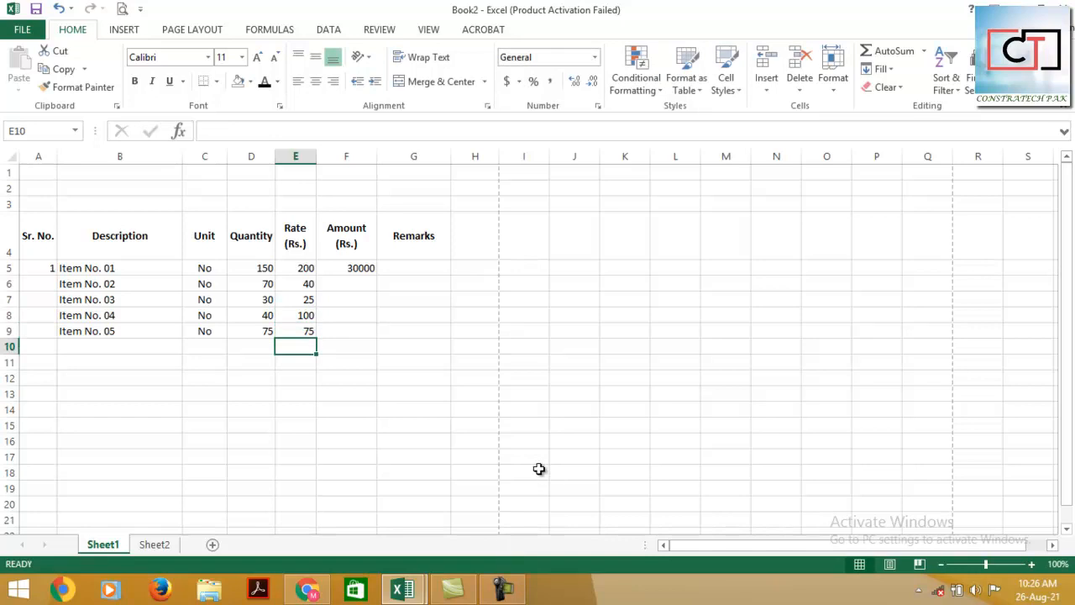
Step: Fill the amount formula from F5 down through F9 with Fill Down
click(347, 284)
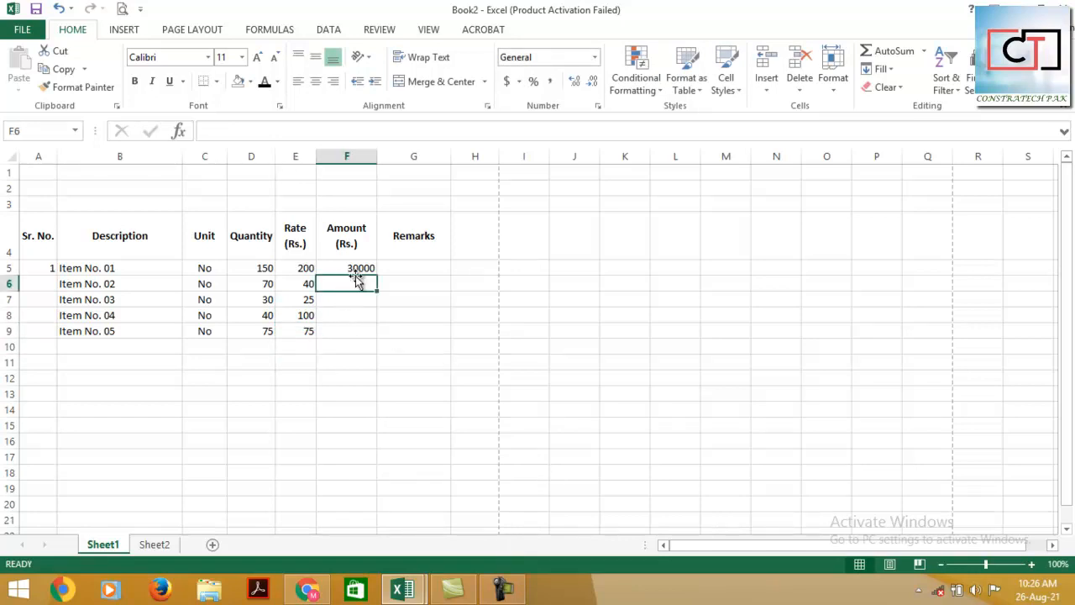
drag(359, 286, 365, 329)
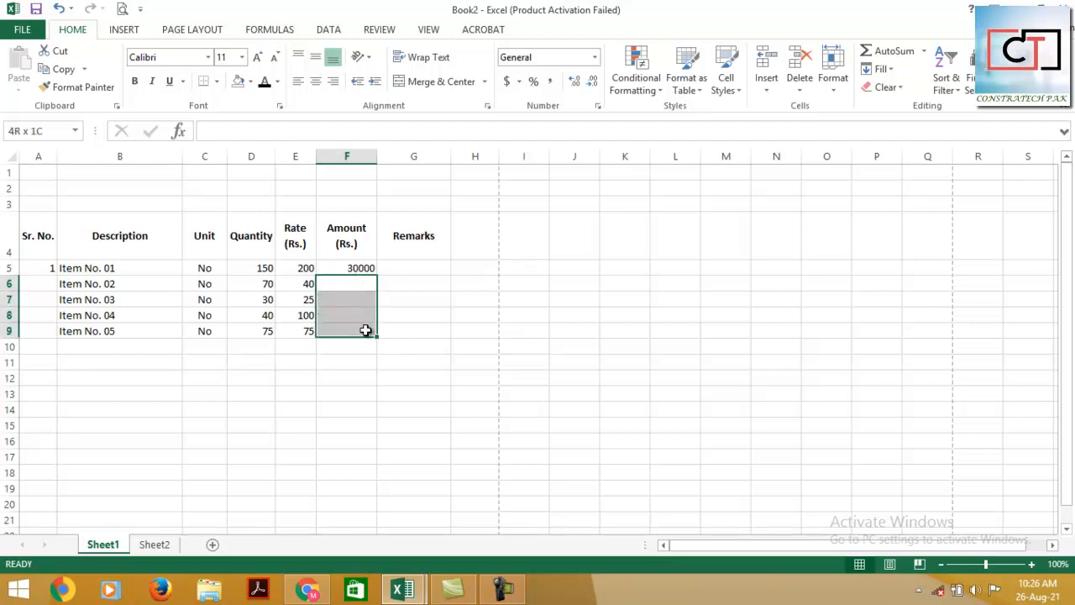
drag(360, 266, 365, 330)
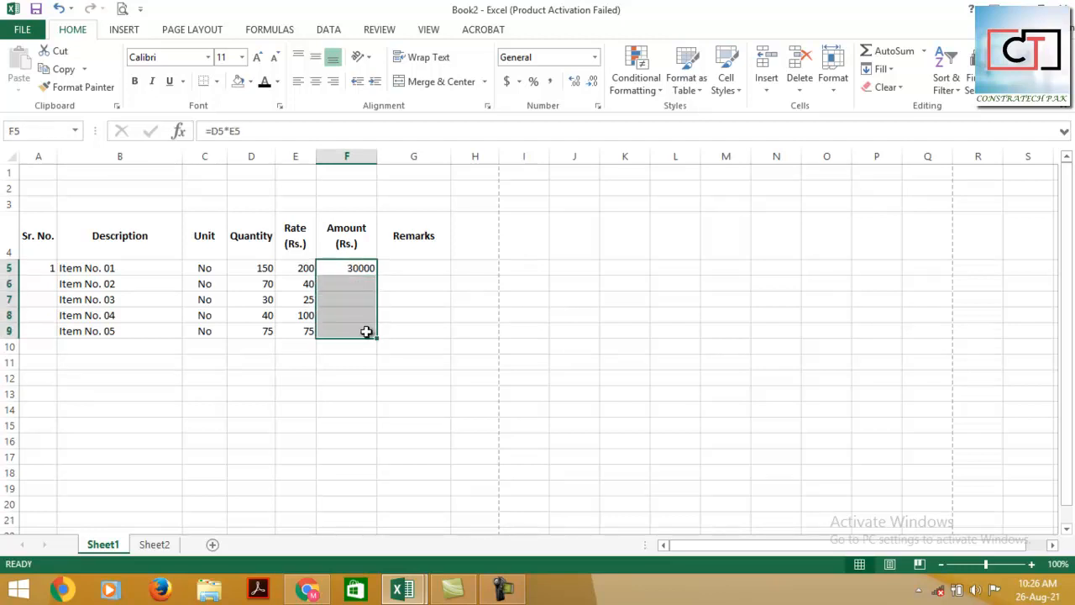
key(ctrl+d)
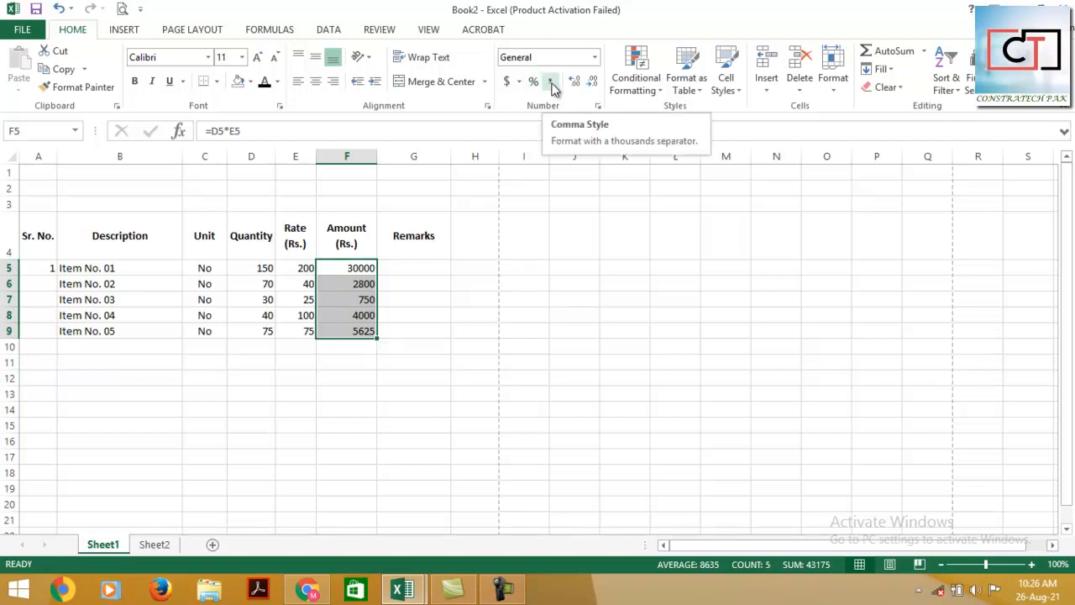
Step: Format the amounts in F5:F9 with Comma Style and no decimal places
click(551, 84)
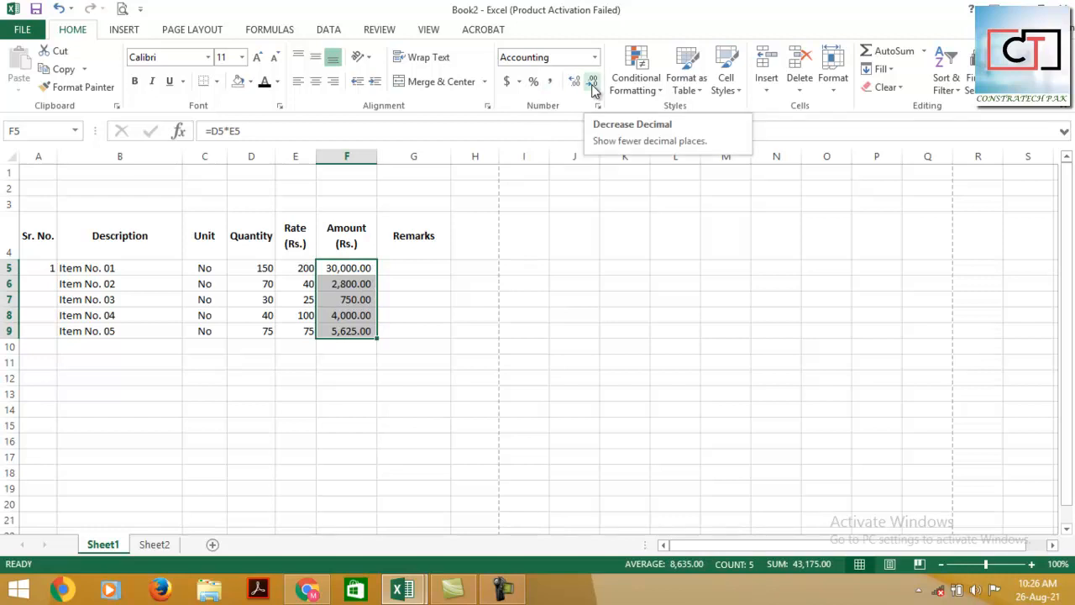
double_click(592, 84)
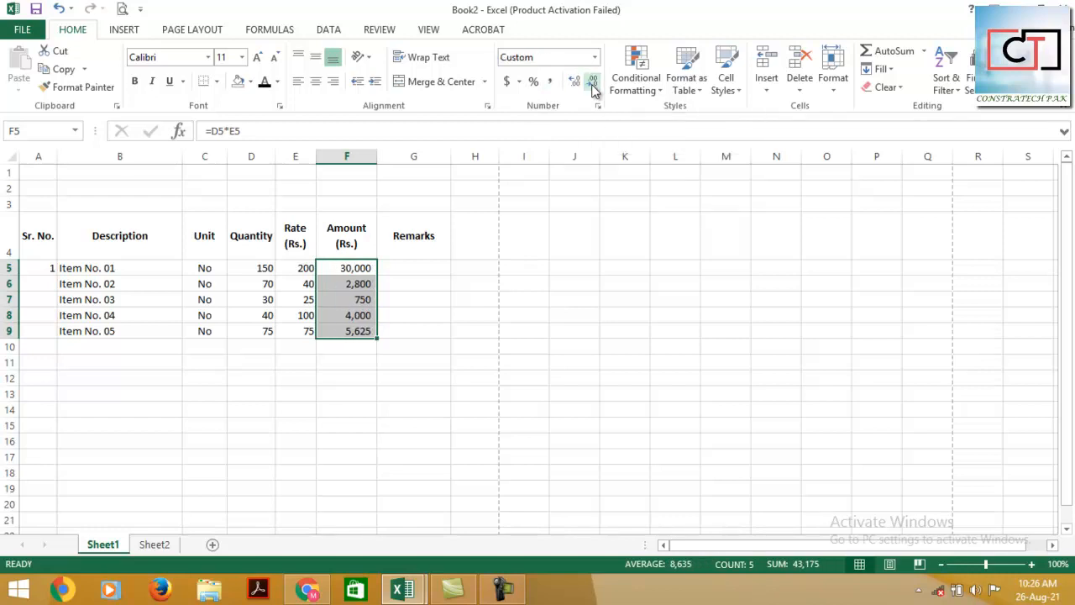
Step: Enter the sample value 157.75 in F11 and reduce its display to no decimal places
click(344, 359)
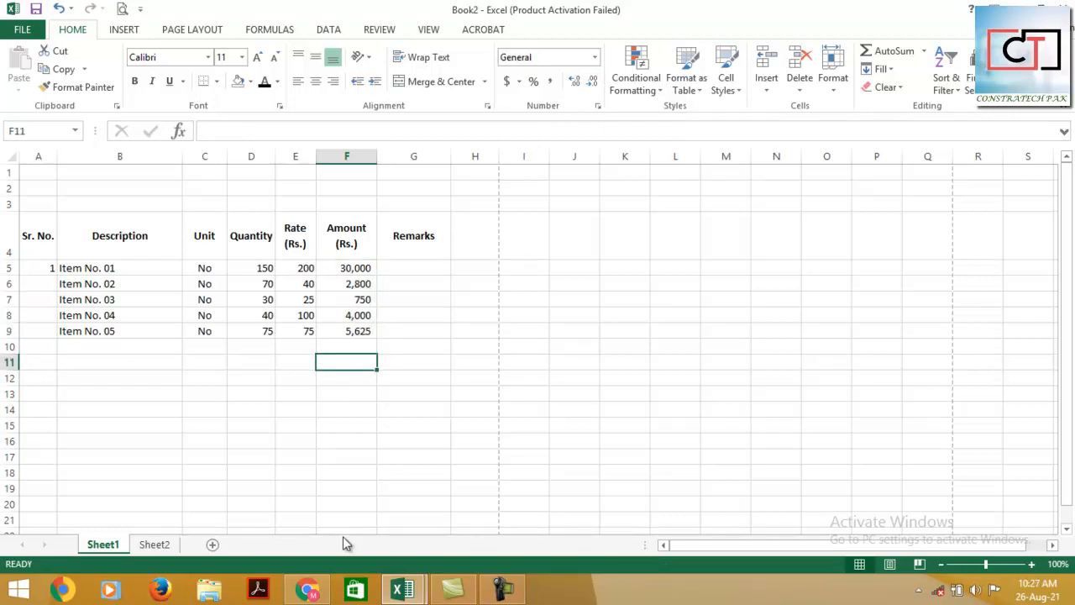
text(157.)
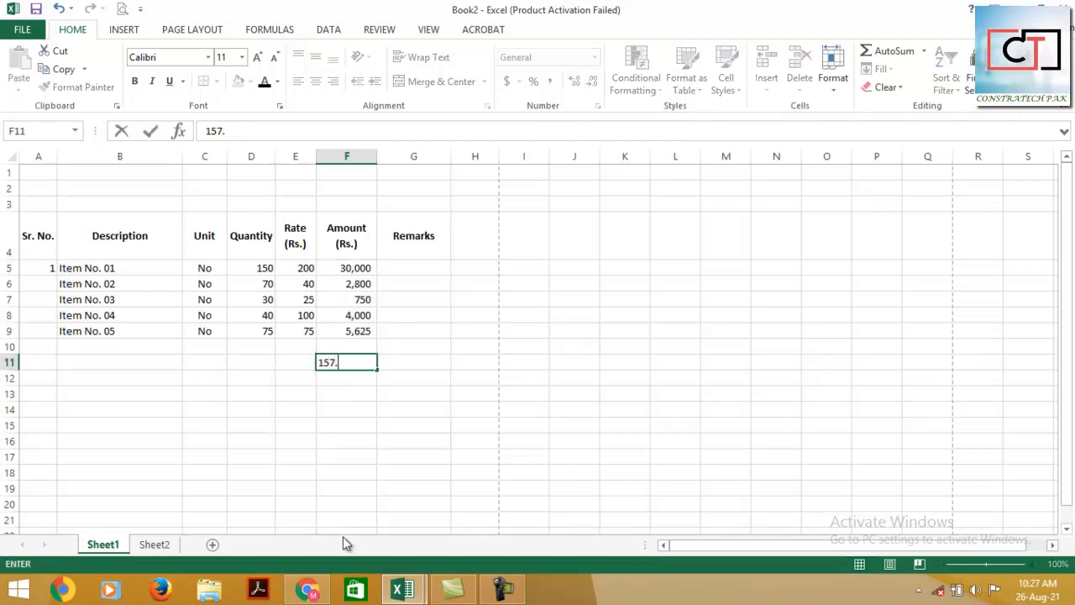
text(75)
key(Return)
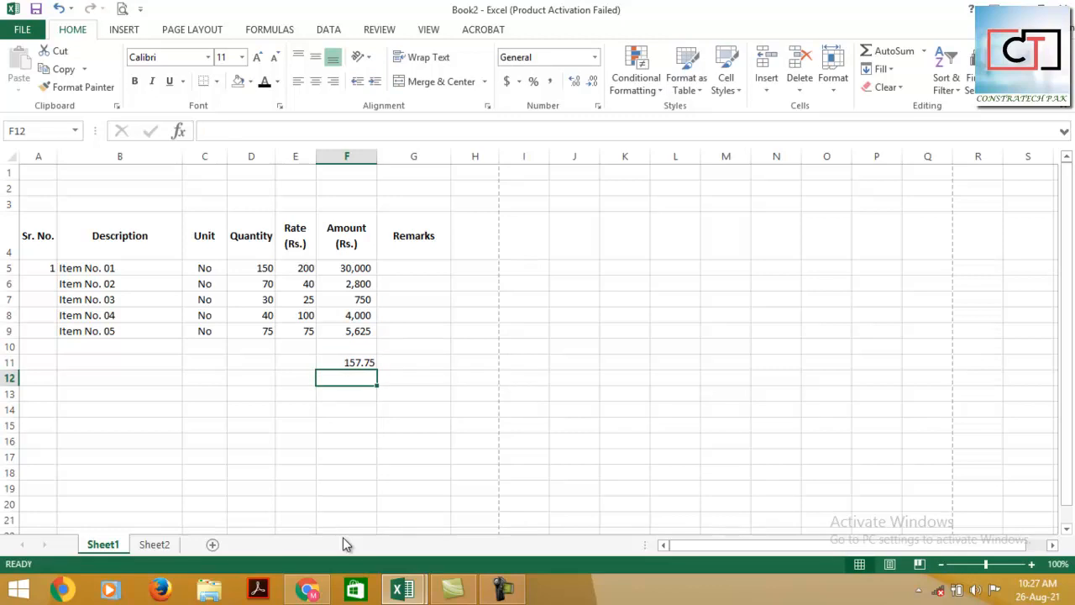
click(351, 362)
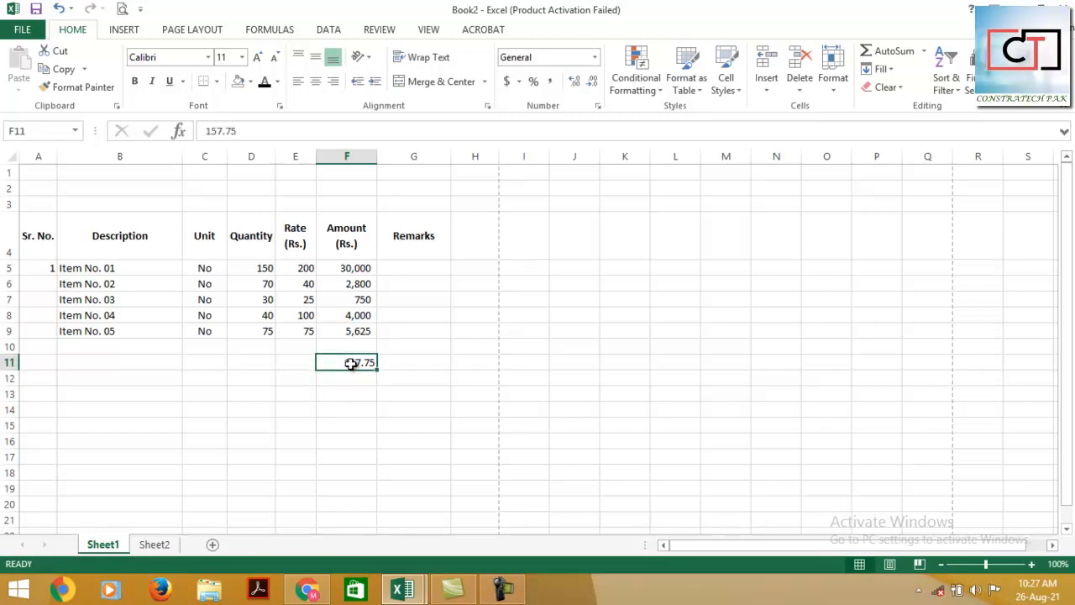
click(593, 83)
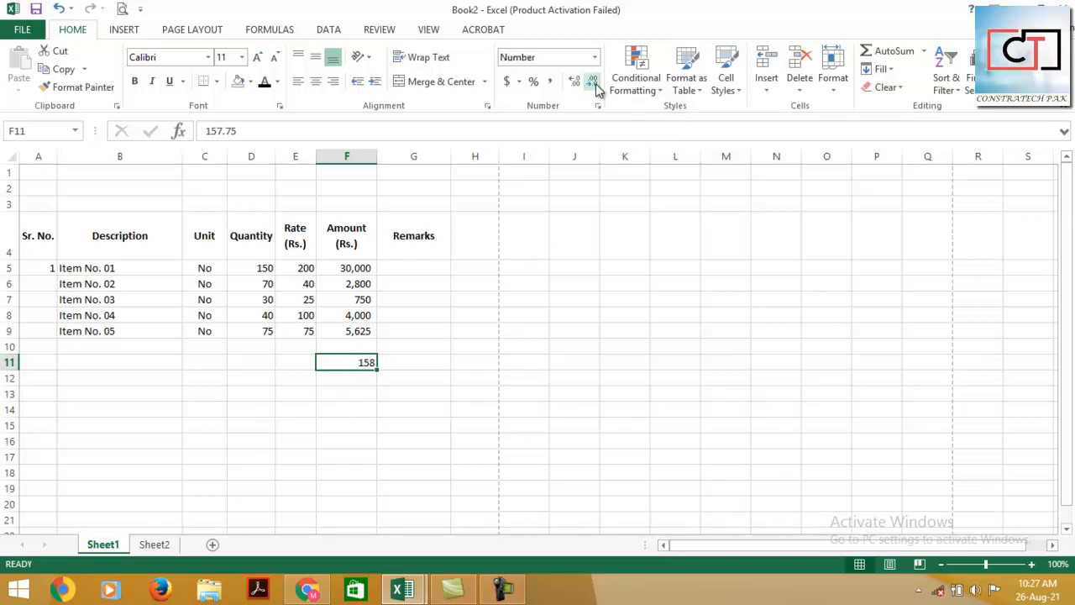
Step: Increase the sample value in F11 to three decimal places, and delete it
click(577, 84)
click(577, 84)
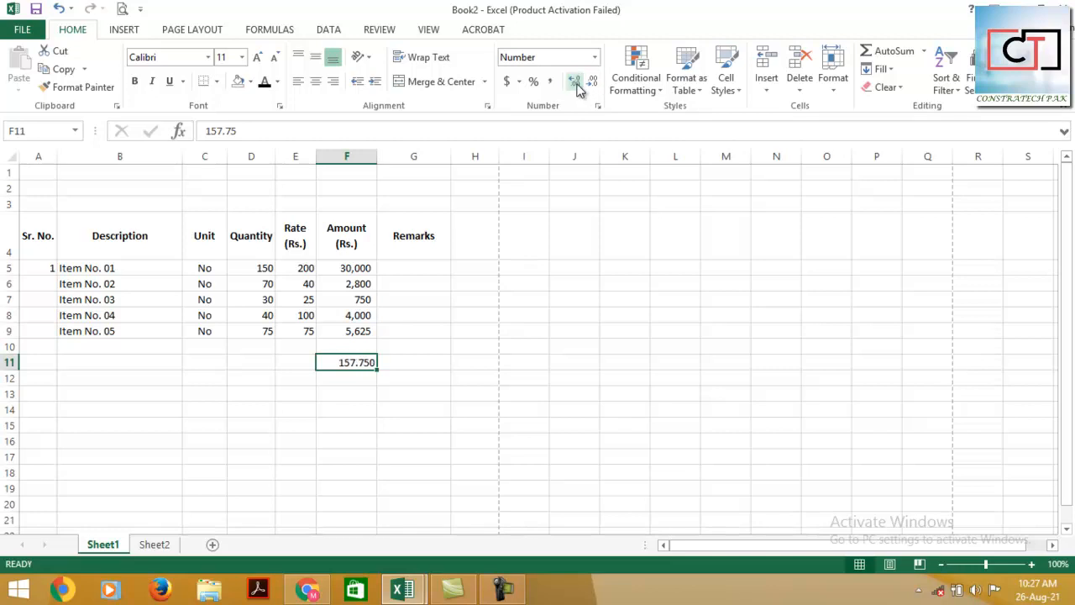
key(Delete)
Step: Enter the label Total Amount in cell B10 below the last item description
click(139, 347)
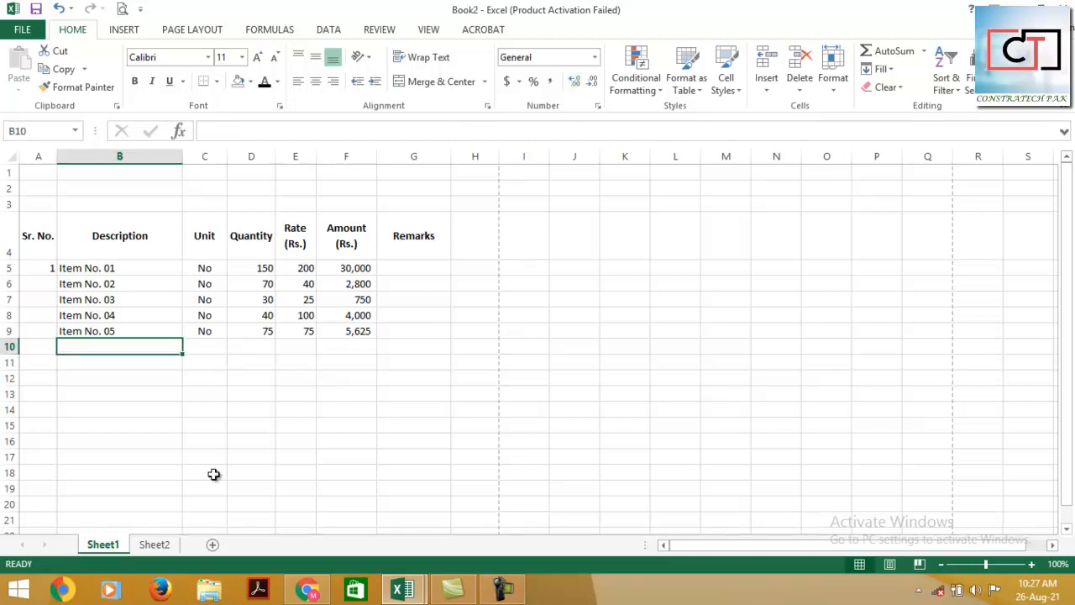
text(Total AMount)
key(BackSpace)
key(BackSpace)
key(BackSpace)
key(BackSpace)
key(BackSpace)
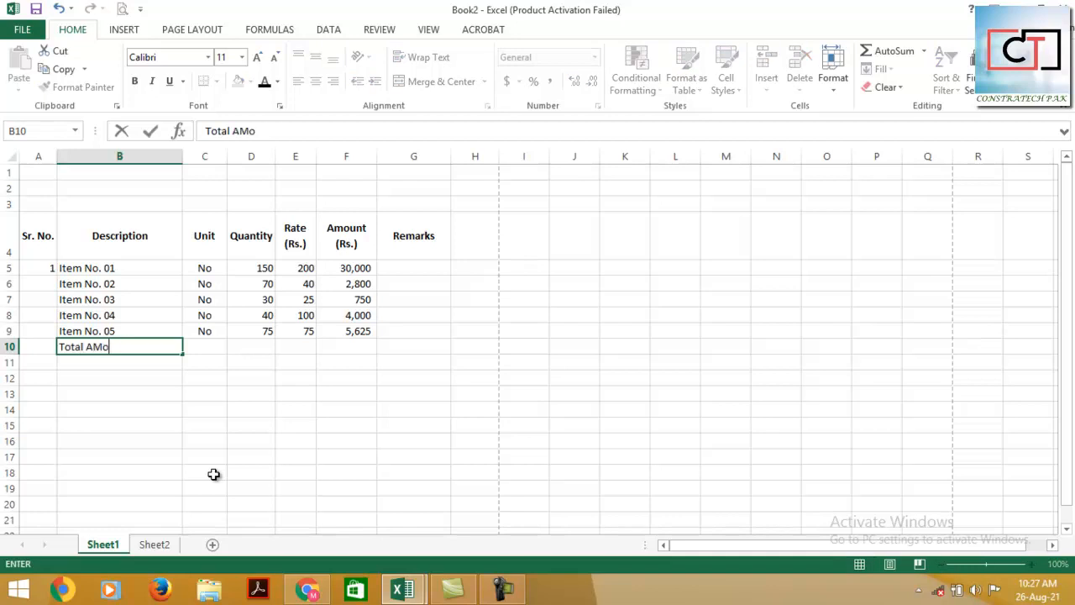
text(mount)
key(Return)
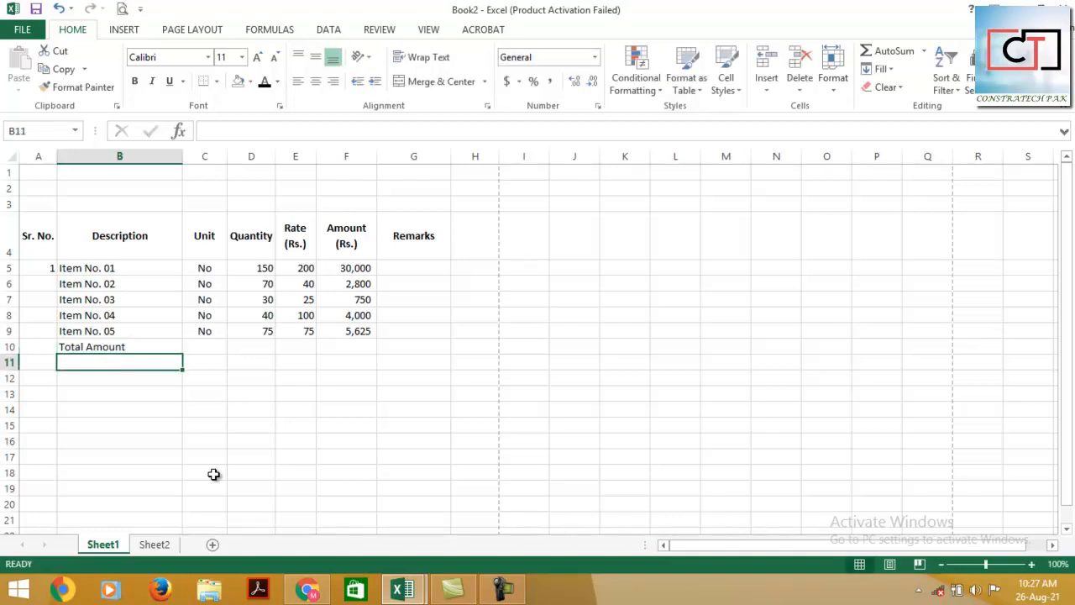
Step: Total the item amounts in F10 by adding the cells individually with the formula =F5+F6+F7+F8+F9
click(350, 344)
drag(344, 269, 348, 332)
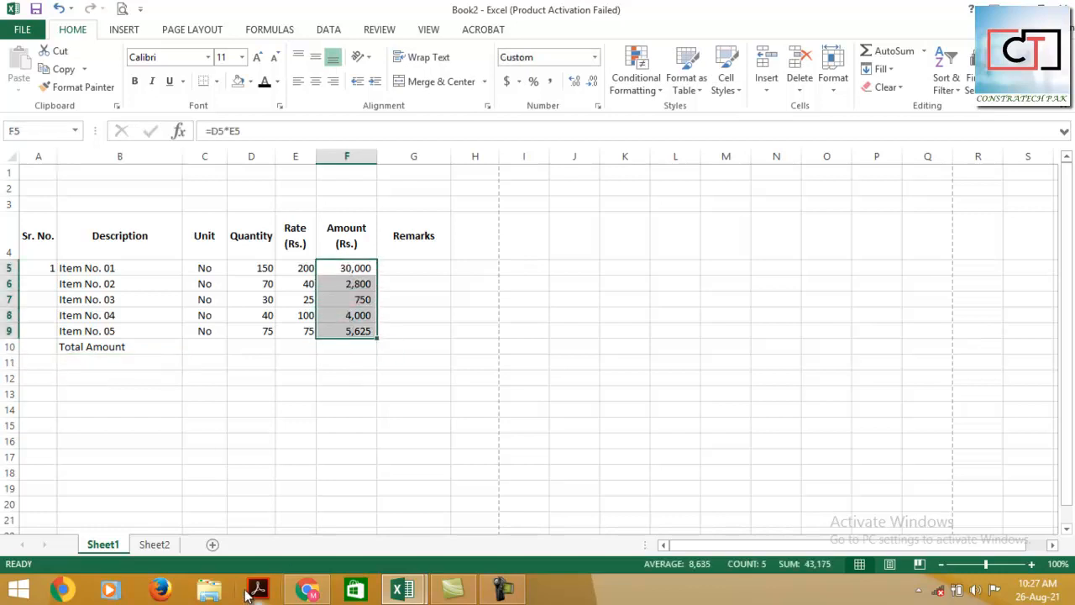
click(337, 346)
text(=)
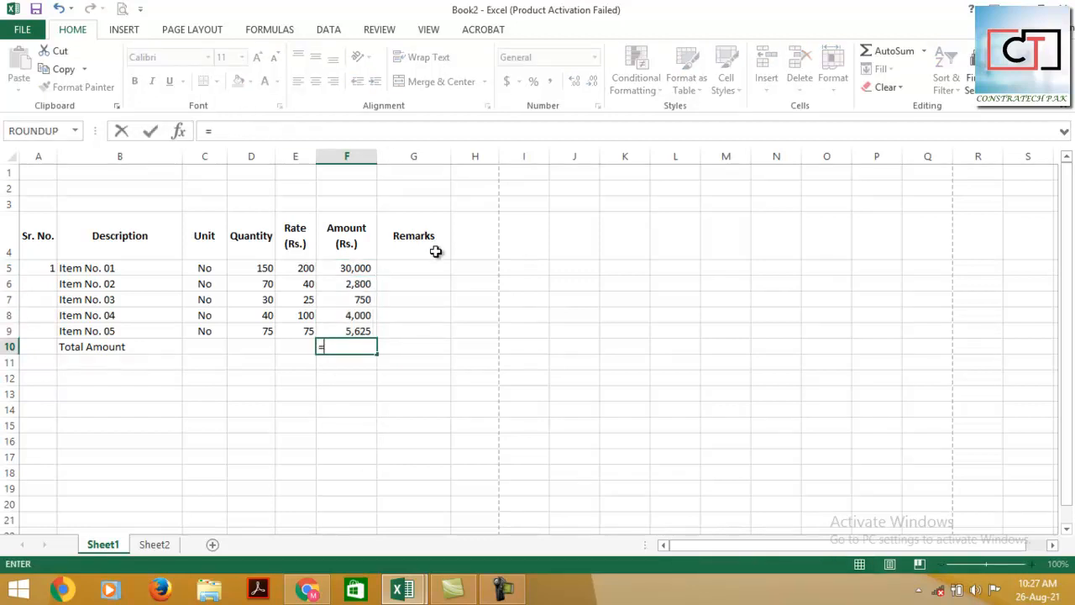
click(365, 267)
text(+)
click(355, 284)
text(+)
click(359, 301)
text(+)
click(352, 316)
text(+)
click(352, 330)
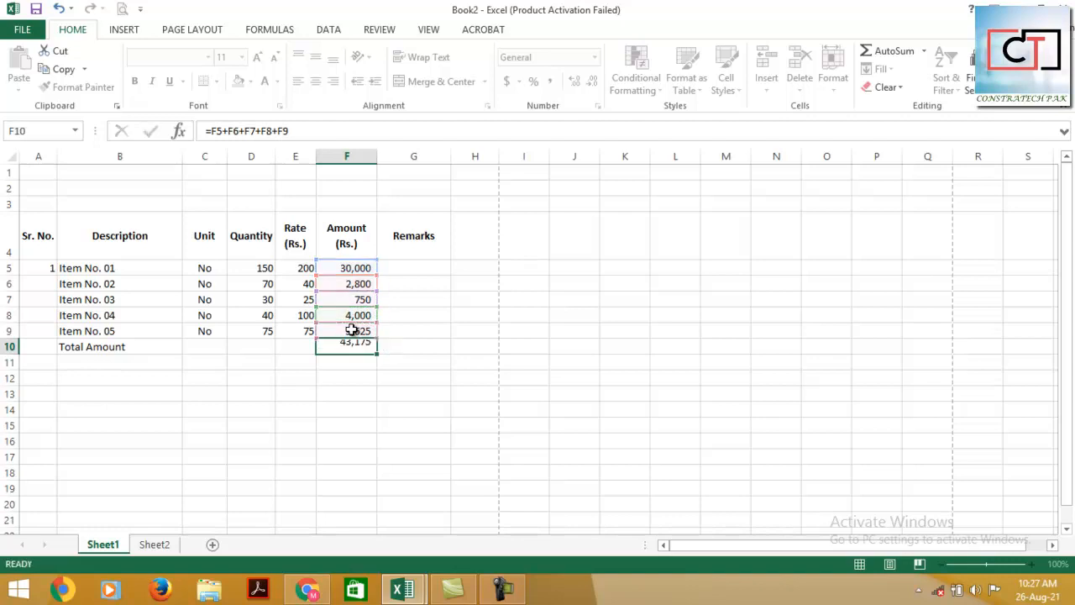
key(Return)
Step: Select the amounts in F5:F9 and compare their status bar sum with the total in F10
drag(358, 267, 371, 346)
click(361, 393)
drag(357, 268, 361, 322)
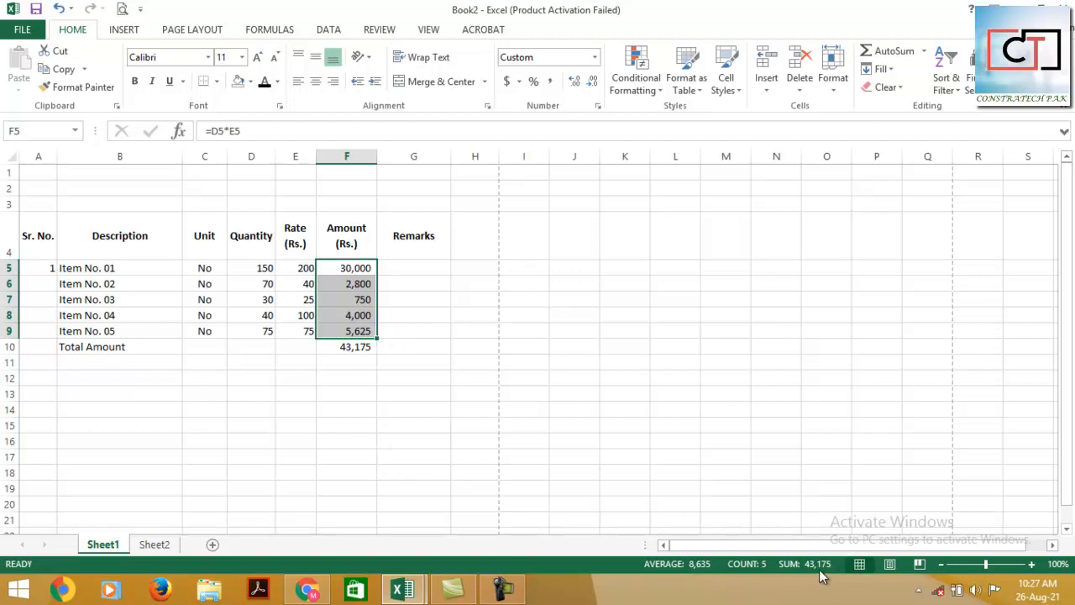
Step: Replace the formula in F10 with =SUM(F5:F9) to total the item amounts as a range
click(342, 348)
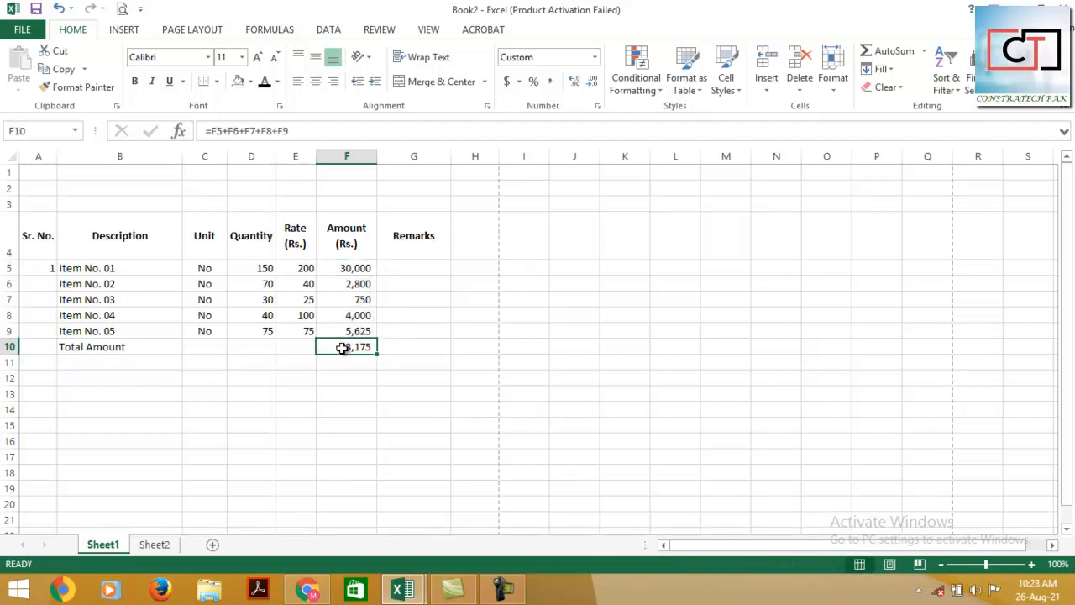
key(Delete)
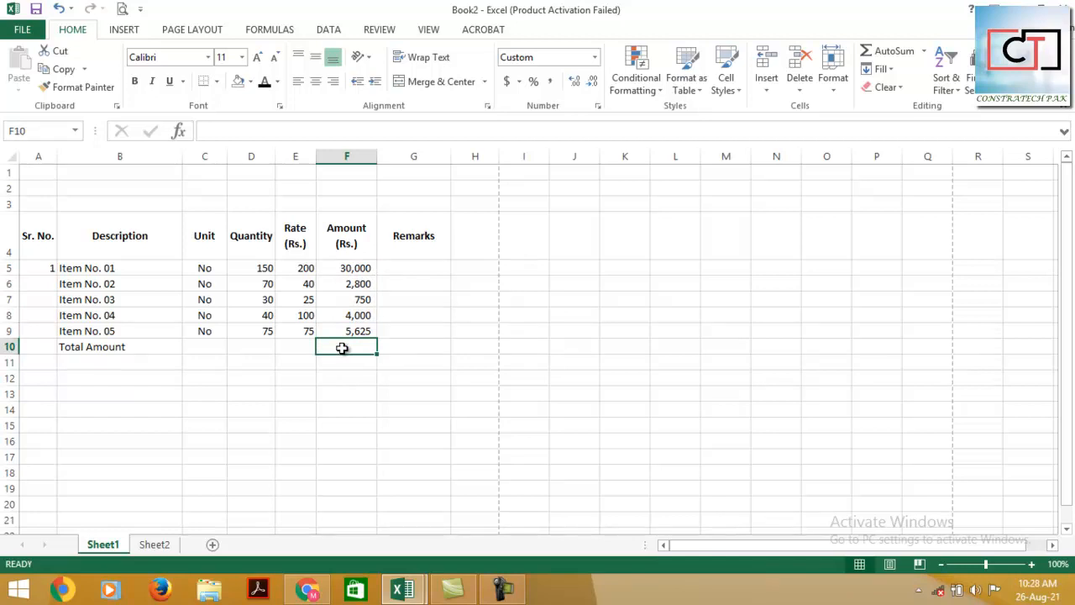
text(=sum)
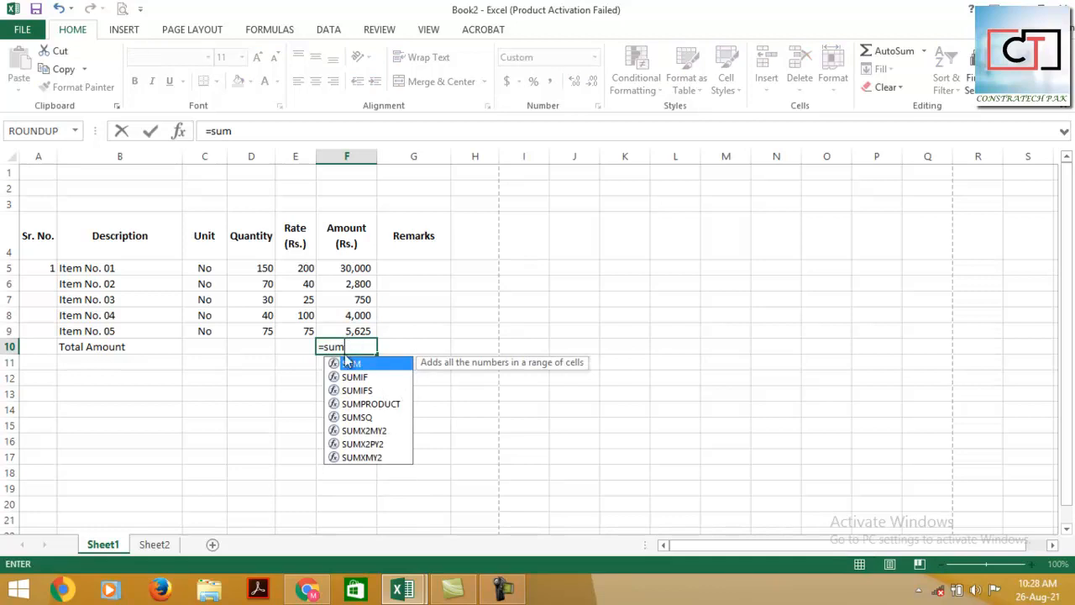
double_click(351, 366)
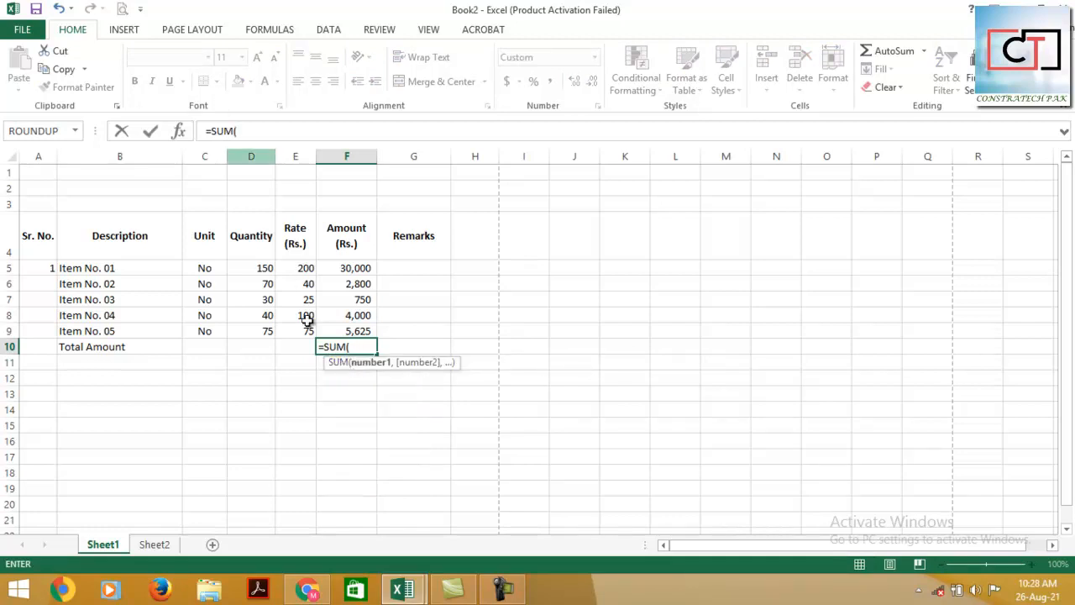
click(361, 269)
drag(361, 269, 361, 334)
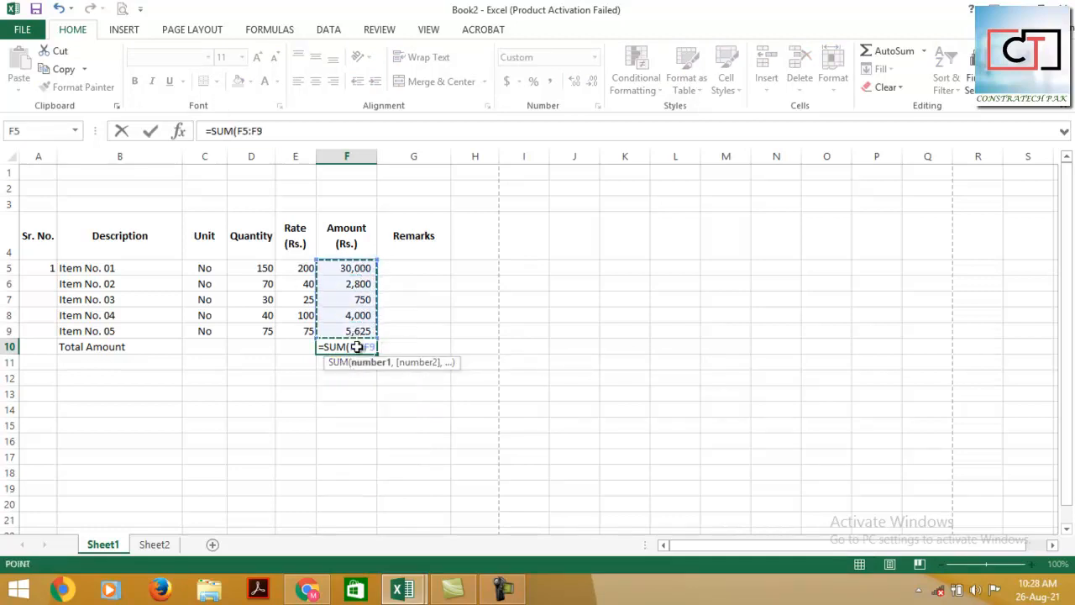
mouse_move(436, 590)
text())
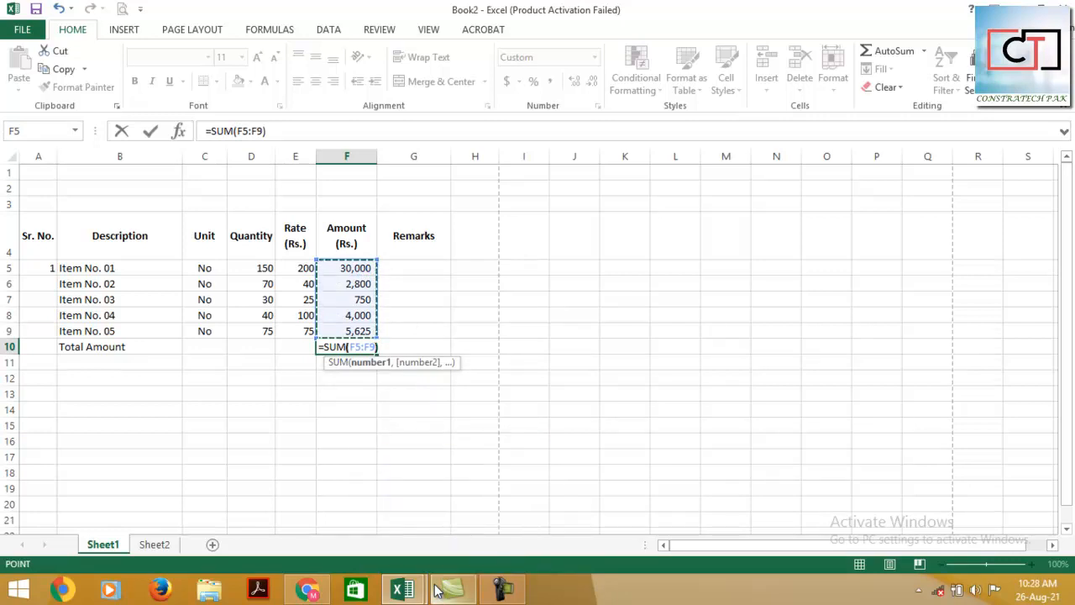
key(Return)
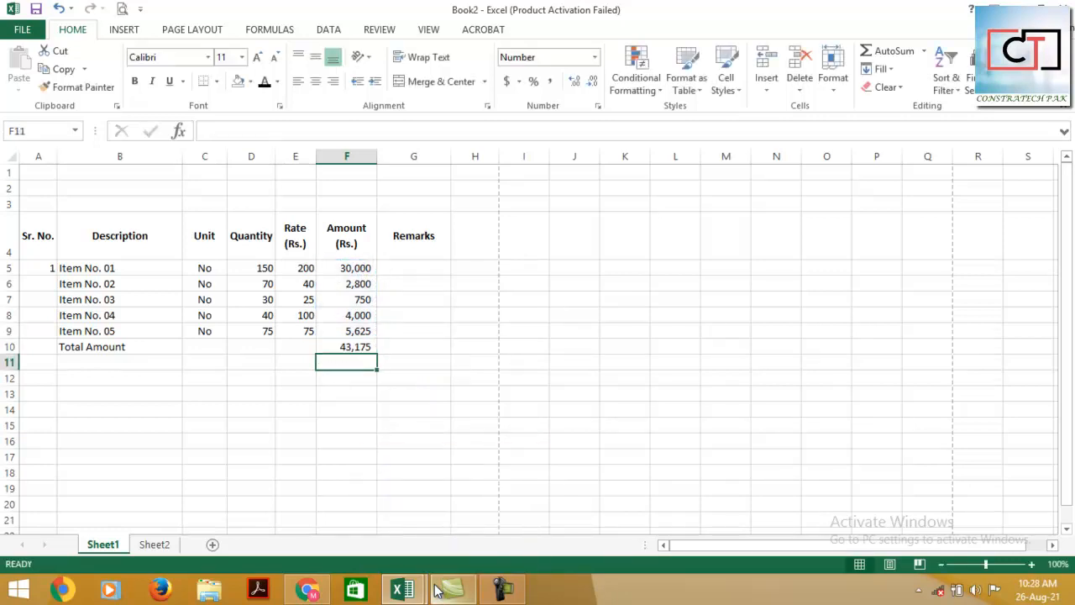
Step: Sum only the amounts of items 01, 03 and 05 in F10 with =SUM(F5,F7,F9), and inspect the formula's cell references
click(362, 348)
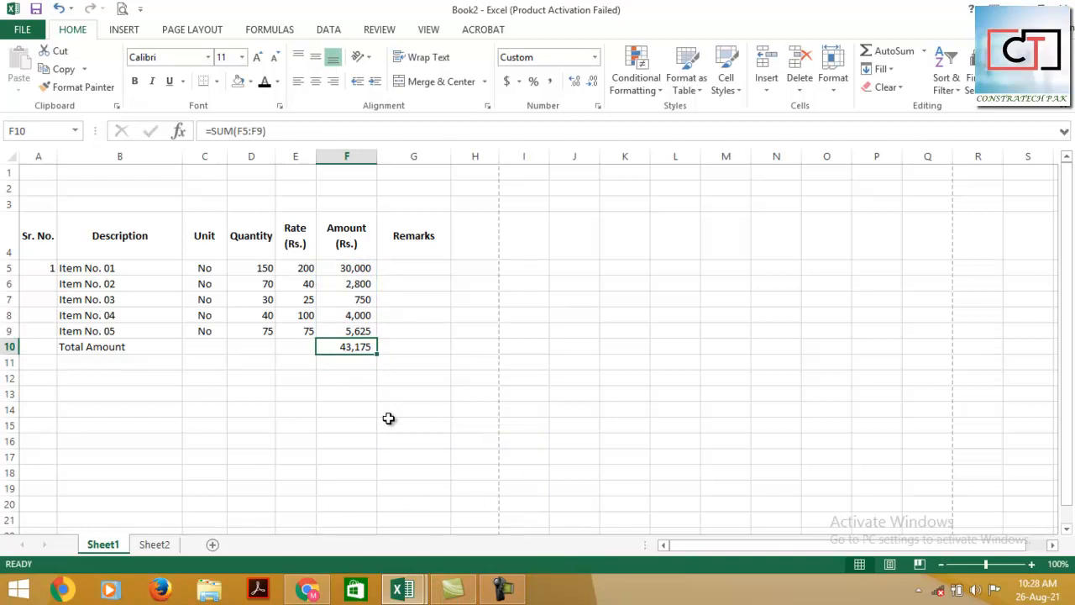
text(=sum()
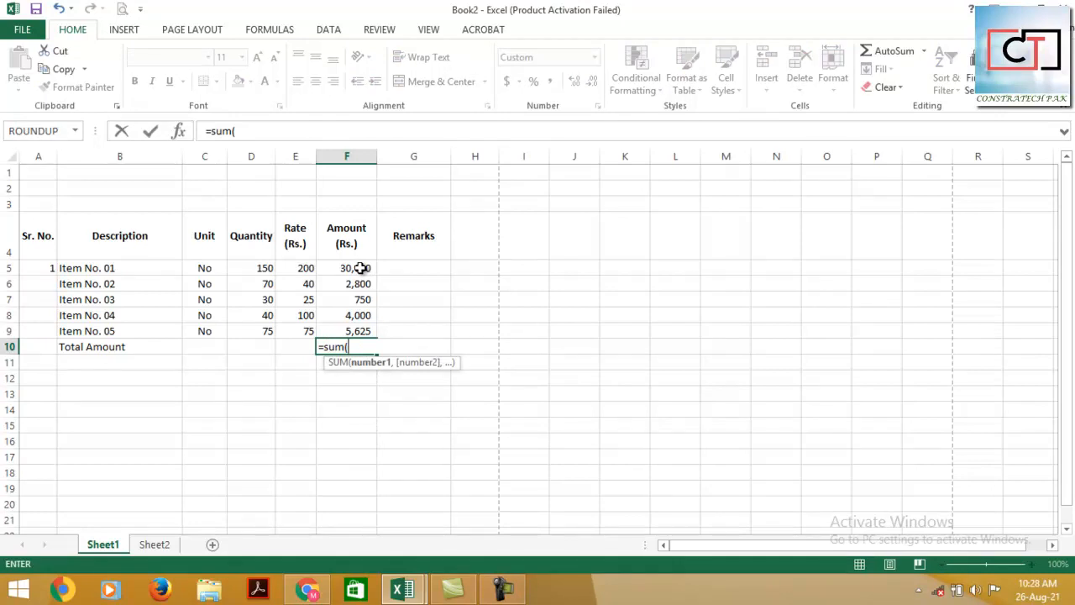
click(360, 268)
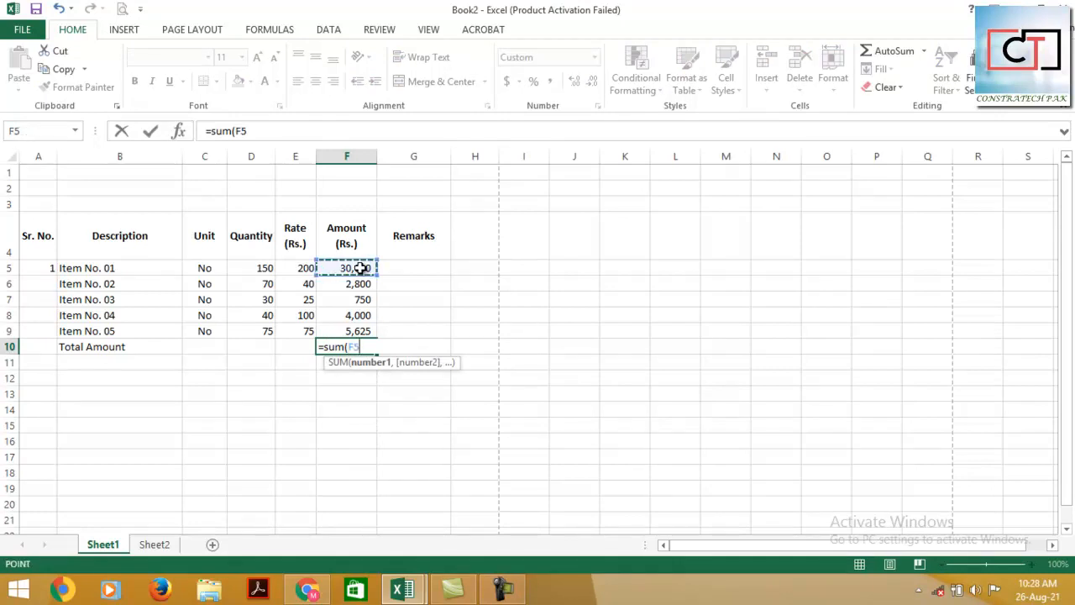
text(,)
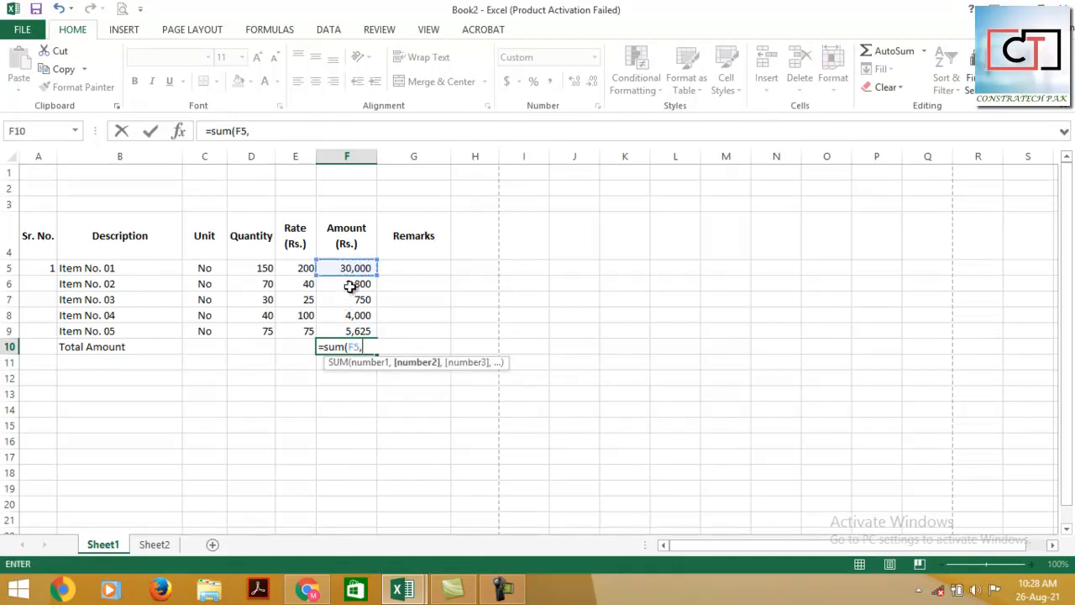
click(351, 300)
text(,)
click(339, 331)
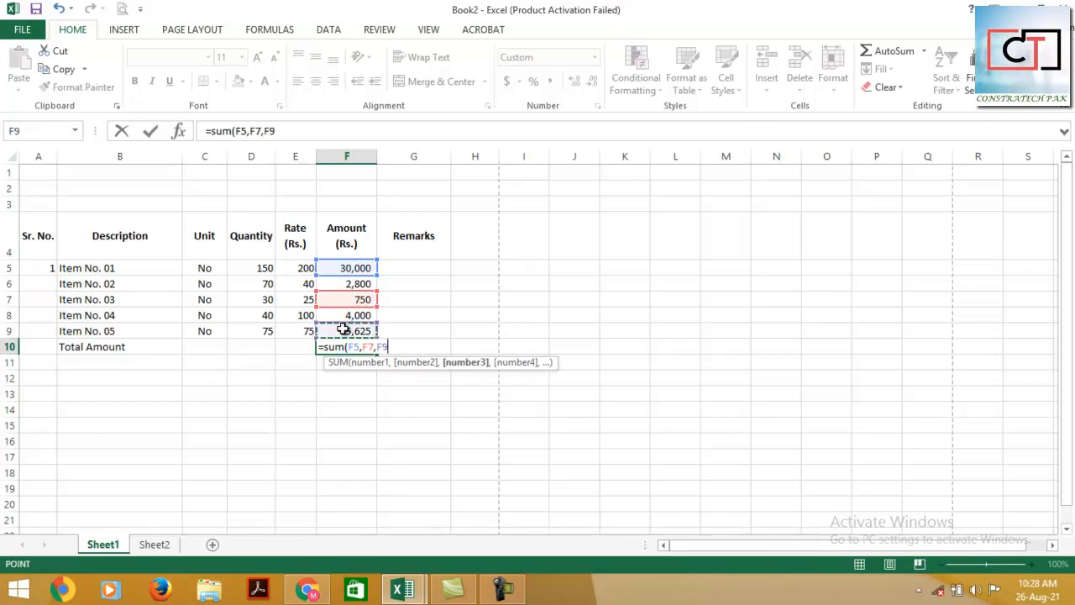
text())
key(Return)
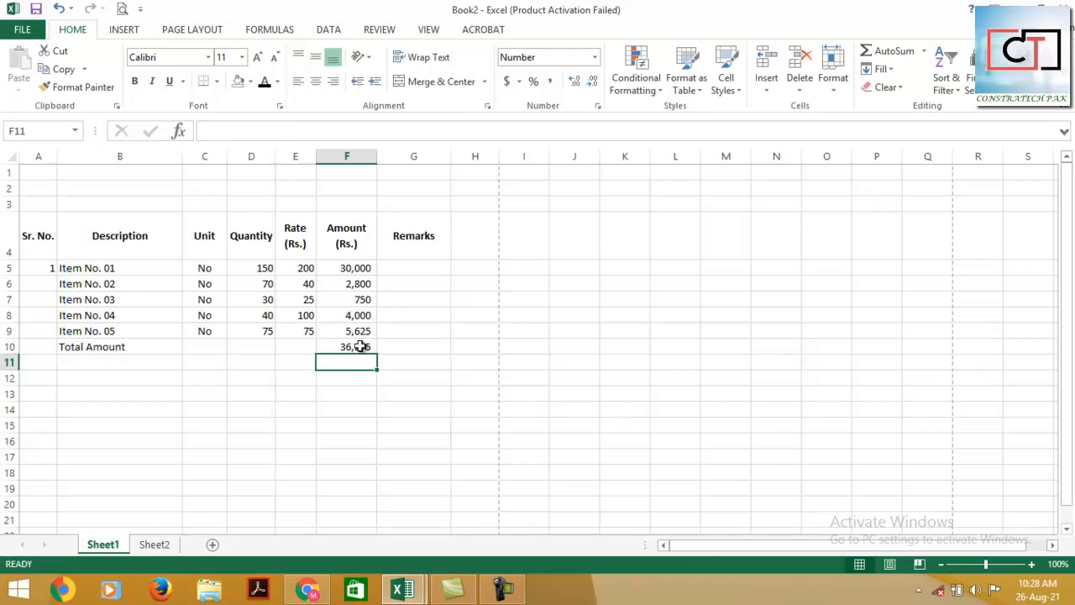
double_click(357, 346)
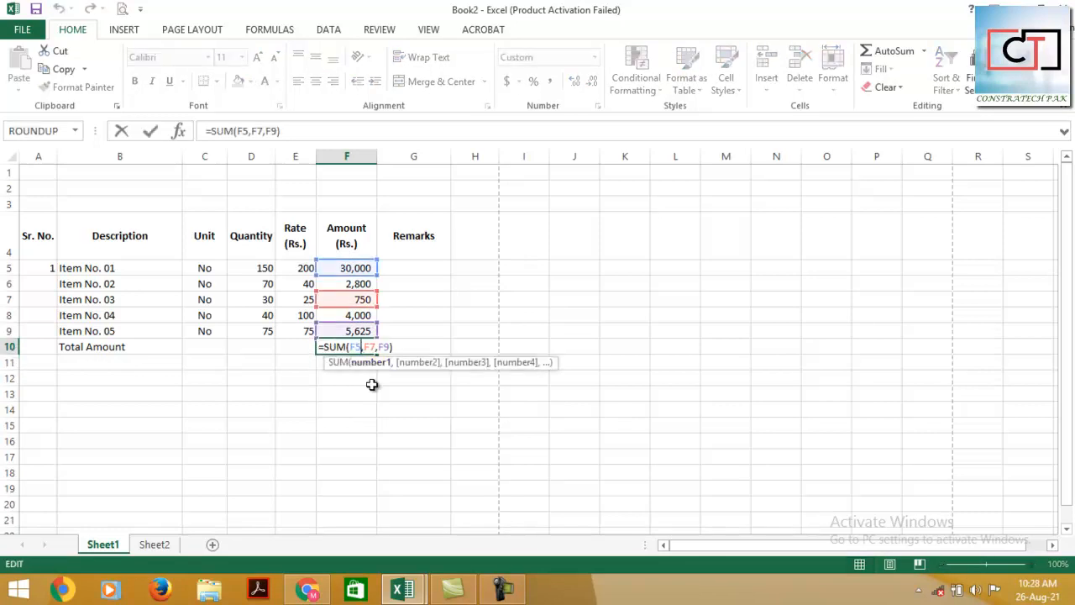
key(Escape)
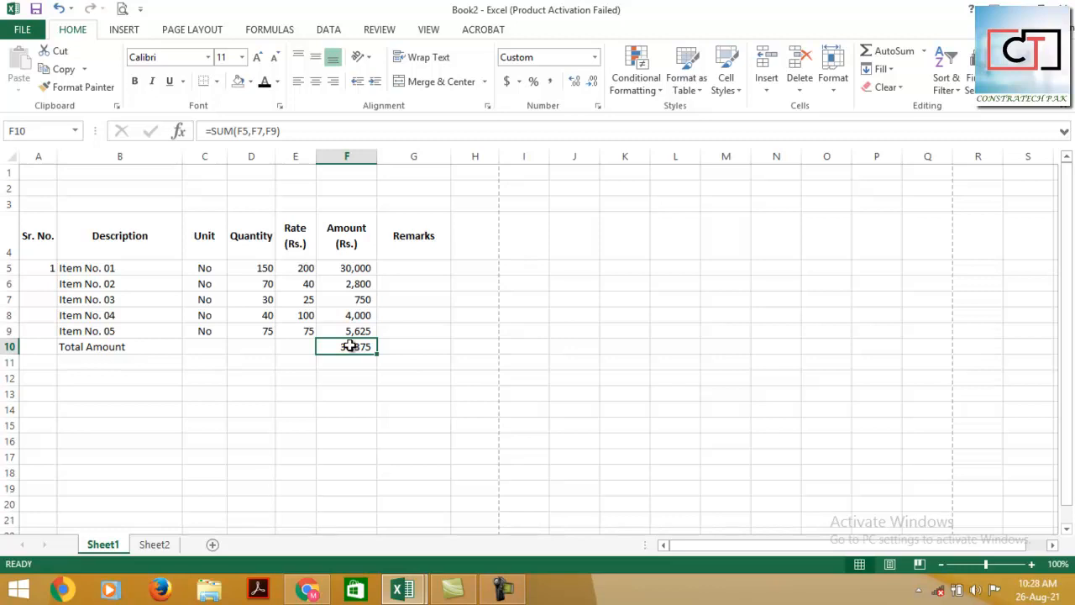
Step: Clear F10 and total the item amounts there with AutoSum over F5:F9
key(Delete)
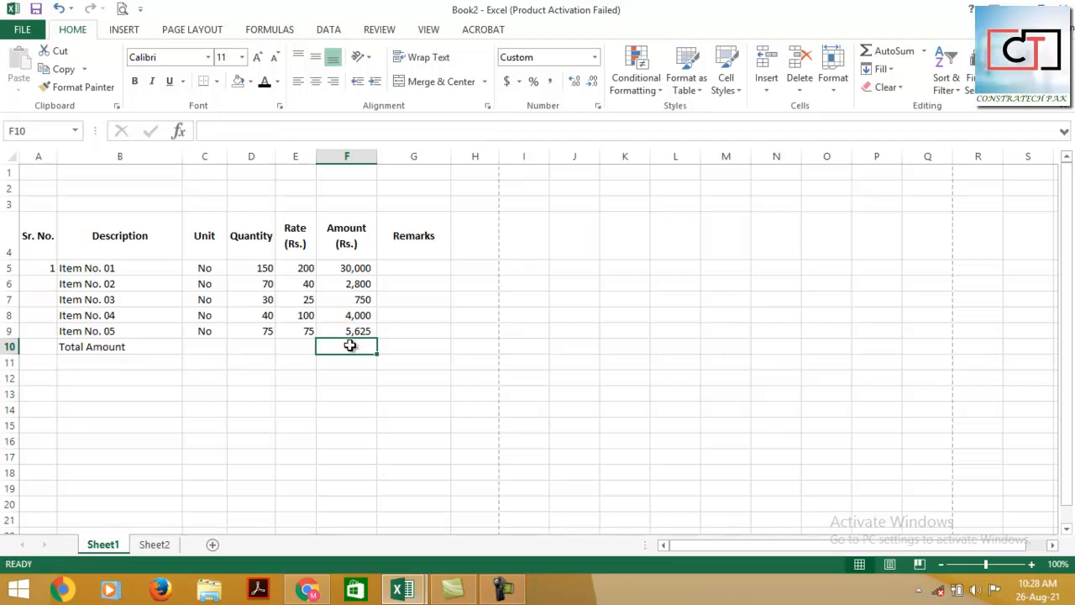
click(898, 51)
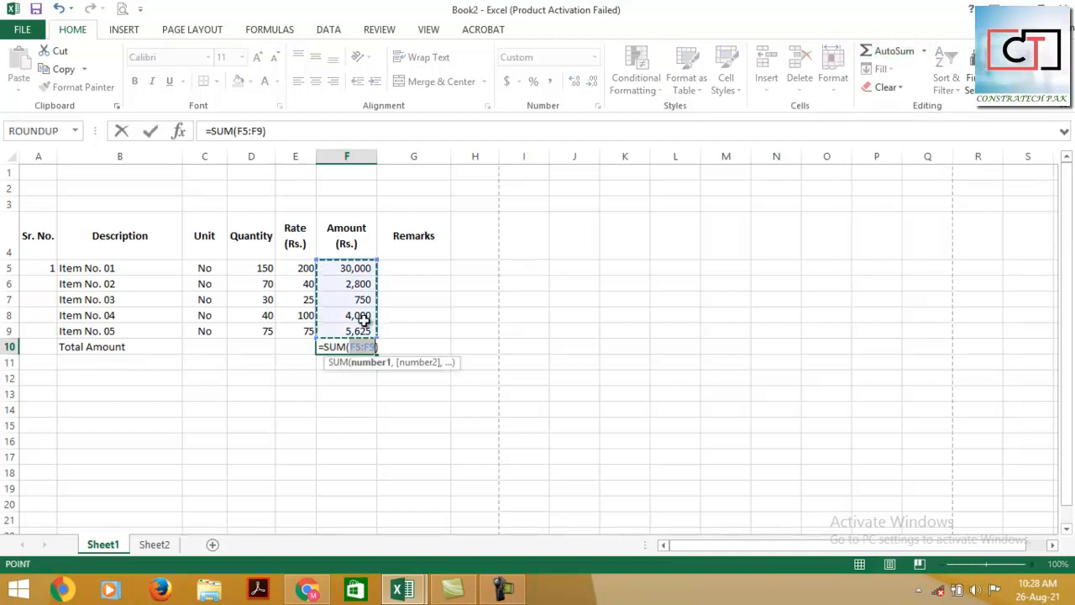
key(Return)
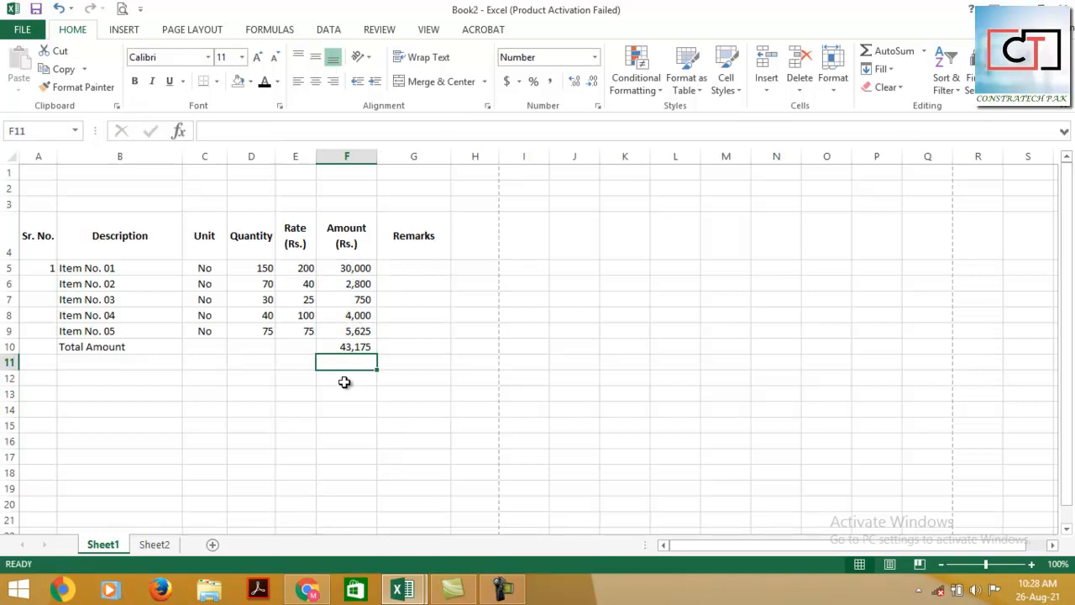
click(356, 343)
Step: Try AutoSum across row 6 in G6 with the range D6:F6, and delete the resulting formula
click(405, 285)
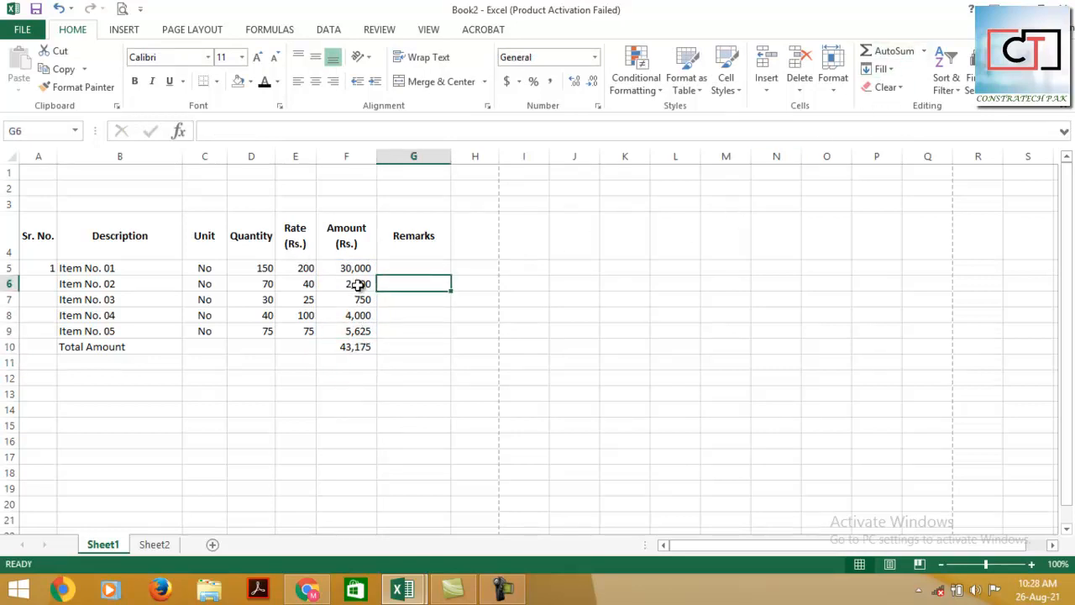
drag(360, 283, 257, 283)
click(415, 279)
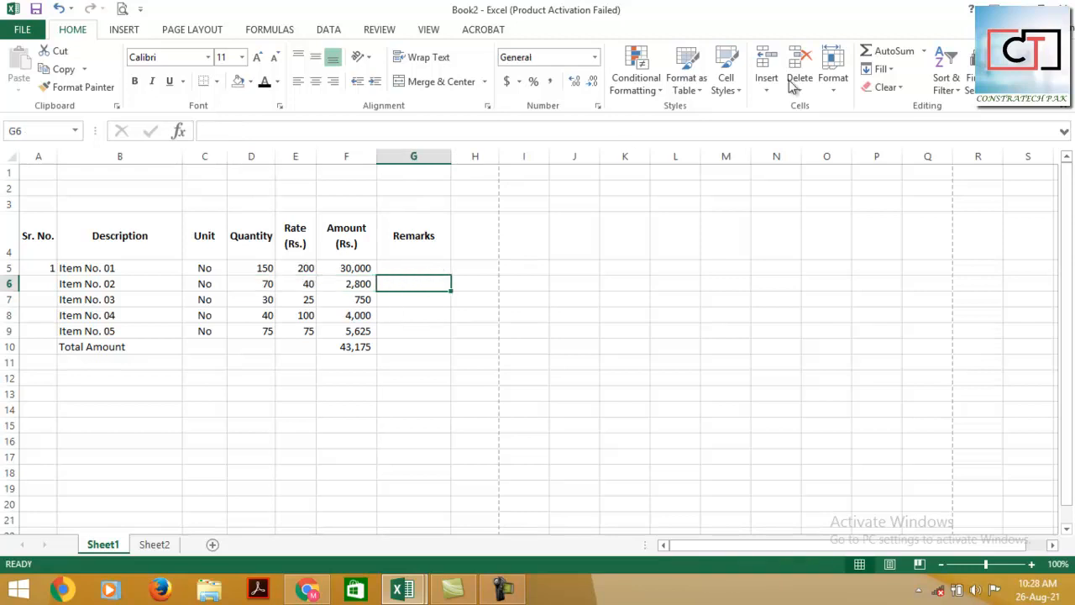
click(895, 52)
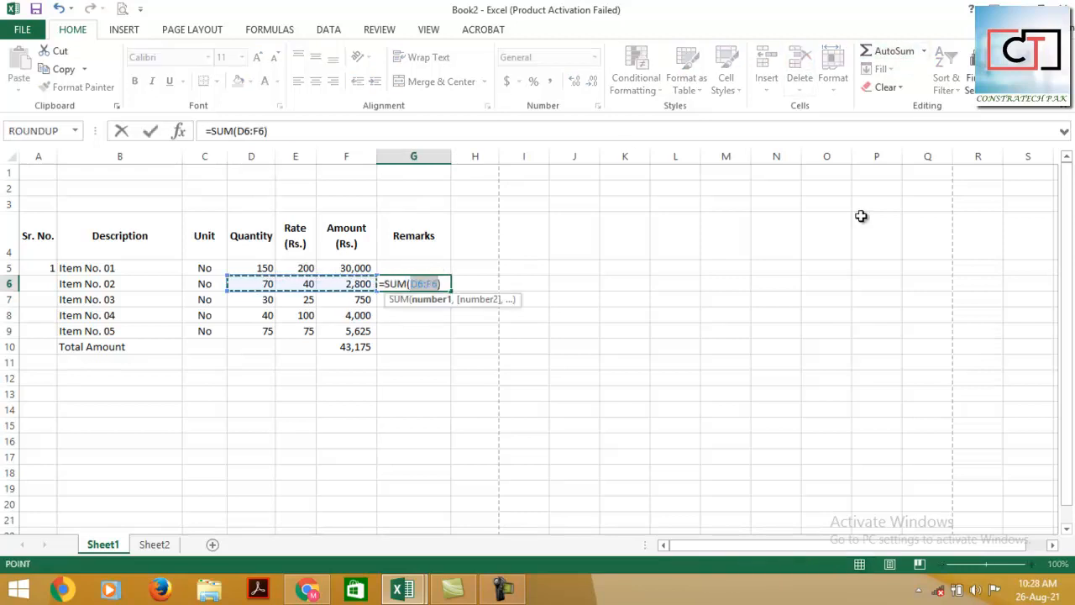
key(Return)
key(Up)
key(Delete)
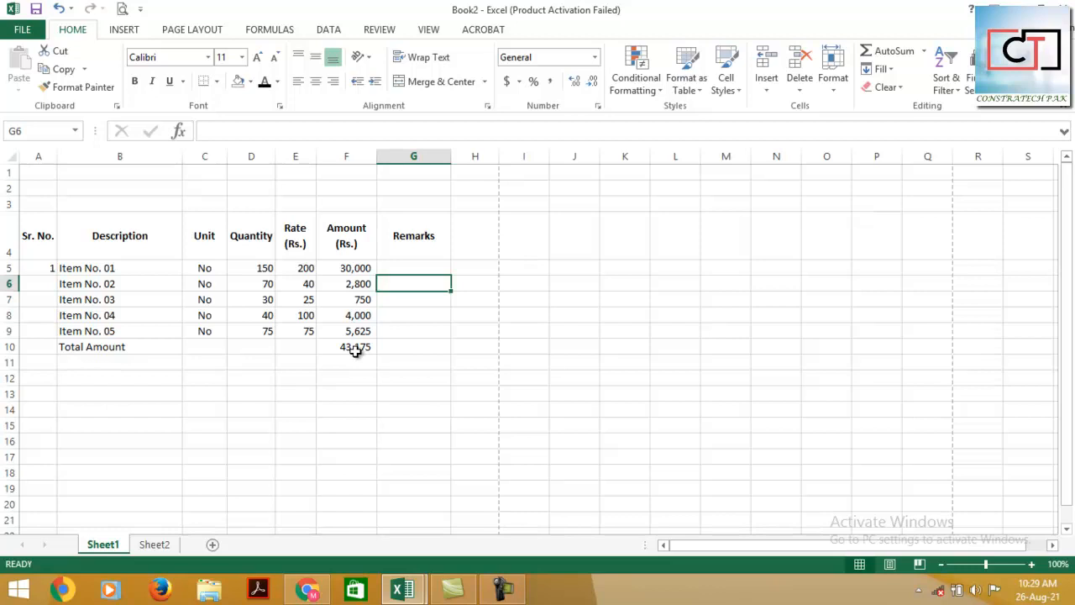
Step: Calculate the second item's serial number in A6 with the formula =A5+1
click(47, 282)
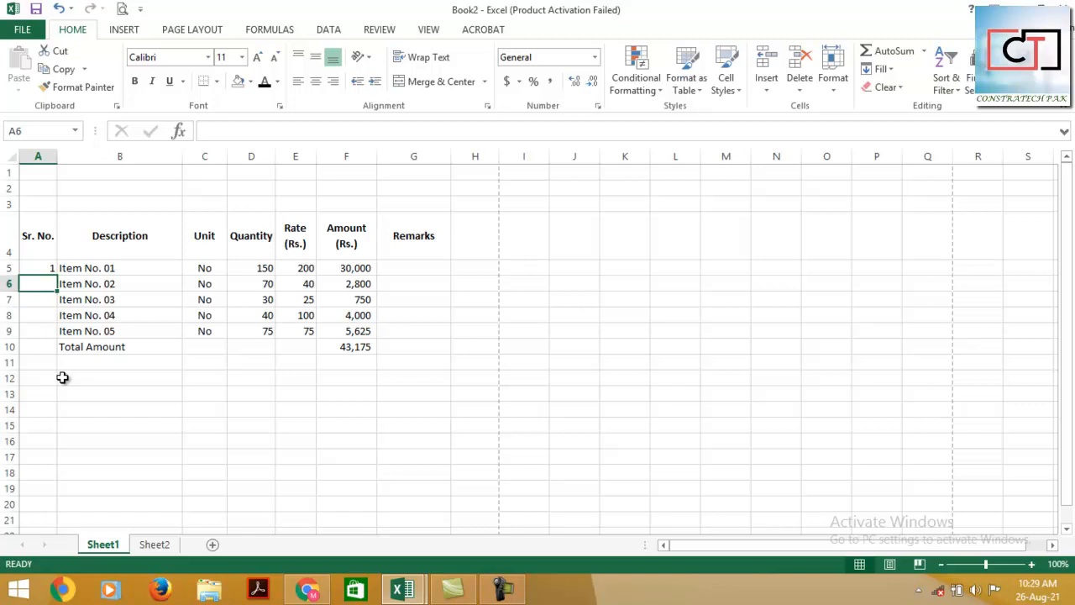
text(=)
click(45, 268)
text(+1)
key(Return)
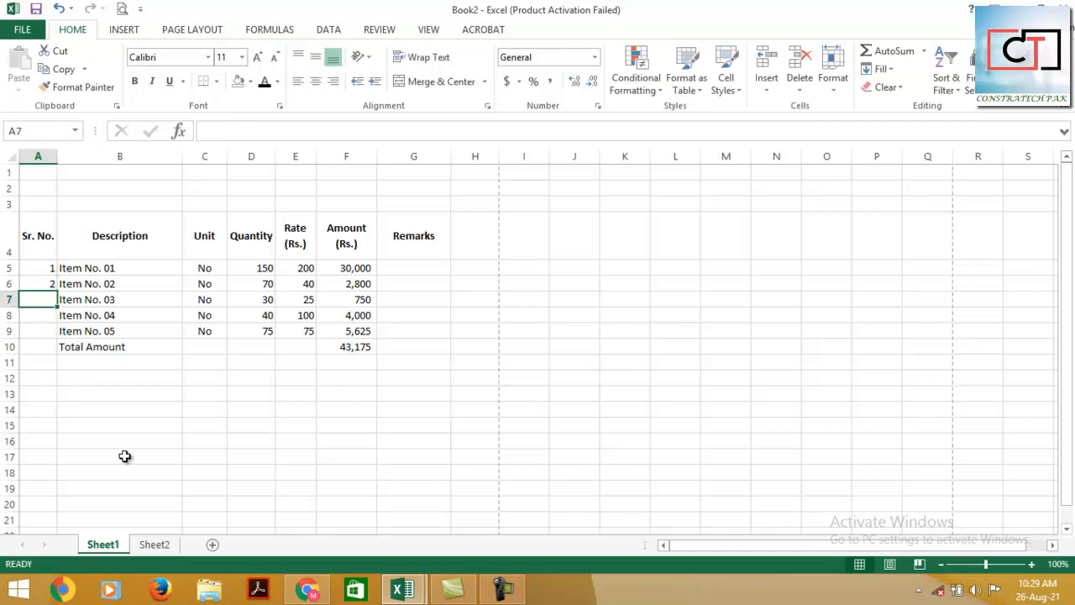
Step: Fill the serial number formula from A6 down to A9, the last item row
click(43, 283)
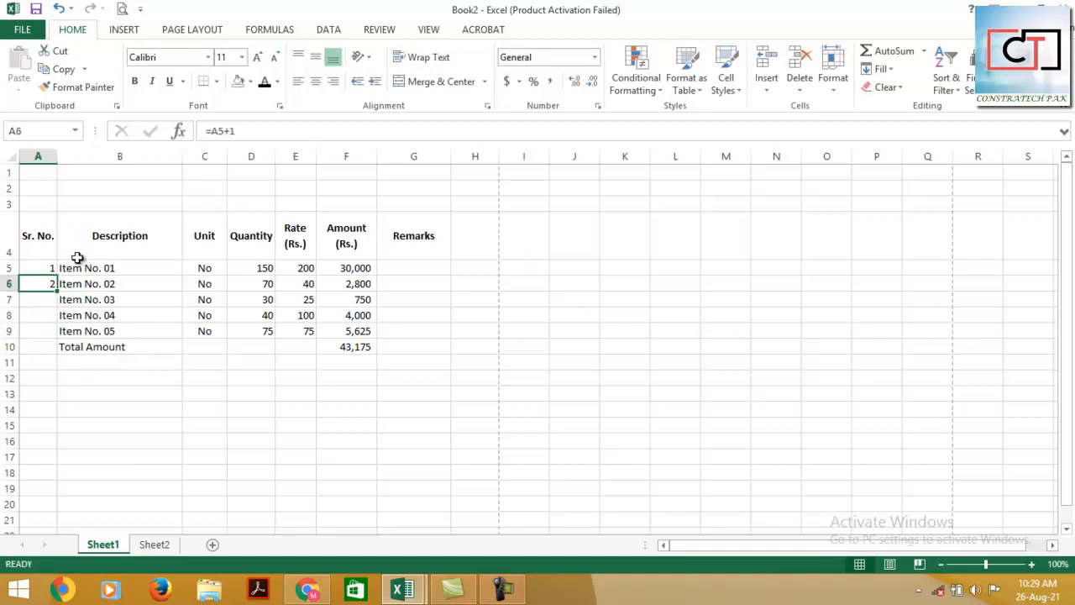
drag(57, 289, 52, 334)
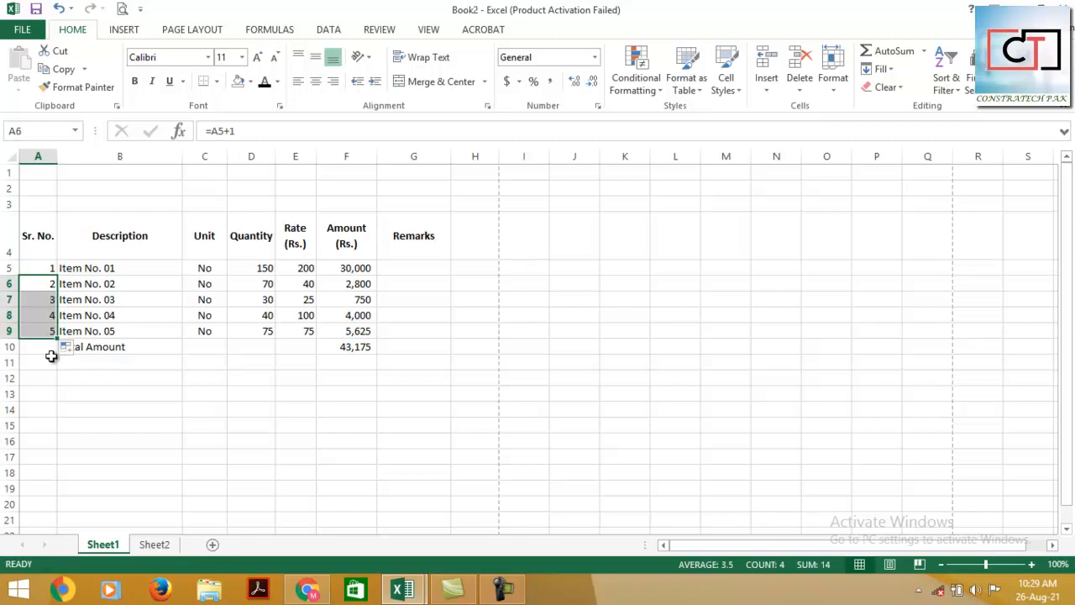
click(48, 352)
click(204, 424)
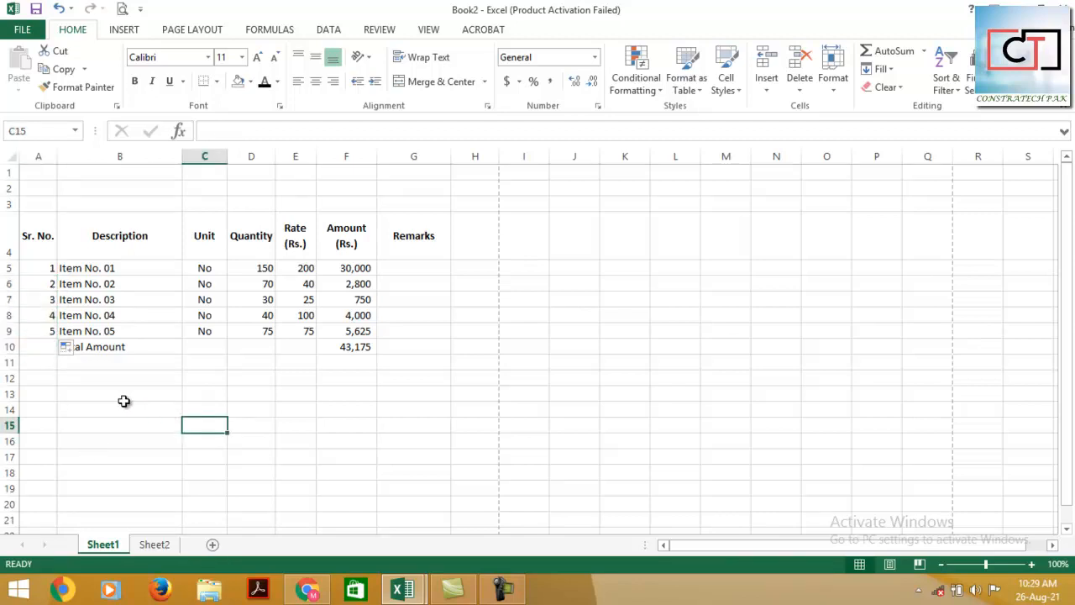
Step: Center the serial numbers in A5:A9 vertically and horizontally
click(106, 348)
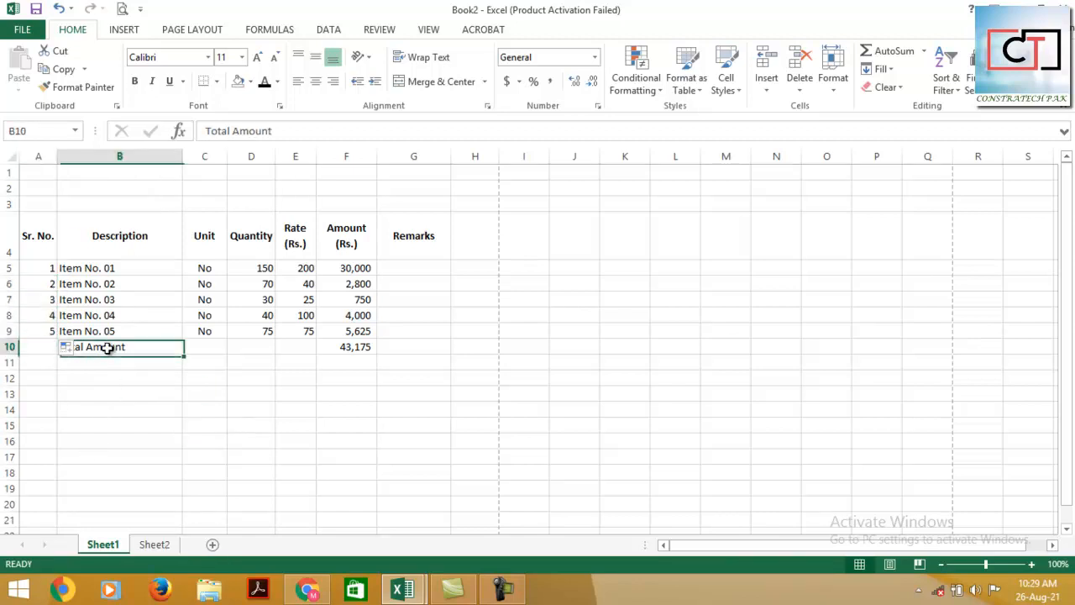
drag(34, 269, 36, 332)
click(315, 56)
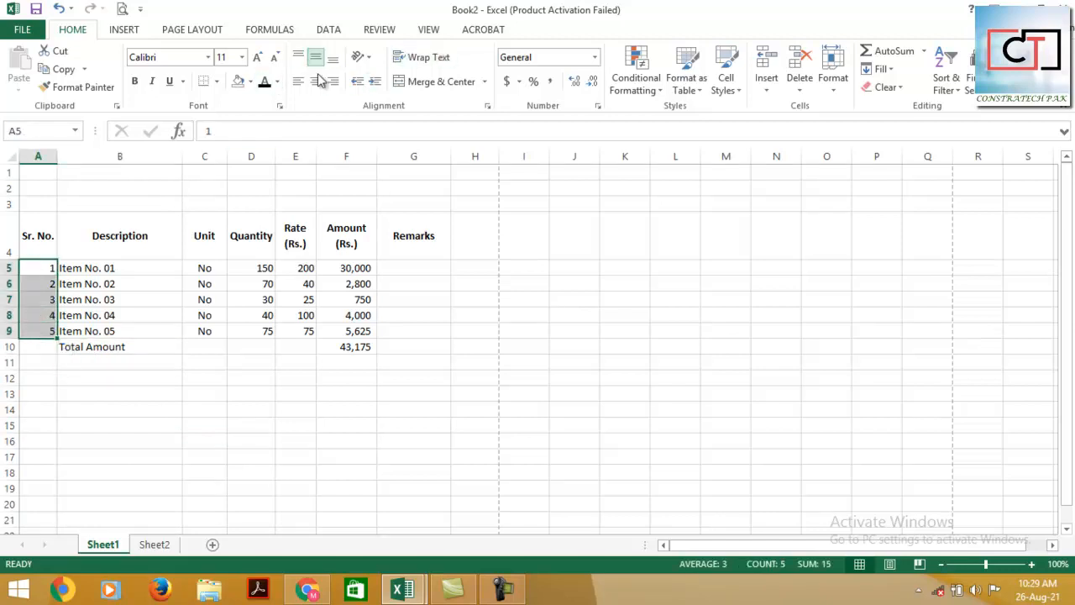
click(315, 81)
click(249, 390)
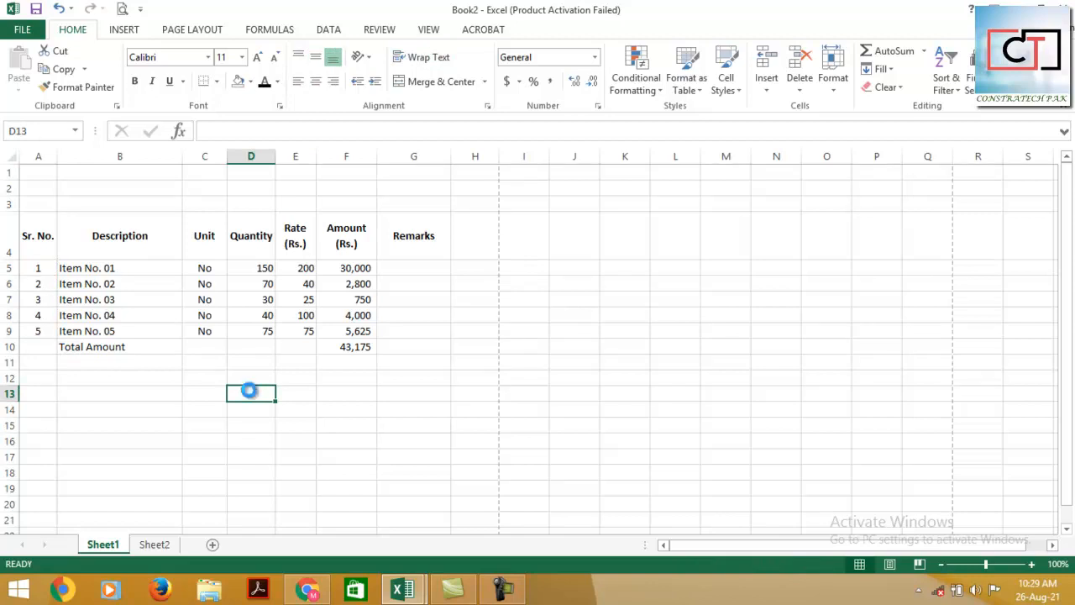
Step: Make the Total Amount label in B10 and the total in F10 bold
key(ctrl+s)
key(Escape)
click(84, 377)
click(84, 347)
key(ctrl+b)
click(346, 347)
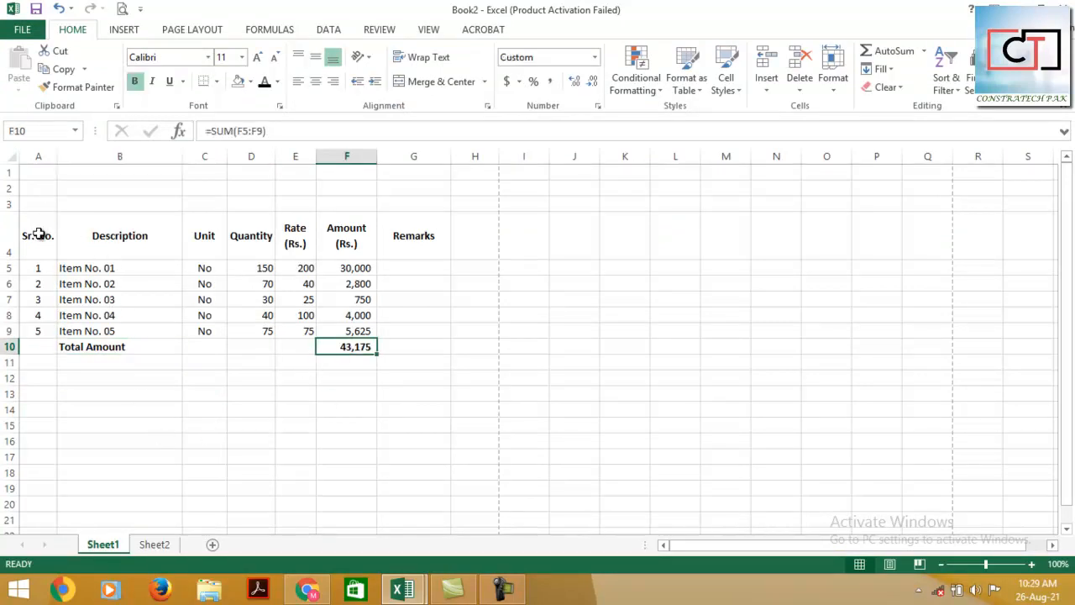
Step: Open cell formatting for the table range A4:G10 and set thin solid inside borders
drag(38, 234, 436, 348)
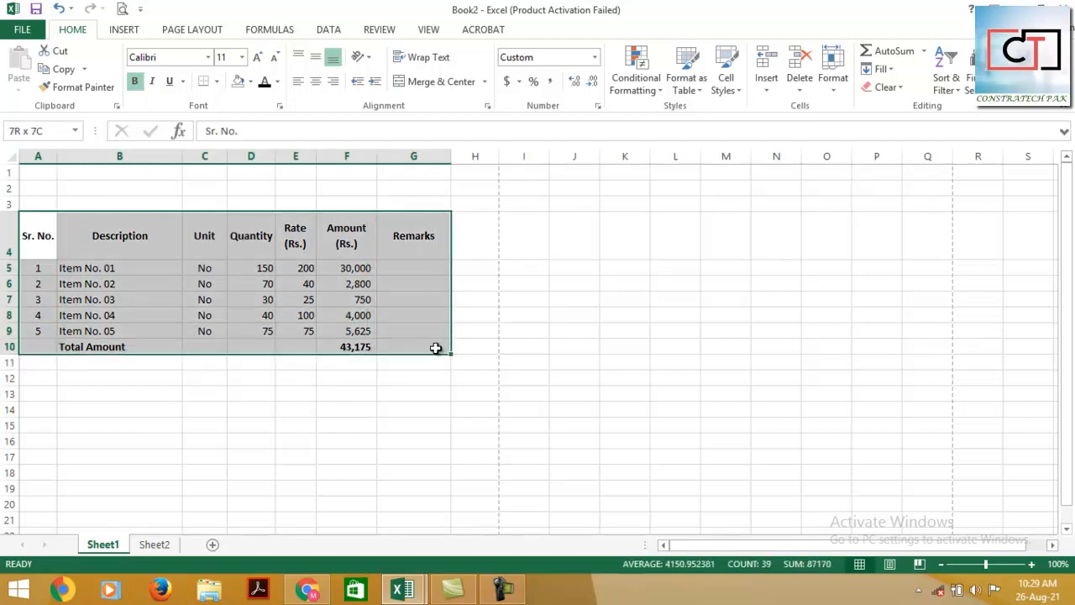
right_click(151, 326)
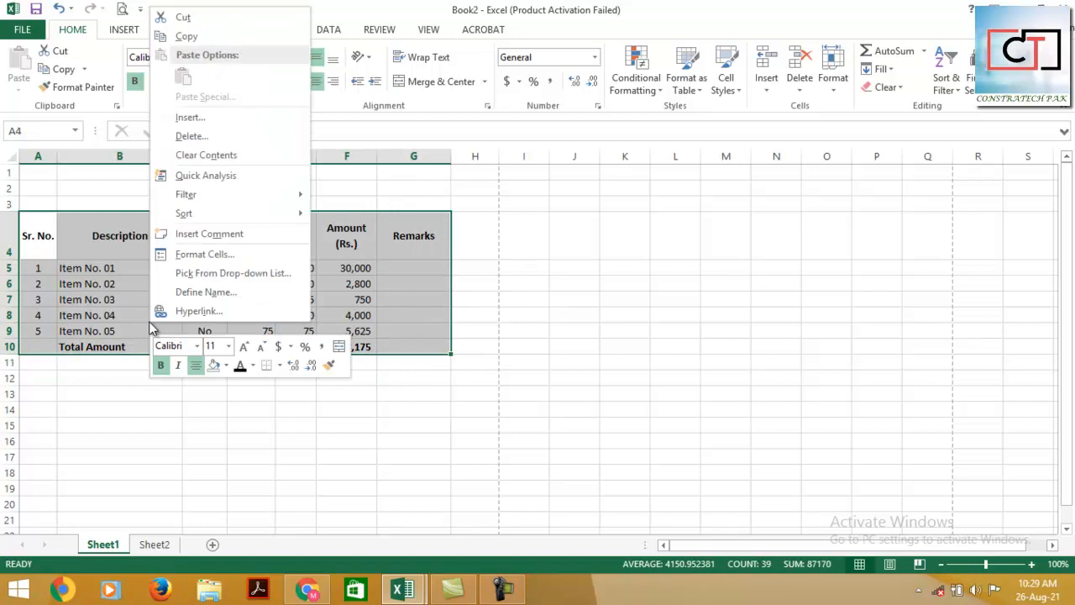
click(242, 253)
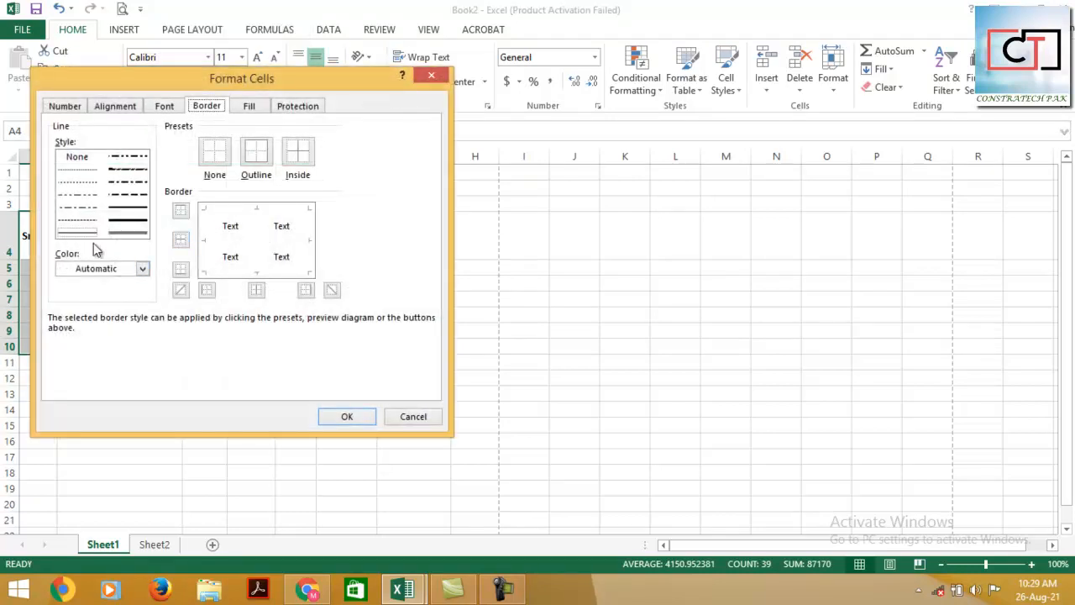
click(65, 108)
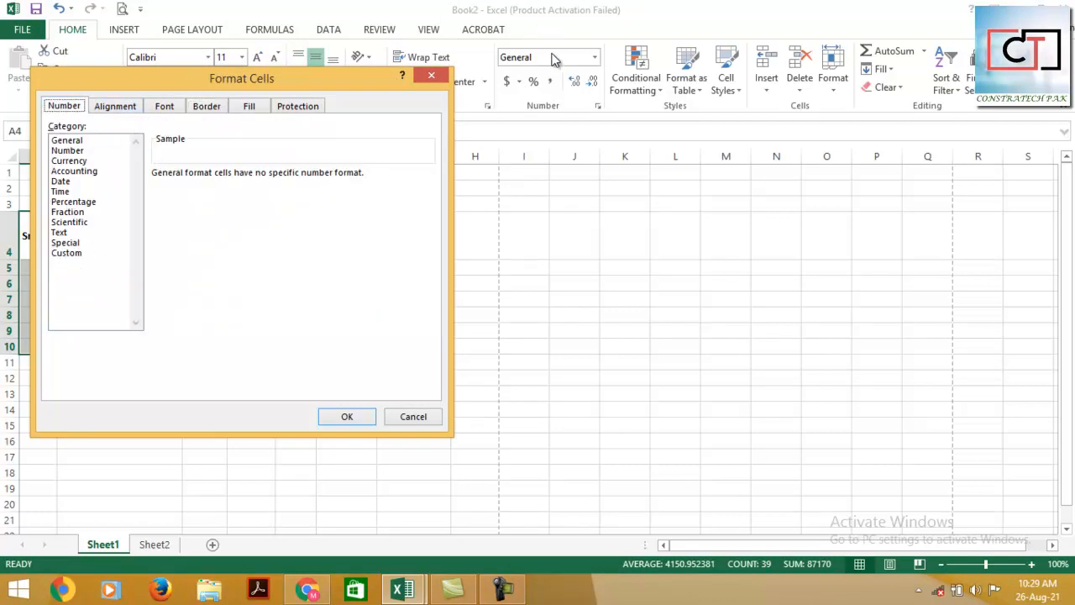
click(117, 109)
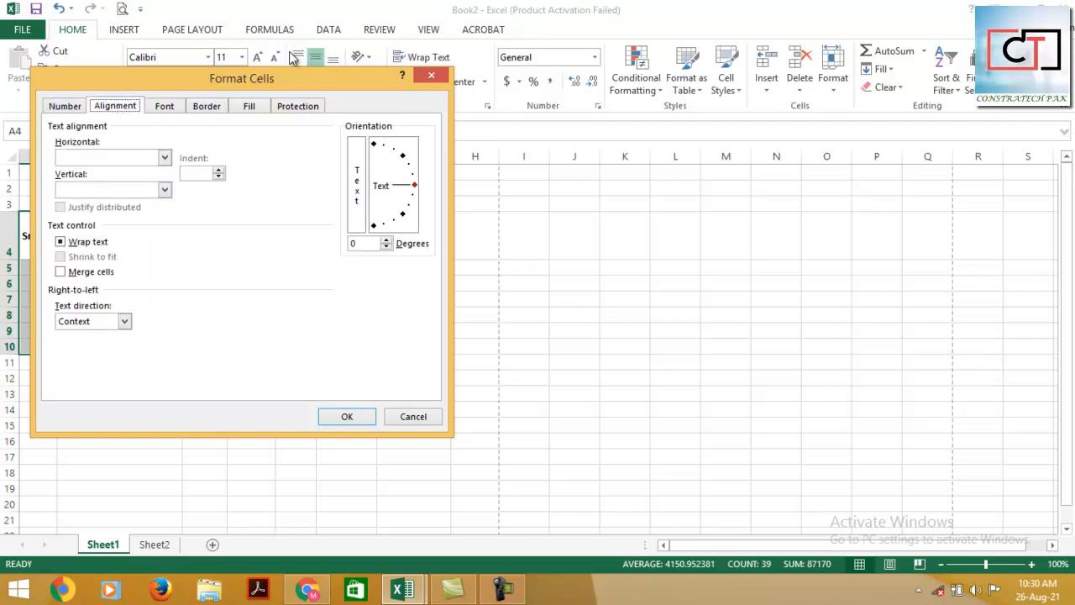
click(165, 108)
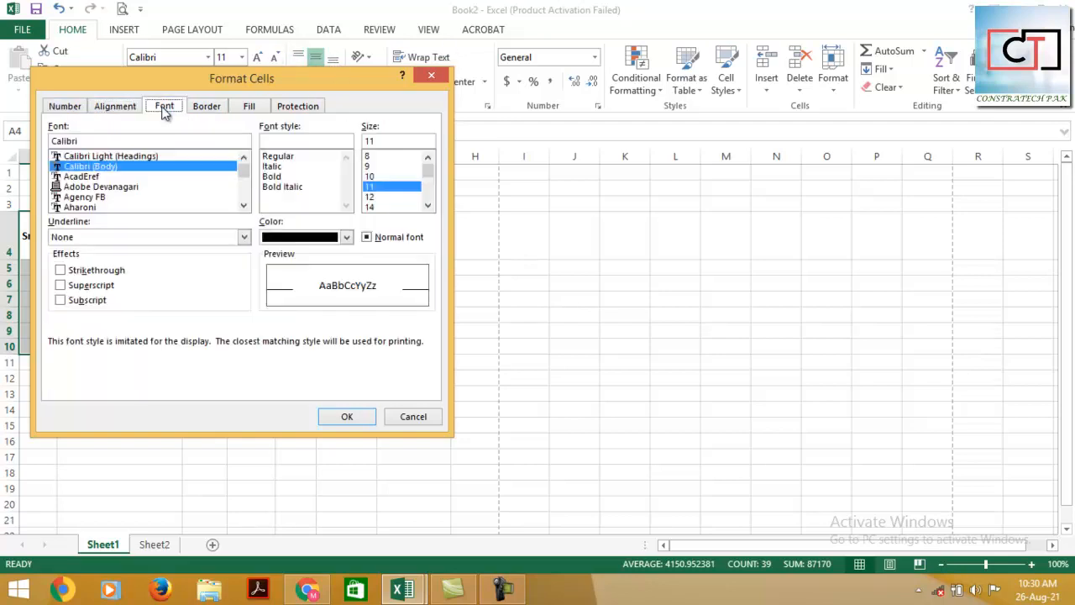
click(206, 108)
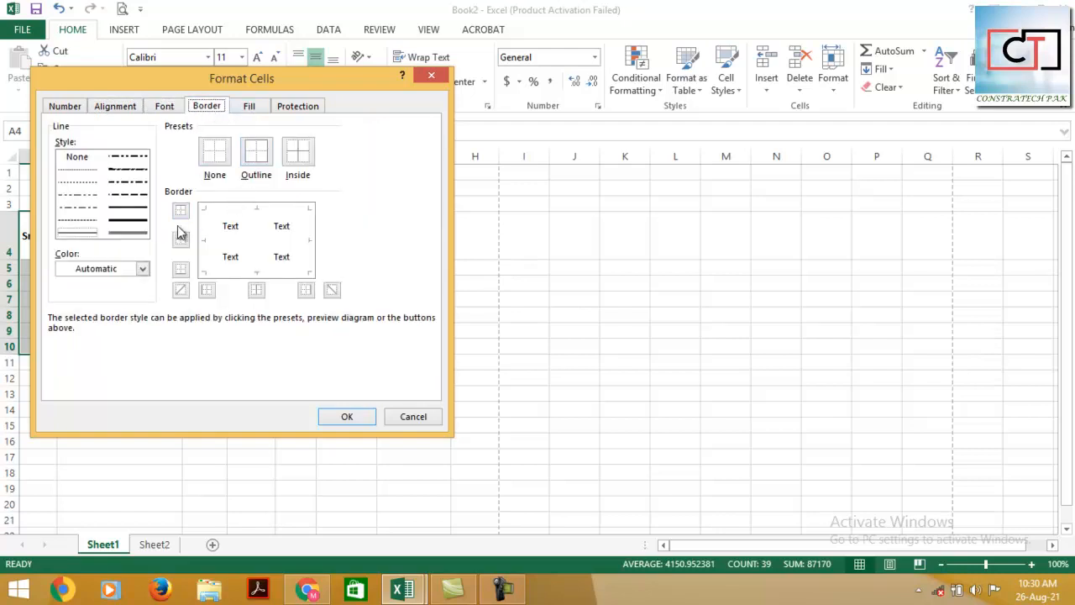
drag(297, 84, 711, 75)
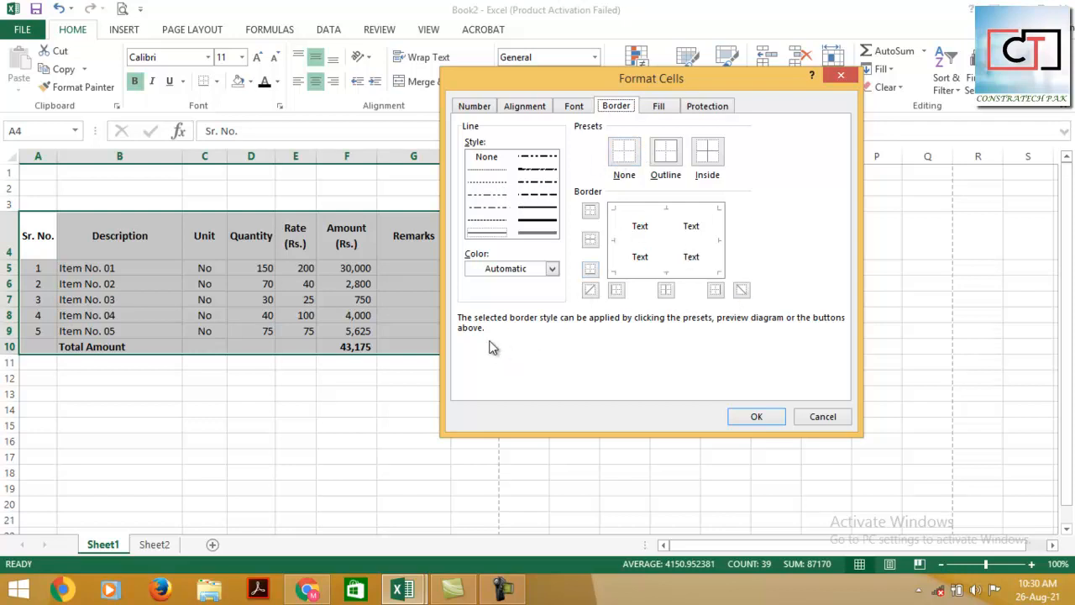
click(487, 235)
click(713, 161)
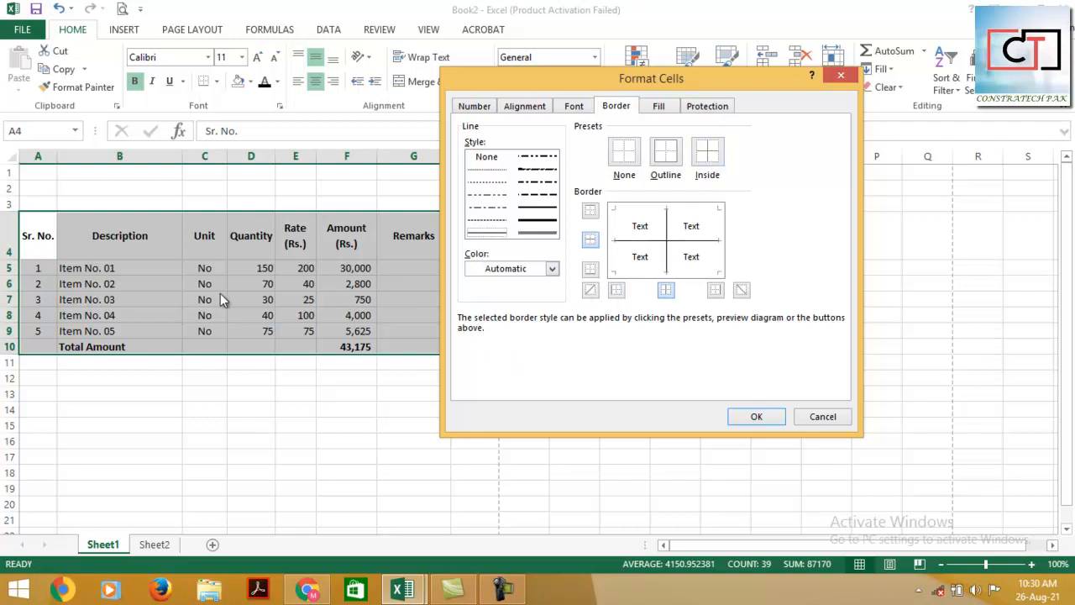
Step: Give the table range A4:G10 a thicker solid outline border and apply the borders
click(531, 212)
click(672, 159)
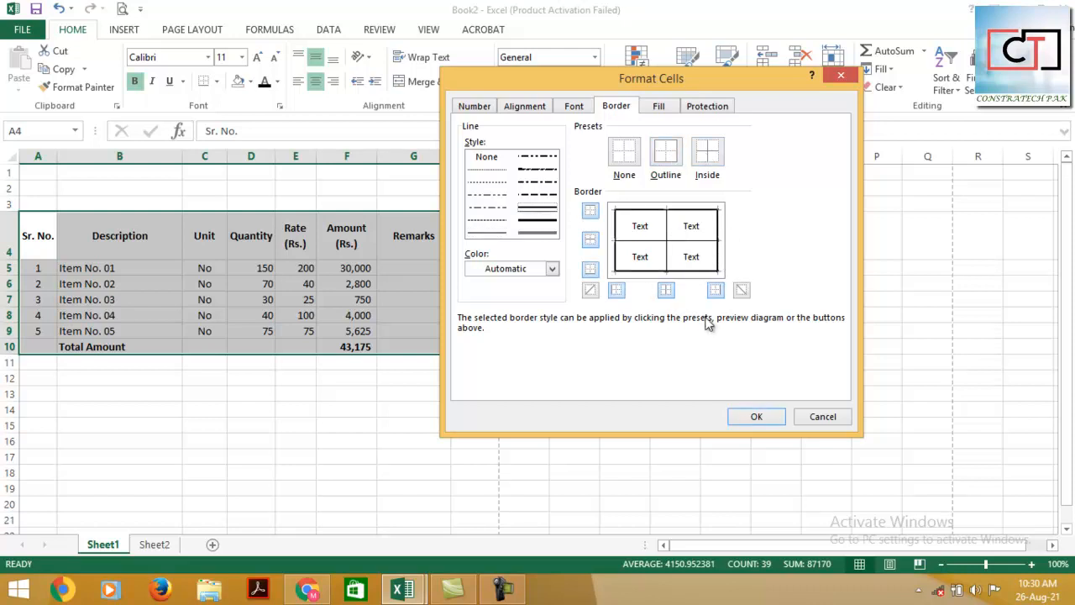
click(756, 416)
click(387, 442)
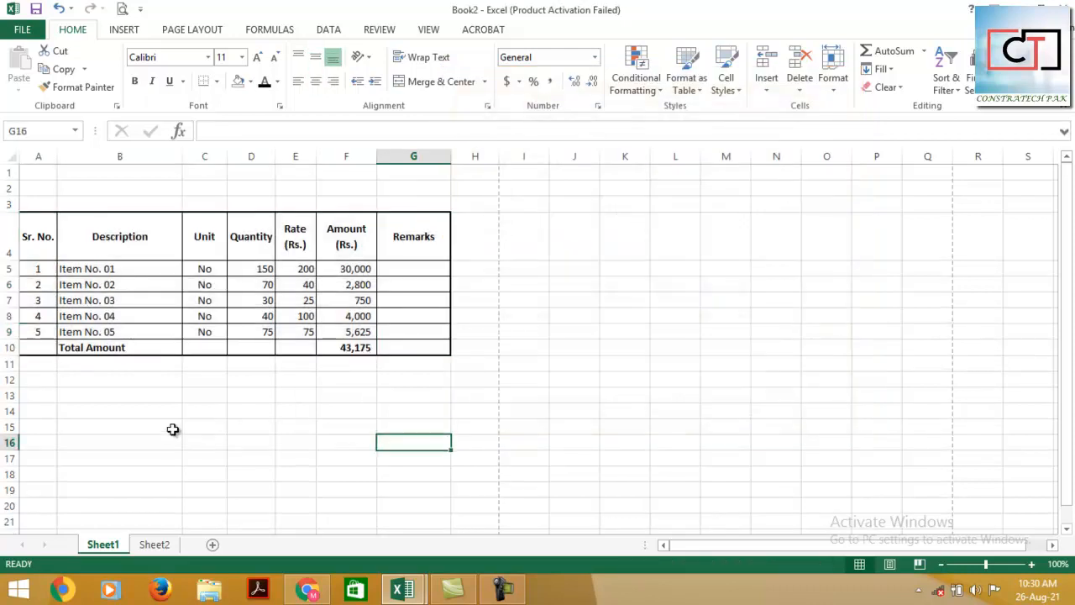
Step: Add a thicker solid bottom border under the header row A4:G4
drag(41, 240, 413, 236)
right_click(416, 237)
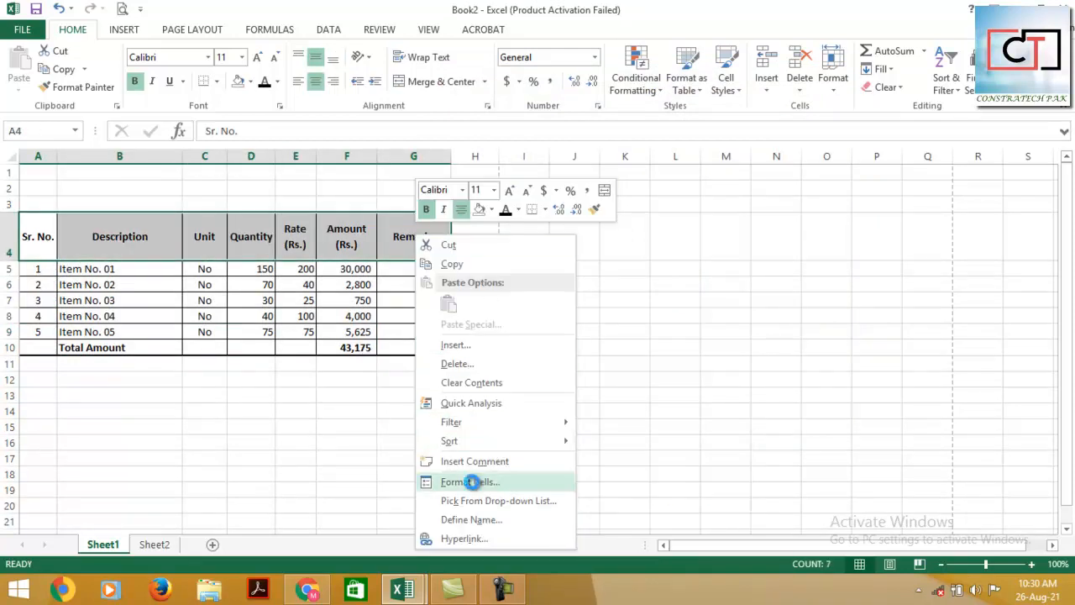
click(471, 483)
click(503, 412)
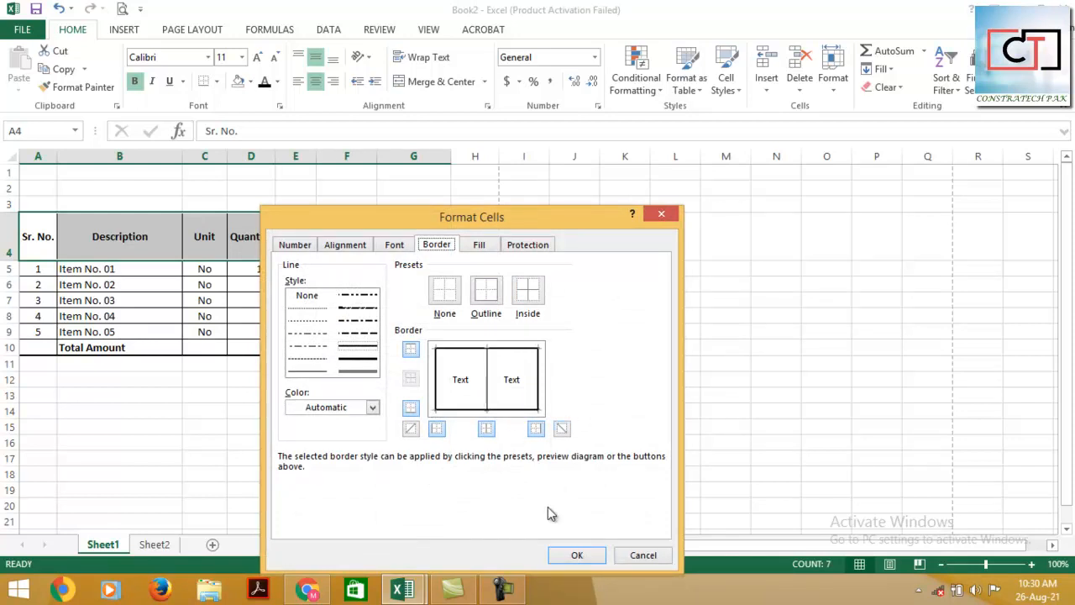
click(577, 555)
click(204, 410)
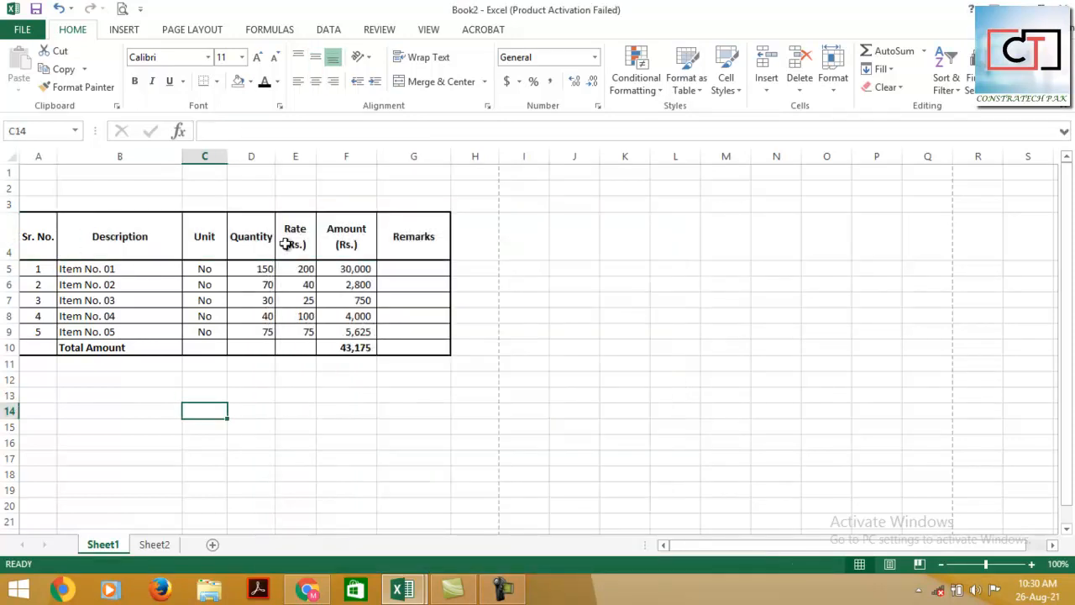
Step: Resize rows 4 to 10 together to one uniform height, making the item rows taller
drag(10, 244, 16, 345)
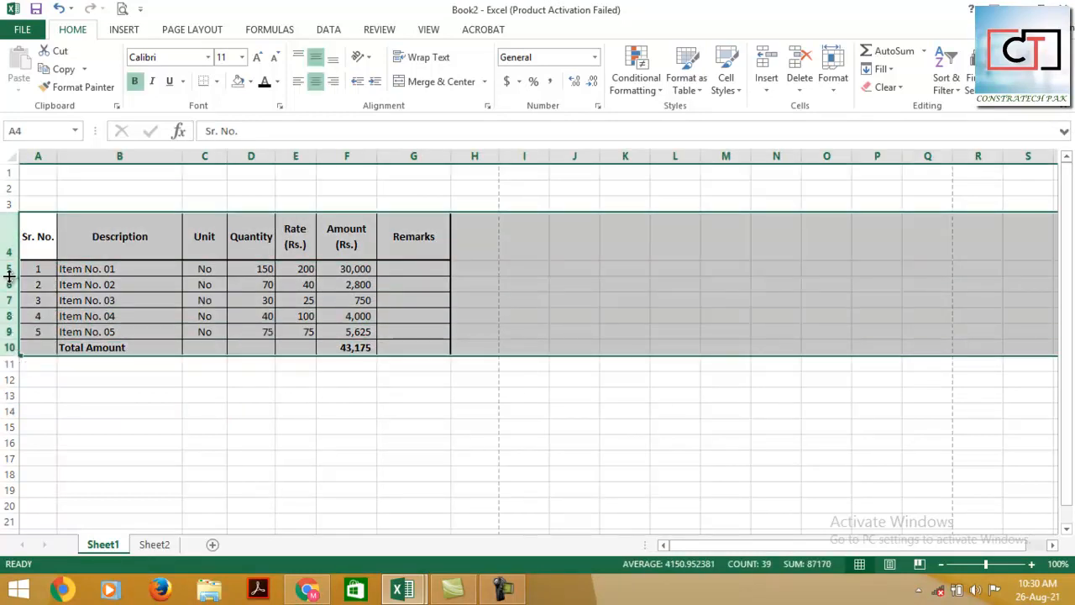
drag(7, 243, 13, 342)
double_click(6, 252)
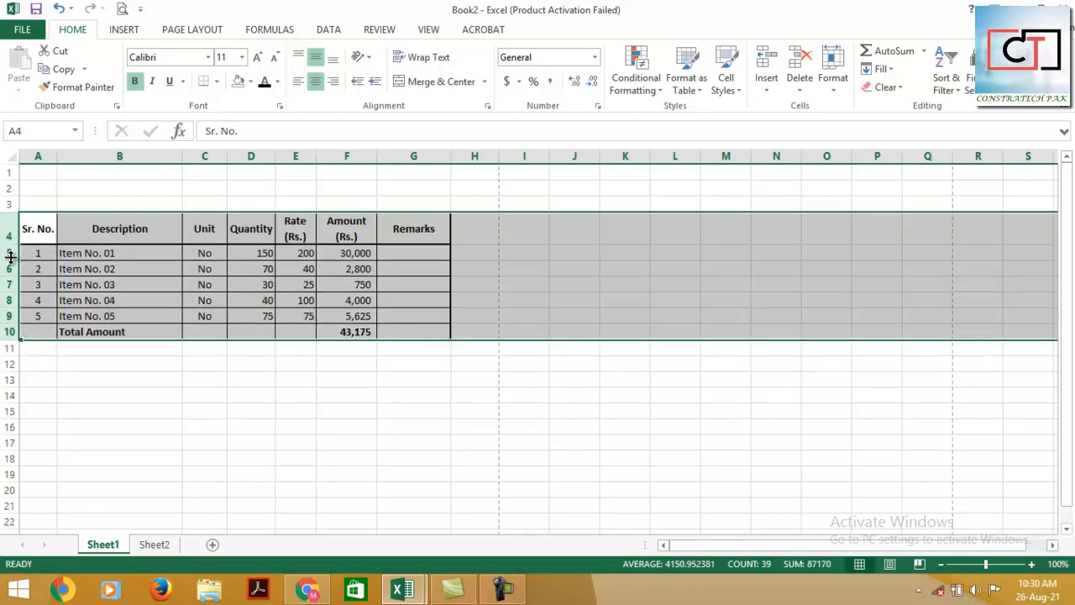
drag(12, 241, 10, 250)
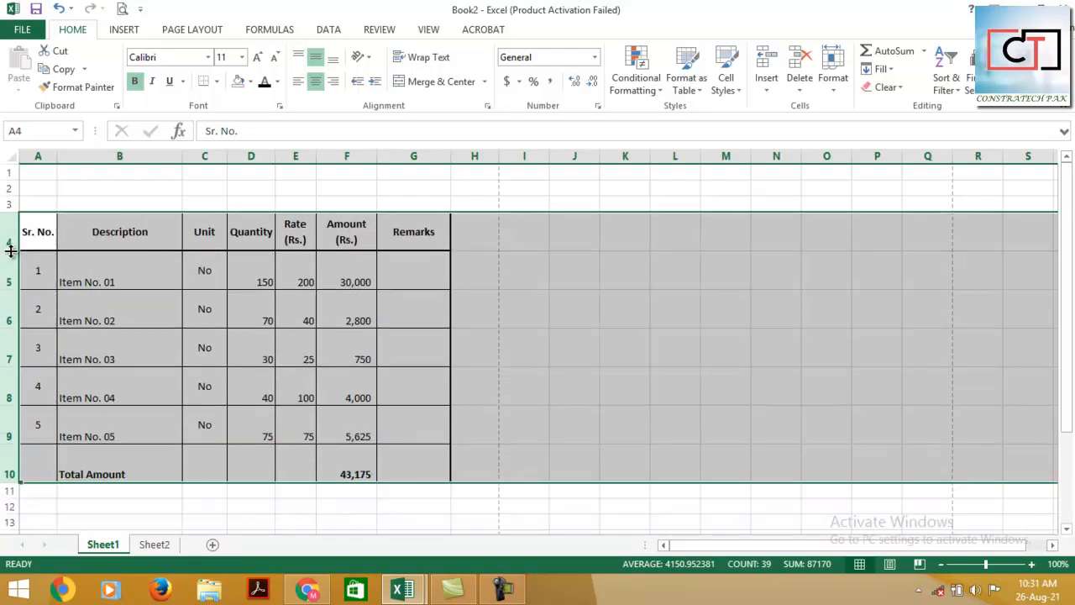
click(304, 337)
Step: Merge and center cells A3:G3 above the table header
drag(40, 204, 433, 201)
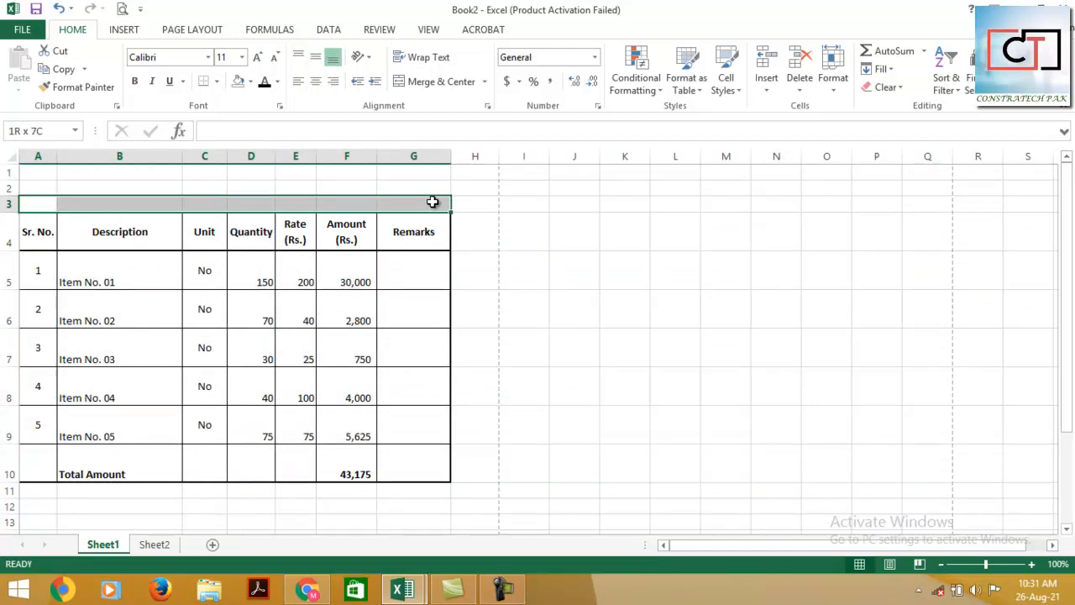
drag(42, 203, 422, 203)
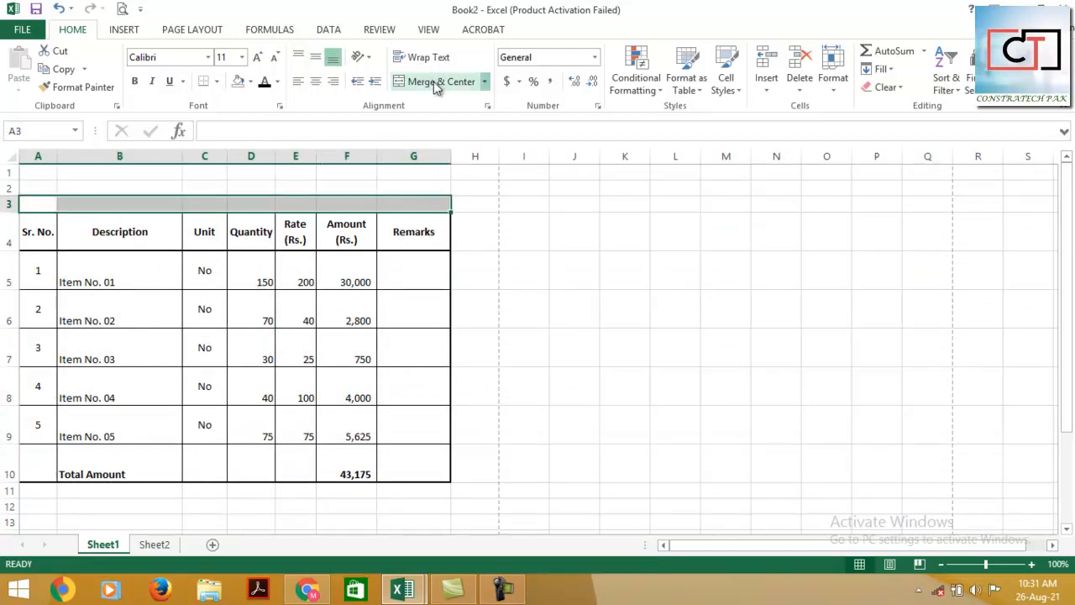
click(434, 81)
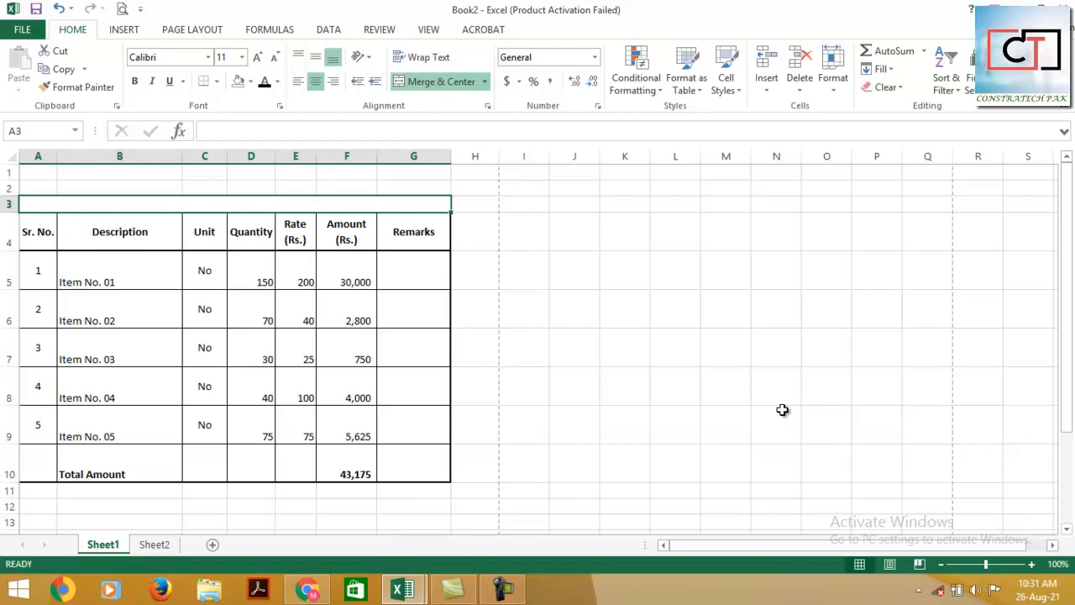
Step: Enter the title "CALCULATION FOR ITEM NO. 01 TO ITEM NO. 05" in the merged row 3 cell
text(CACLU)
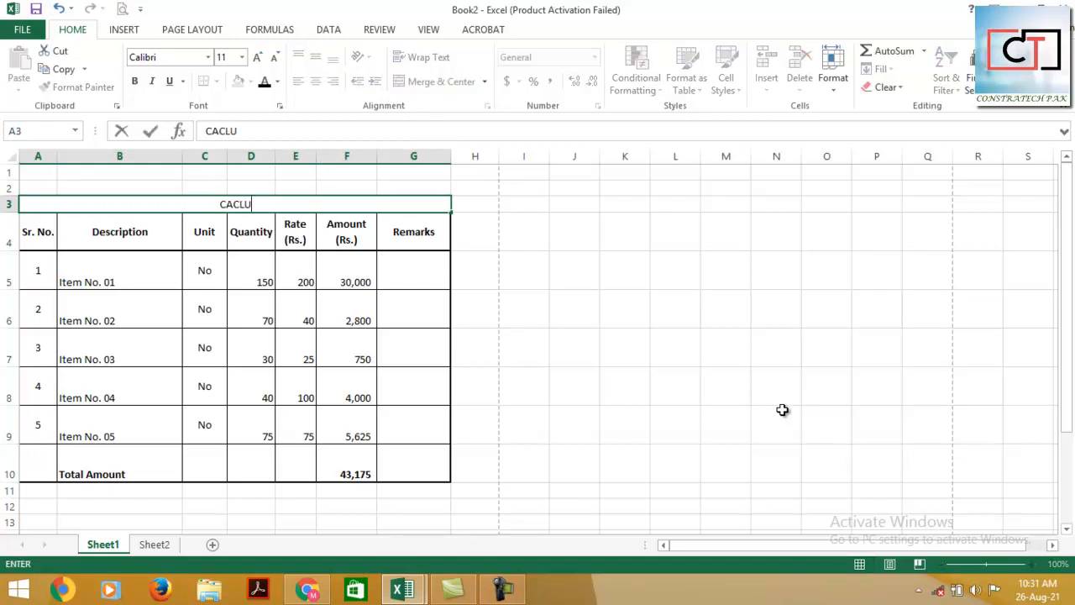
key(BackSpace)
text(LCULATION OF ITEM)
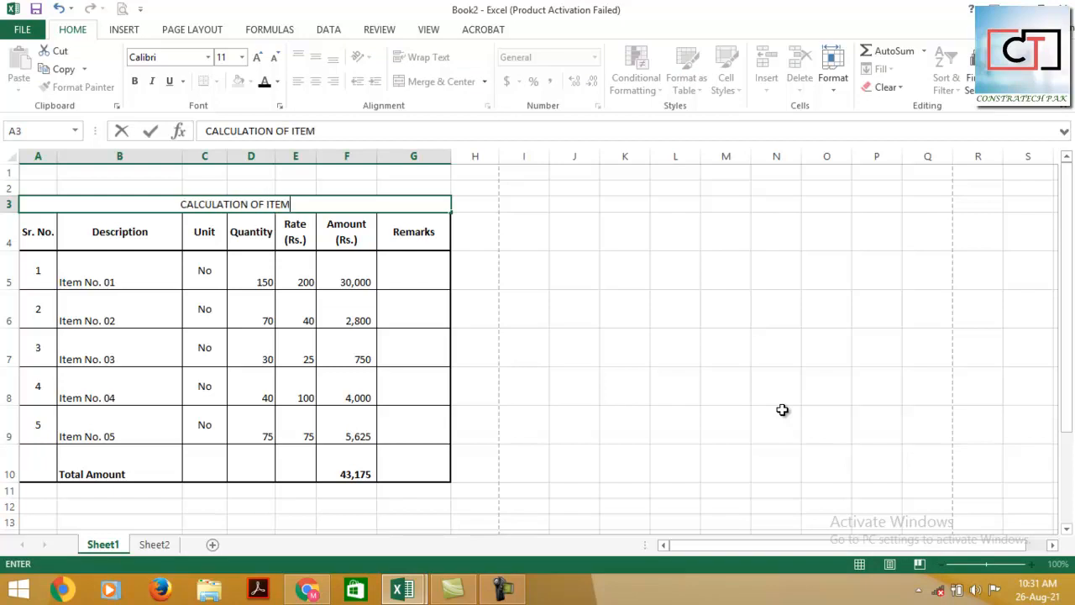
text(S FR)
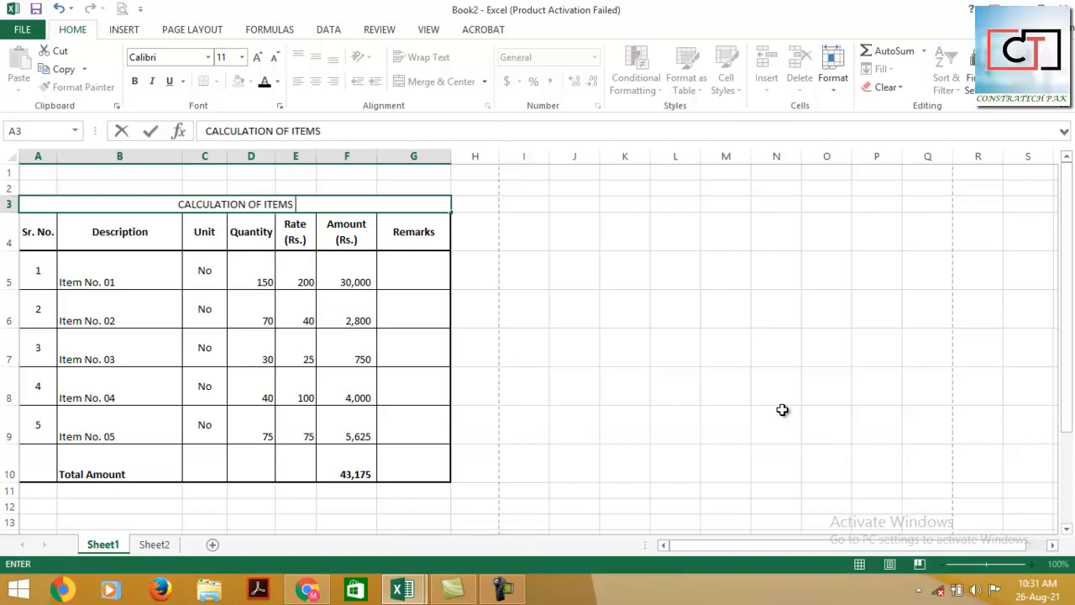
key(BackSpace)
key(BackSpace)
key(BackSpace)
key(BackSpace)
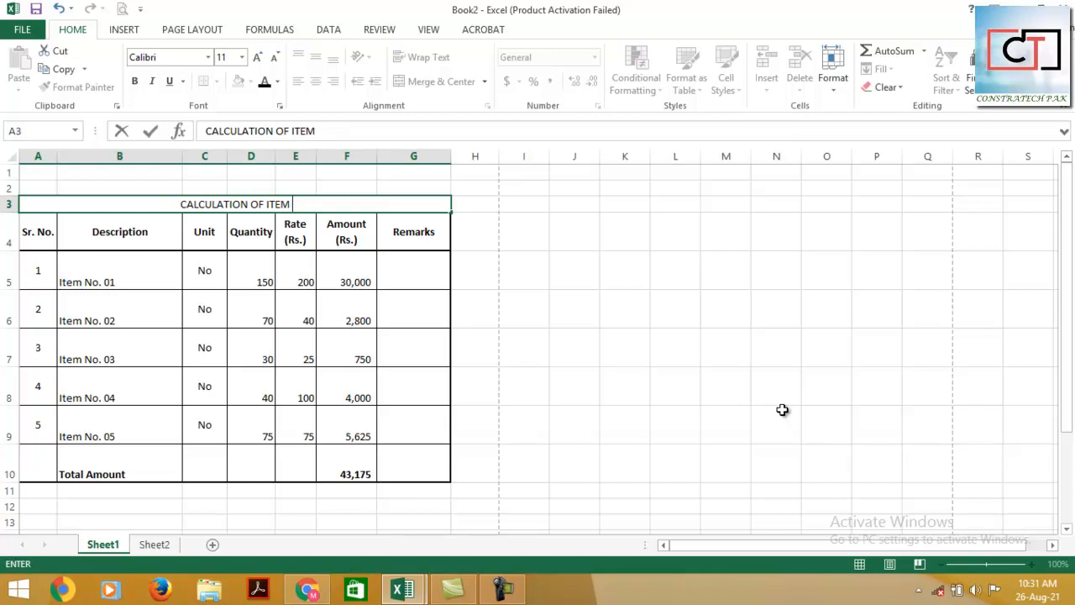
key(BackSpace)
key(BackSpace)
key(BackSpace)
key(BackSpace)
key(BackSpace)
key(BackSpace)
key(BackSpace)
key(BackSpace)
text(FO)
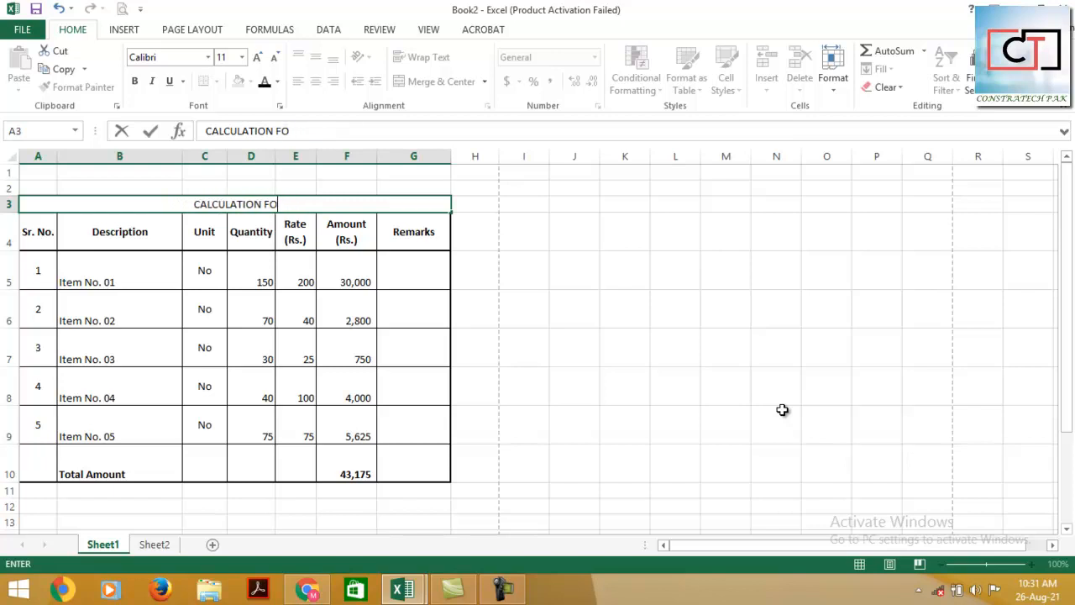
text(R ITEM NO. )
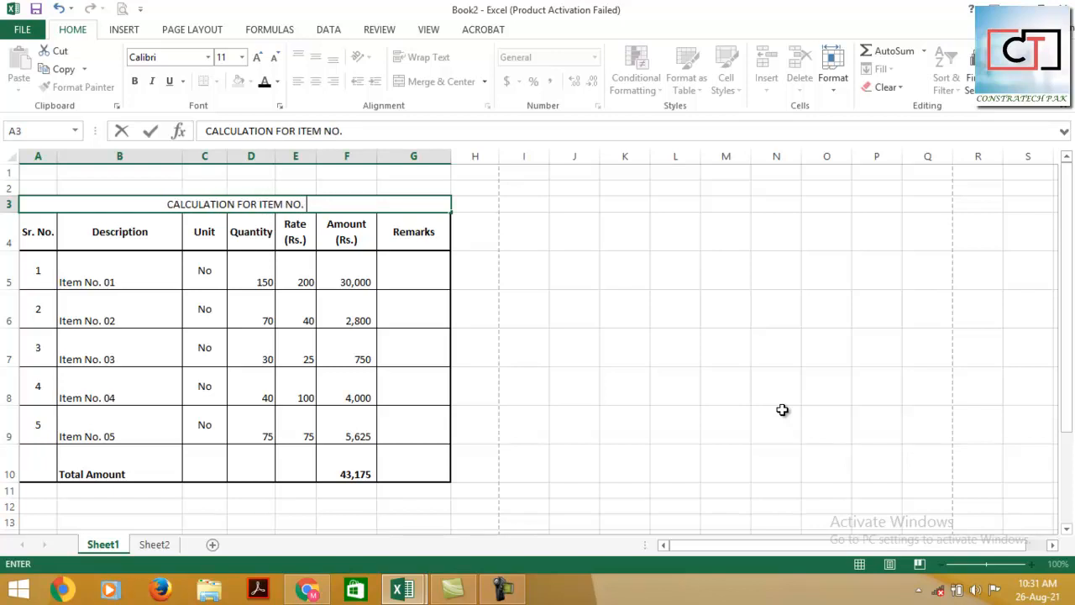
text(01 TO ITEM NO)
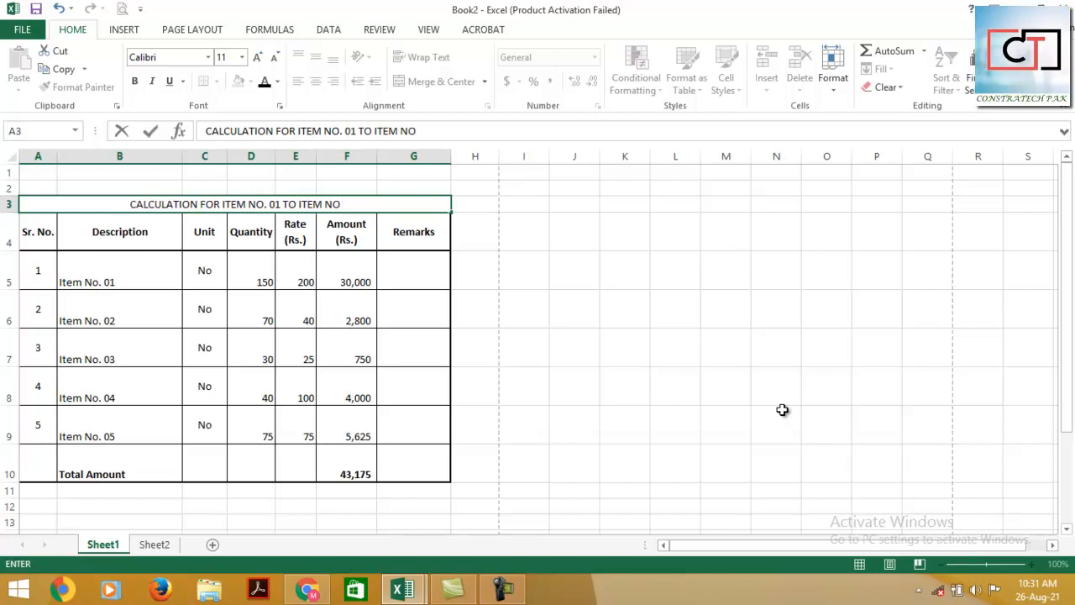
text(. 05)
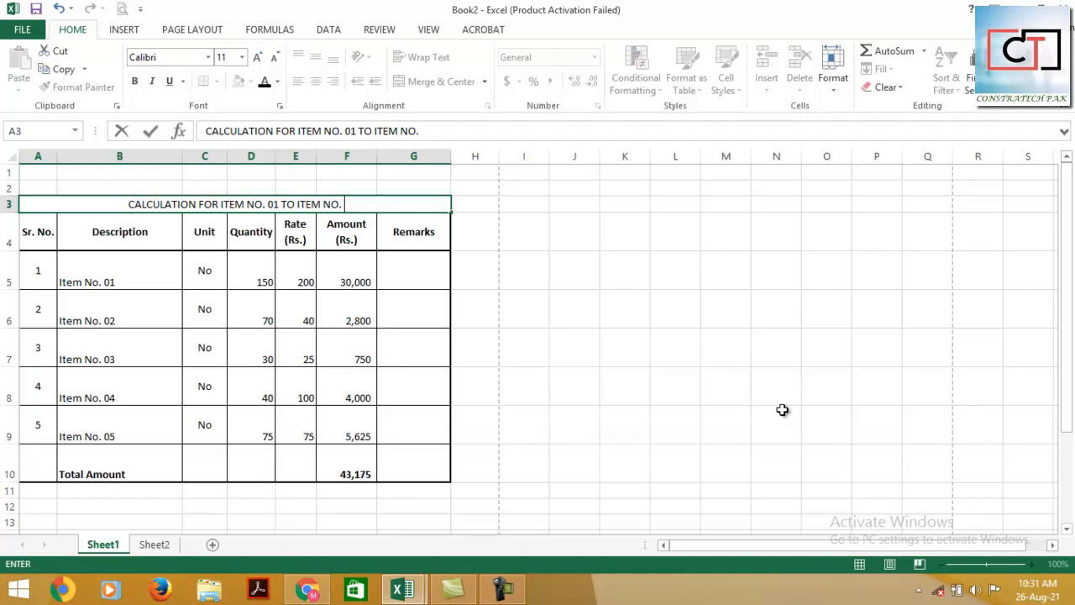
key(Return)
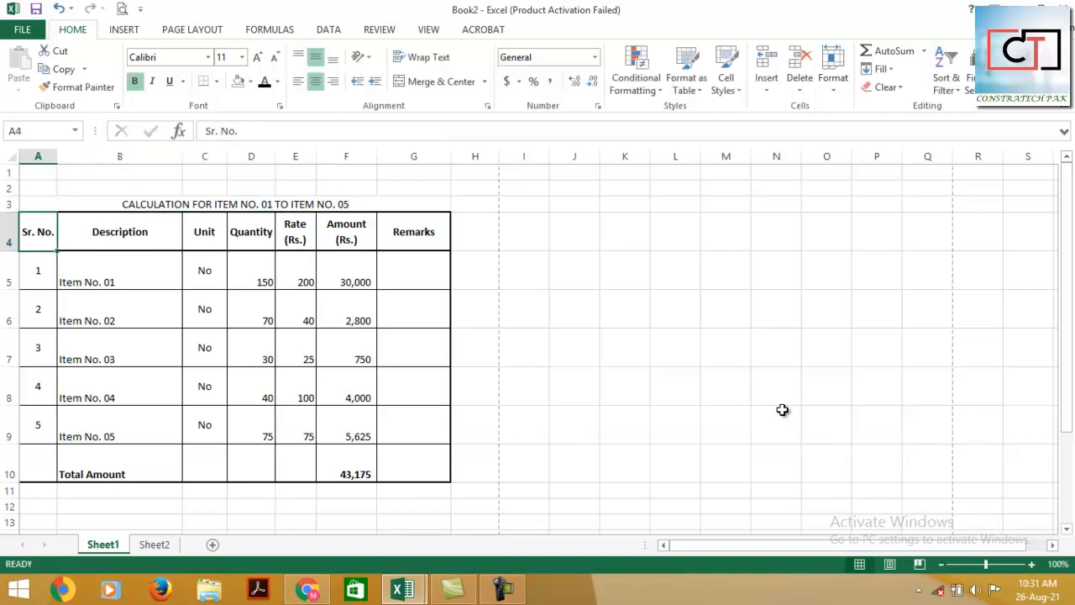
Step: Make the title in row 3 bold and underlined, and increase that row's height
click(280, 203)
key(ctrl+b)
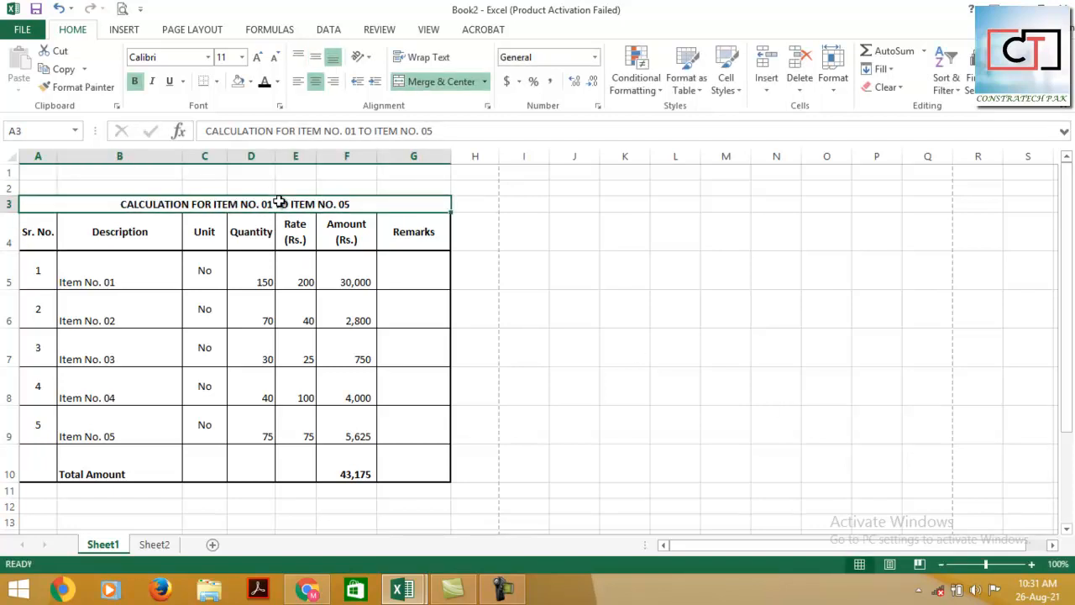
key(ctrl+u)
drag(11, 212, 11, 232)
Step: Merge and center A2:G2 and enter "COMPANY NAME" in it
drag(39, 185, 420, 185)
click(411, 87)
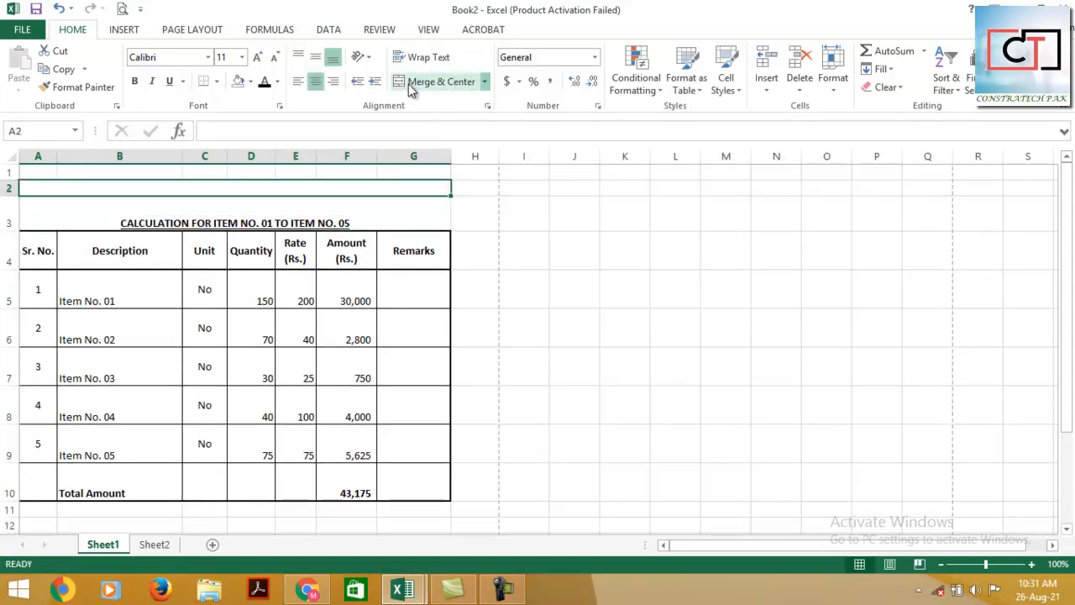
text(COMPANY NAME)
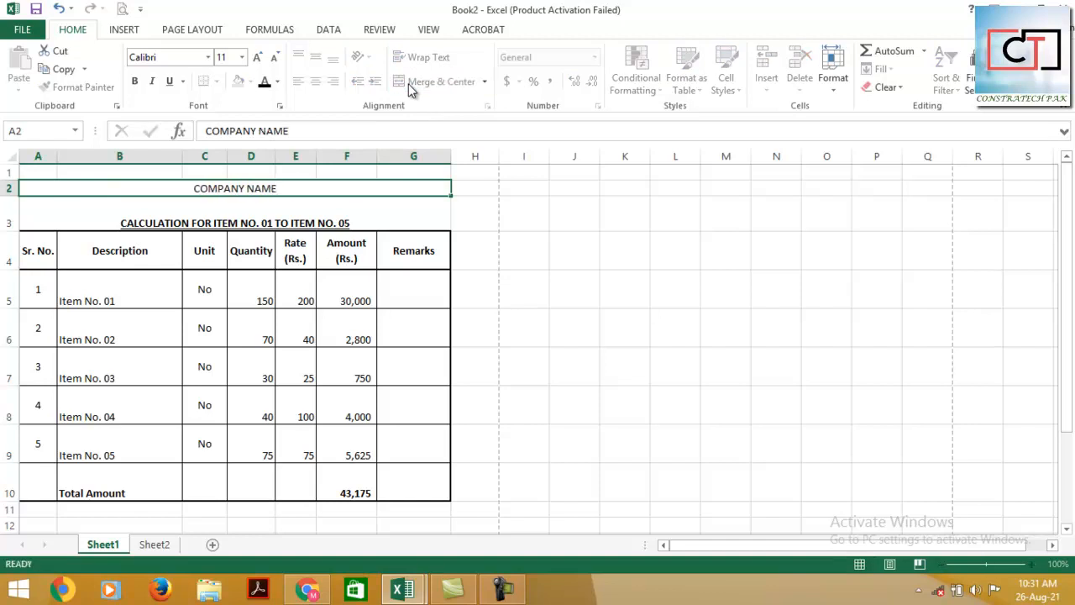
key(Return)
Step: Merge and center A1:G1 and enter "PROJECT NAME" in it
drag(50, 171, 401, 178)
click(429, 81)
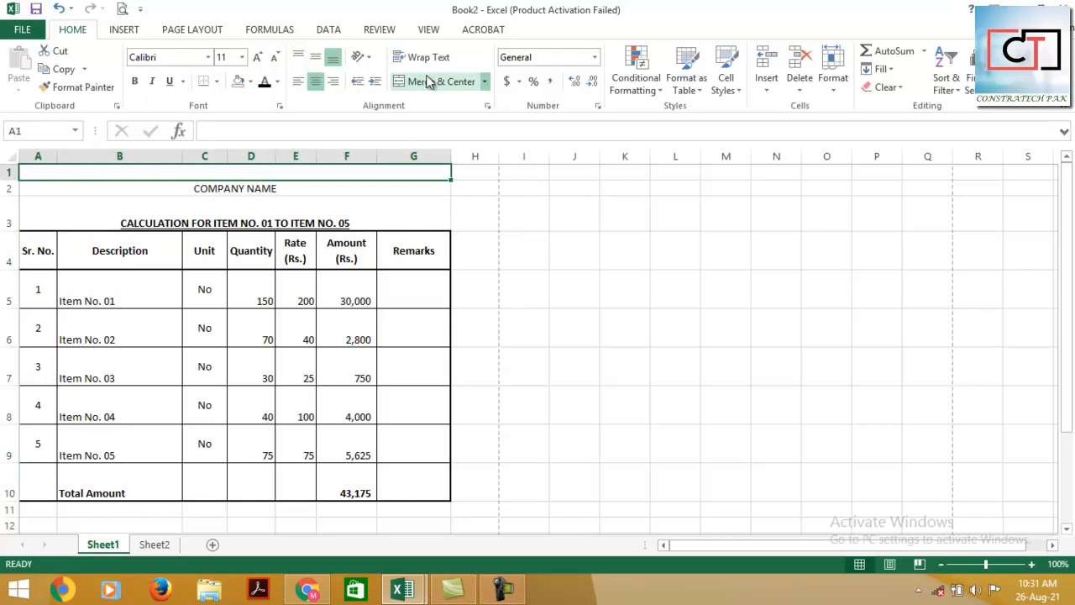
text(PROJECT NAME)
key(Return)
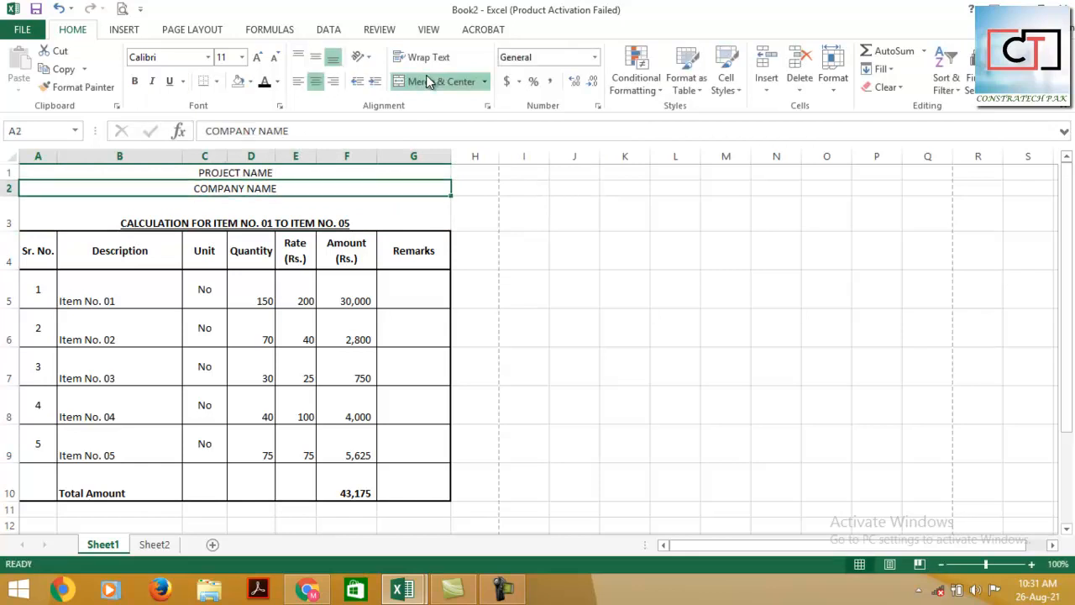
Step: Set the three heading rows 1 to 3 to one uniform height
drag(8, 173, 8, 205)
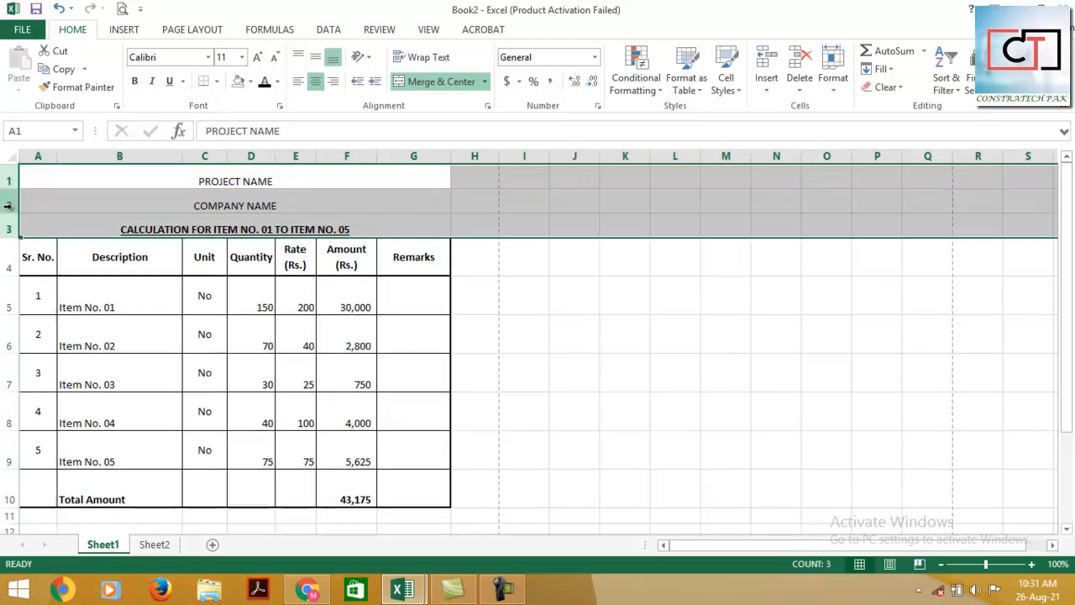
Step: Middle-align the text vertically in heading rows 1 to 3 and in the table body A5:G10
click(315, 56)
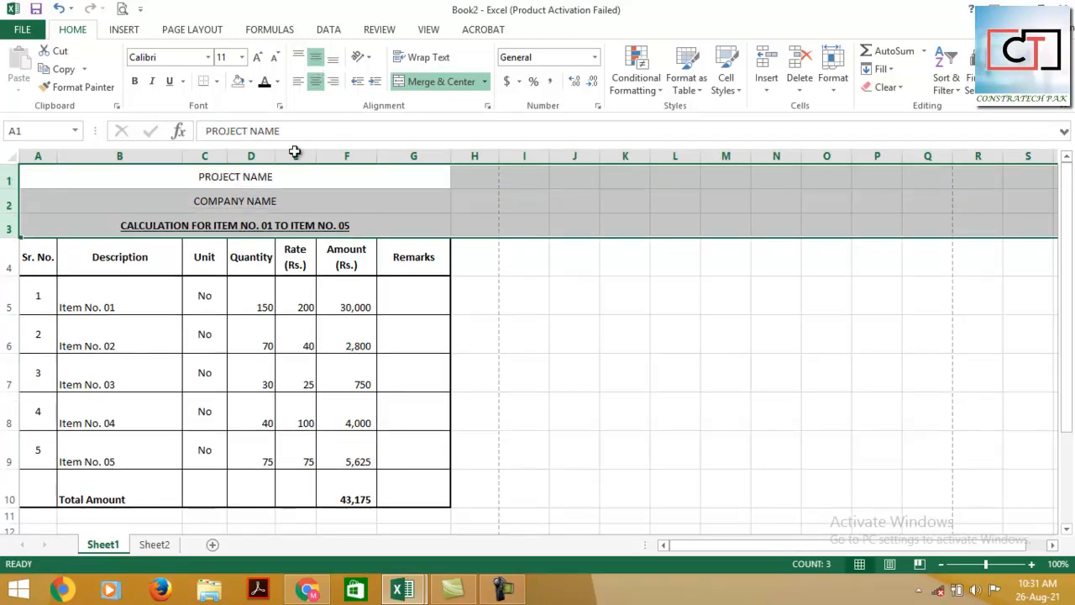
click(432, 331)
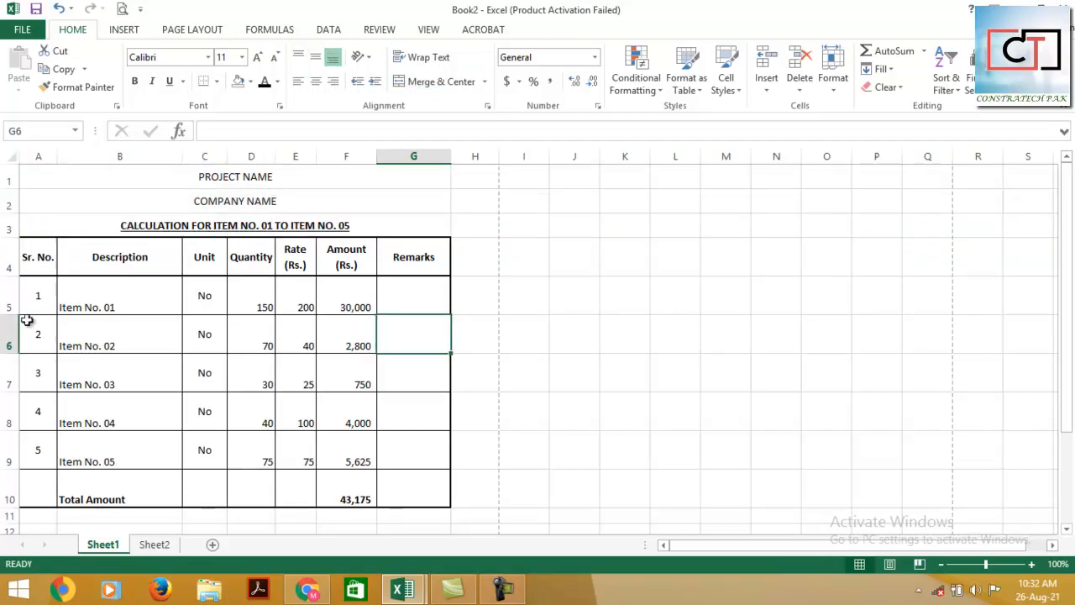
drag(31, 292, 277, 392)
drag(385, 485, 385, 485)
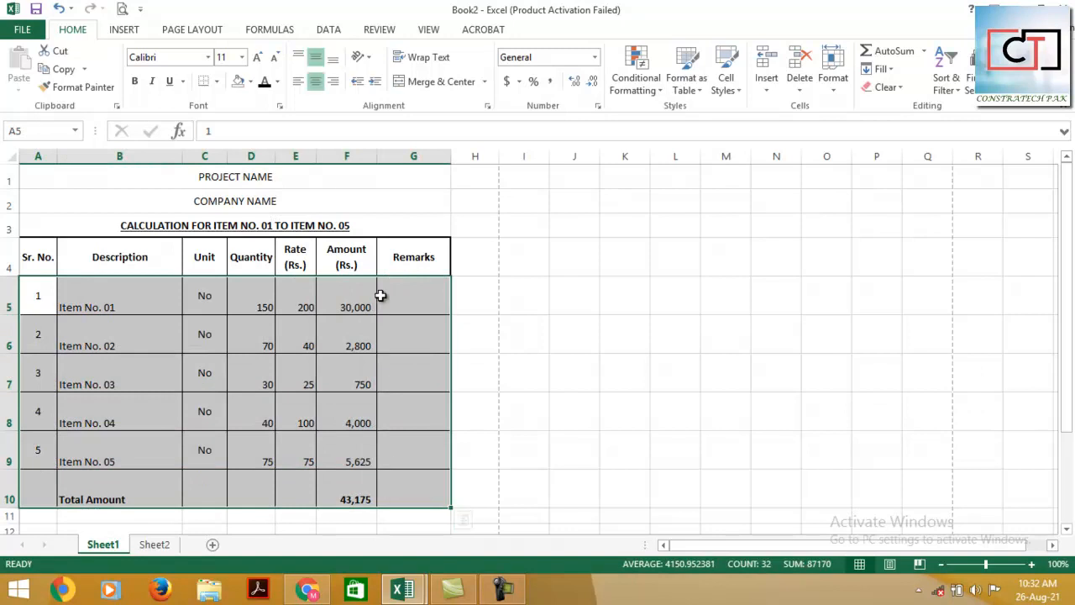
click(313, 58)
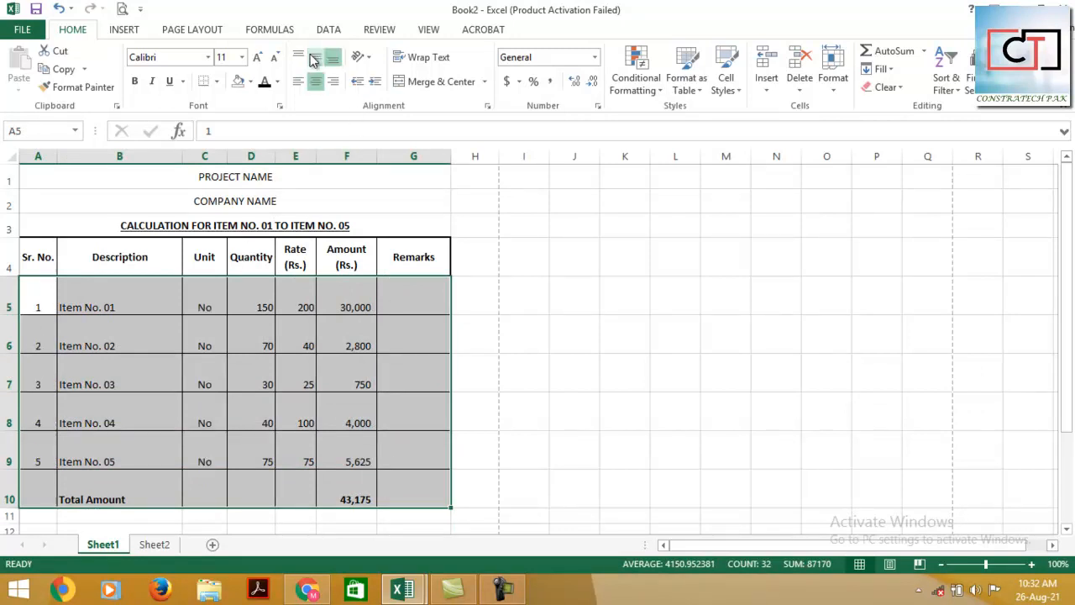
click(313, 57)
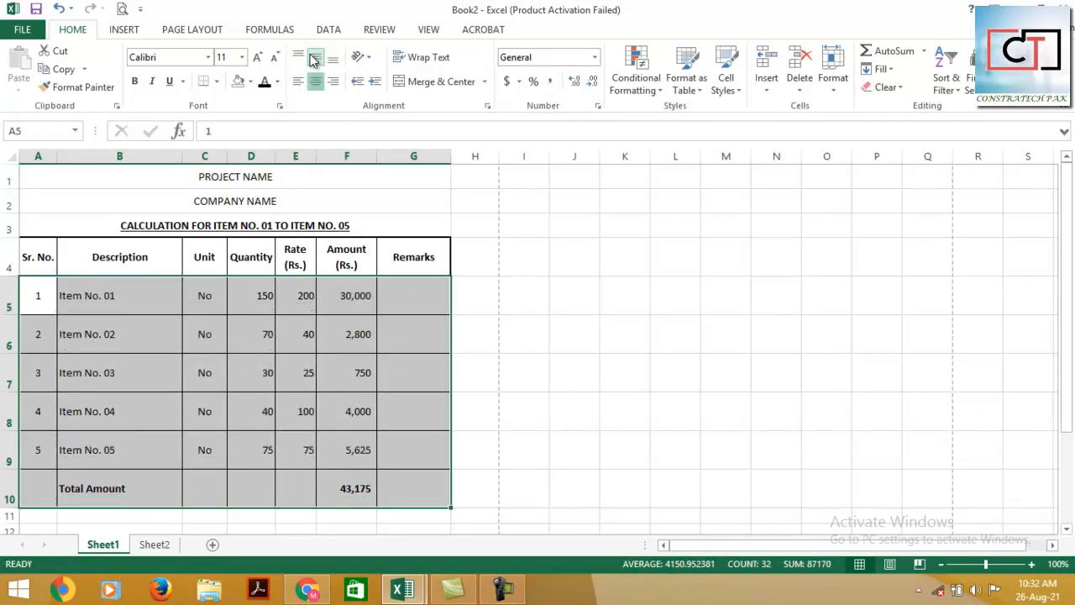
Step: Center the quantity and rate values in D5:E9 horizontally
click(291, 420)
drag(264, 295, 306, 444)
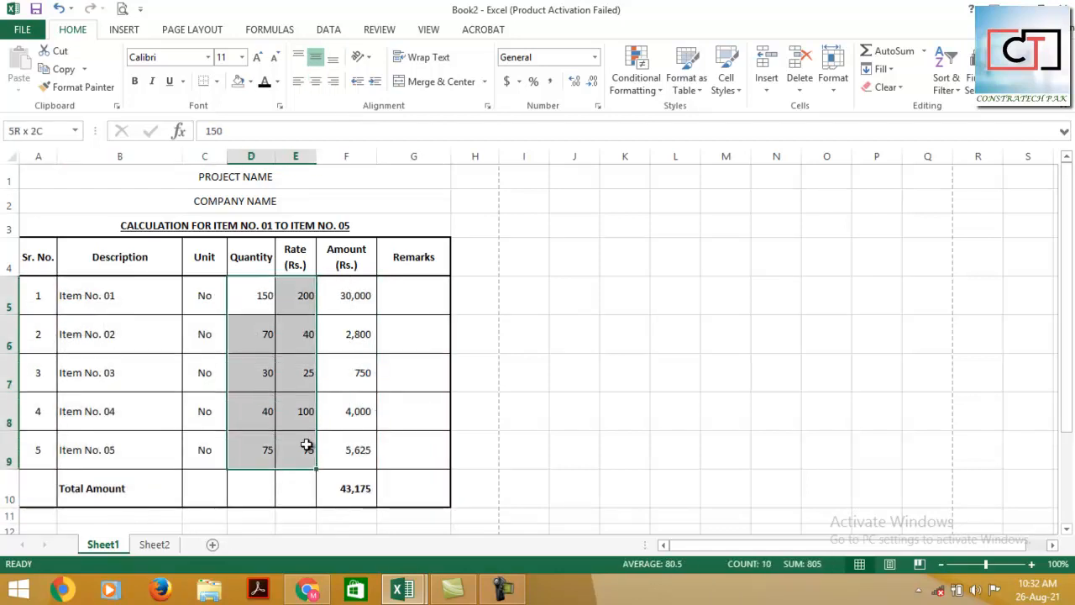
click(318, 85)
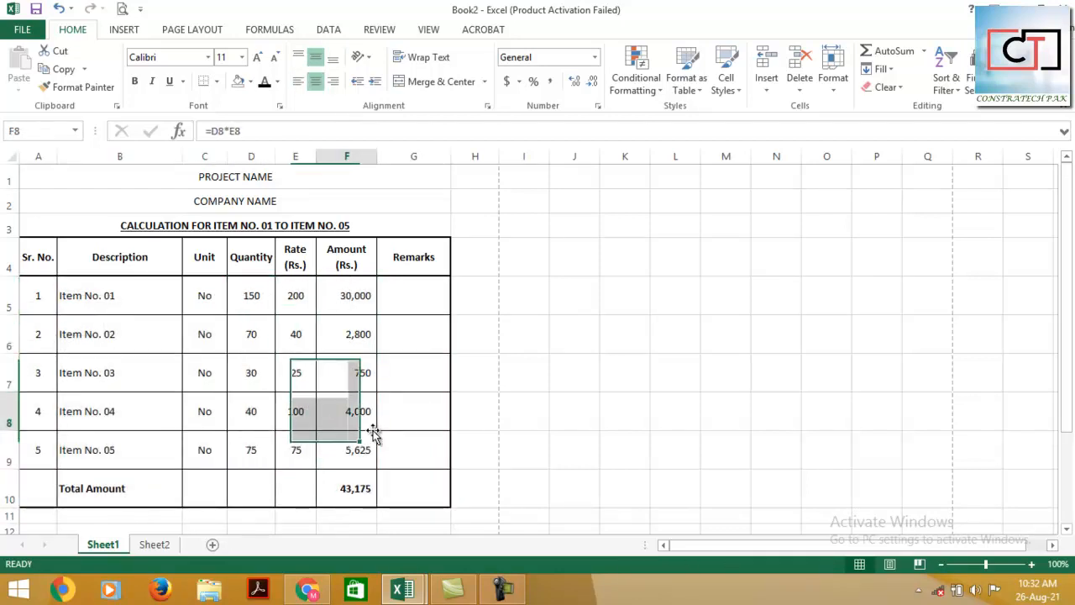
drag(356, 297, 356, 445)
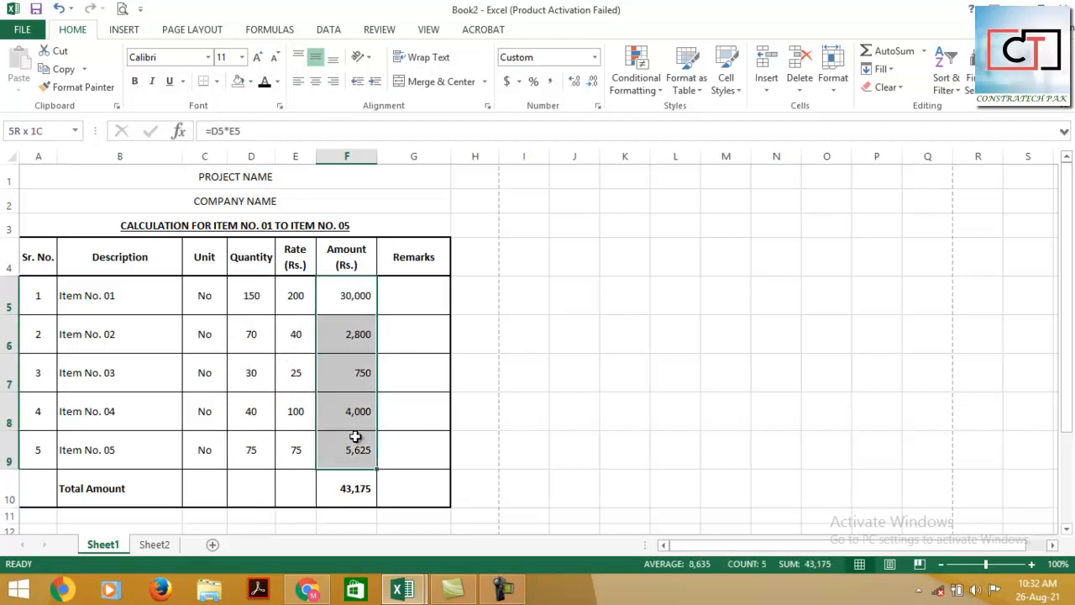
click(252, 497)
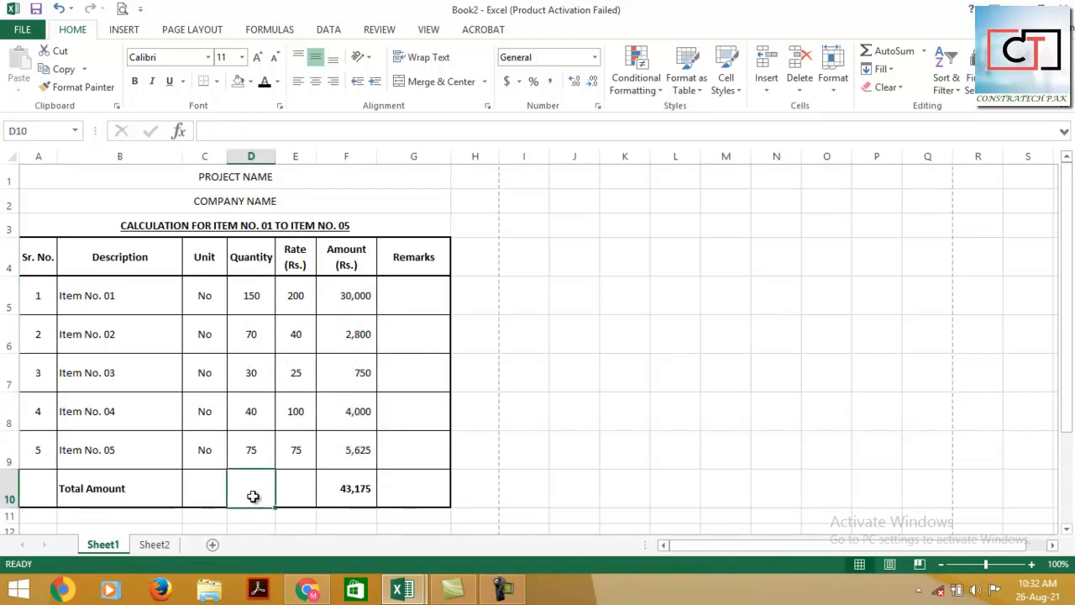
drag(116, 294, 124, 459)
scroll(193, 471, down, 1)
scroll(235, 445, up, 1)
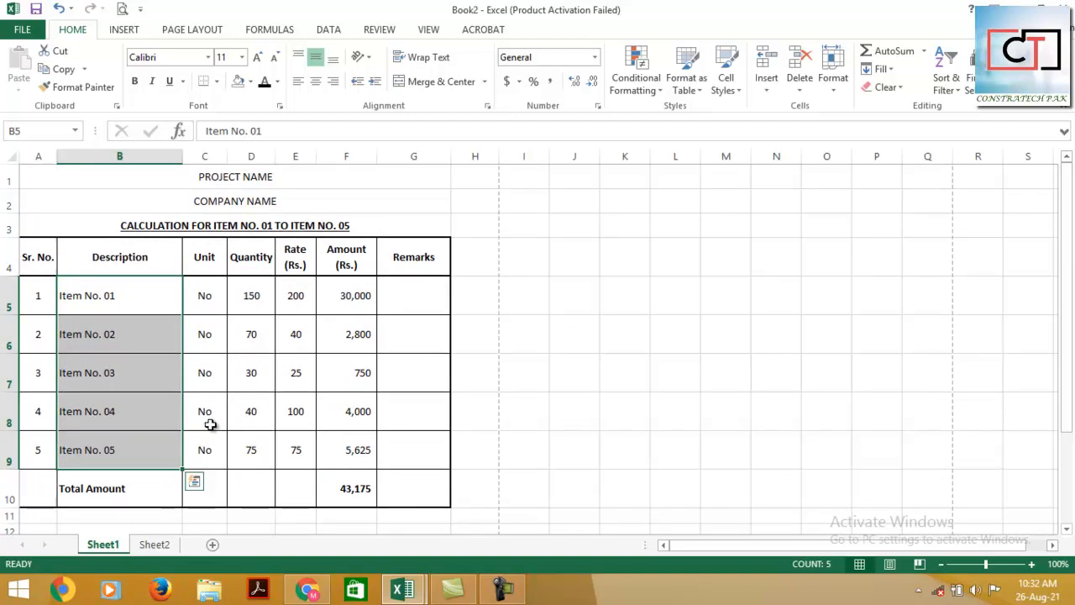
click(280, 409)
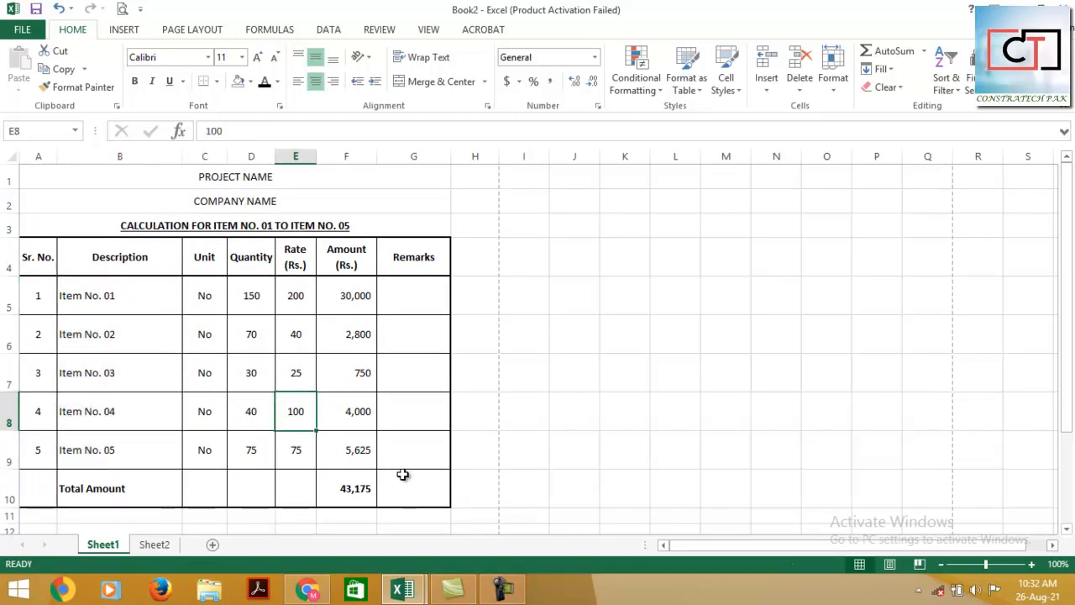
click(407, 352)
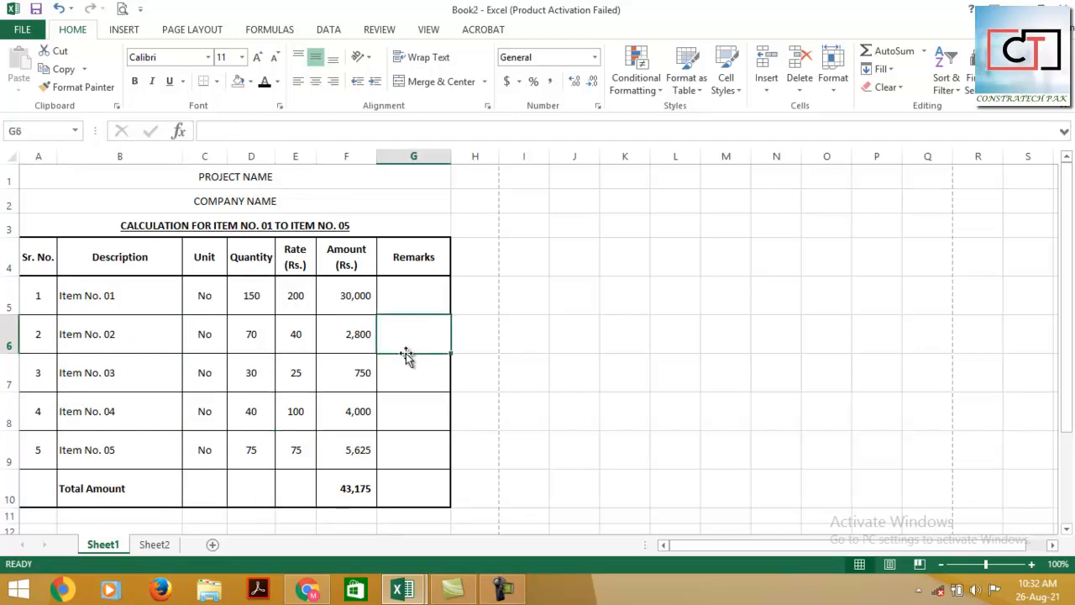
scroll(386, 453, down, 1)
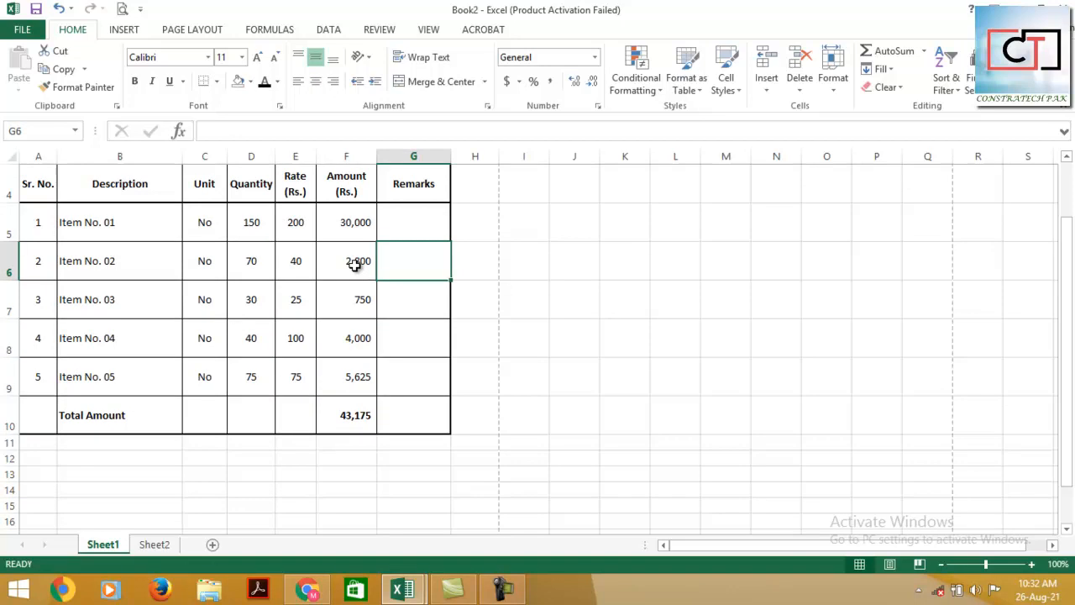
click(412, 338)
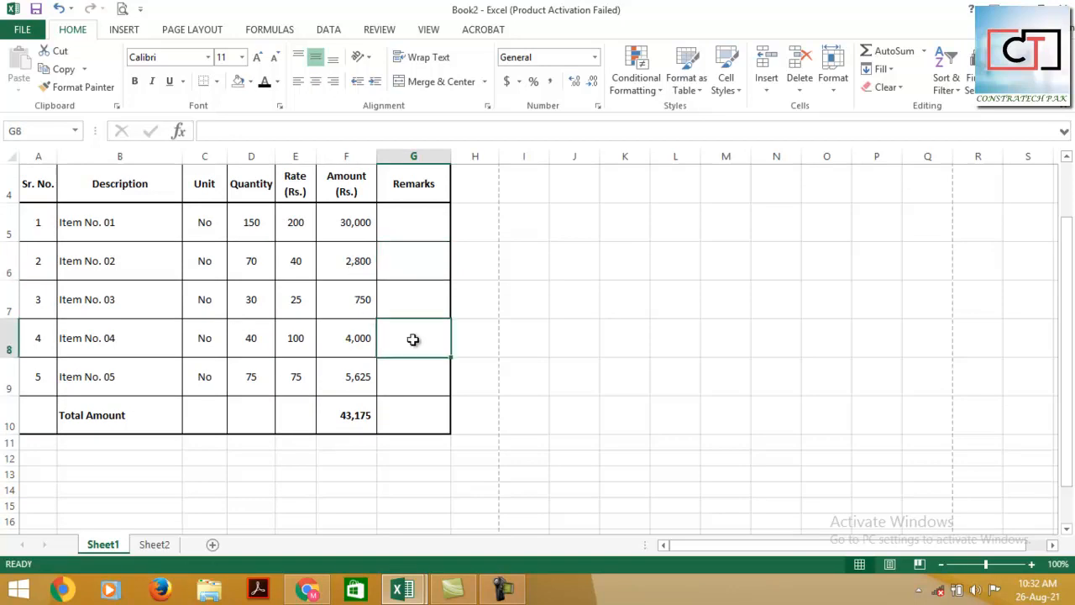
click(226, 130)
key(Escape)
scroll(514, 462, up, 1)
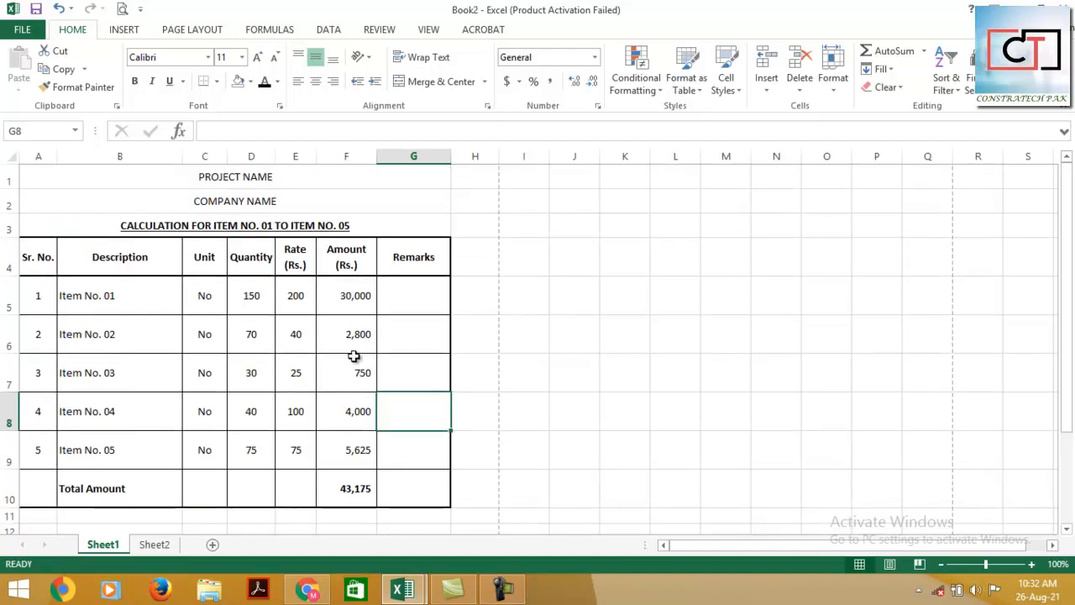
Step: Make the PROJECT NAME and COMPANY NAME headings in rows 1 and 2 bold
click(268, 179)
click(264, 220)
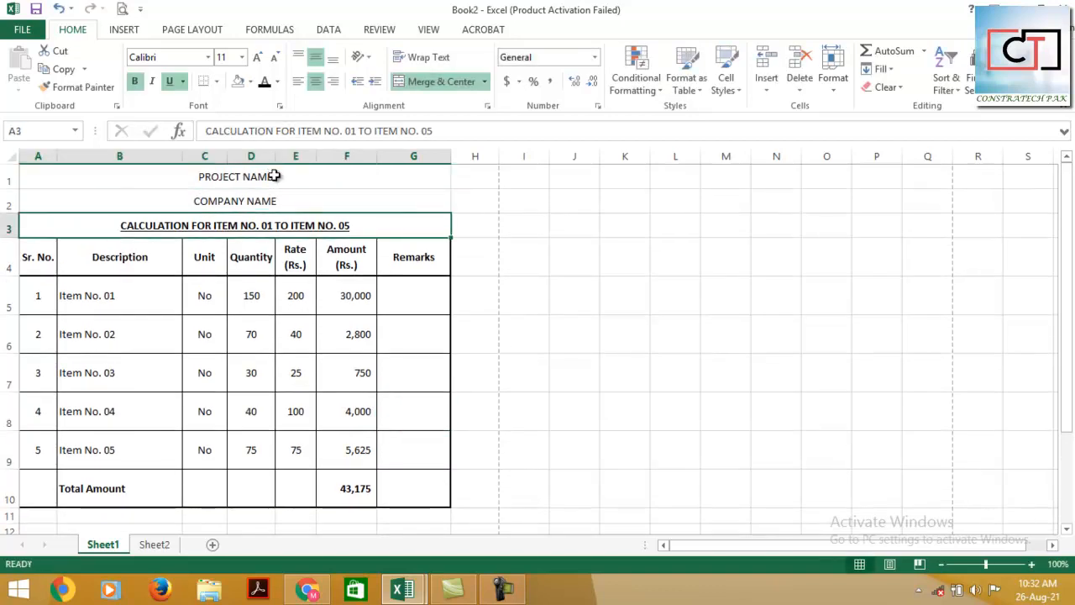
drag(274, 176, 275, 204)
key(ctrl+b)
click(360, 403)
key(ctrl+s)
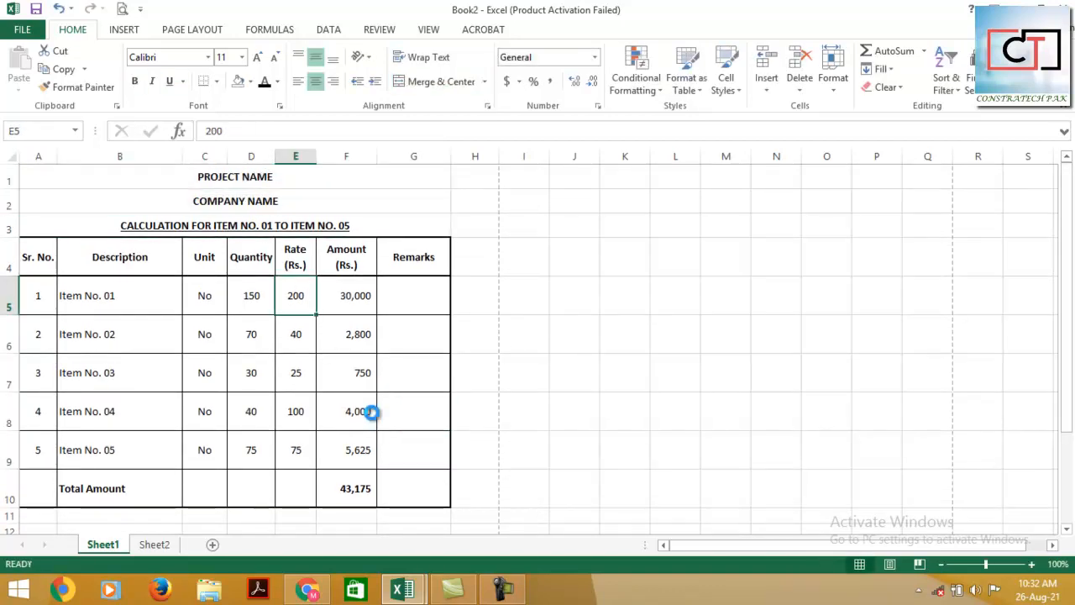
key(Escape)
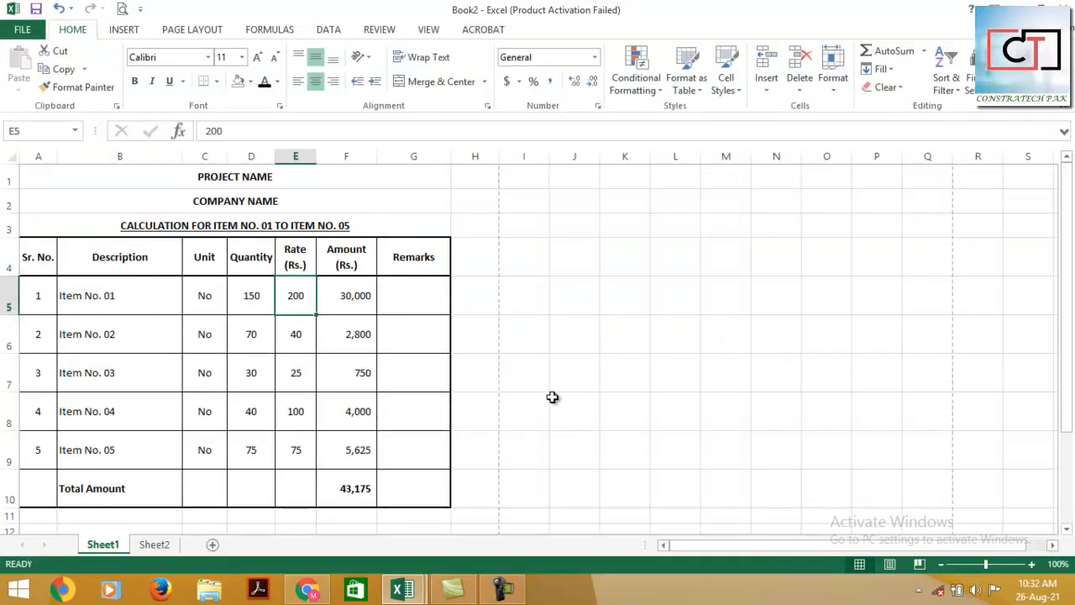
Step: Display the worksheet in Page Break Preview
click(432, 30)
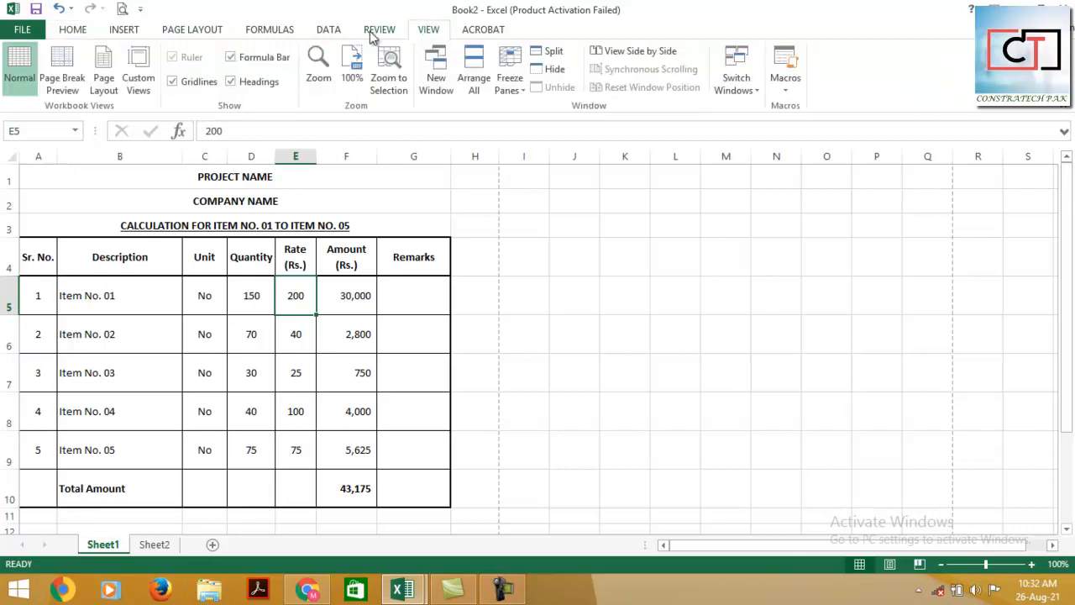
click(65, 70)
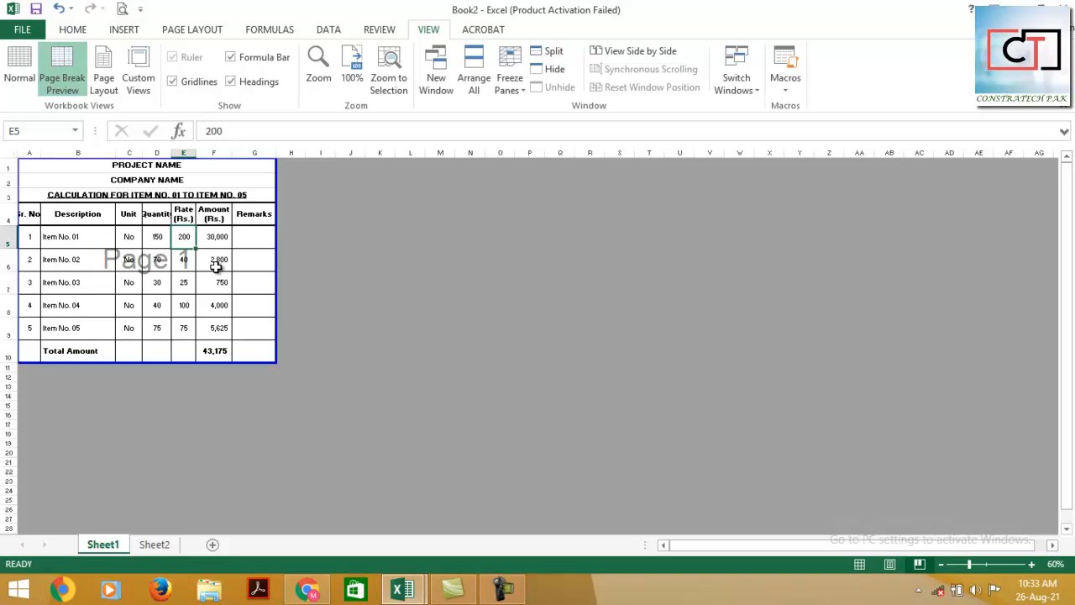
click(858, 563)
click(889, 563)
click(920, 564)
click(322, 377)
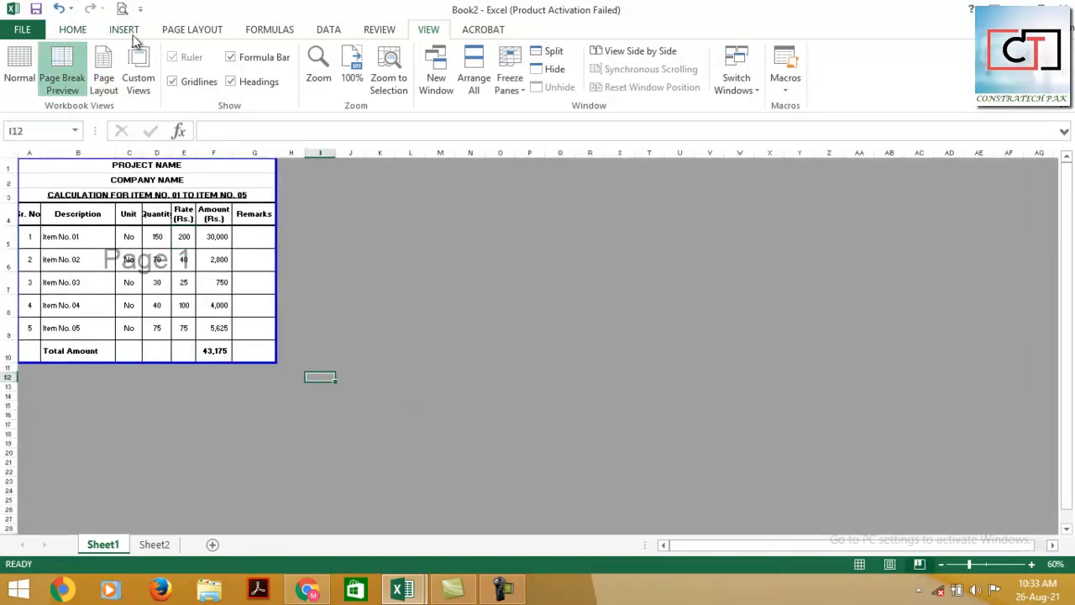
Step: Set the page orientation to Portrait and the paper size to A4
click(200, 31)
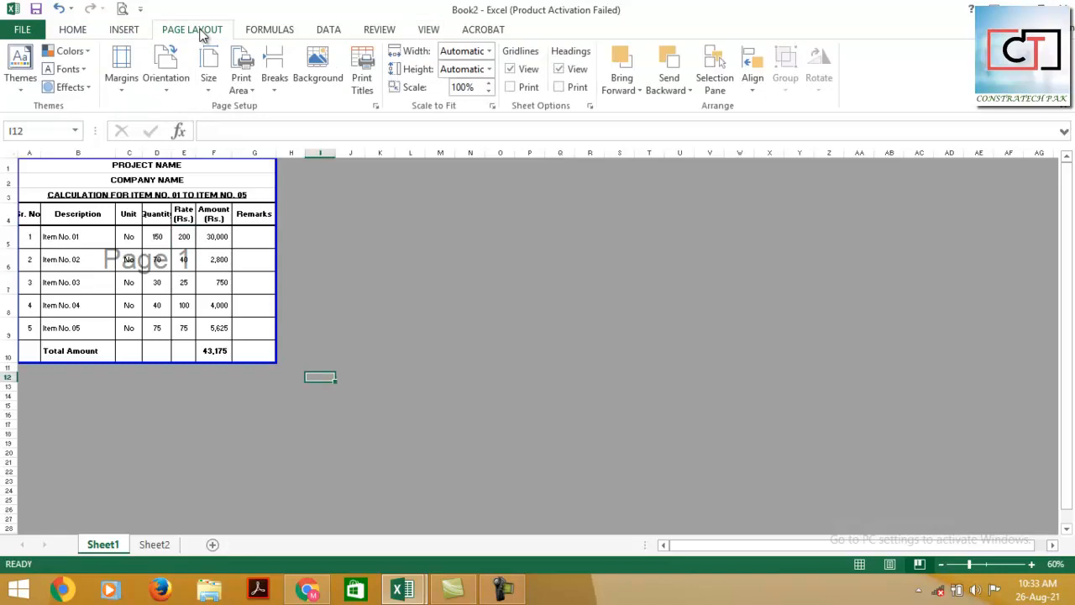
click(174, 72)
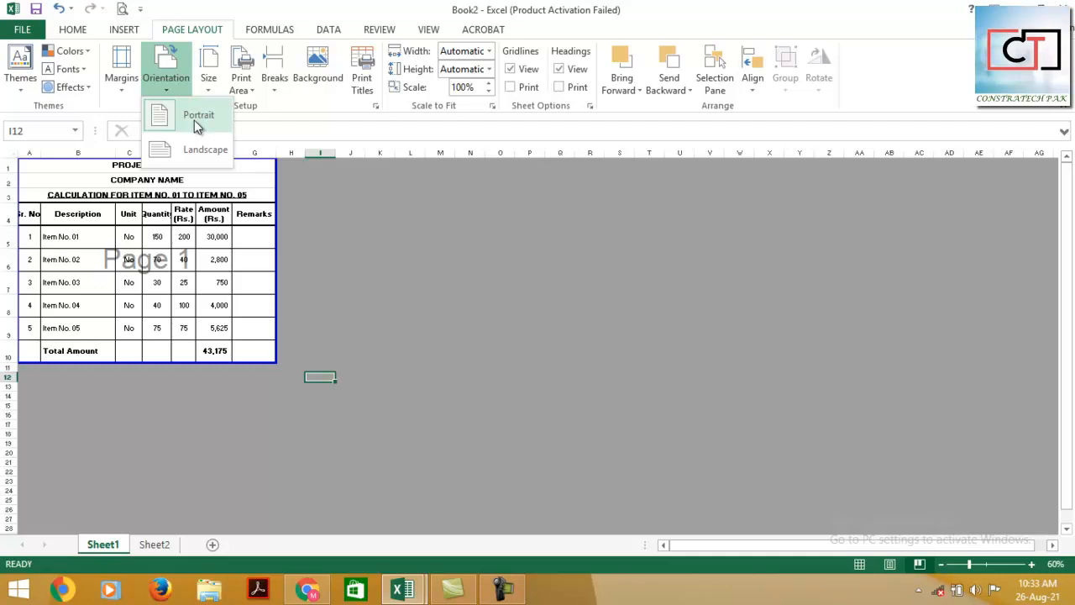
click(195, 119)
click(208, 80)
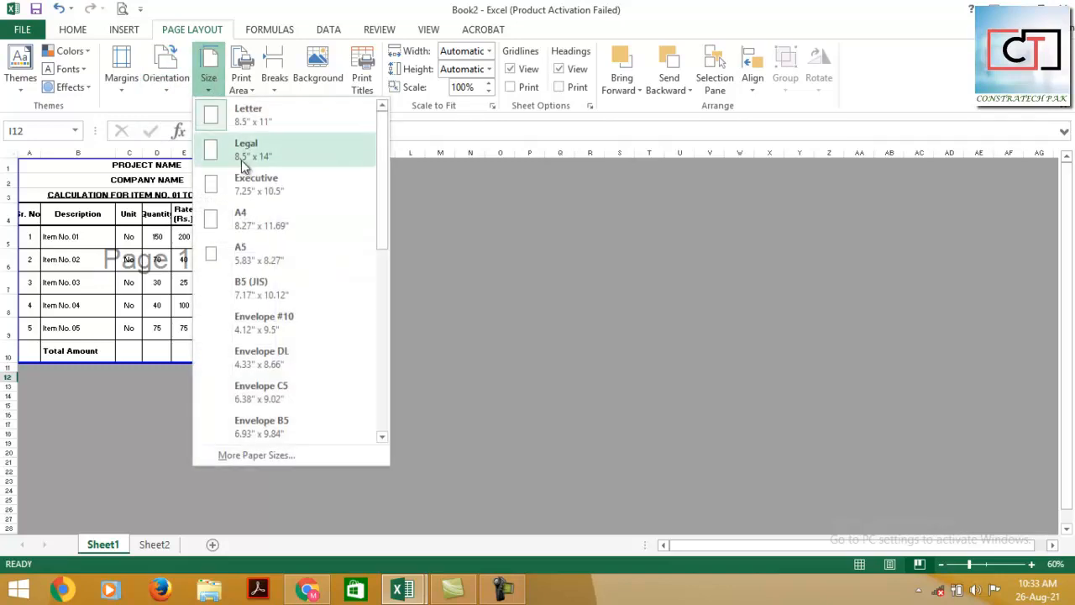
click(289, 227)
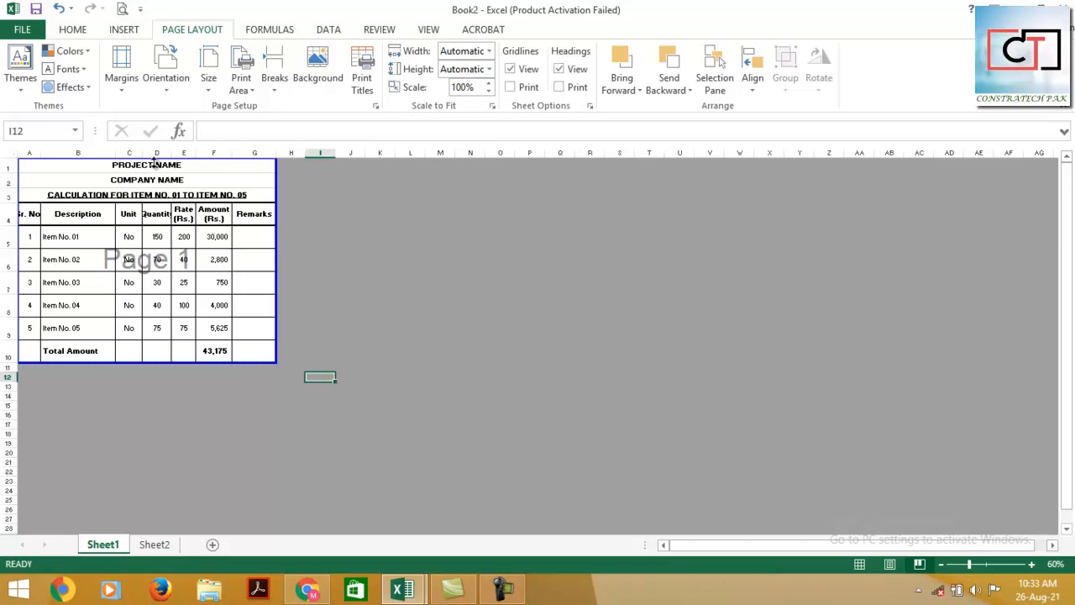
Step: Widen the Description column and check both pages in the print preview
drag(116, 152, 178, 152)
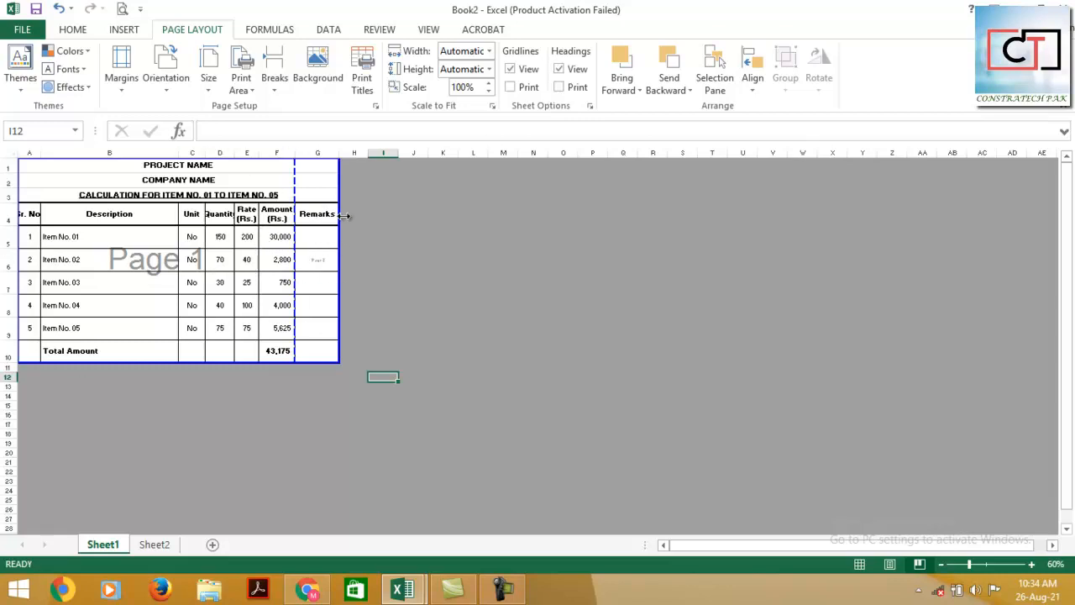
key(ctrl+p)
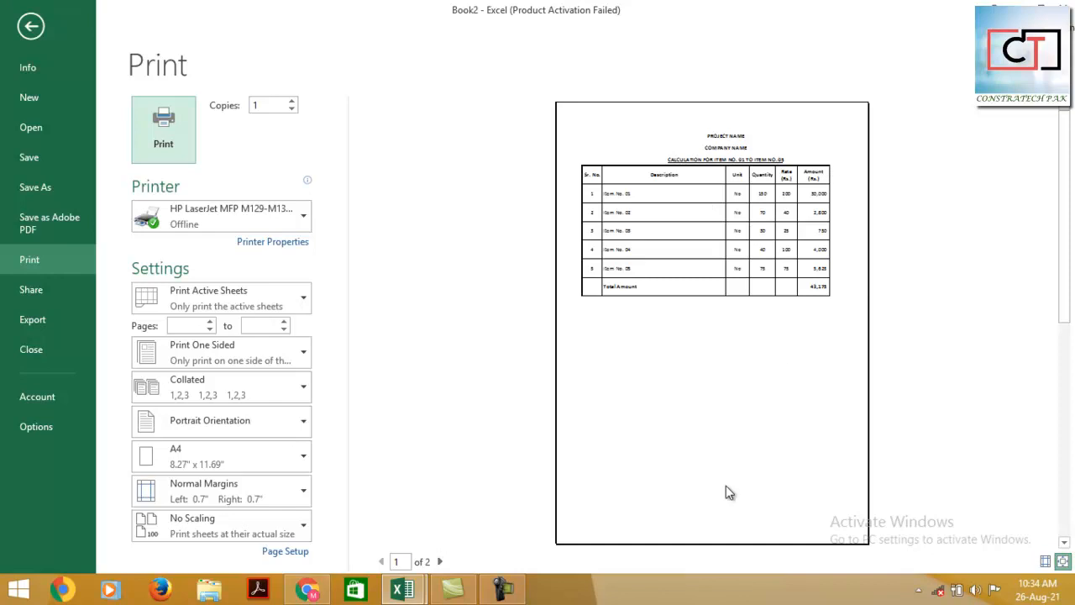
click(440, 561)
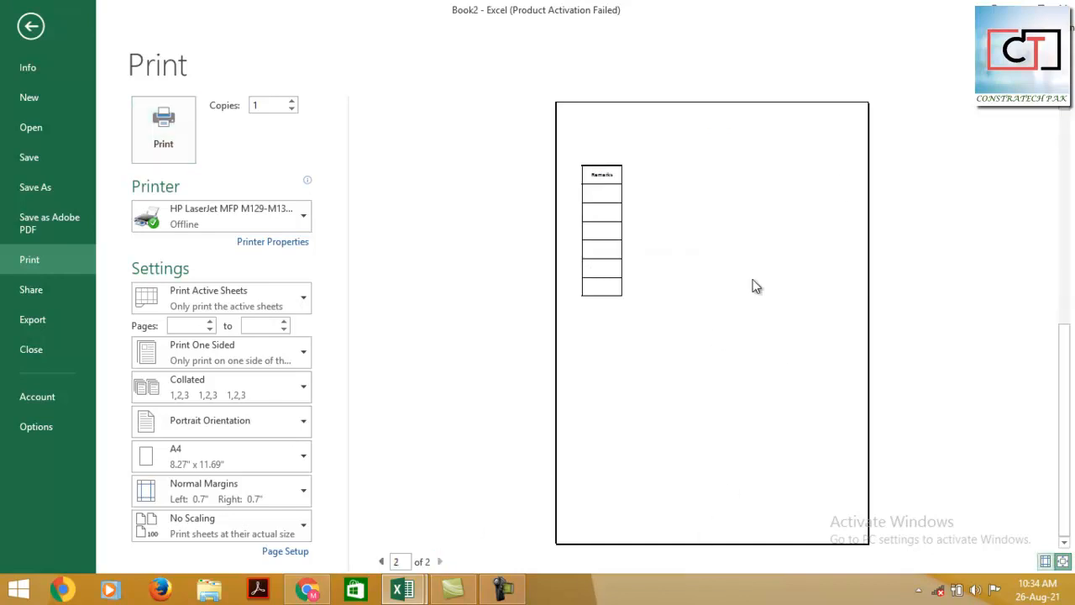
key(Escape)
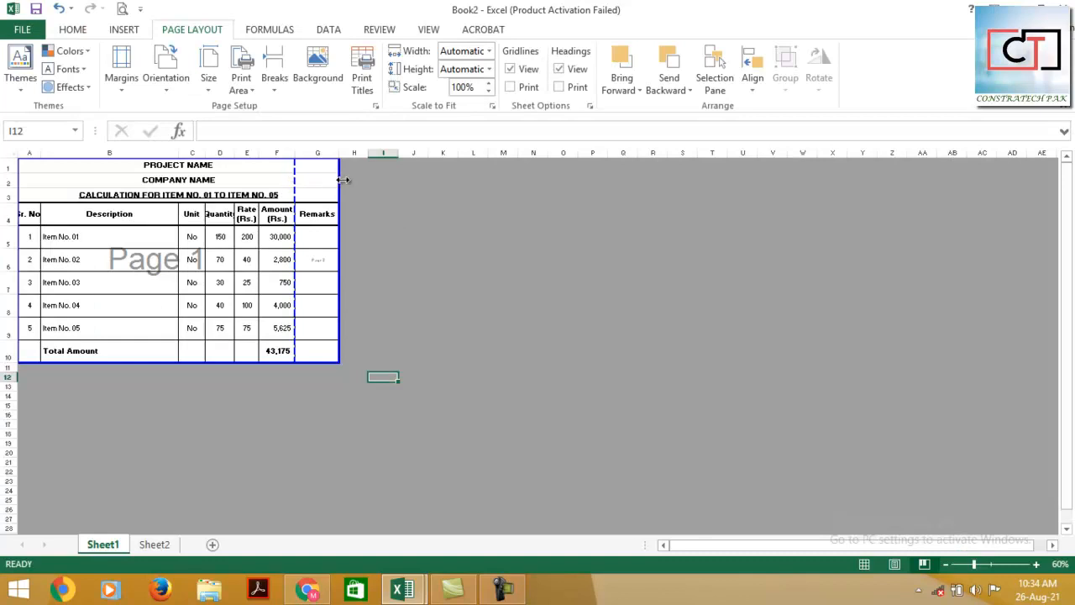
Step: Try reducing the print scale to 90% and check the page in the print preview
drag(343, 180, 343, 180)
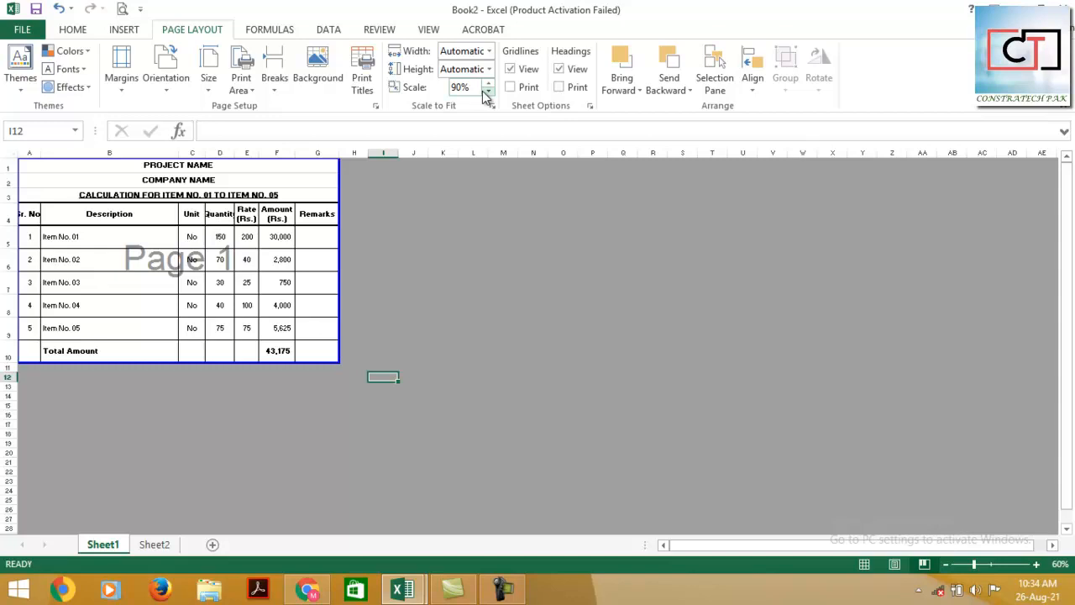
key(ctrl+p)
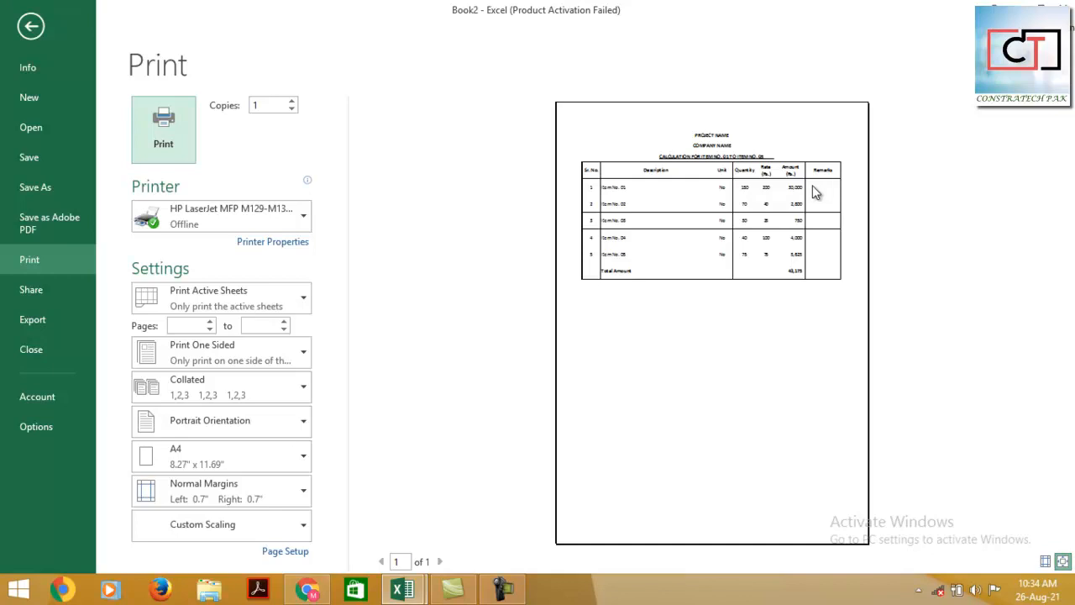
key(Escape)
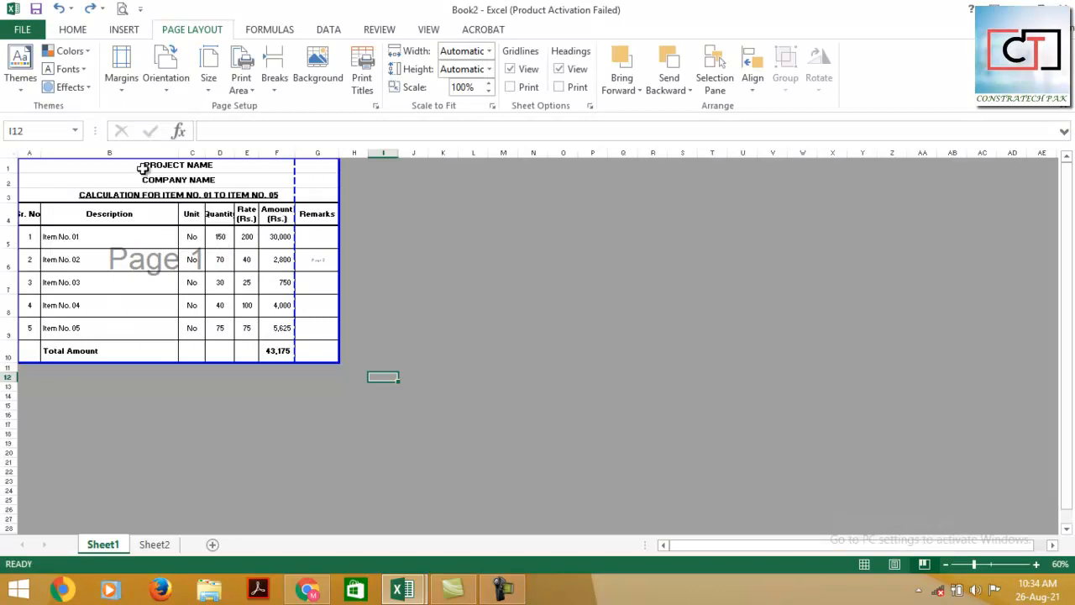
Step: Narrow the Description column until the table fits on one page and check it in the print preview
drag(179, 153, 143, 157)
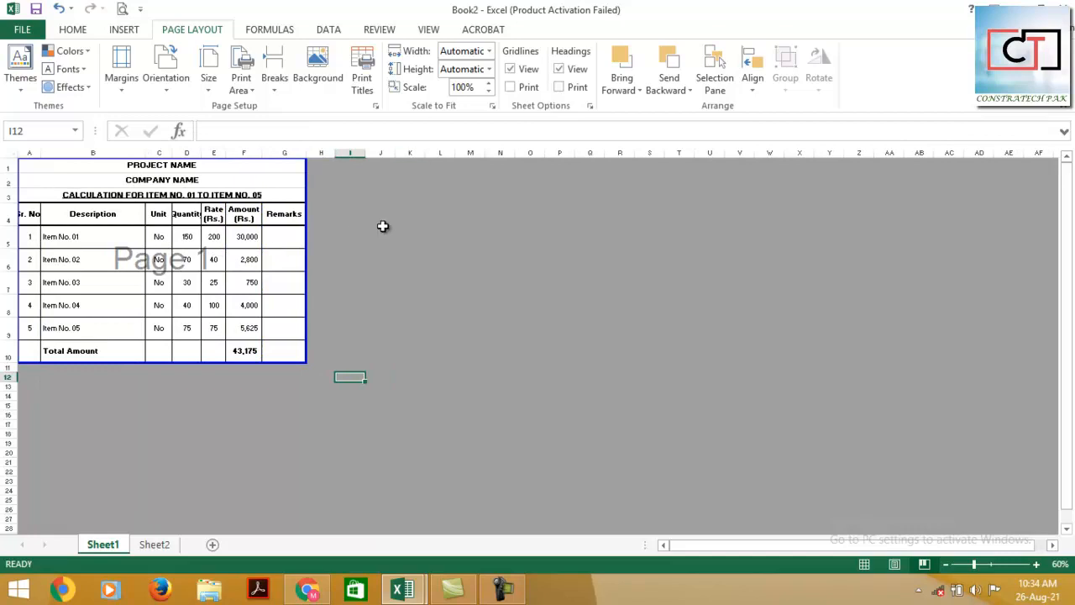
key(ctrl+p)
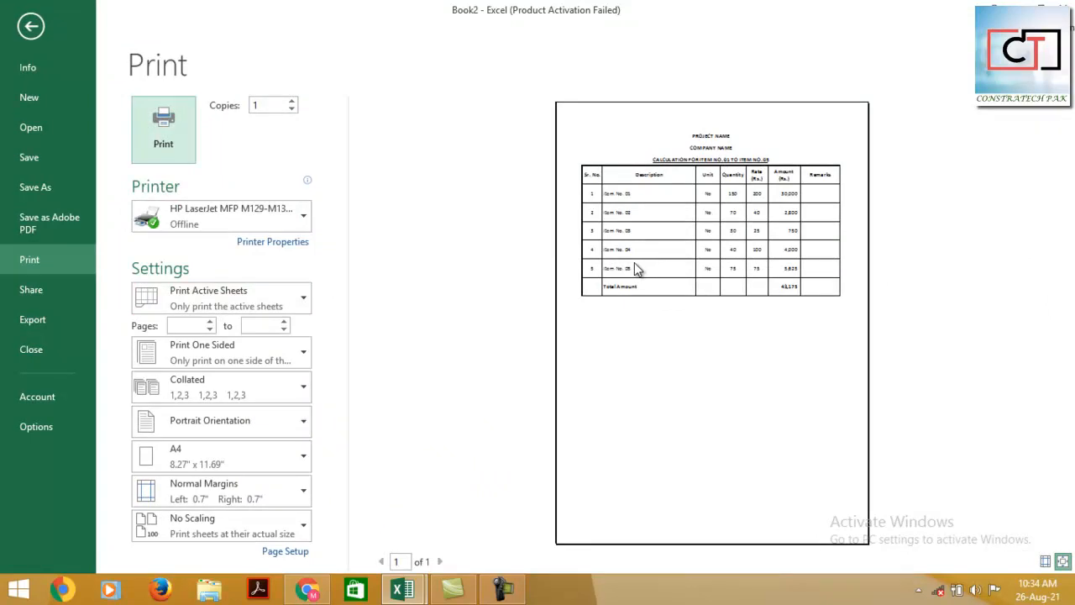
key(Escape)
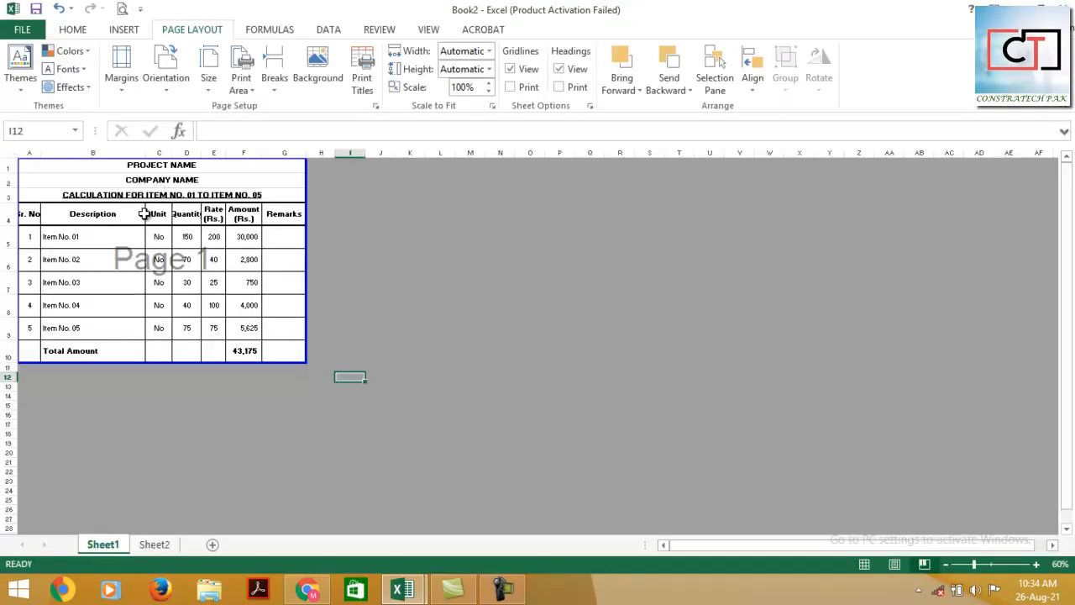
Step: Narrow the Description column slightly more
drag(143, 152, 133, 154)
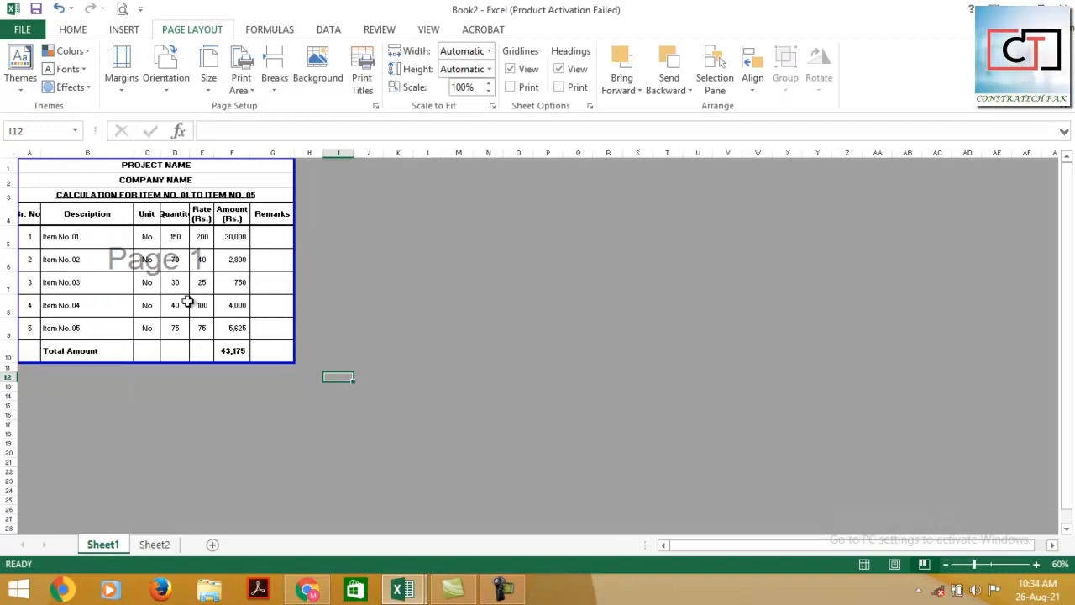
Step: Insert 14 blank rows above the Item No. 03 row to extend the table onto a second page
click(176, 305)
click(3, 288)
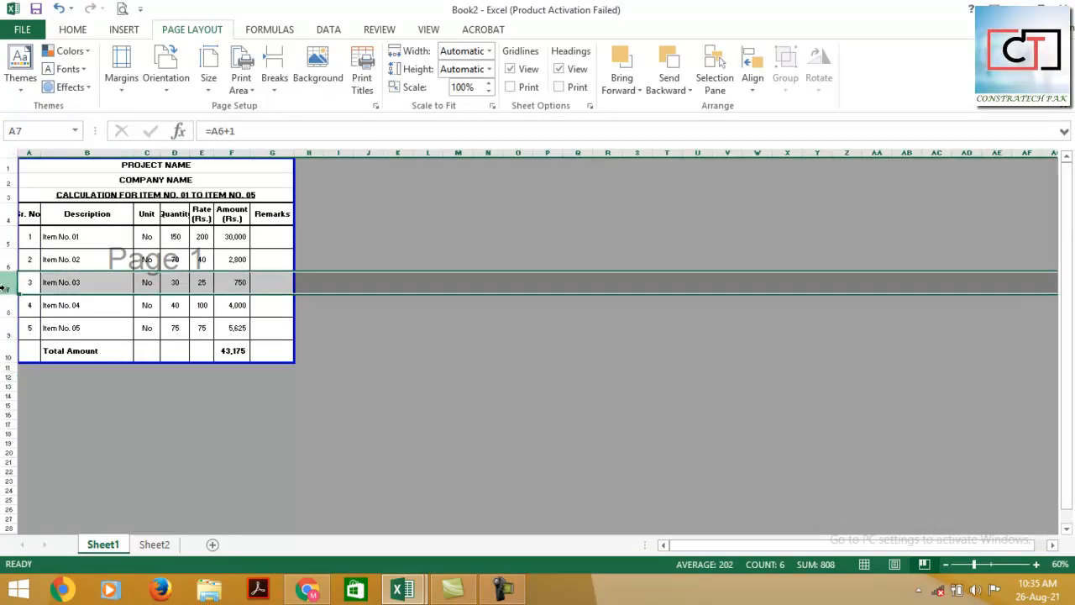
key(ctrl+plus)
key(ctrl+plus)
key(ctrl+plus)
key(ctrl+plus)
key(ctrl+plus)
key(ctrl+plus)
key(ctrl+plus)
key(ctrl+plus)
key(ctrl+plus)
key(ctrl+plus)
key(ctrl+plus)
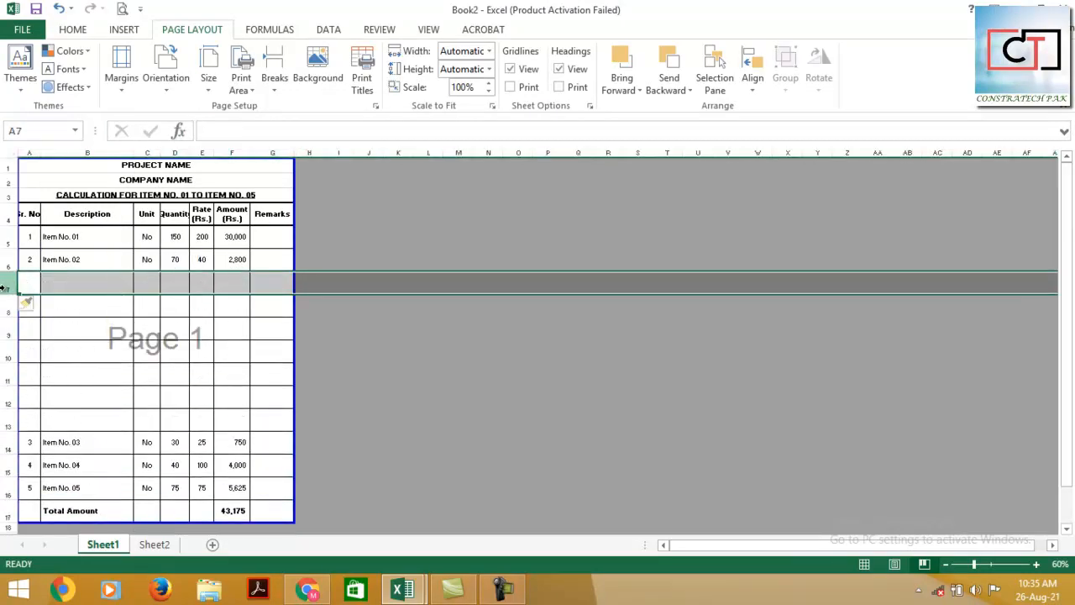
Step: Check how the extended table splits across both pages in the print preview
scroll(249, 358, down, 5)
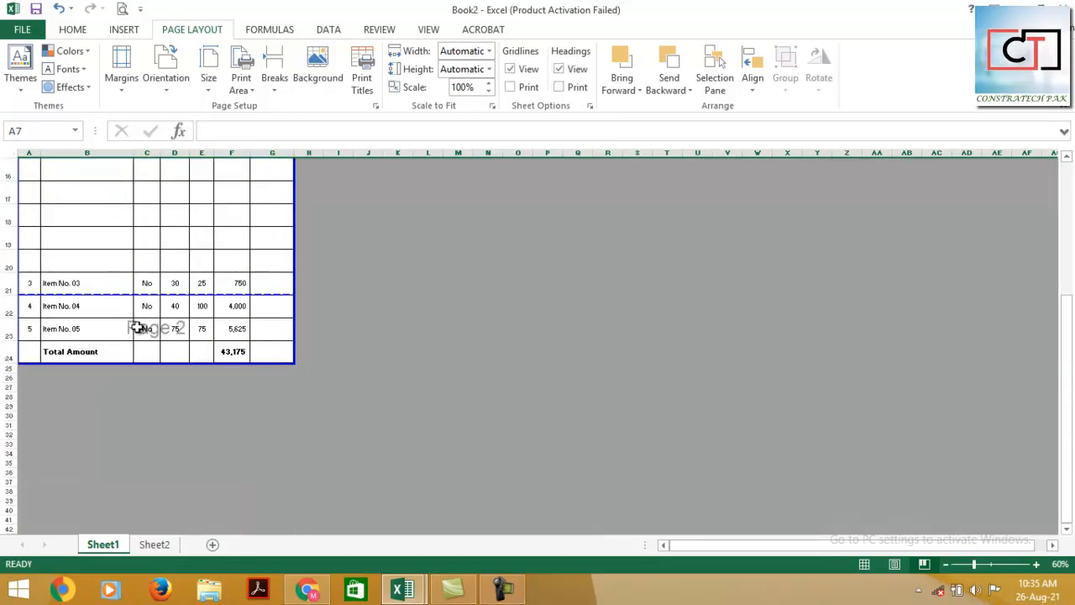
key(ctrl+p)
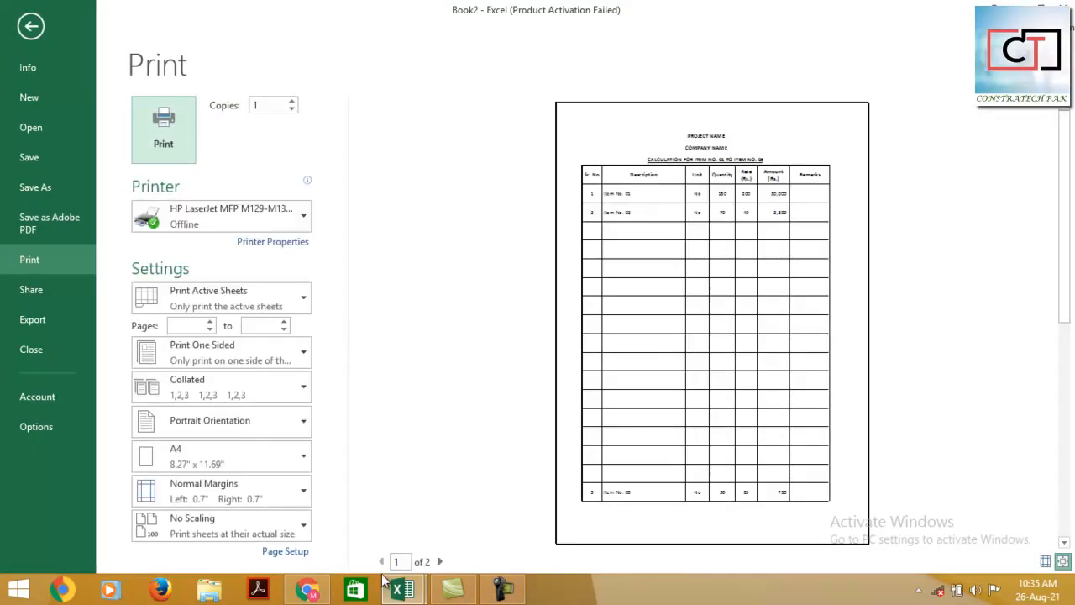
click(439, 561)
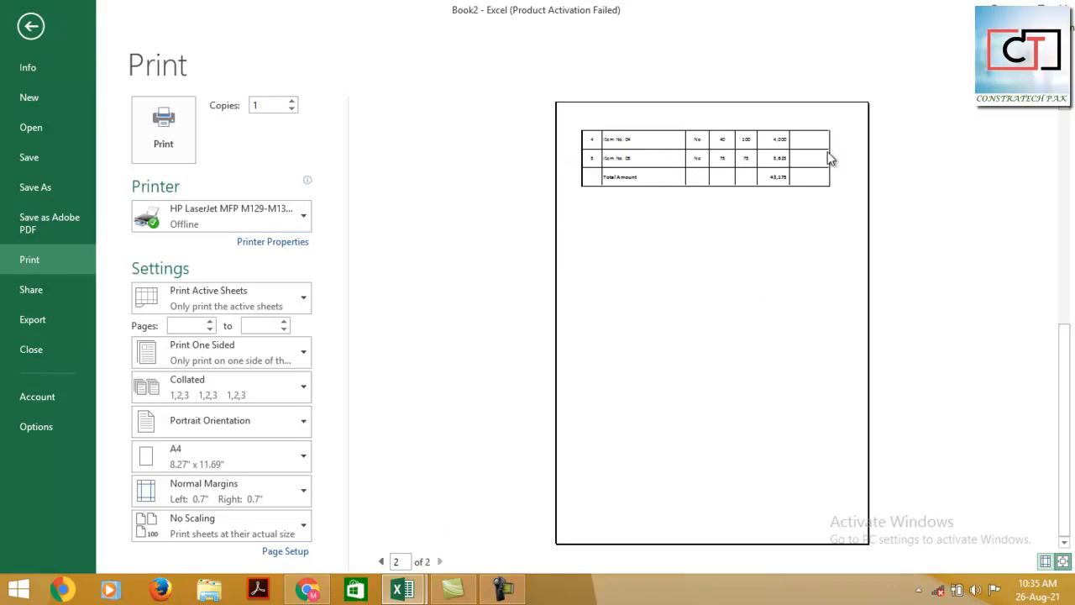
click(381, 561)
key(Escape)
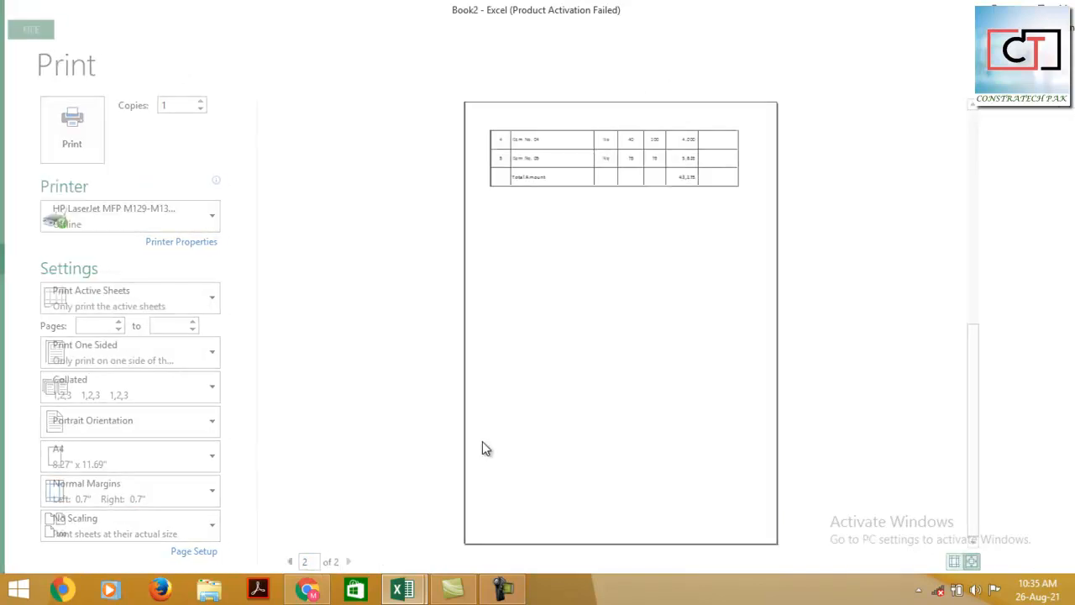
Step: Set rows 1 to 4 ($1:$4) as print titles that repeat at the top of every page
click(219, 275)
scroll(218, 275, up, 2)
click(362, 77)
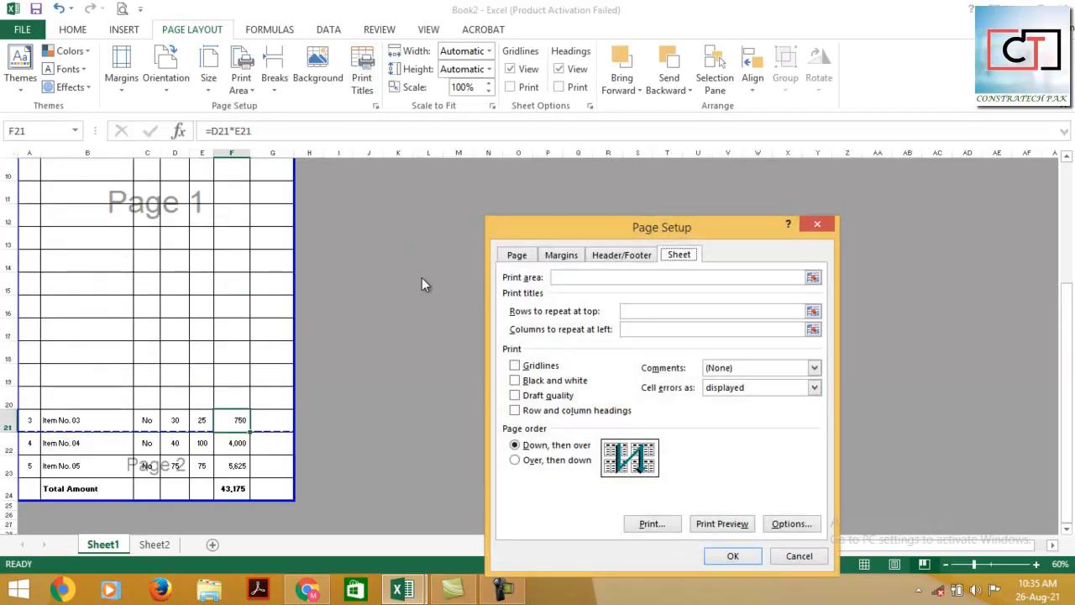
click(813, 311)
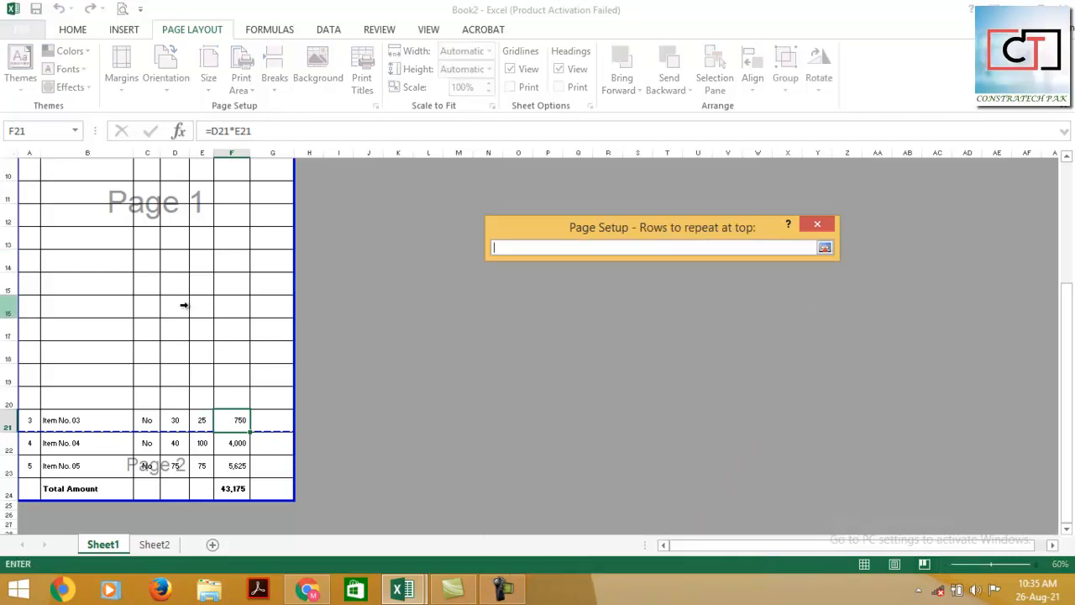
scroll(269, 321, up, 1)
scroll(269, 321, up, 3)
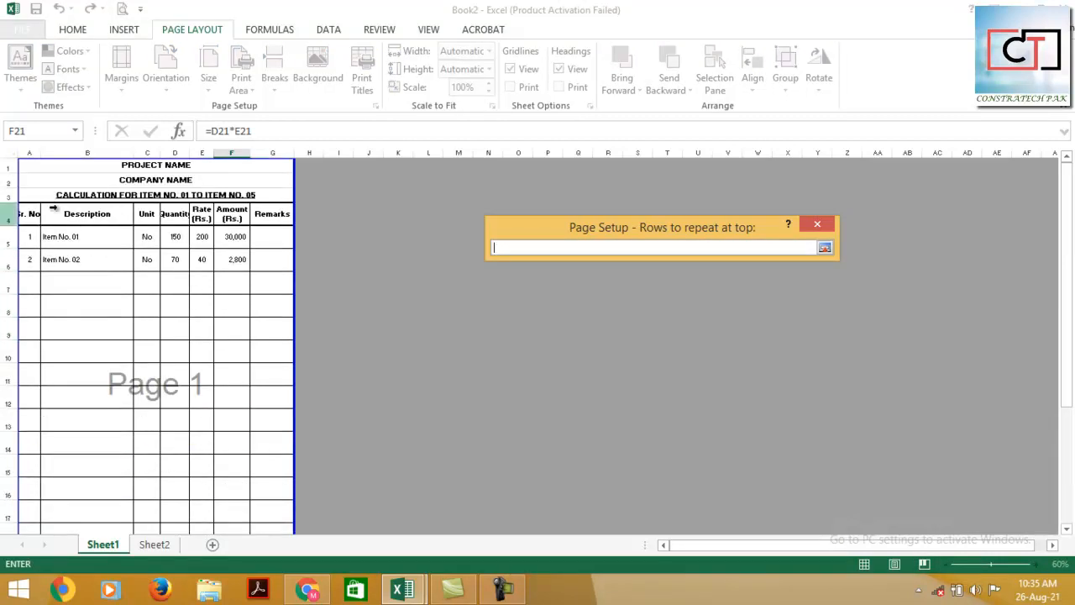
drag(152, 166, 145, 213)
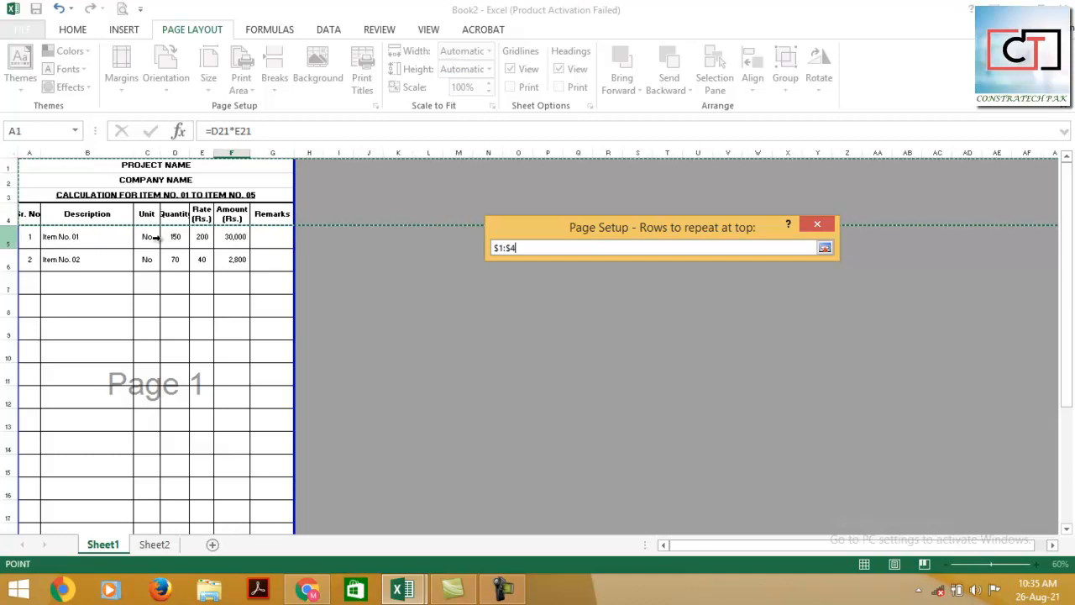
key(Return)
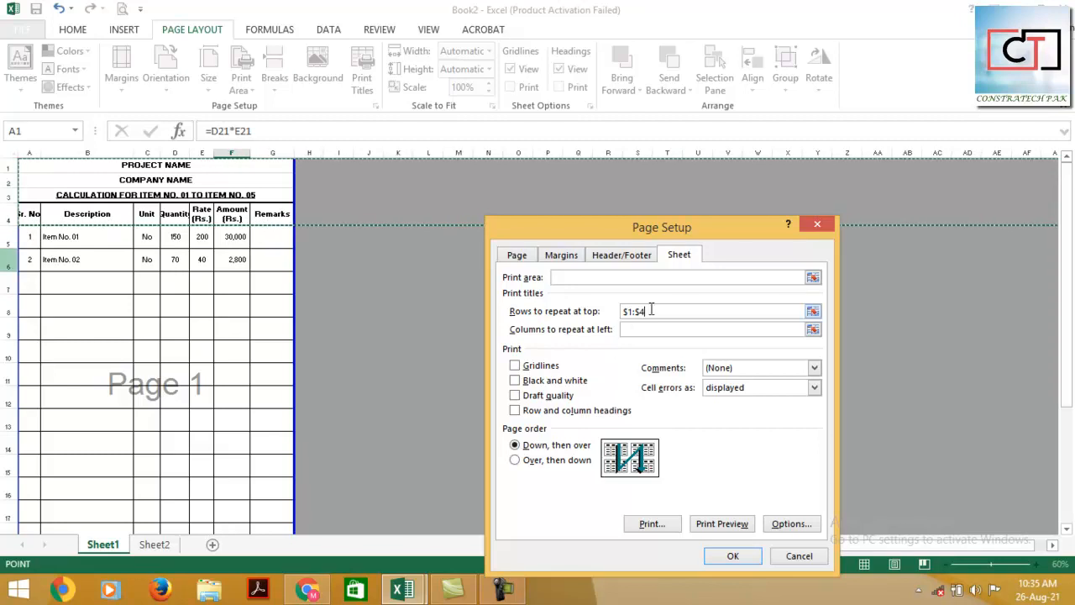
click(732, 556)
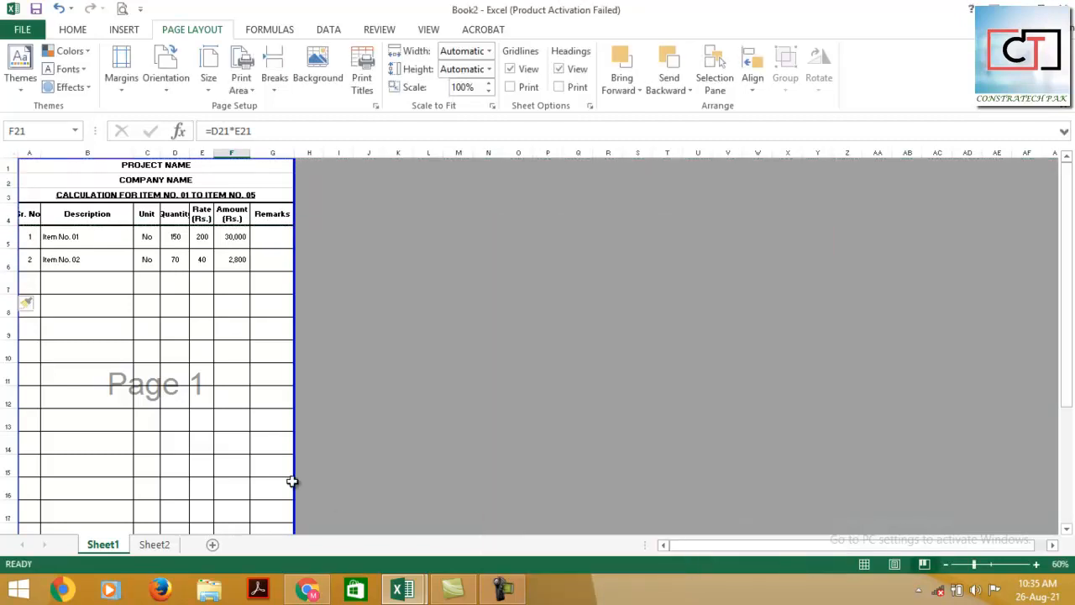
Step: Check the title and header rows on both pages in the print preview
key(ctrl+p)
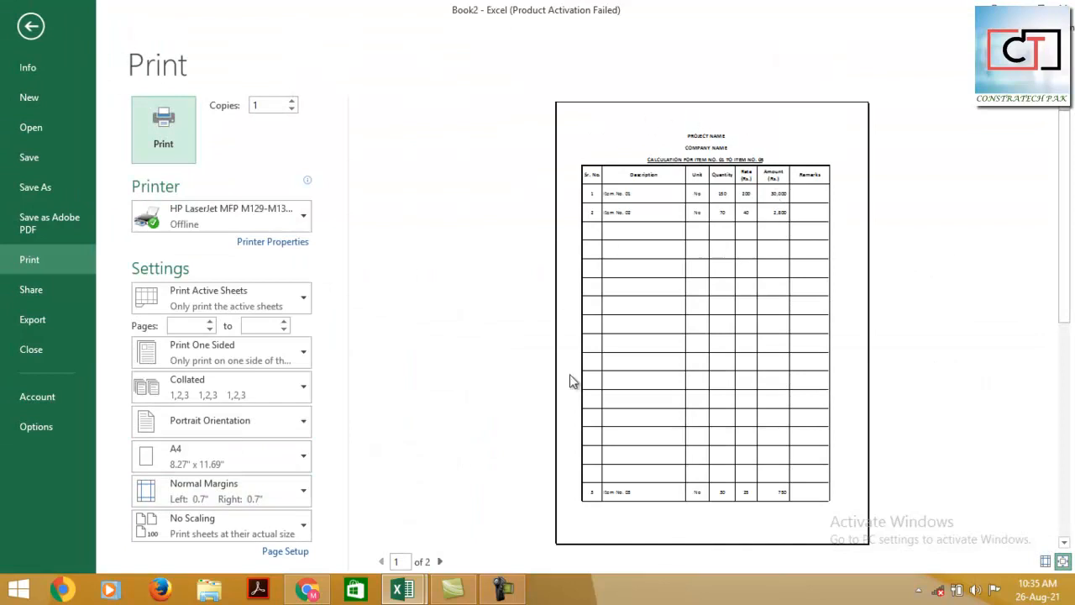
click(440, 561)
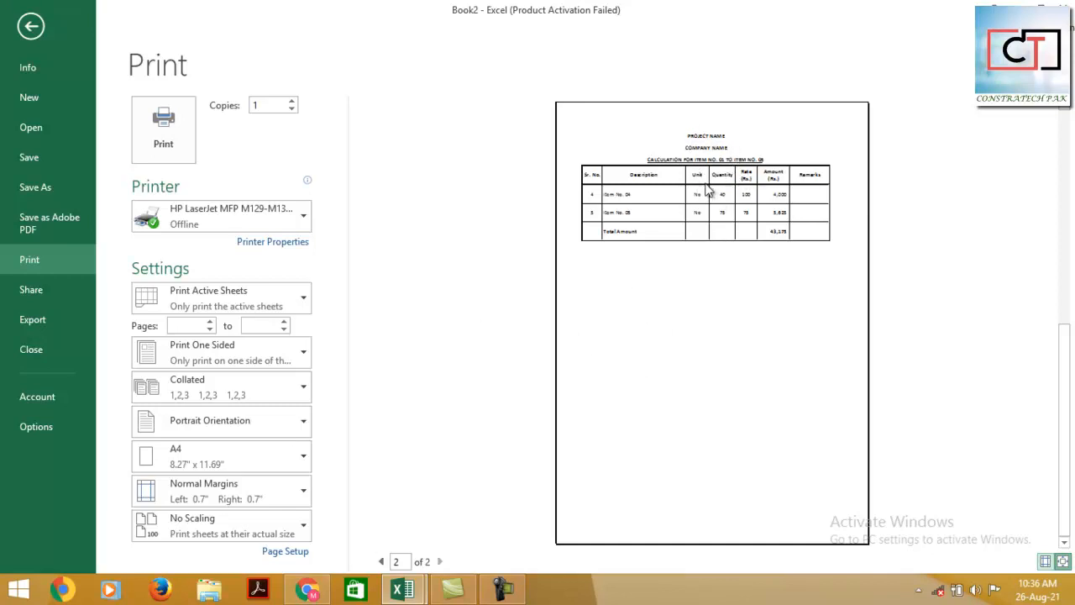
key(Escape)
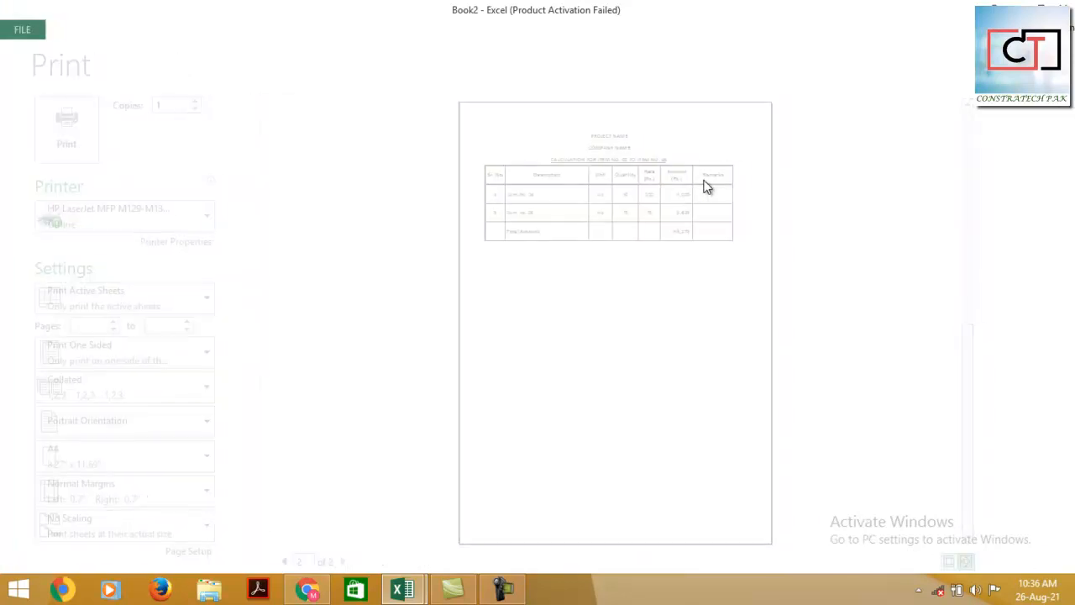
Step: Undo the last row insertions and delete the remaining blank rows 7 to 16 above Item No. 03
key(ctrl+z)
key(ctrl+z)
key(ctrl+z)
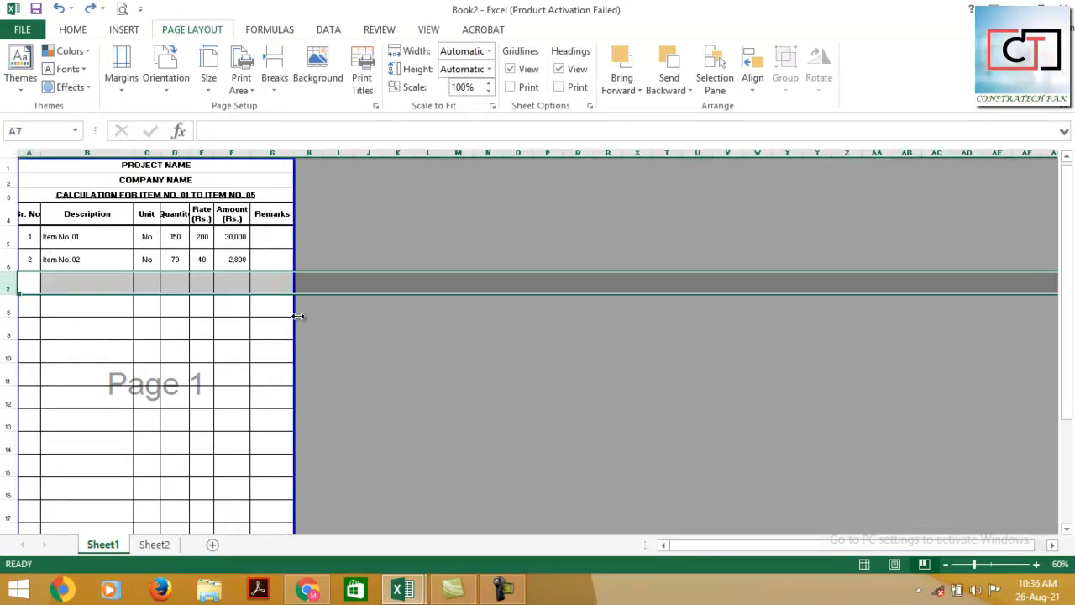
drag(12, 286, 9, 495)
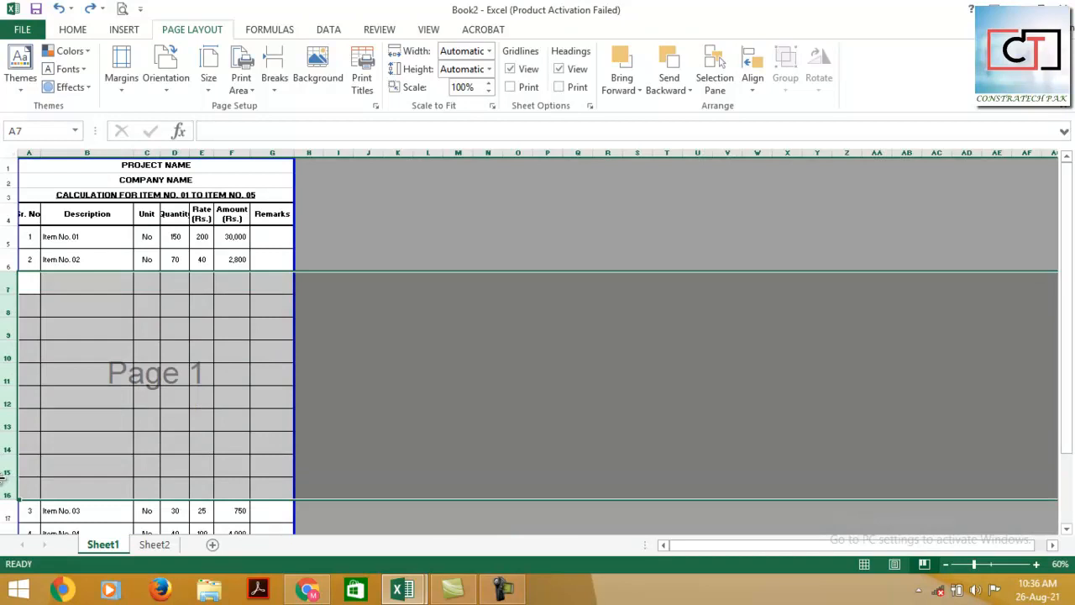
key(BackSpace)
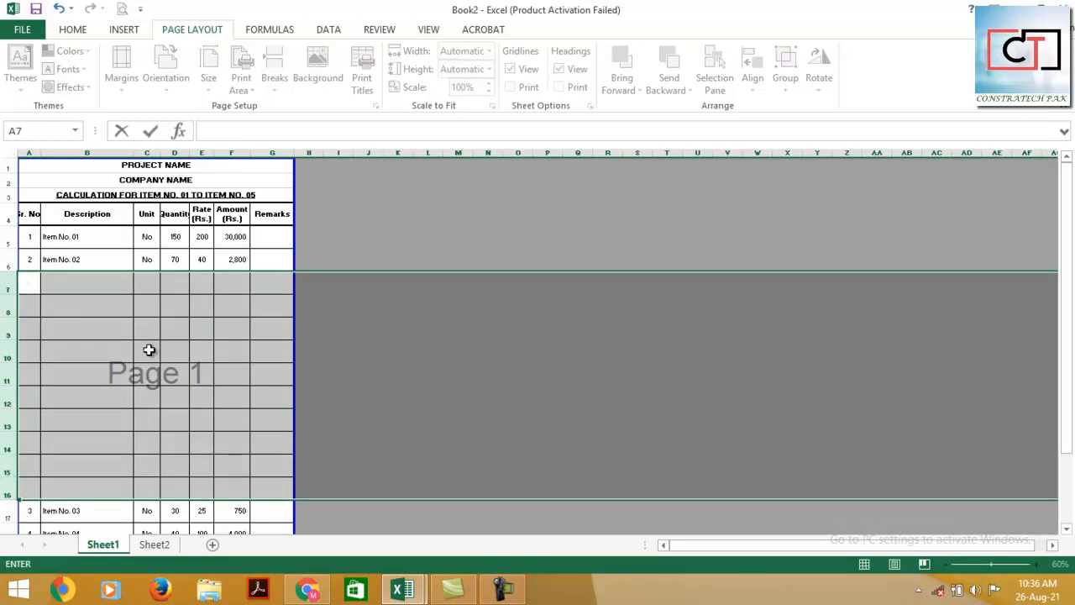
key(Escape)
key(BackSpace)
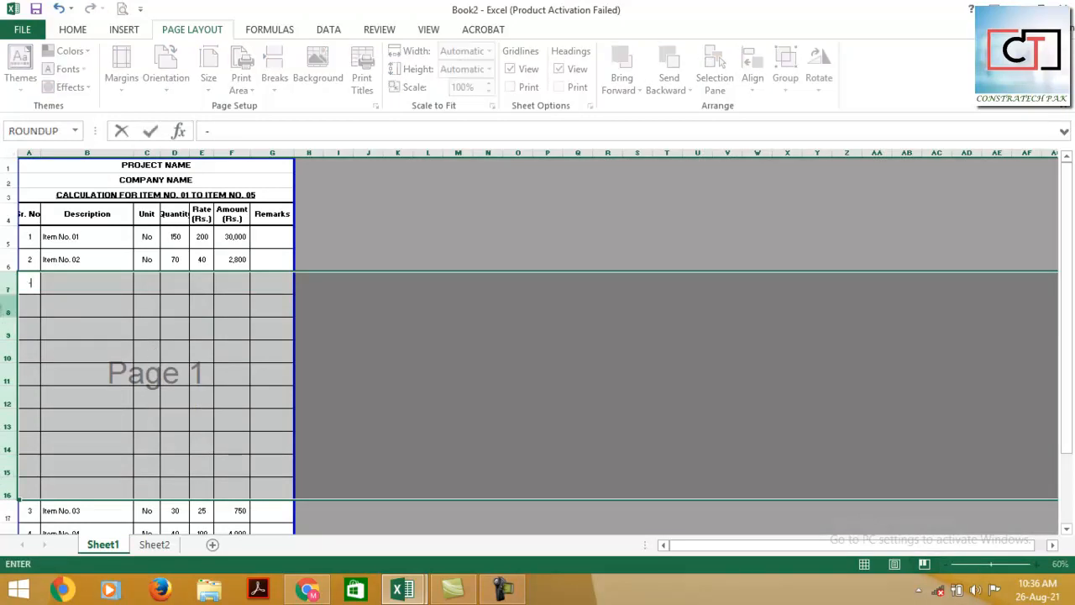
key(Escape)
right_click(5, 343)
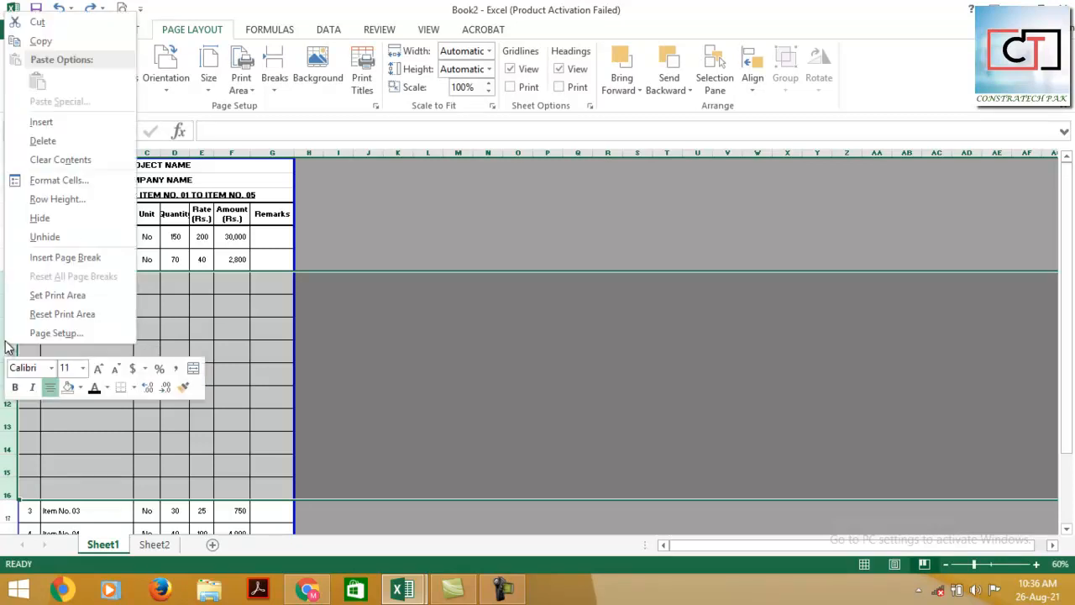
click(47, 143)
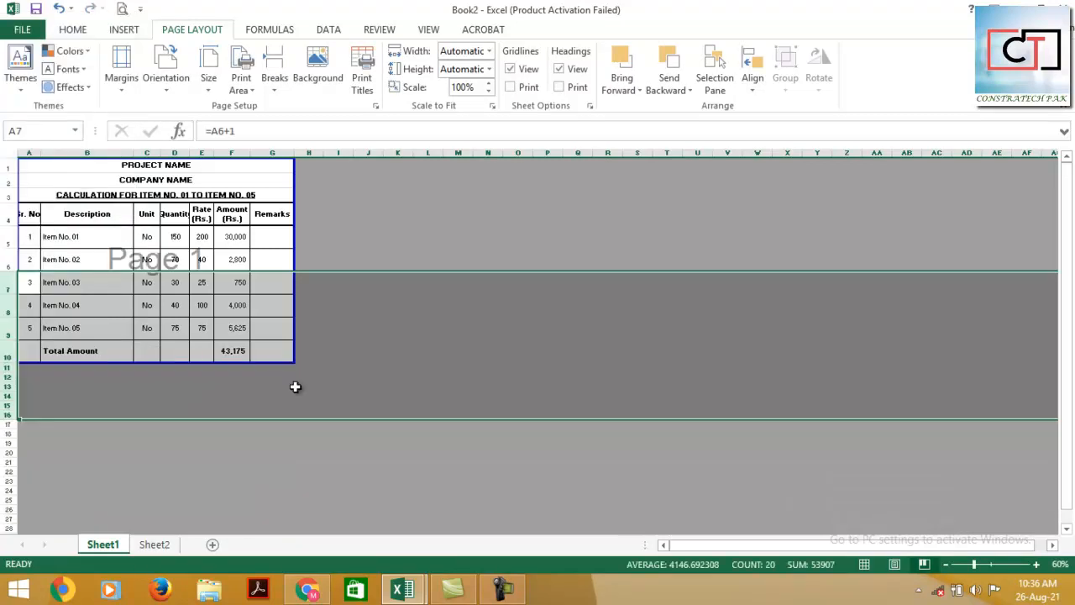
Step: Switch the worksheet from Page Break Preview back to Normal view
click(238, 349)
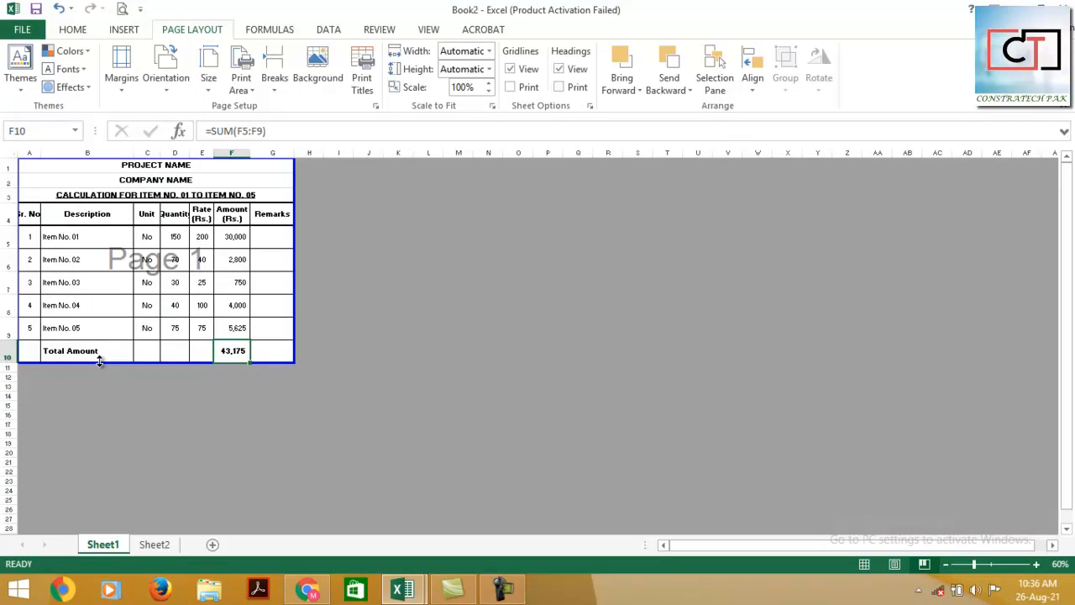
click(338, 352)
scroll(309, 354, up, 2)
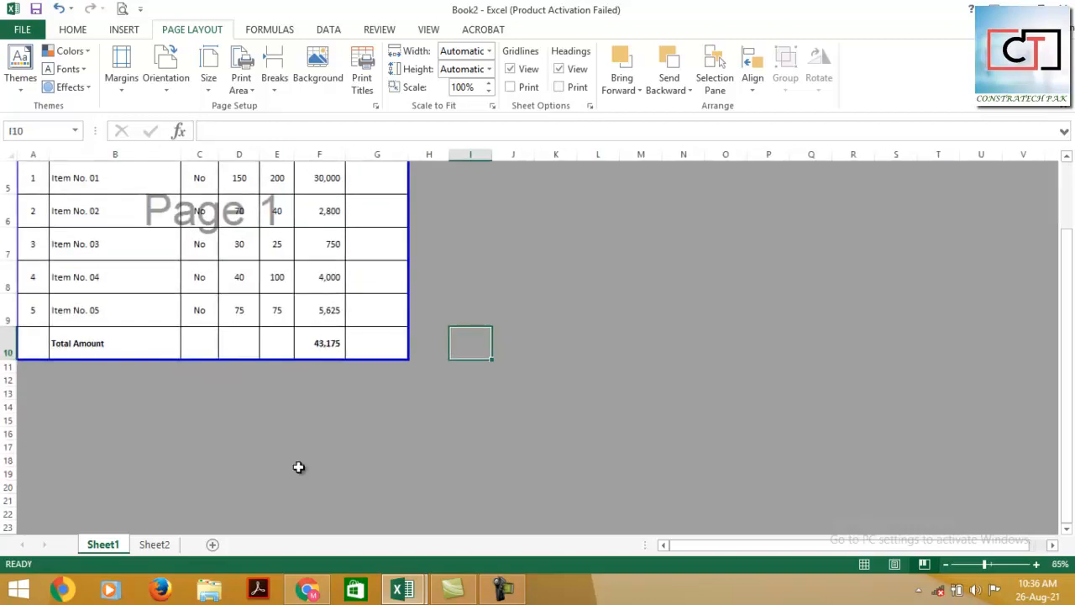
click(863, 565)
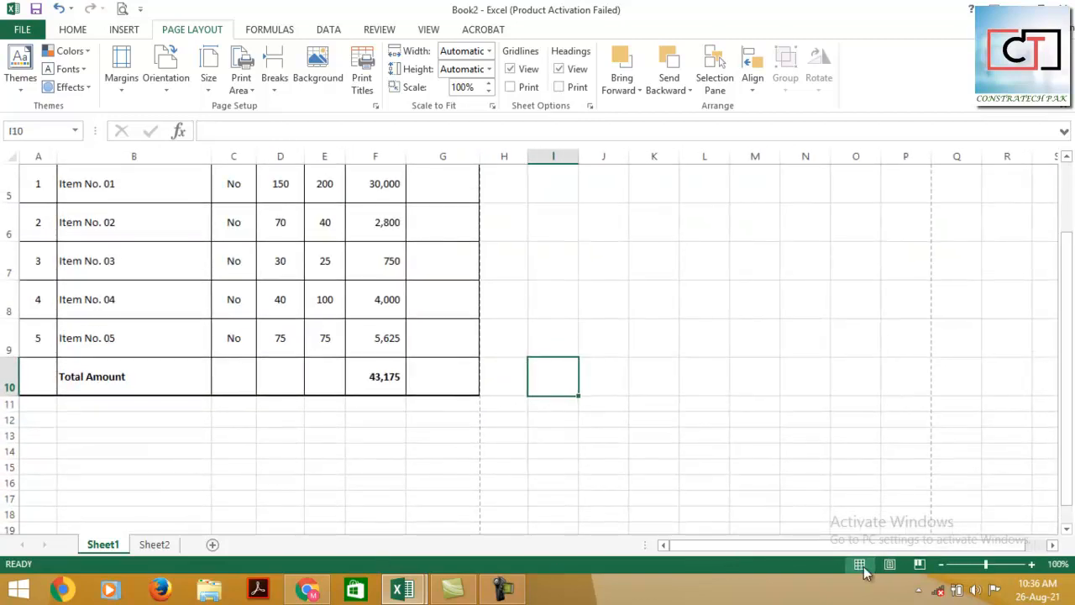
scroll(603, 560, up, 2)
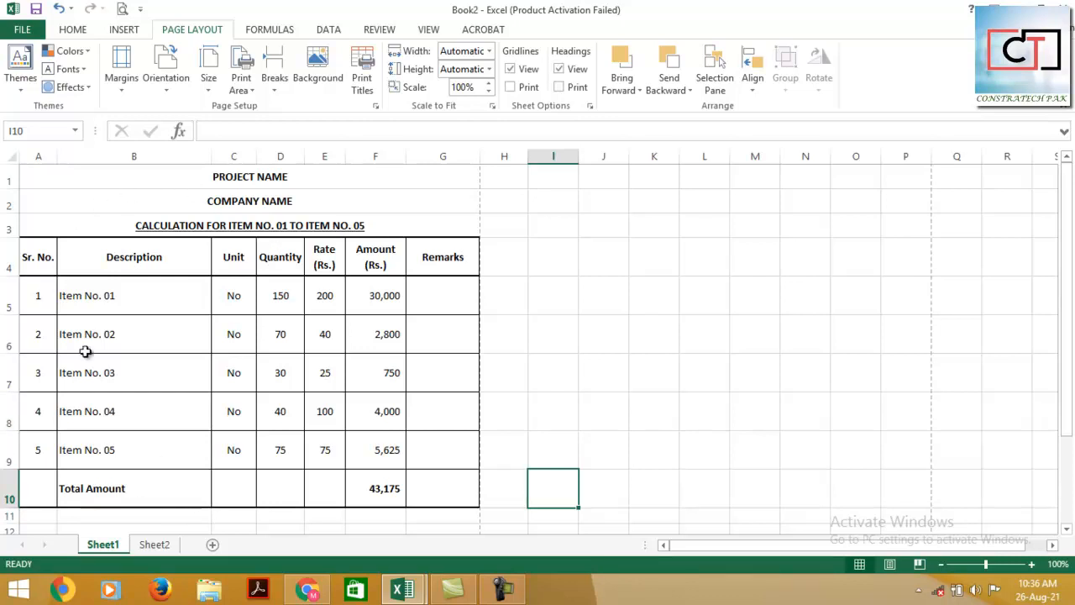
Step: Select A1:G8, set the print setting to Print Selection, and check the result in the print preview
drag(225, 176, 26, 408)
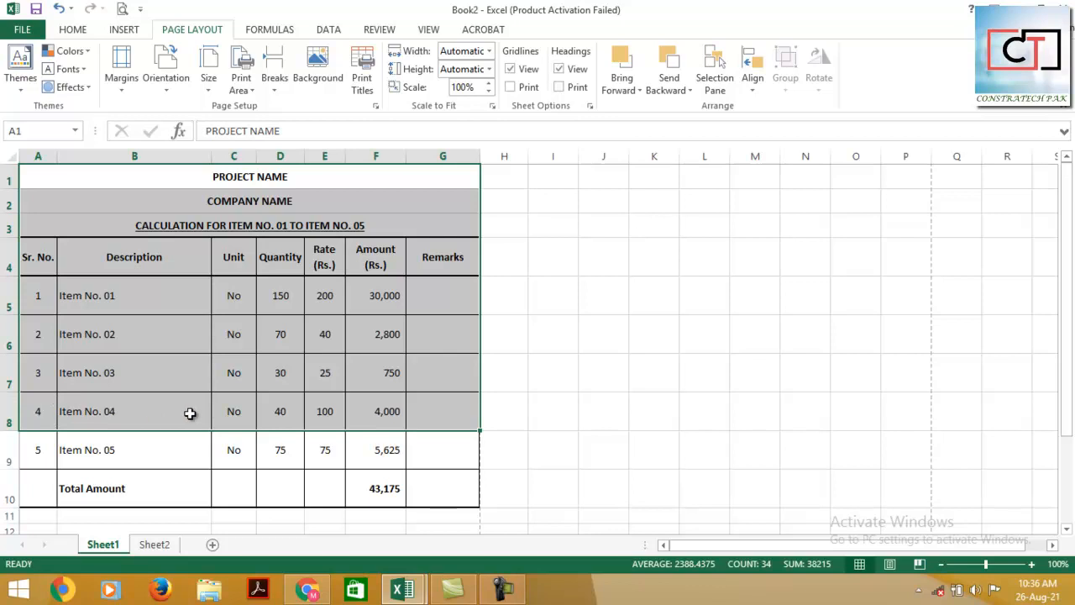
drag(225, 173, 234, 407)
key(ctrl+p)
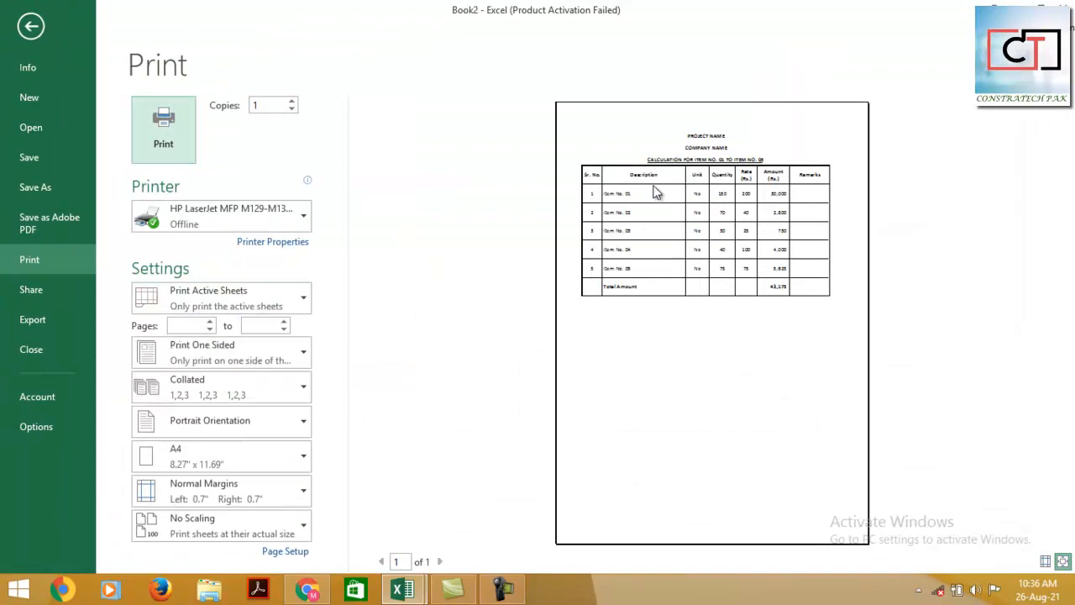
click(215, 307)
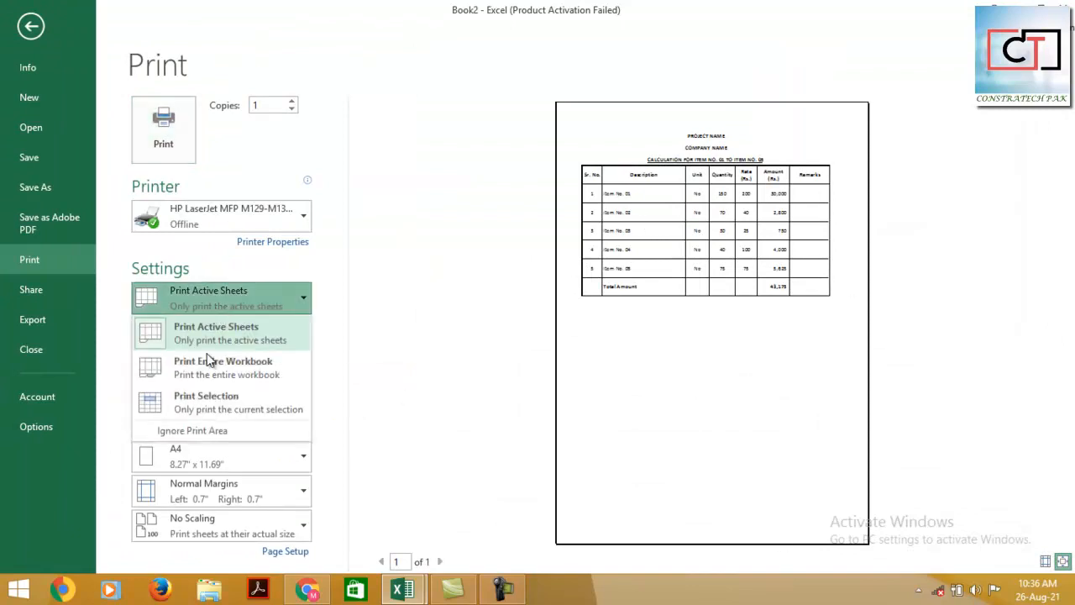
click(202, 405)
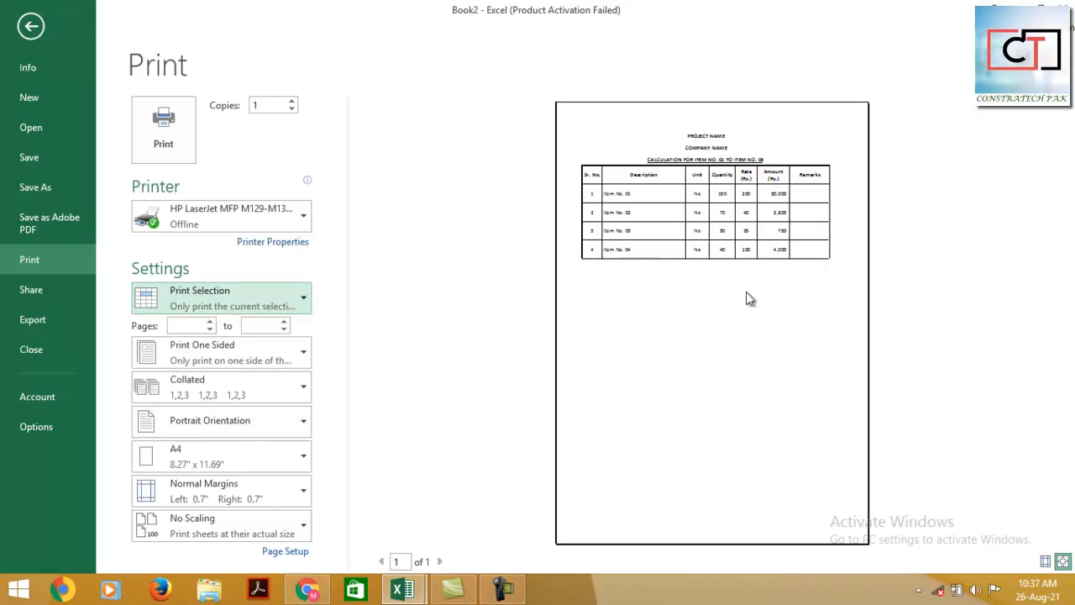
key(Escape)
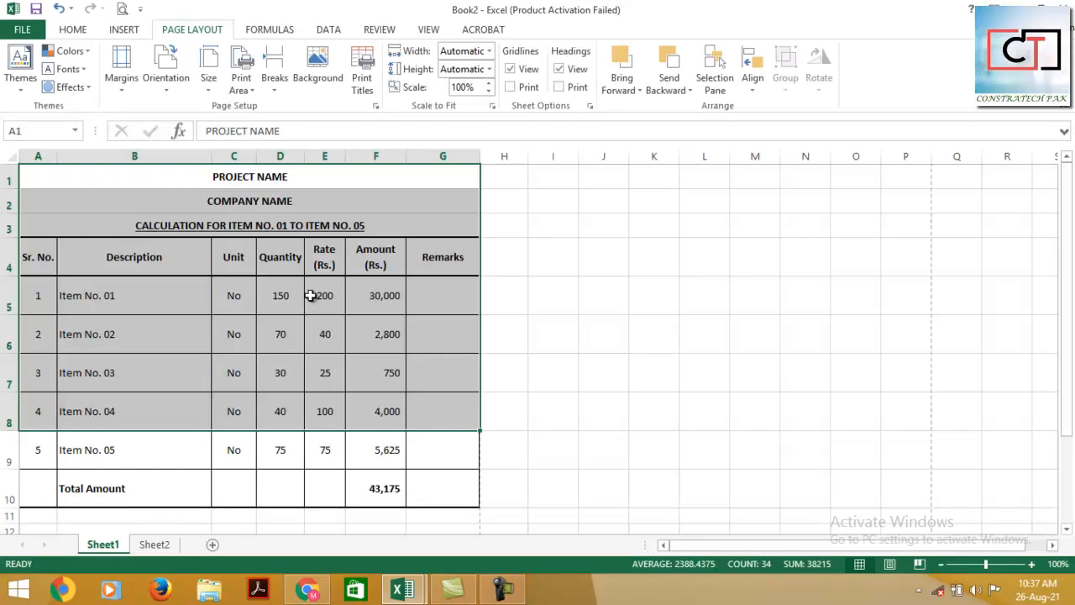
Step: Select A7:G10, from Item No. 03 to Total Amount, and check that selection in the print preview
scroll(286, 298, down, 1)
drag(37, 293, 427, 430)
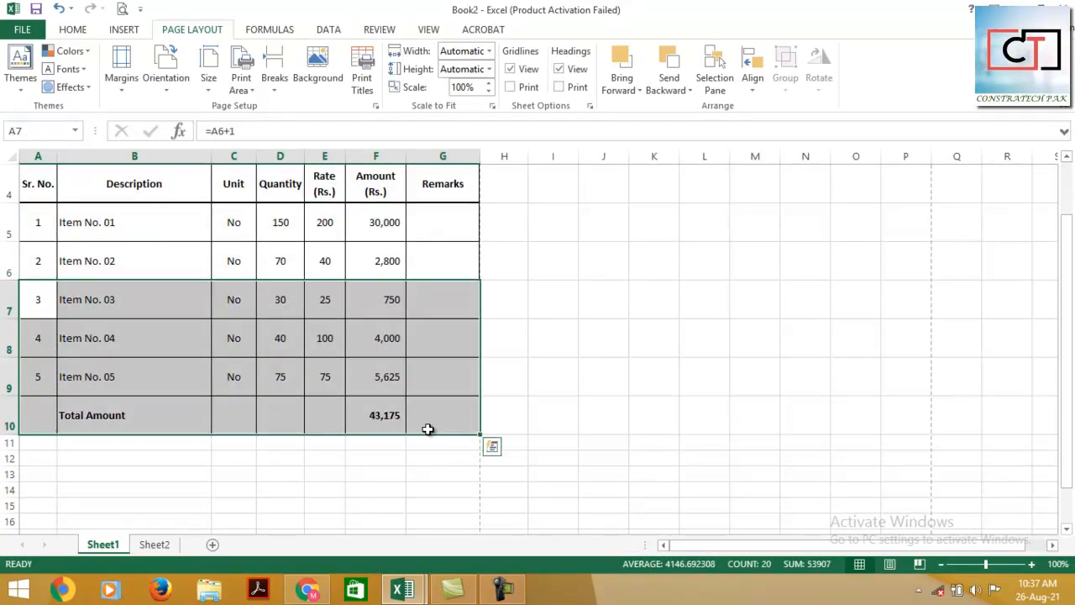
key(ctrl+p)
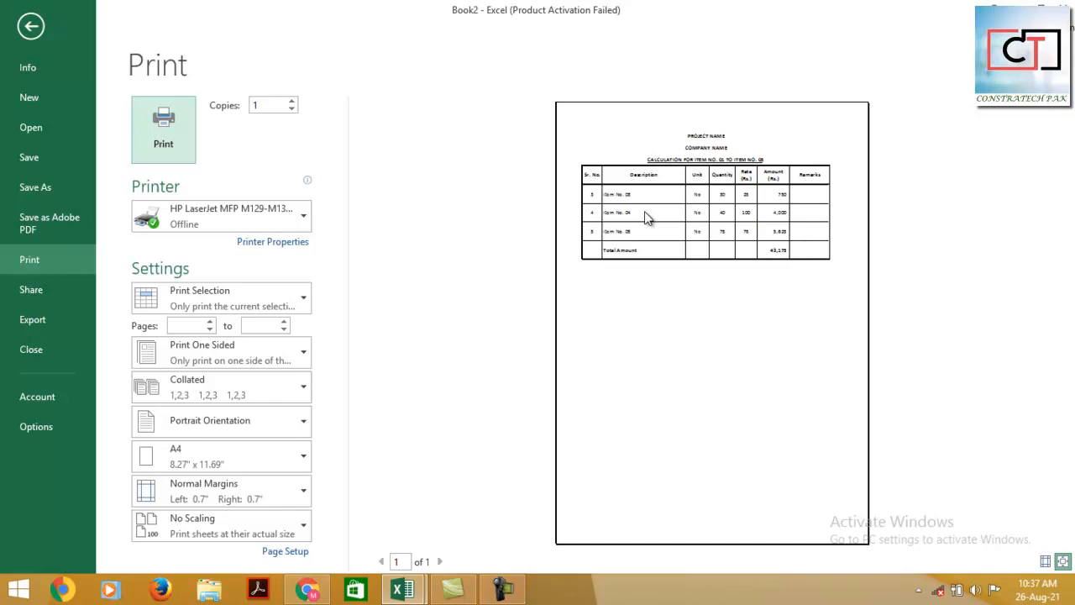
click(232, 300)
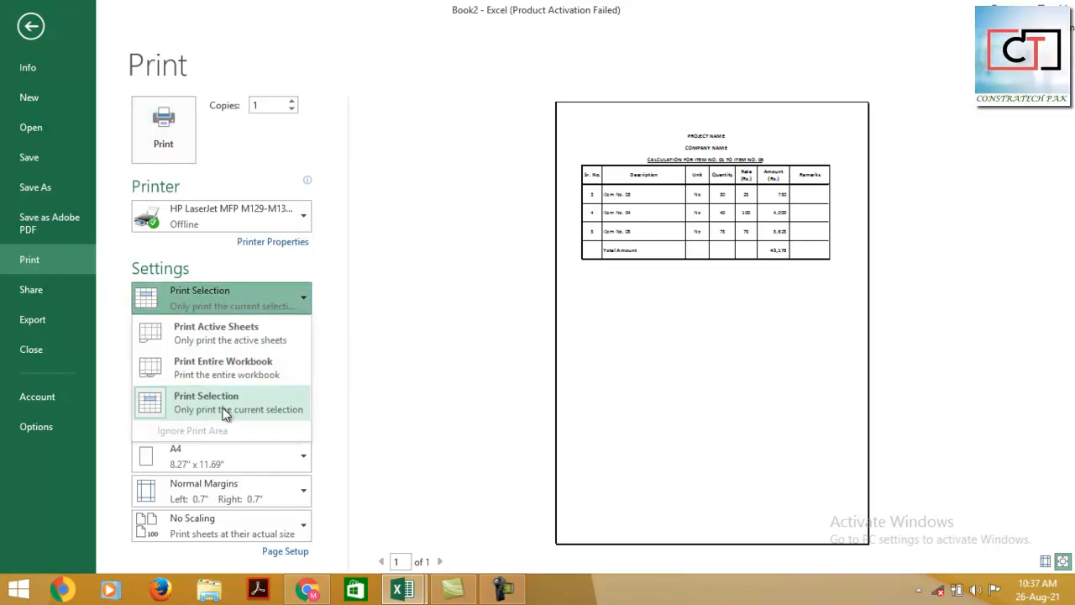
key(Escape)
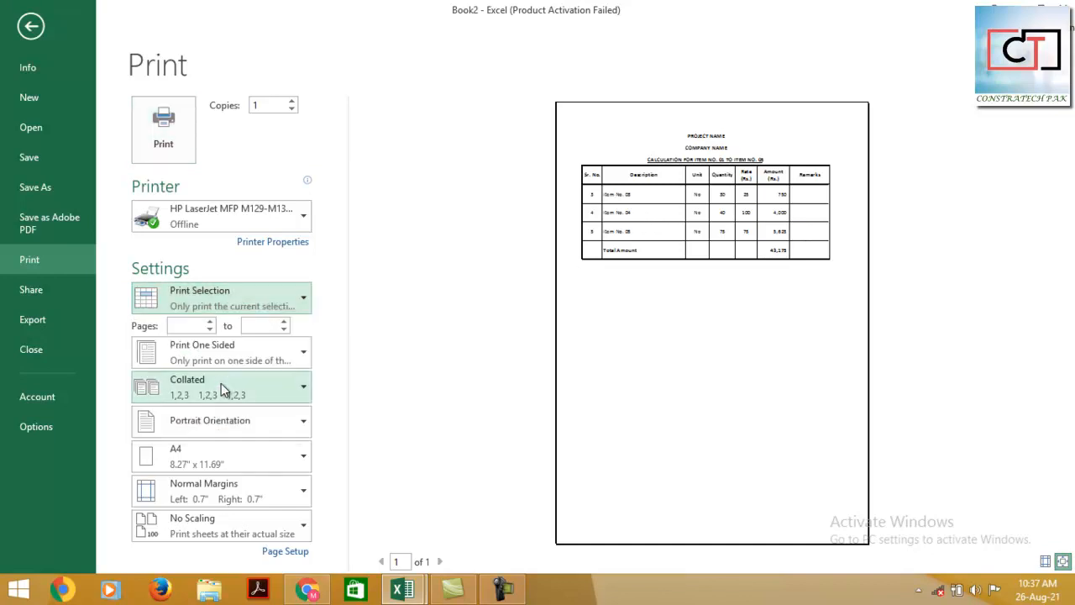
key(Escape)
click(250, 220)
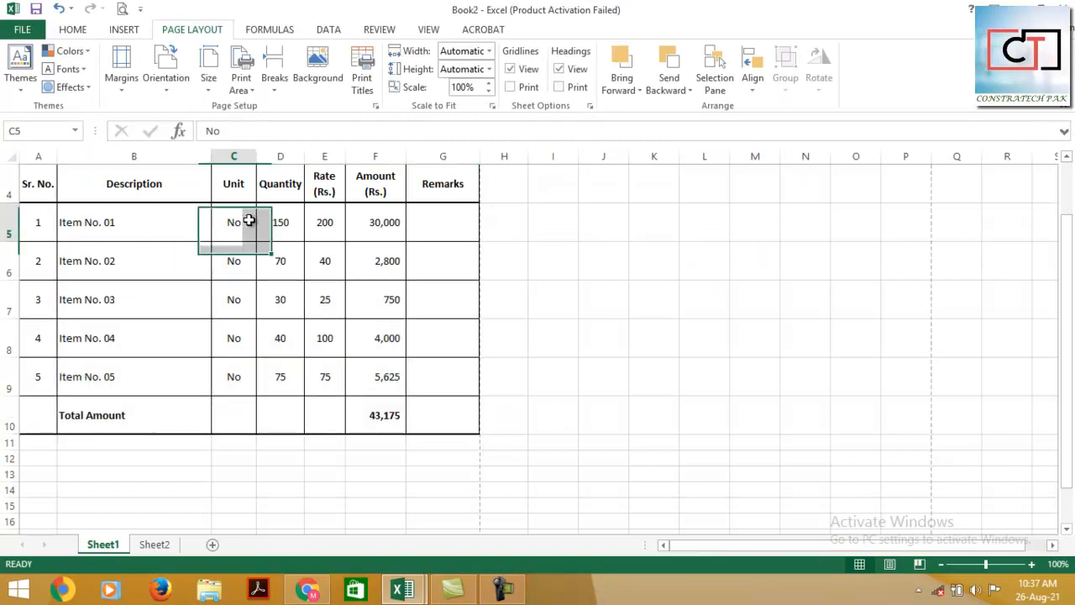
scroll(347, 374, up, 2)
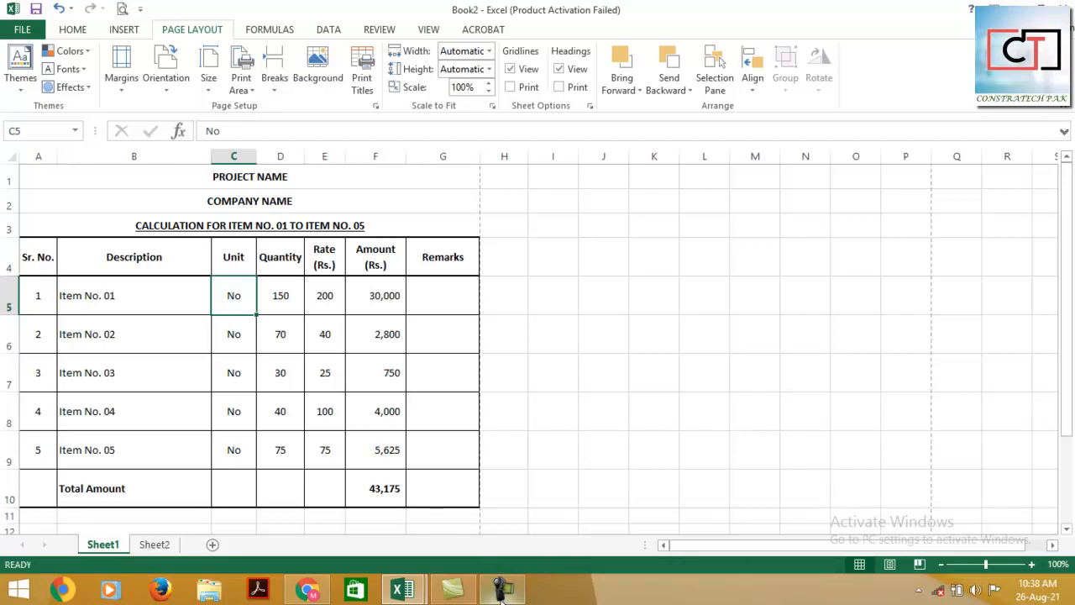
click(502, 590)
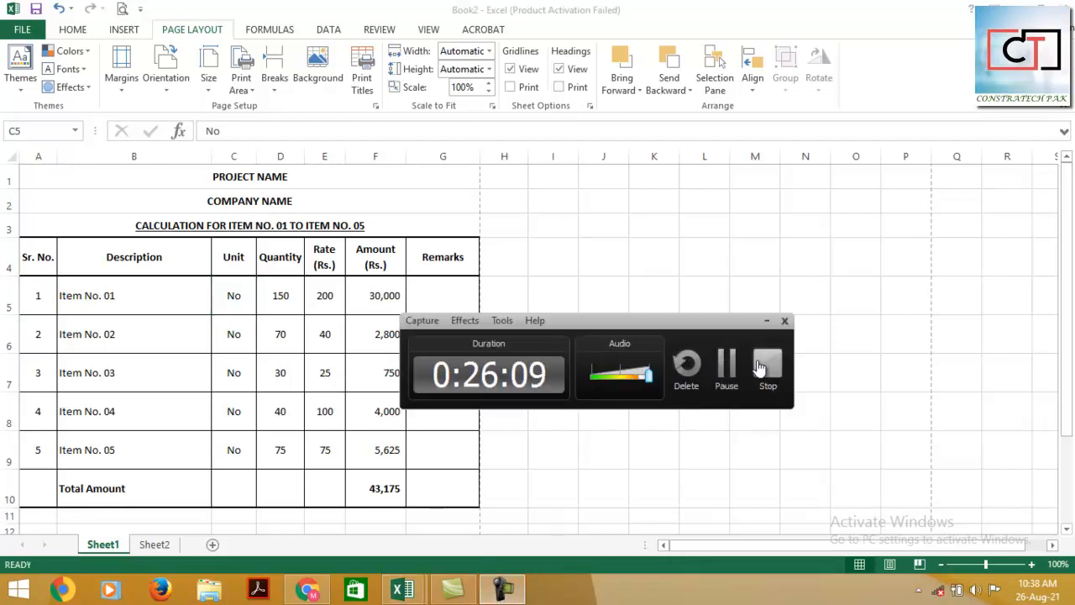